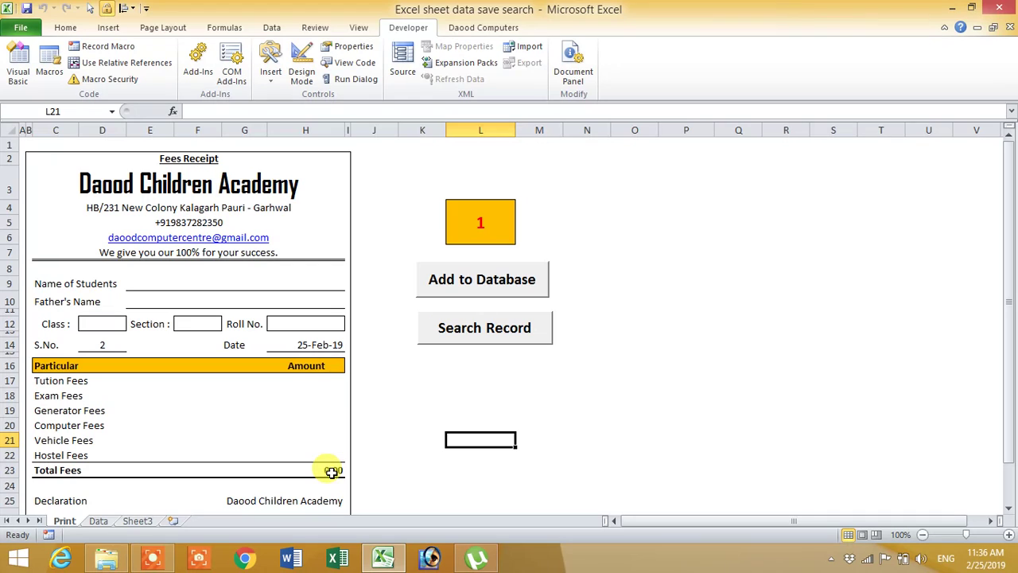
Step: Set the sheet zoom to 90% and collapse the ribbon to its tab names
click(309, 205)
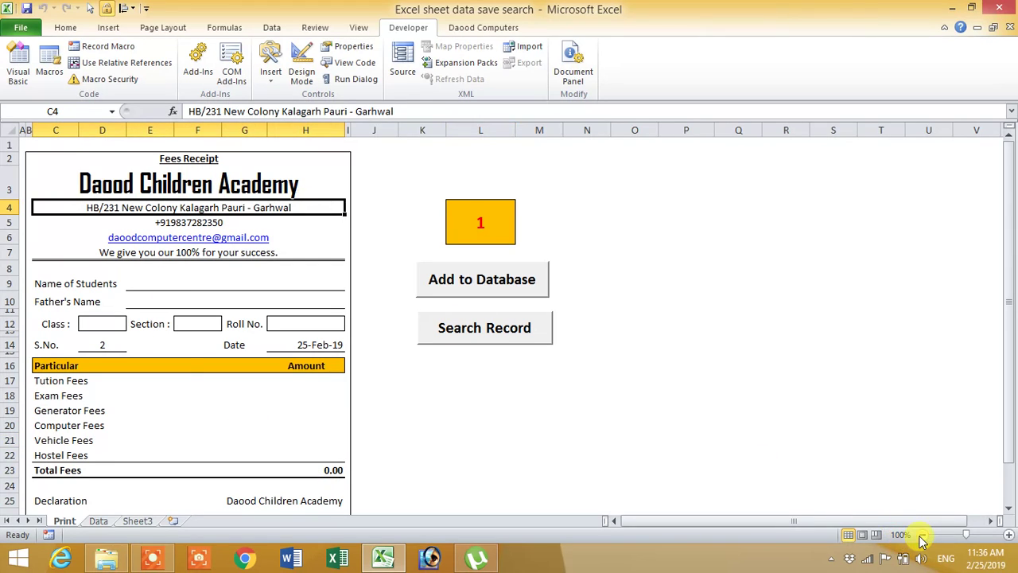
click(921, 535)
click(439, 429)
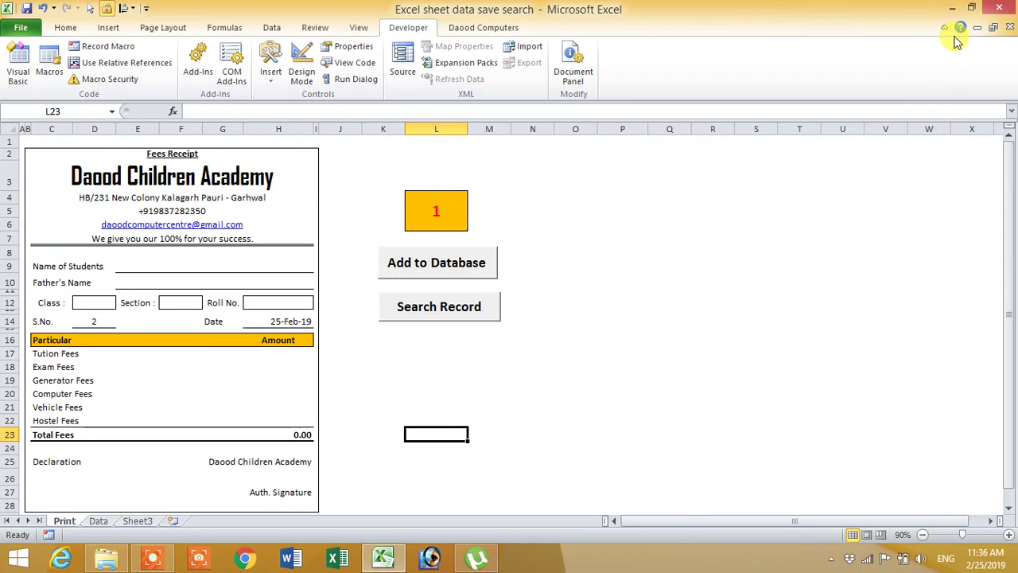
click(944, 27)
mouse_move(34, 89)
mouse_down()
mouse_move(221, 388)
mouse_move(238, 445)
mouse_up()
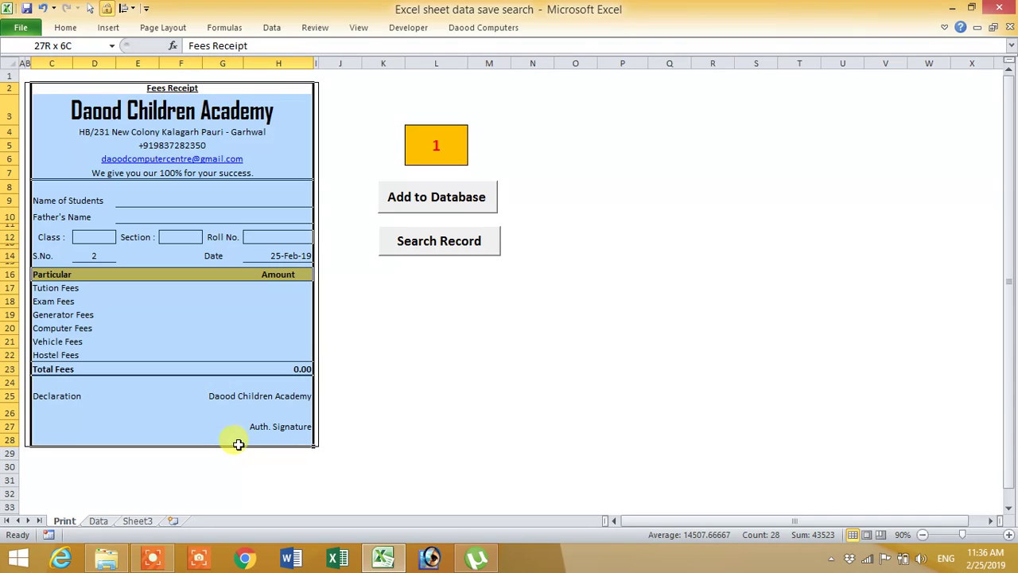
click(374, 409)
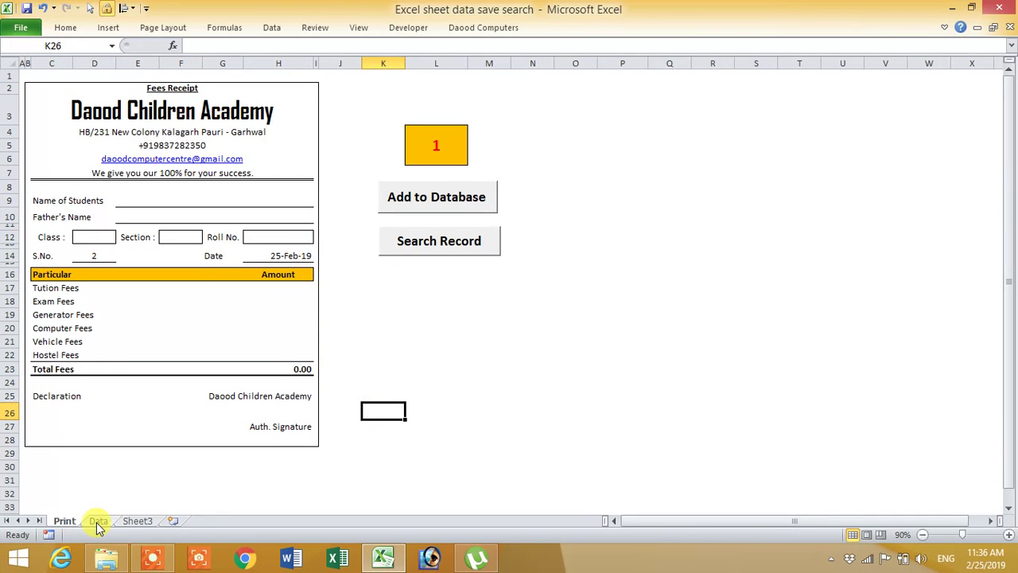
Step: Compare the fees receipt on the Print sheet with the Data sheet's records table
click(98, 520)
mouse_move(52, 225)
mouse_down()
mouse_move(721, 365)
mouse_move(923, 433)
mouse_up()
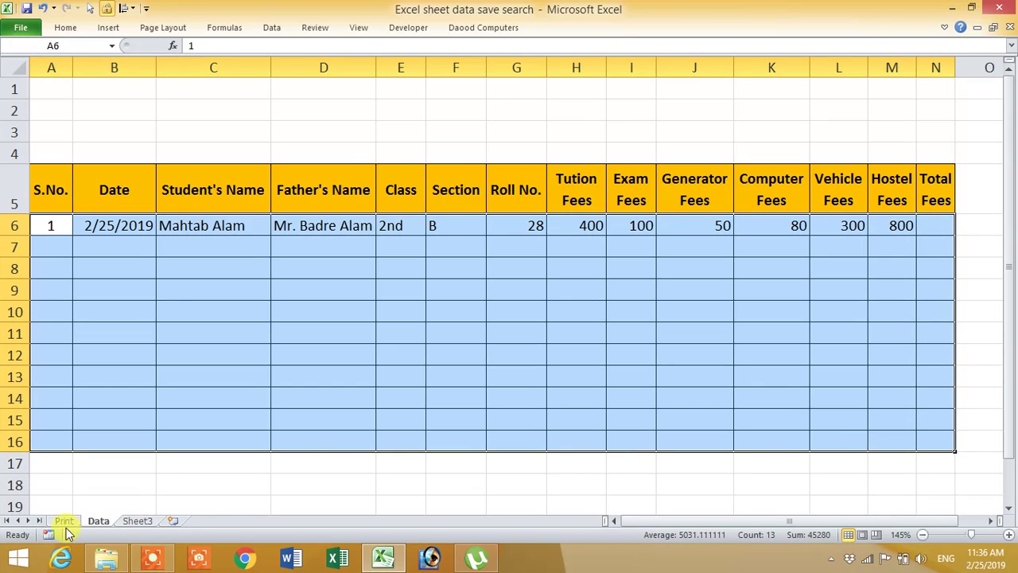
click(63, 520)
click(489, 340)
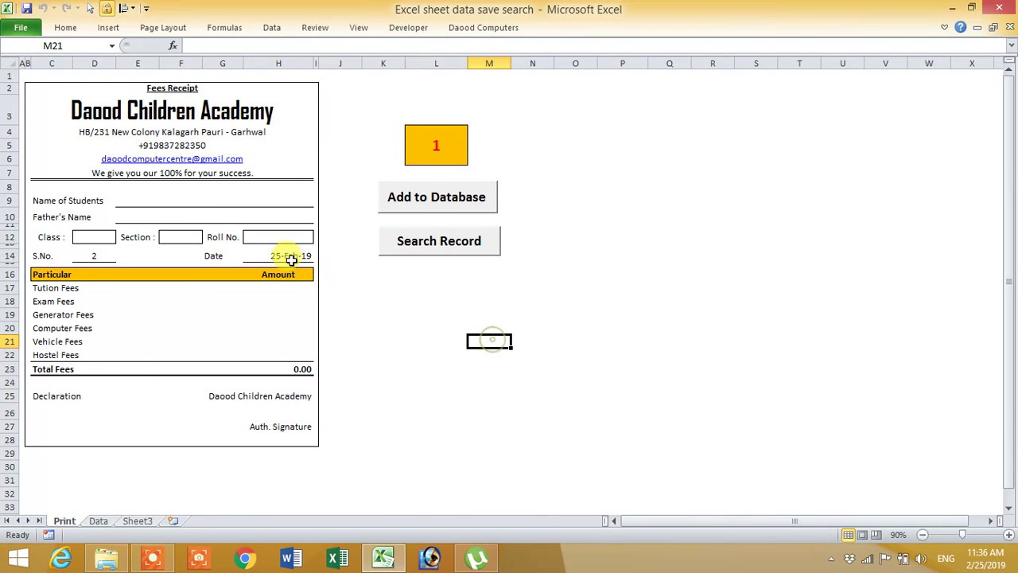
Step: Clear the S.No. value in receipt cell D14
click(291, 258)
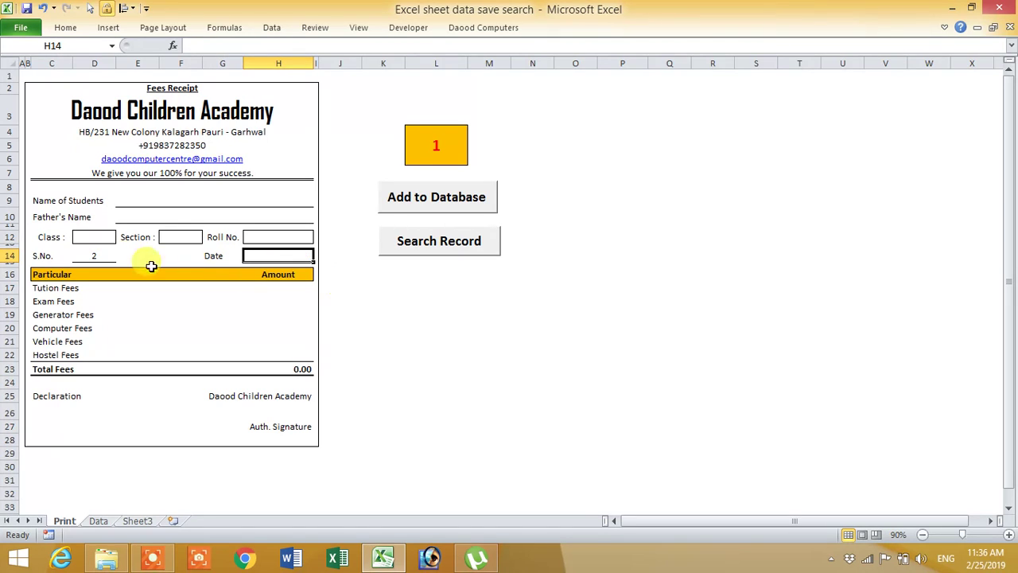
click(105, 256)
key(Delete)
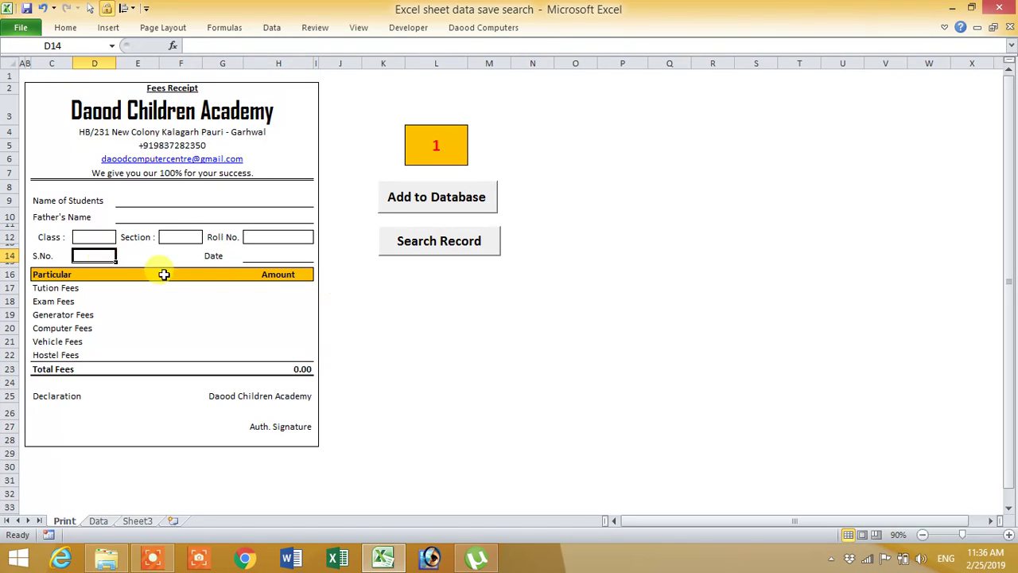
click(435, 328)
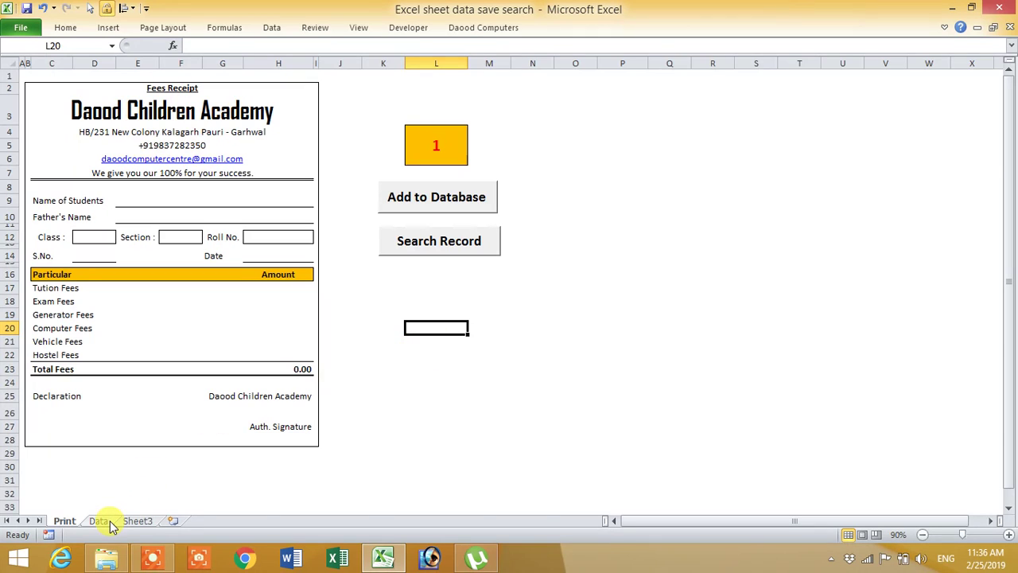
Step: Recheck the Data sheet, then select the receipt's yellow record-number cell L4
click(101, 521)
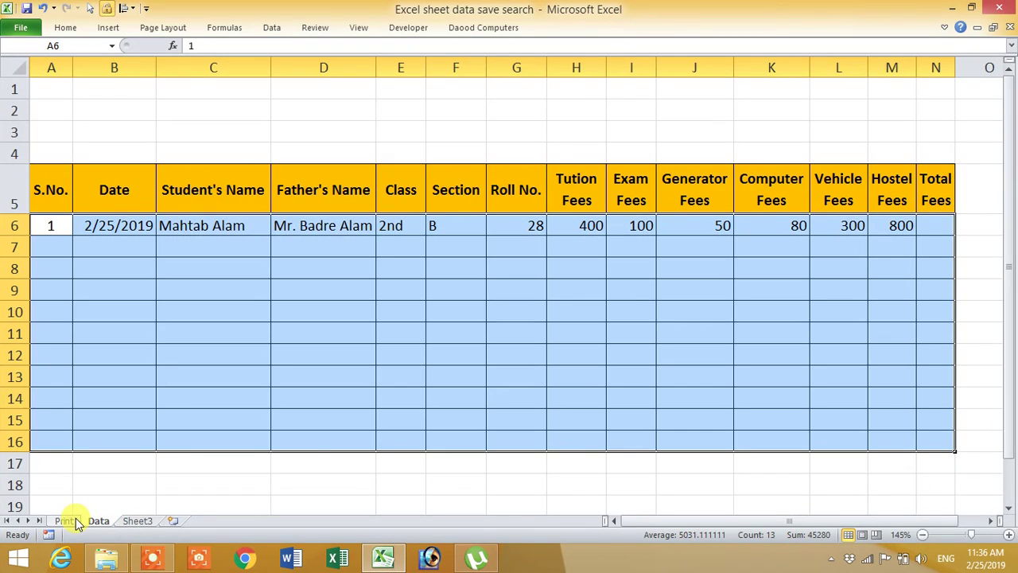
click(70, 521)
click(278, 256)
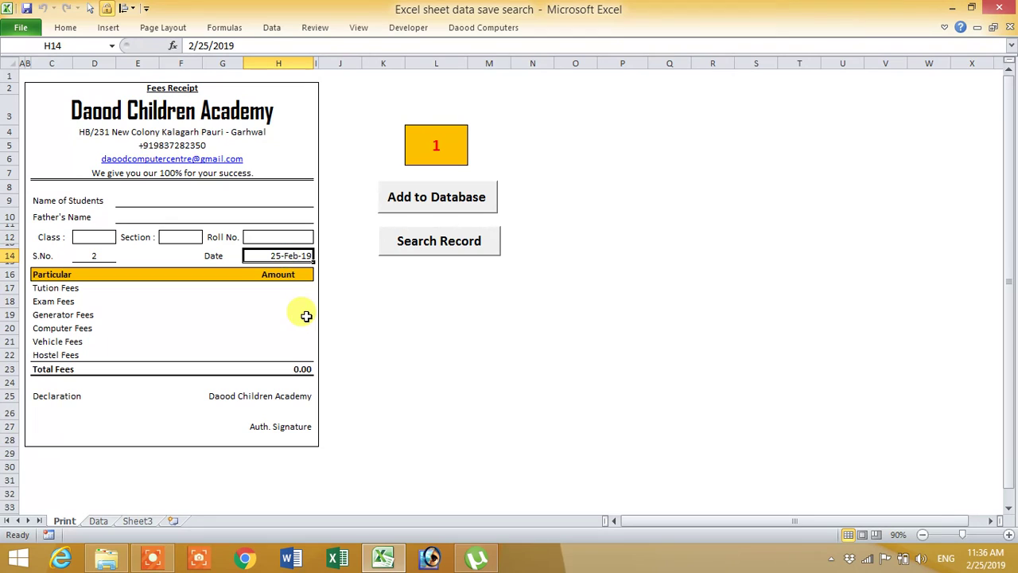
click(92, 255)
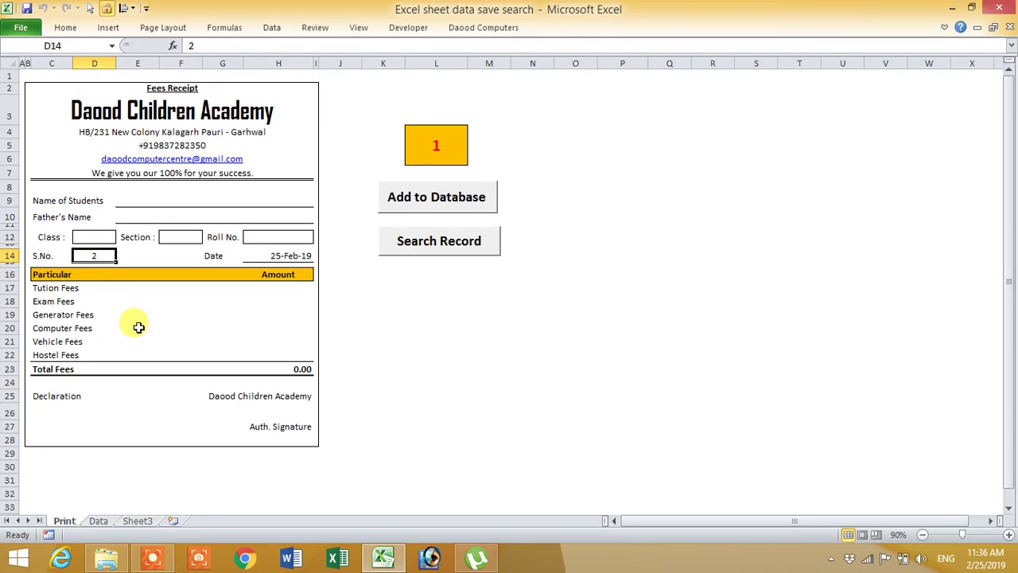
click(431, 155)
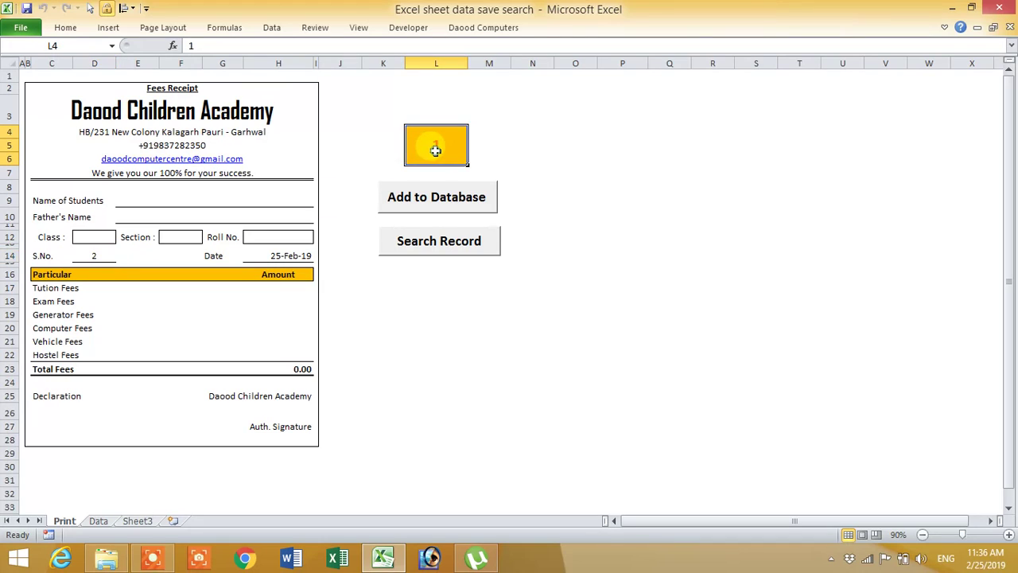
Step: Inspect the saved record in Data row 6, then recall record 1 with Search Record
click(98, 521)
drag(50, 226, 926, 231)
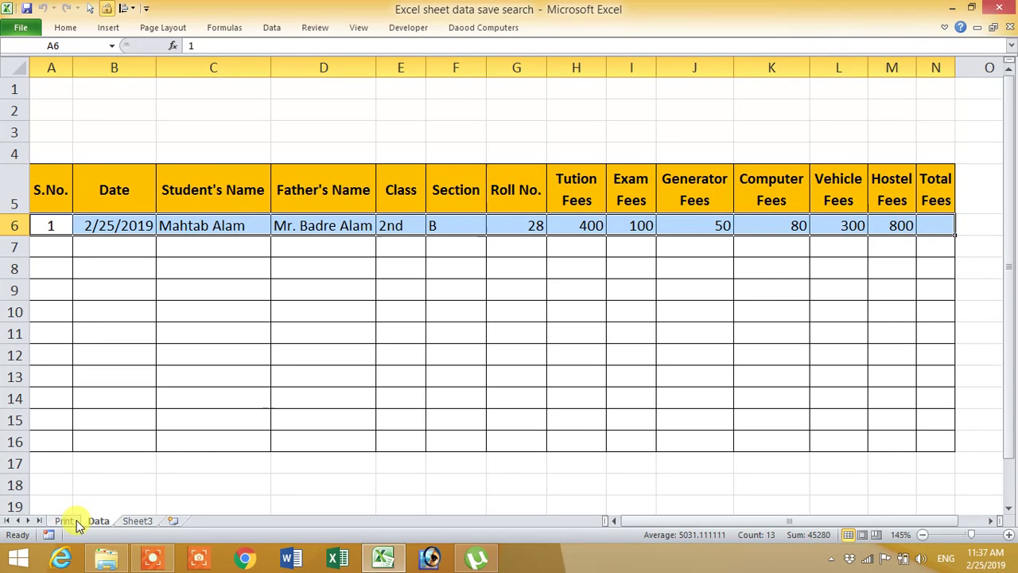
click(73, 521)
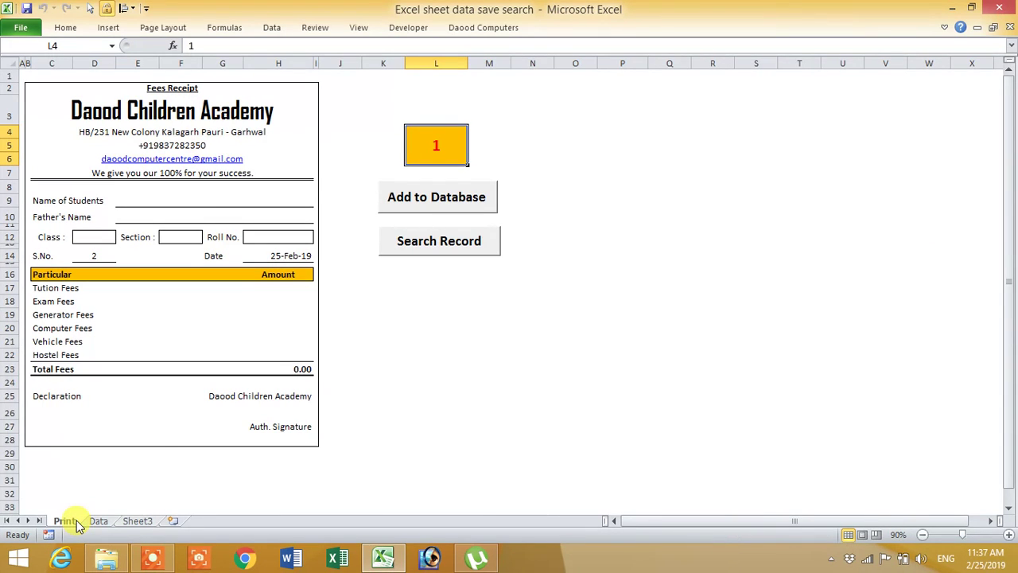
click(437, 248)
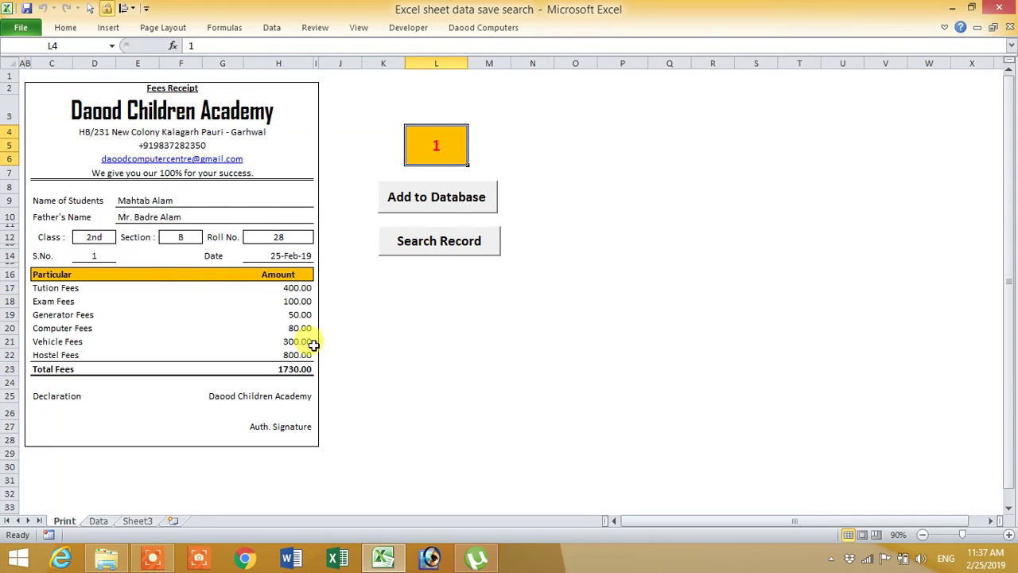
Step: Confirm row 7 of the Data sheet is still empty, then go to File backstage
click(99, 521)
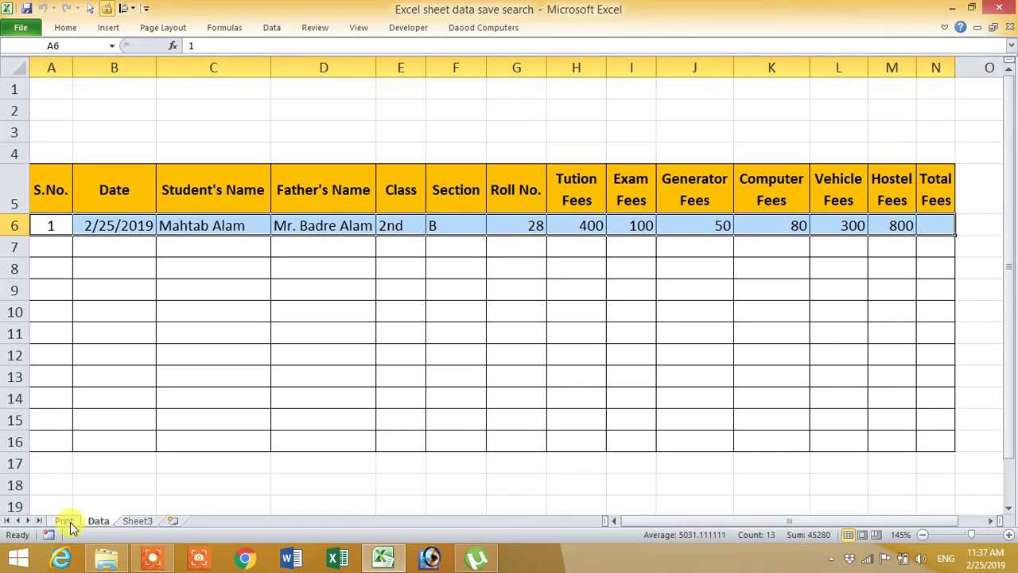
click(64, 521)
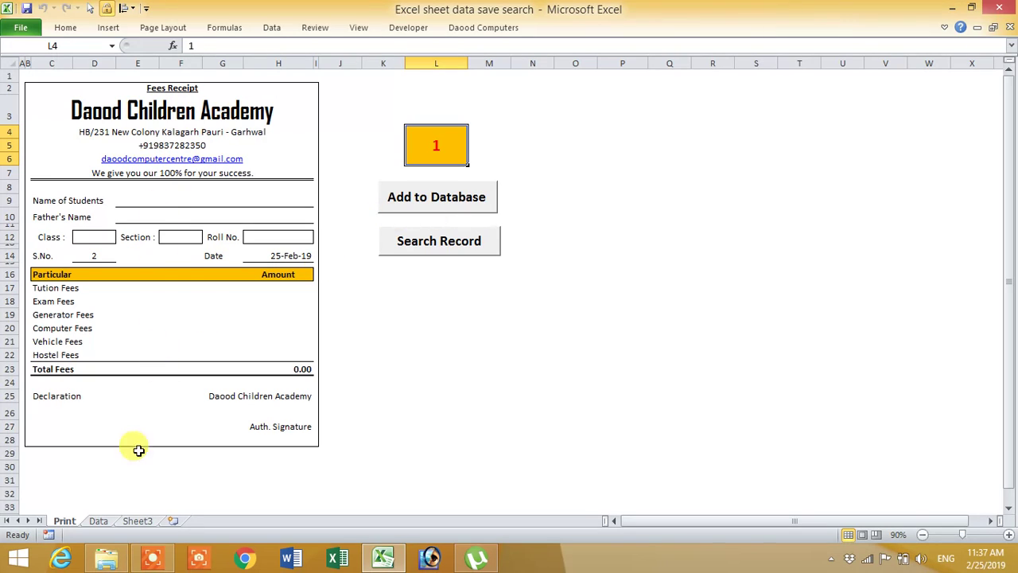
click(98, 520)
drag(65, 249, 921, 249)
click(65, 521)
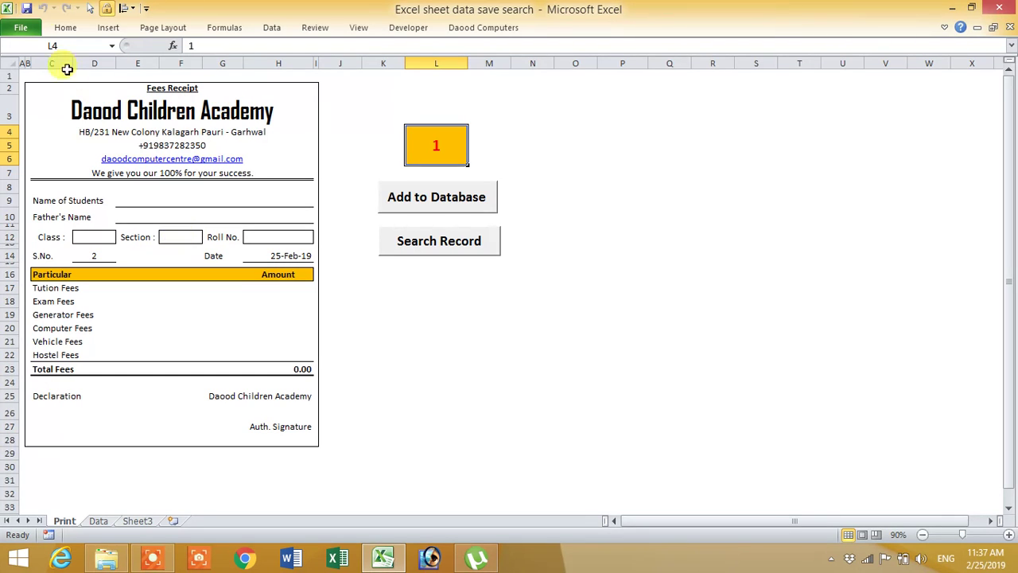
click(22, 29)
Step: Preview the receipt's print layout, then leave Backstage to return to the Print sheet
click(46, 229)
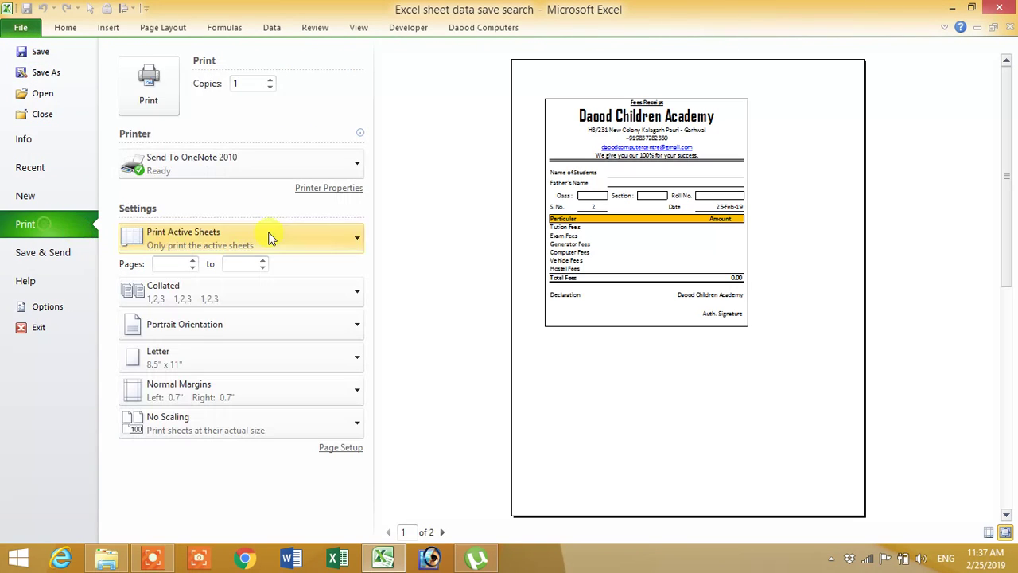
click(35, 31)
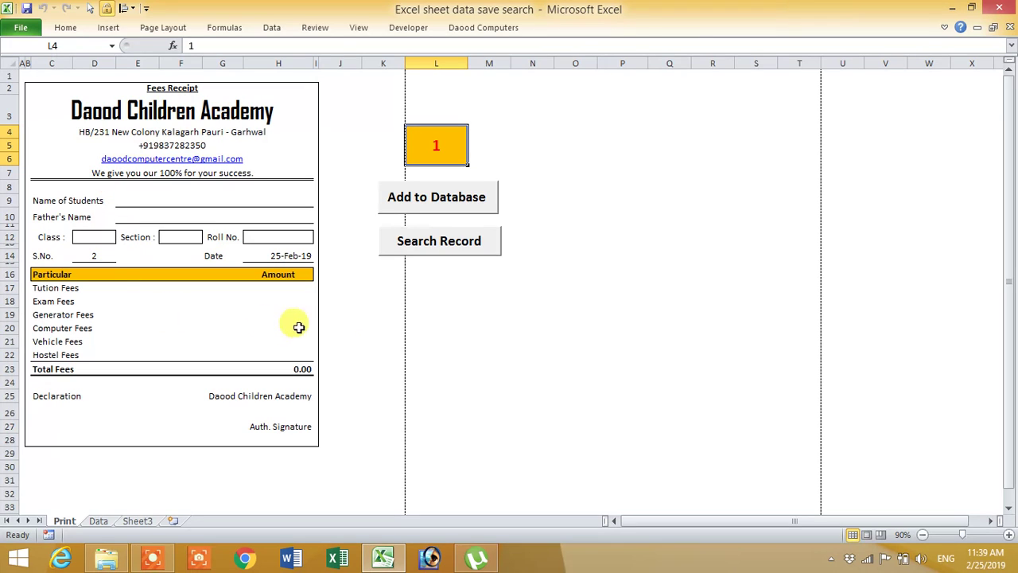
click(33, 88)
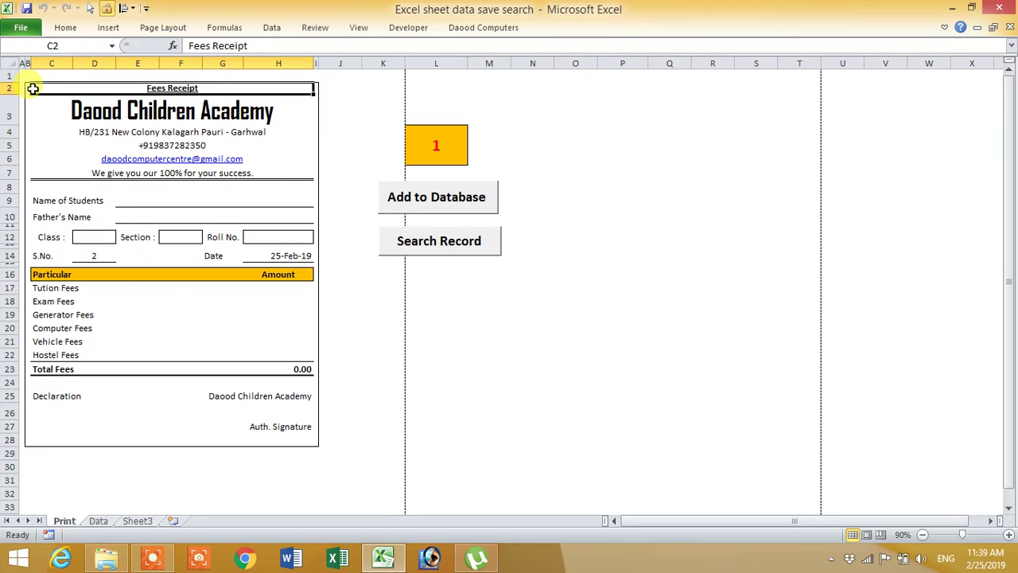
mouse_move(33, 88)
mouse_down()
mouse_move(314, 137)
mouse_move(316, 440)
mouse_up()
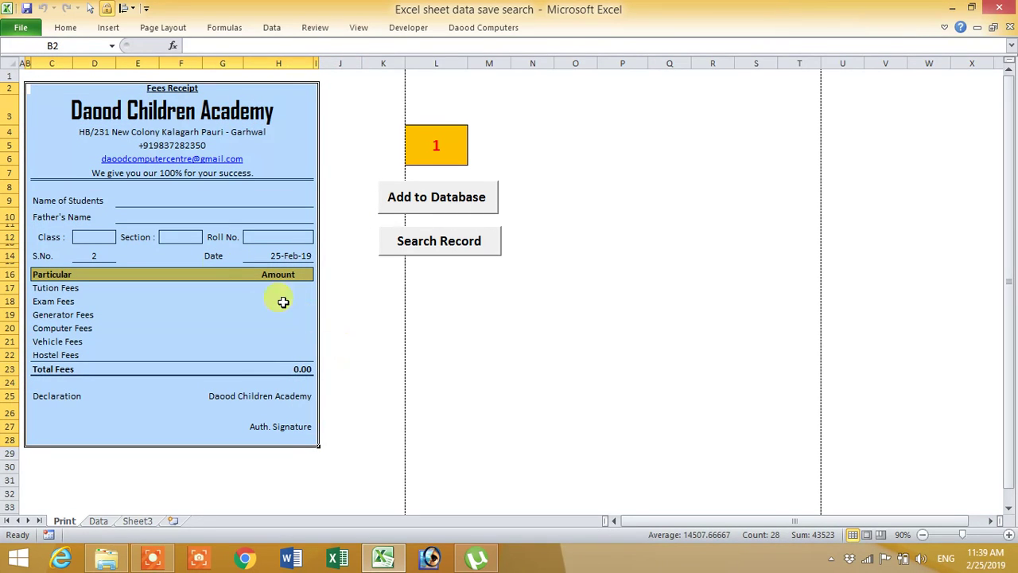
click(40, 200)
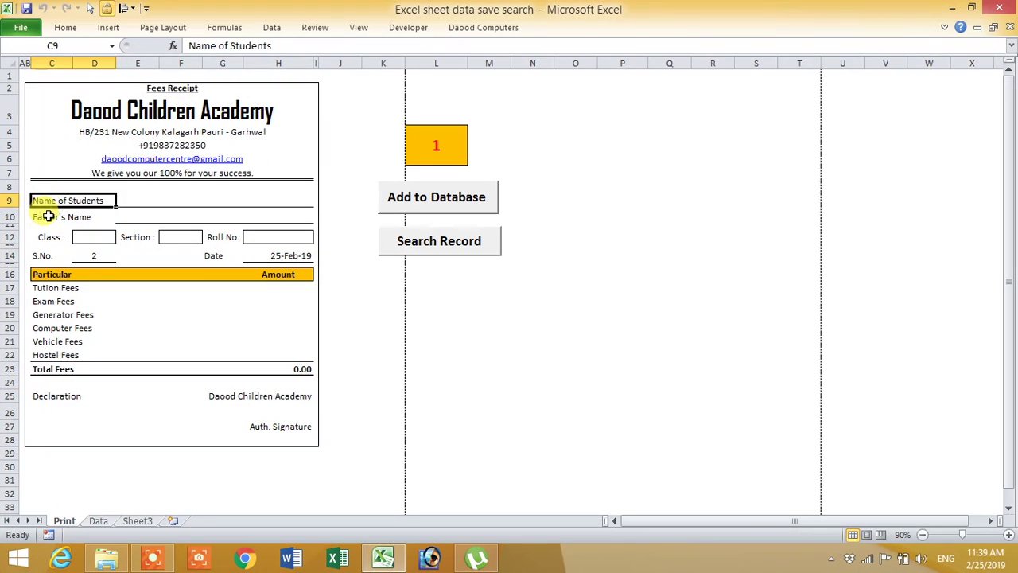
click(46, 219)
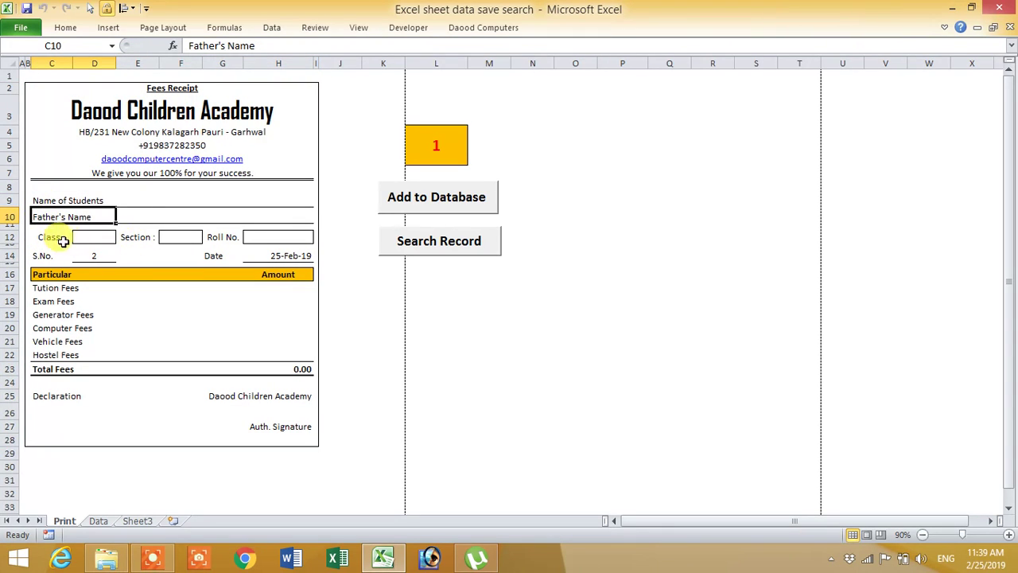
click(71, 238)
click(84, 236)
click(140, 235)
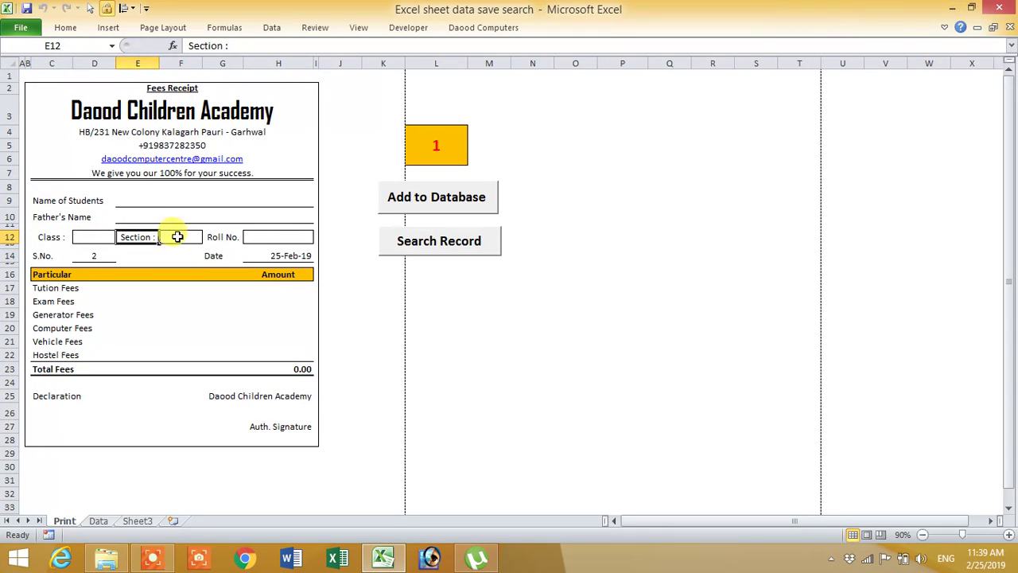
click(177, 236)
click(251, 237)
click(257, 254)
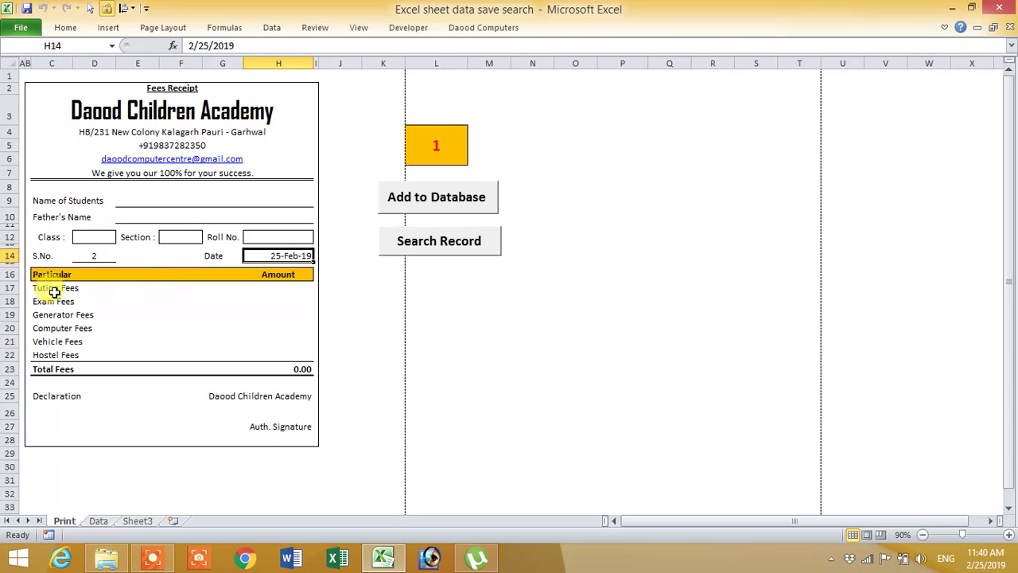
click(136, 199)
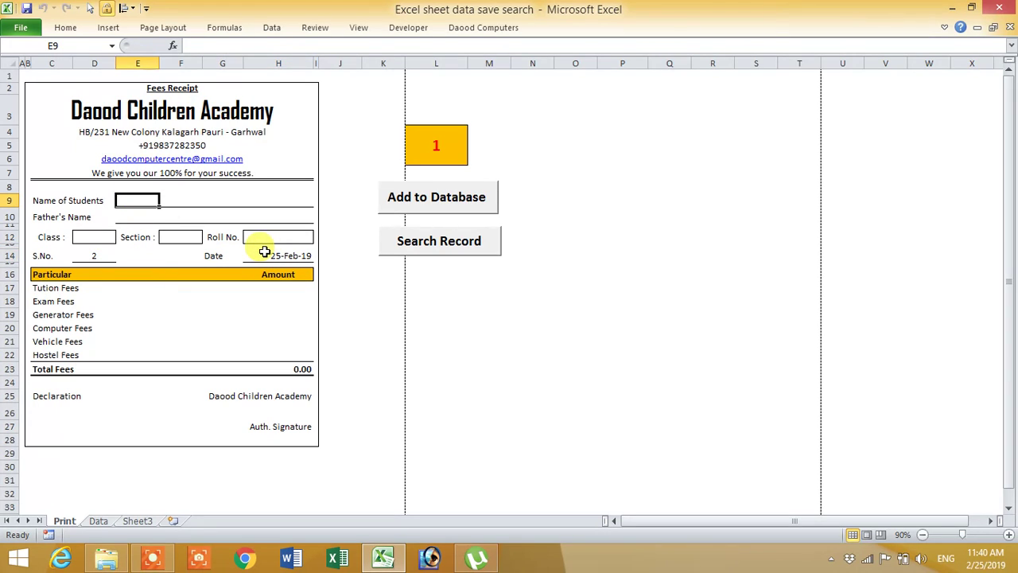
Step: Enter the student's name and the father's name on the receipt
text(aNKIT SINGH)
key(Return)
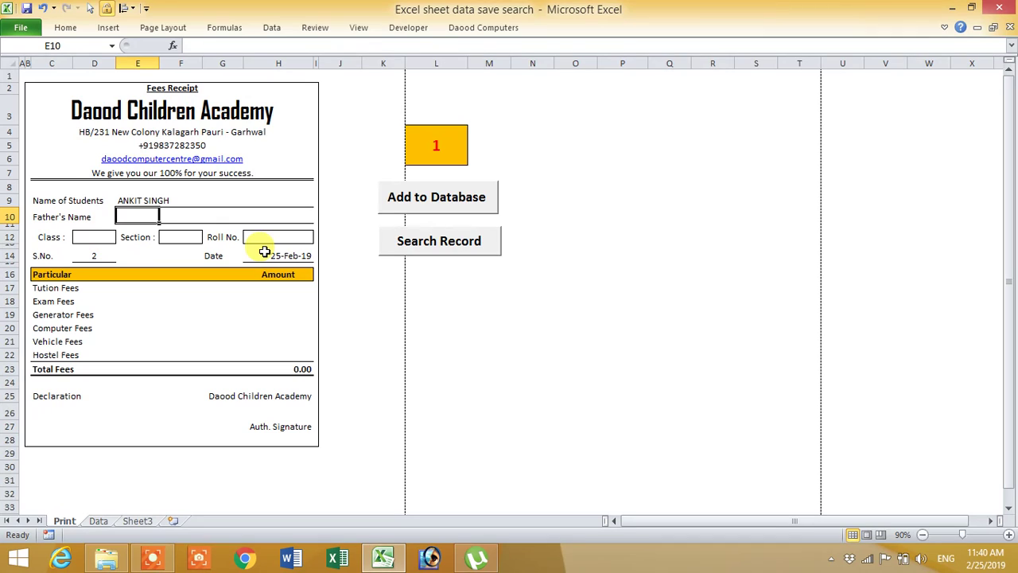
text(MR. RAJESH S)
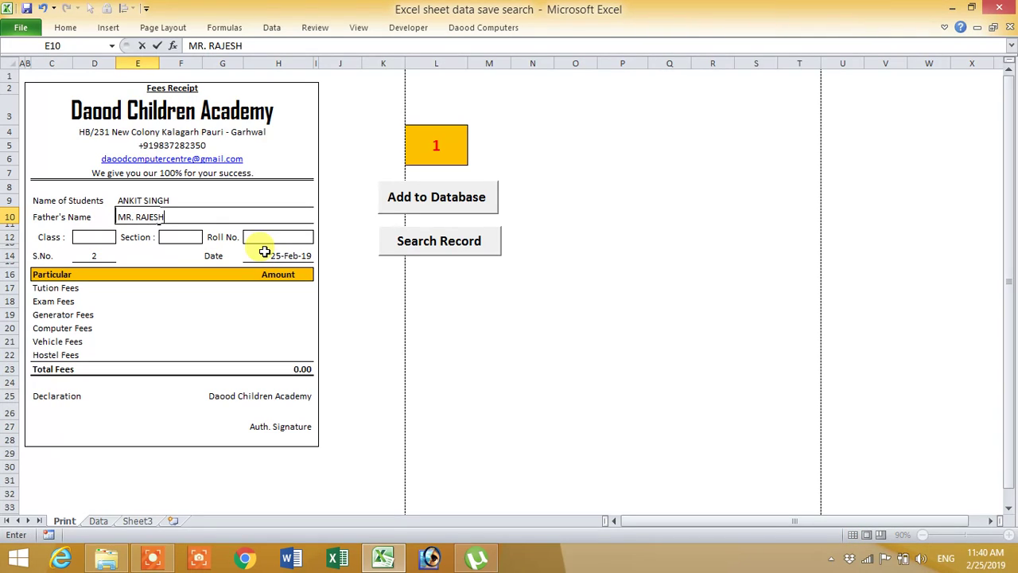
text(INGH)
click(101, 236)
Step: Enter class 9TH, section A and roll no. 18, then check the receipt date
text(9)
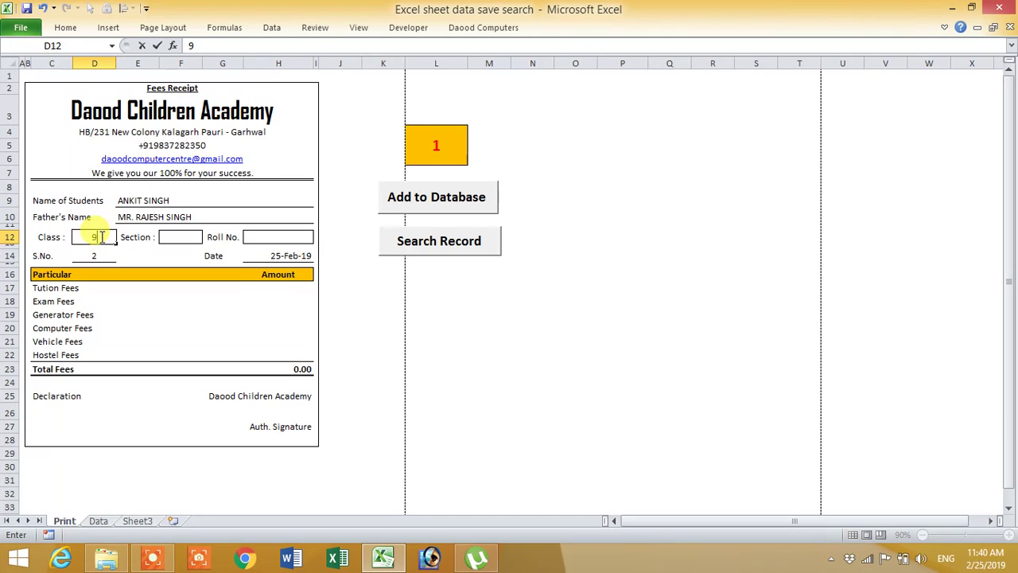
text(TH)
click(173, 236)
text(A)
click(261, 236)
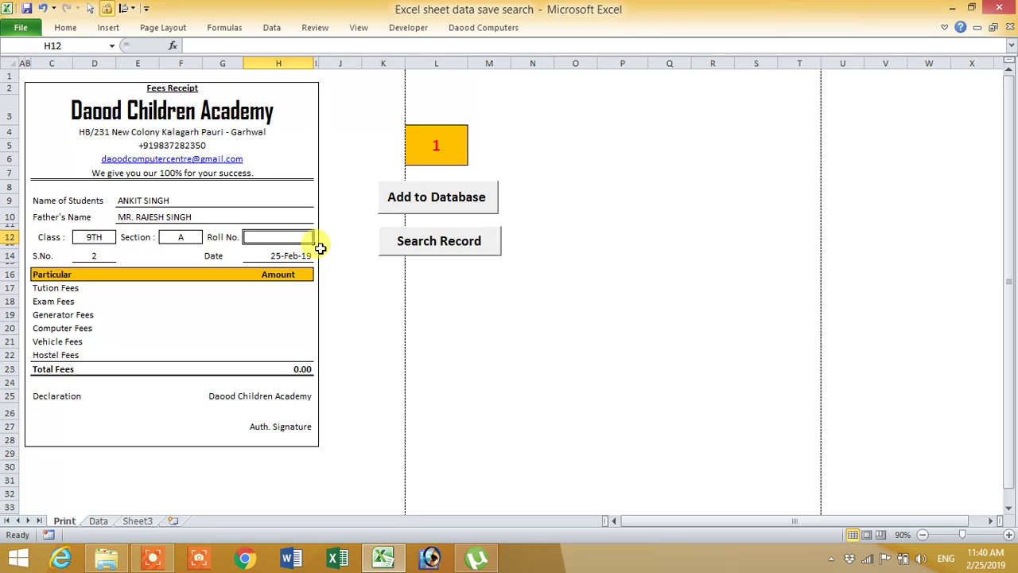
text(18)
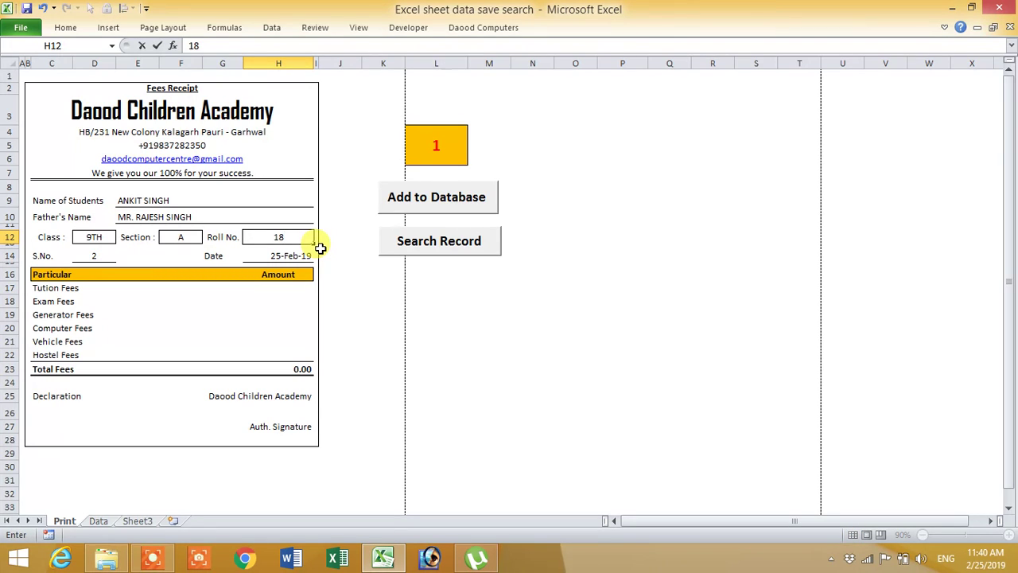
click(95, 255)
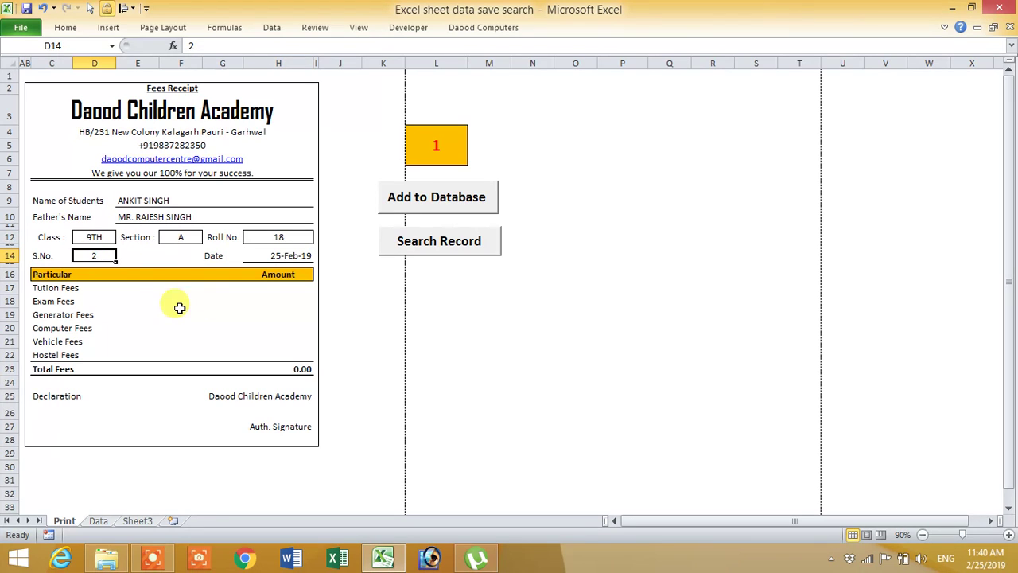
click(277, 258)
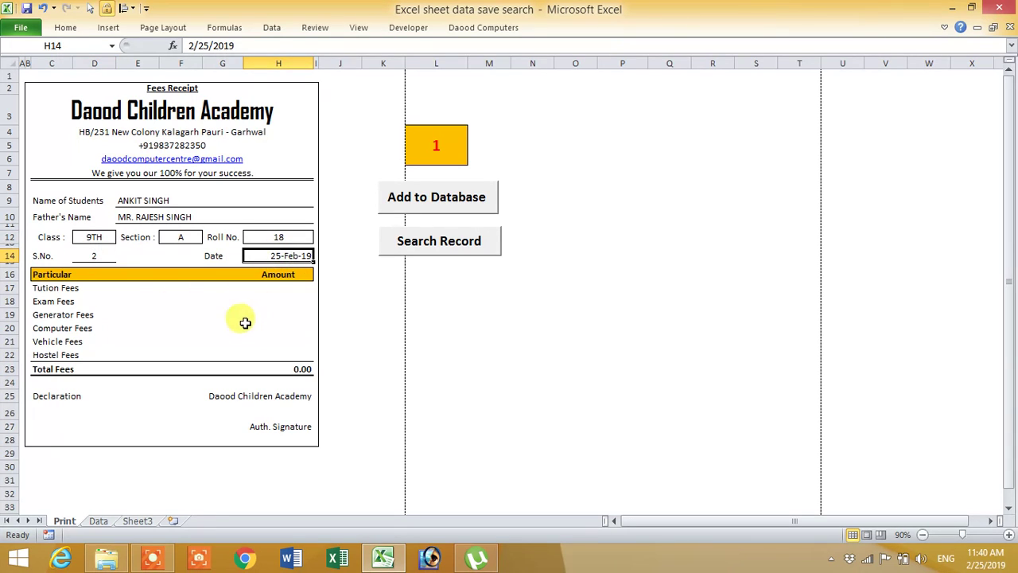
click(279, 289)
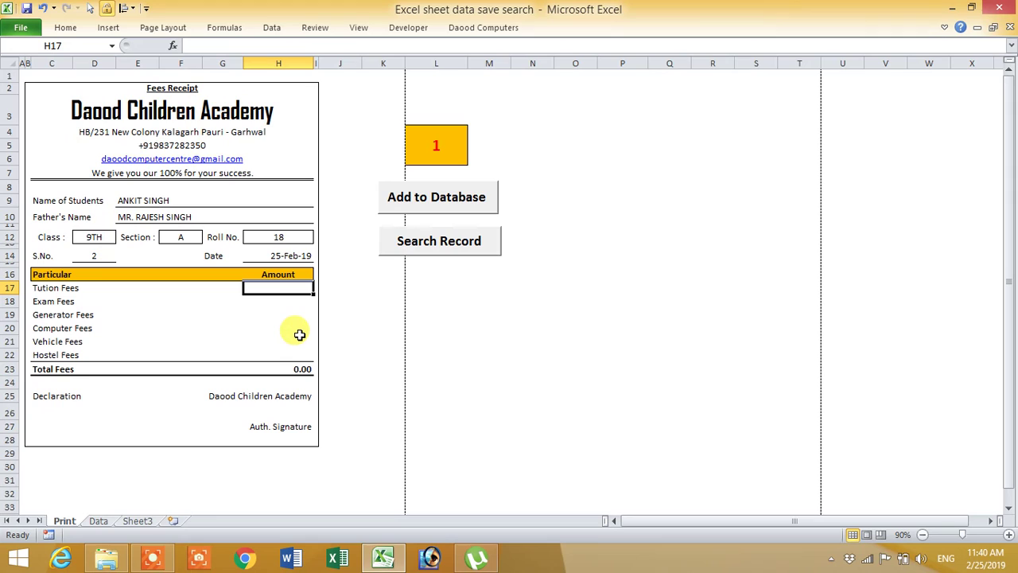
Step: Enter fees of 580 tuition, 250 exam, 200 generator, 350 computer and 450 vehicle
text(580)
key(Return)
text(250)
key(Return)
text(200)
key(Return)
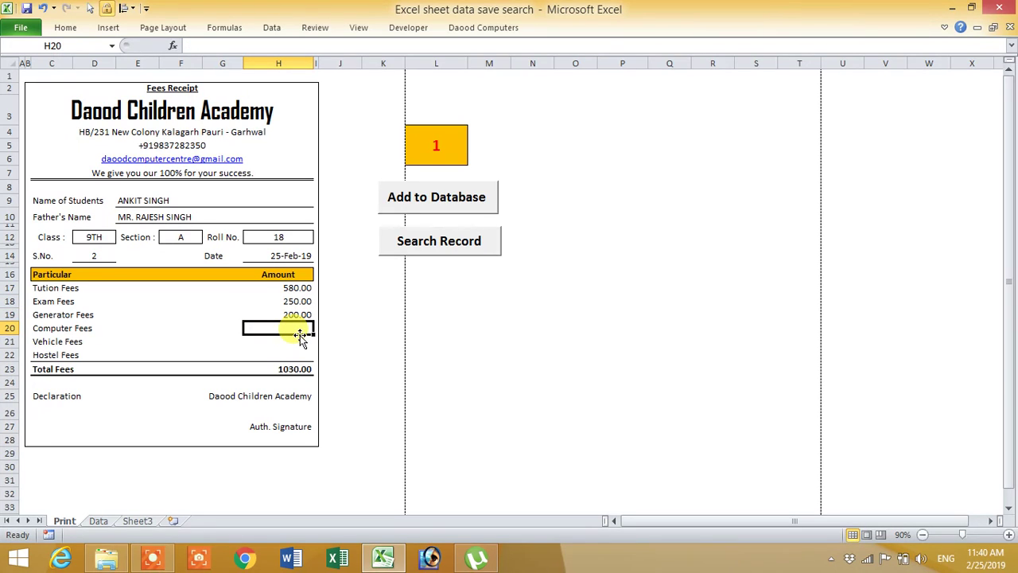
text(350)
key(Return)
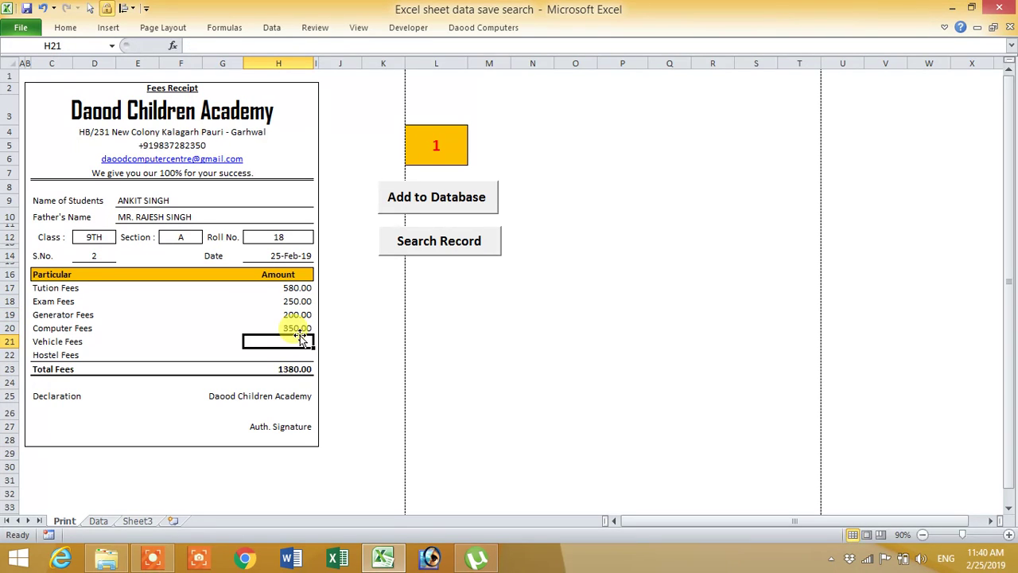
text(45)
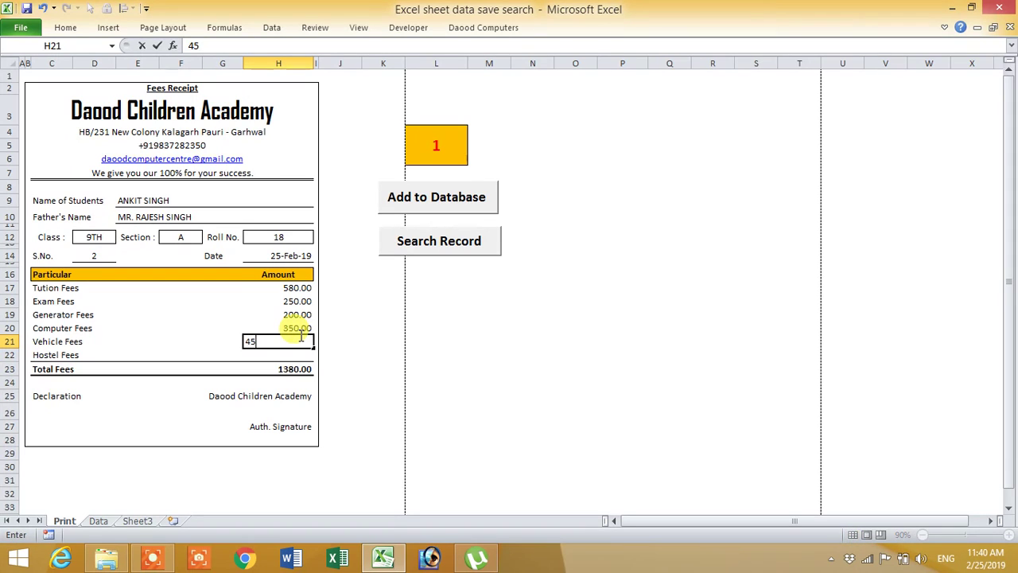
text(0)
key(Return)
Step: Enter the hostel fee, correcting 1500 to 1800 so Total Fees reads 3630.00
text(1500)
key(Return)
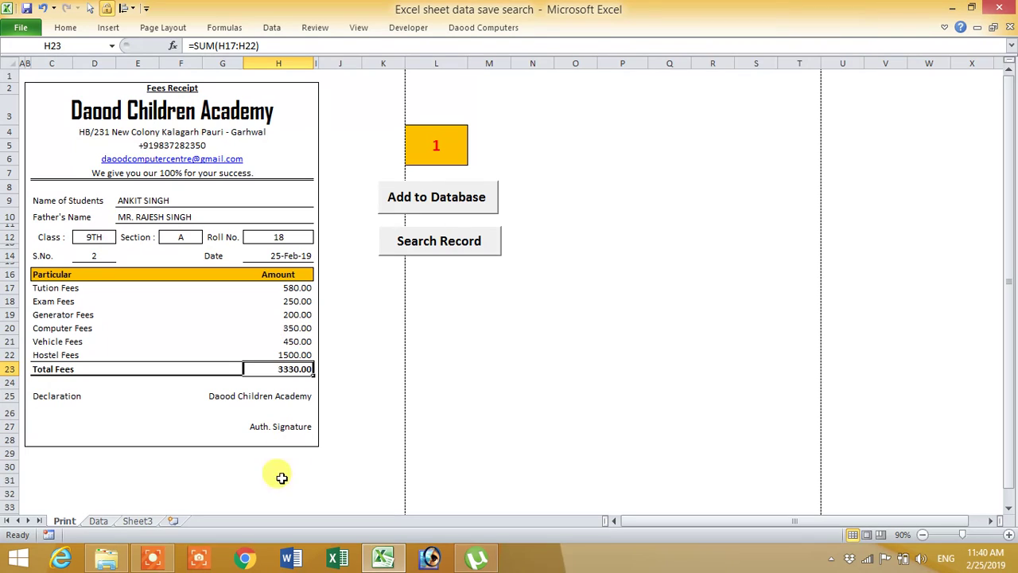
click(292, 355)
text(1800)
key(Return)
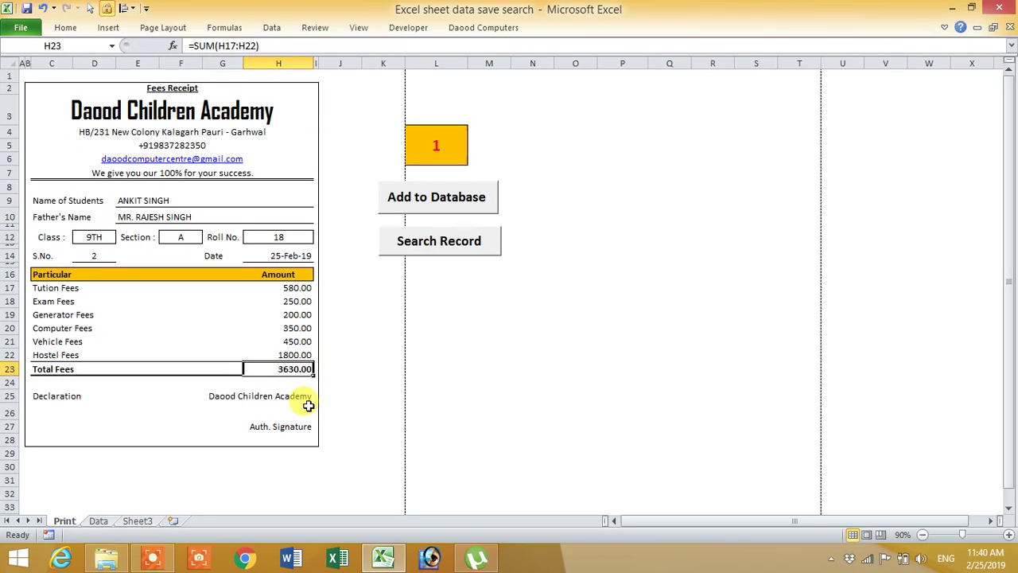
Step: Add the filled receipt to the database and dismiss the 'Data Add Successfully' message
click(427, 212)
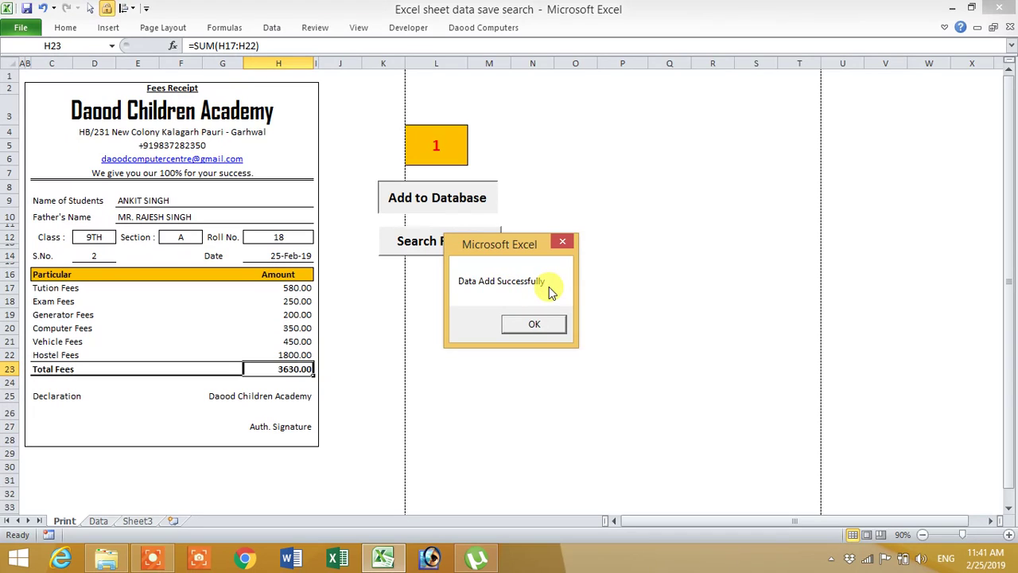
click(528, 323)
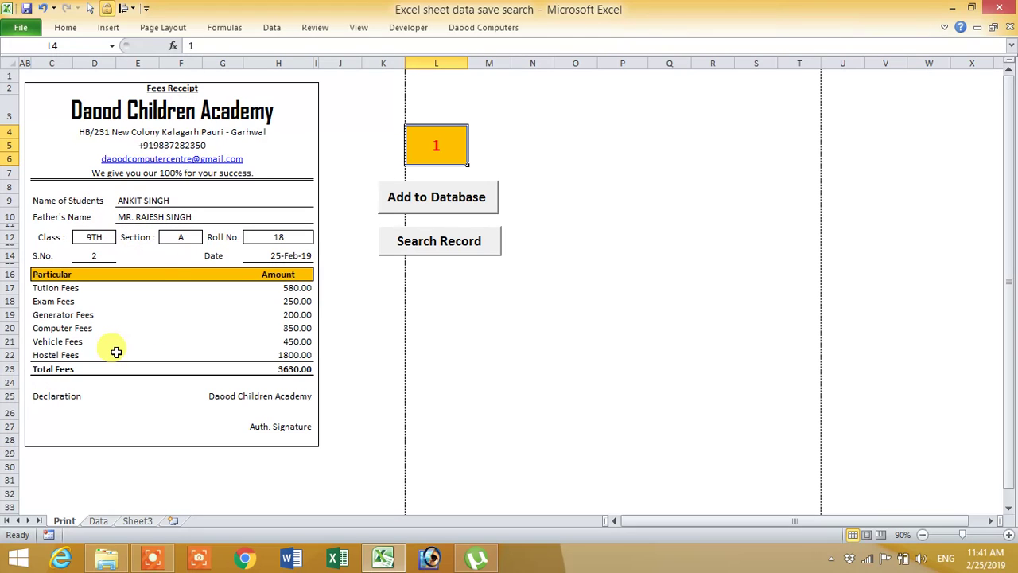
Step: Inspect new record 2 in Data row 7, then return to the blank S.No. 3 receipt
click(104, 525)
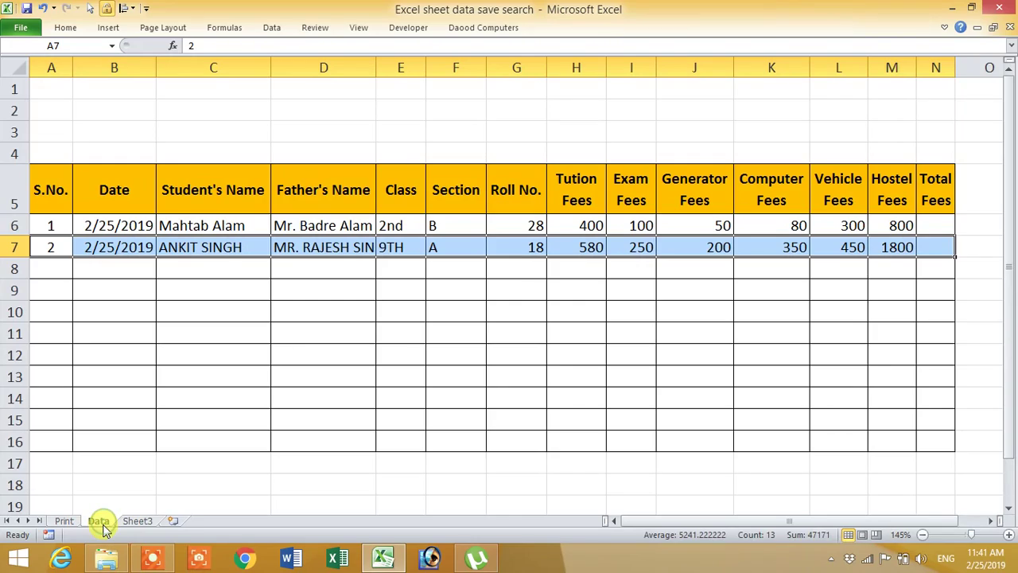
click(186, 309)
drag(51, 250, 924, 248)
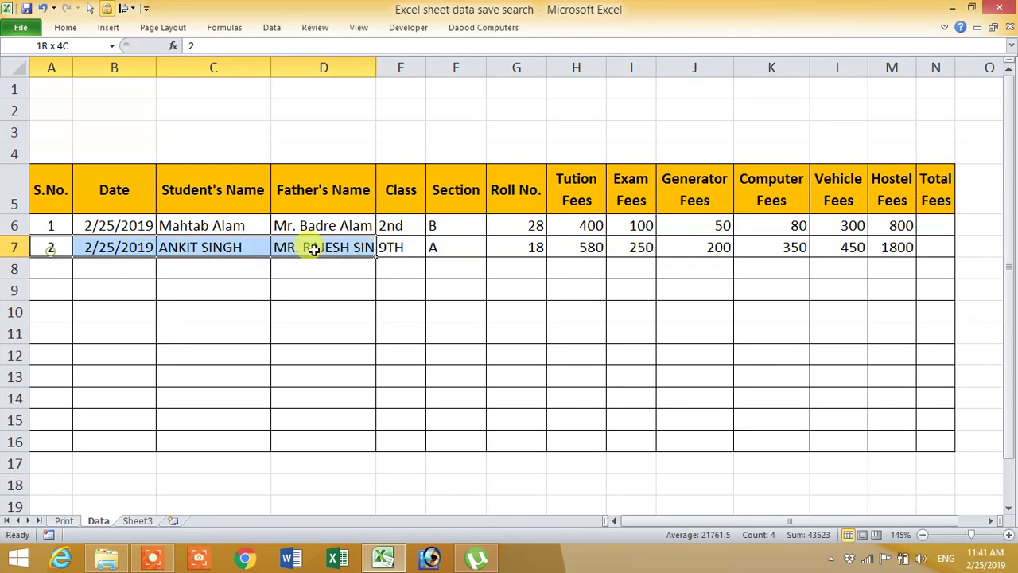
click(825, 295)
click(63, 521)
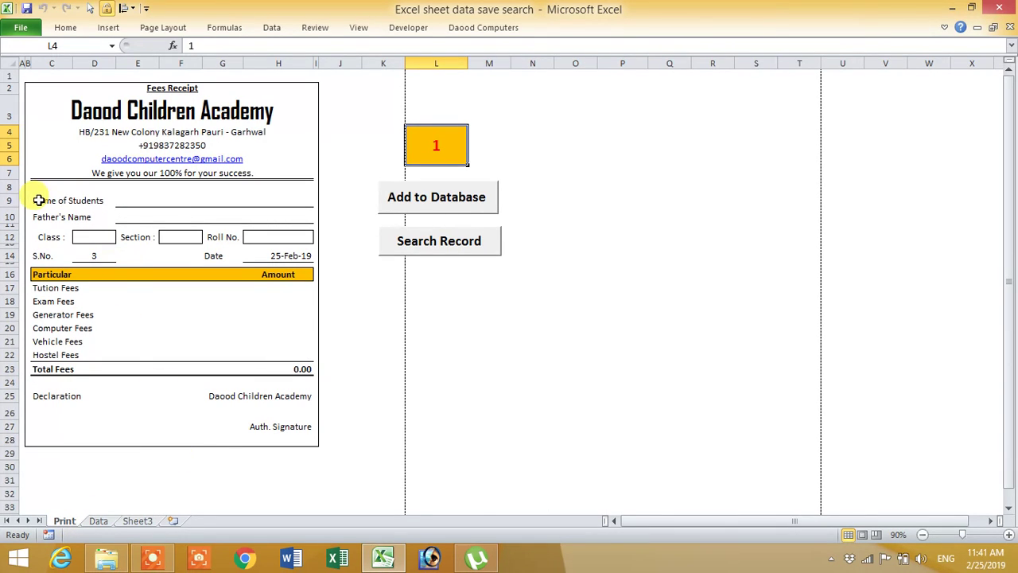
Step: Check that the name, class, section, roll, fee amount and date fields are now empty
click(123, 199)
click(126, 214)
click(95, 239)
click(177, 237)
click(256, 238)
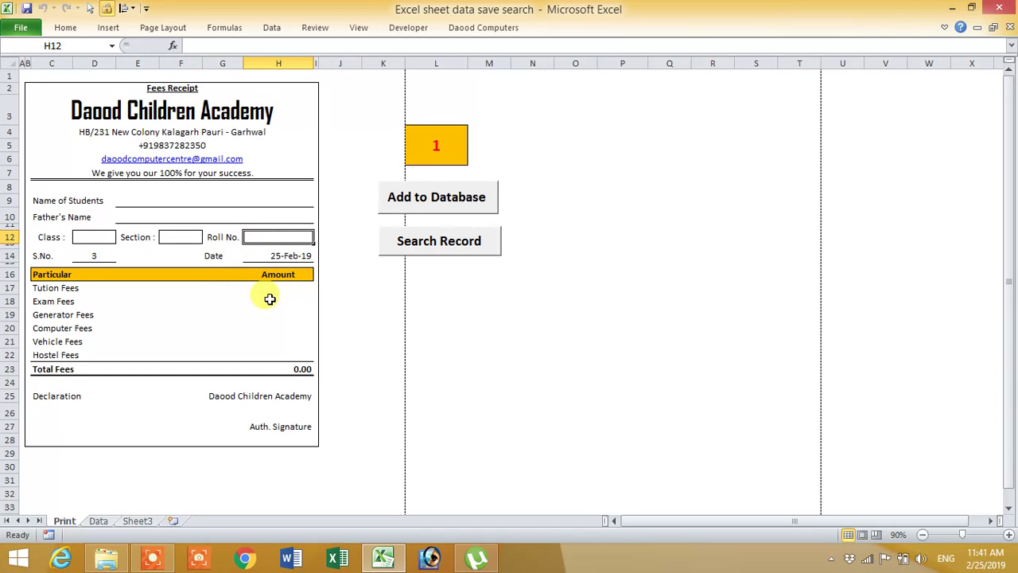
drag(275, 301, 277, 359)
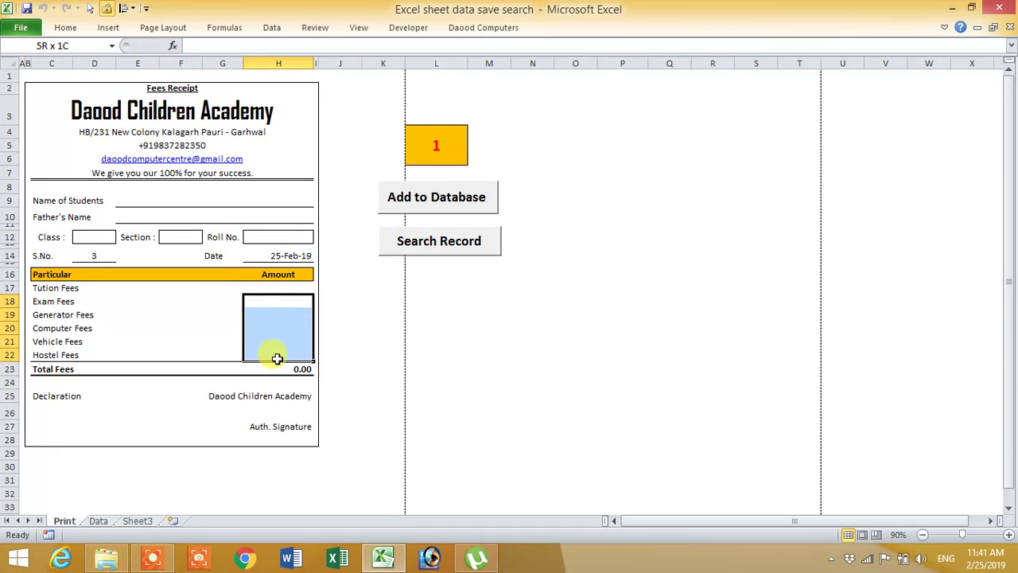
drag(277, 288, 277, 358)
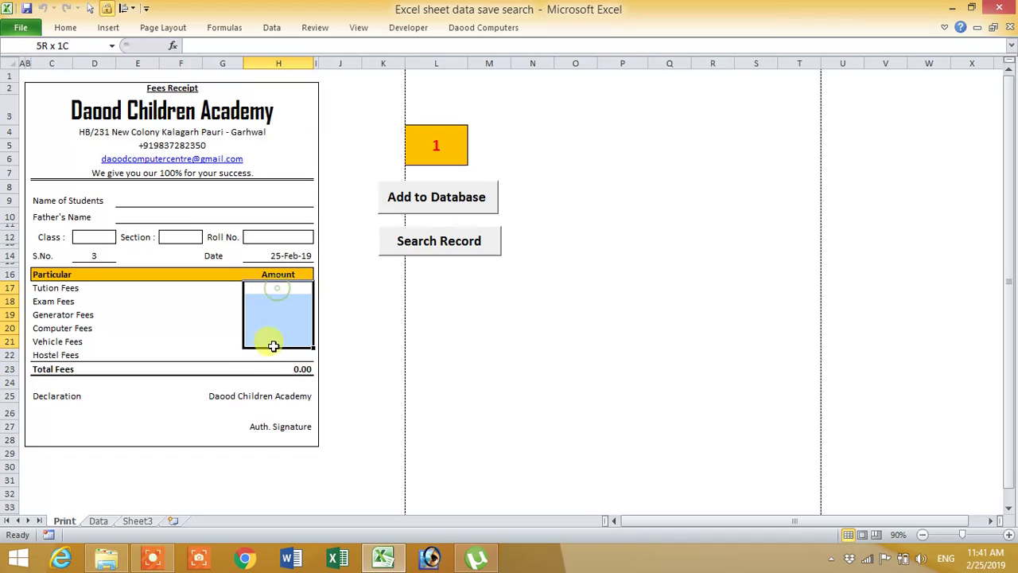
click(278, 259)
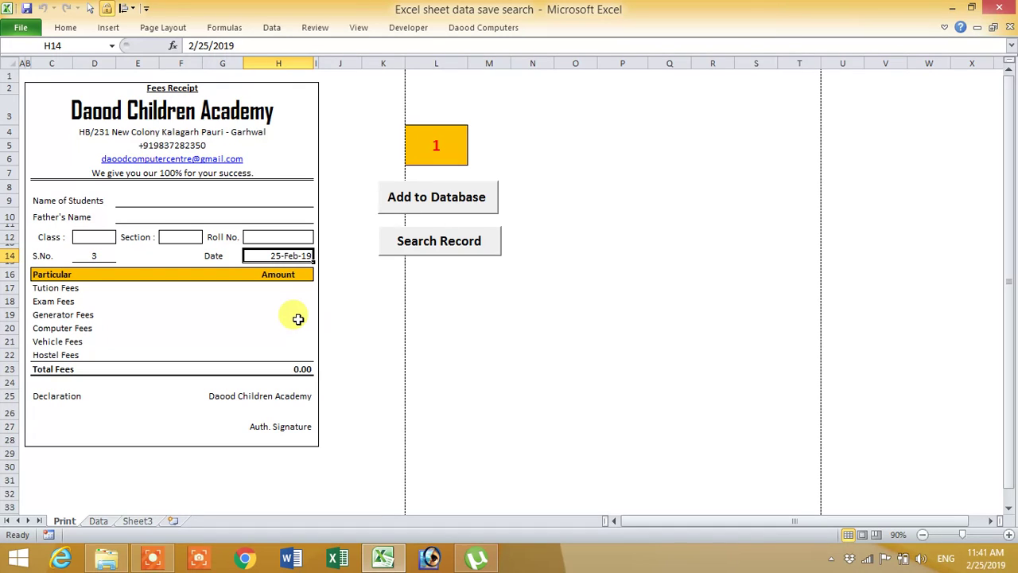
Step: Enter 2 in search cell L4 and recall record 2 with Search Record
click(435, 153)
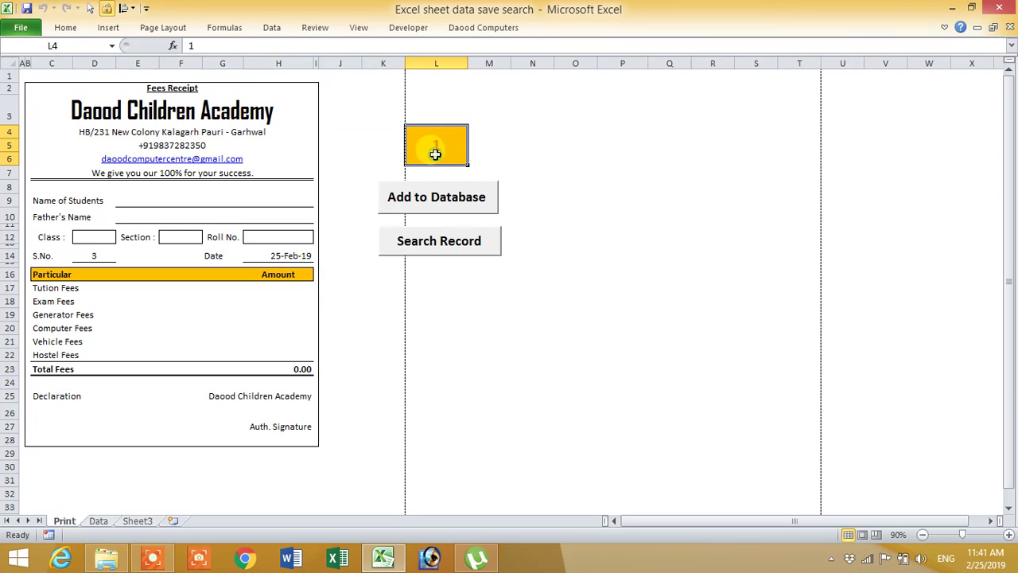
text(2)
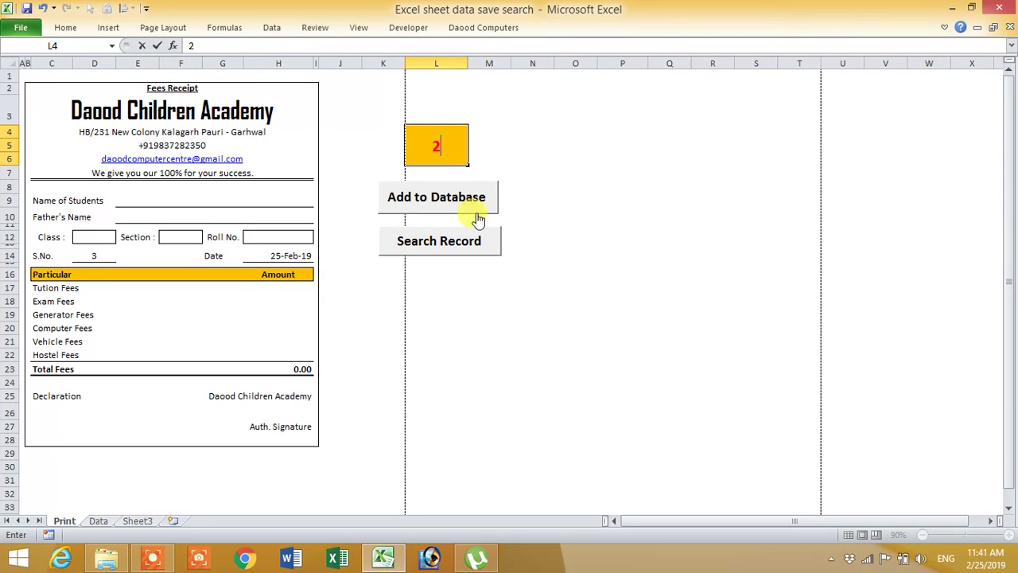
click(423, 251)
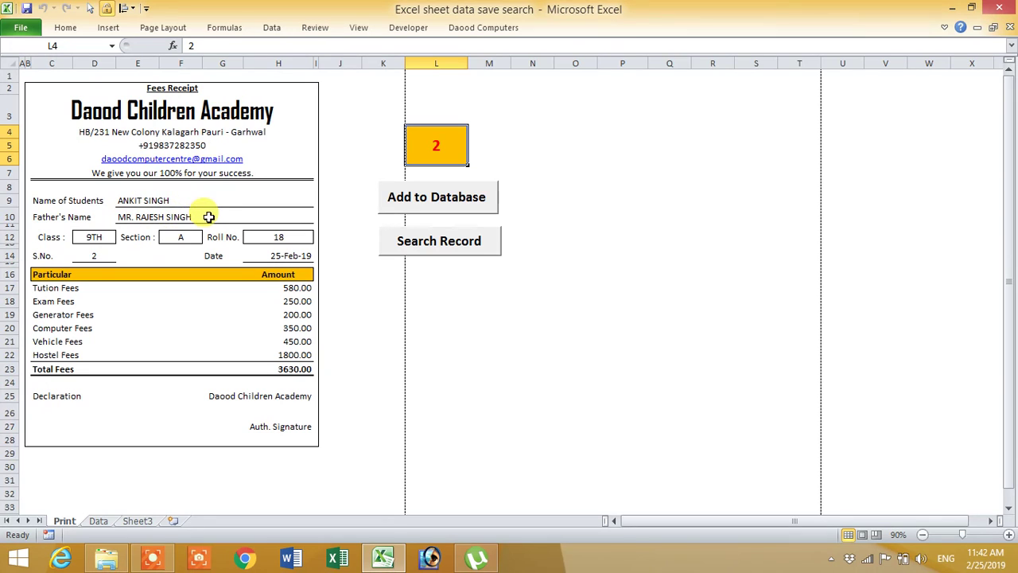
click(98, 521)
click(135, 521)
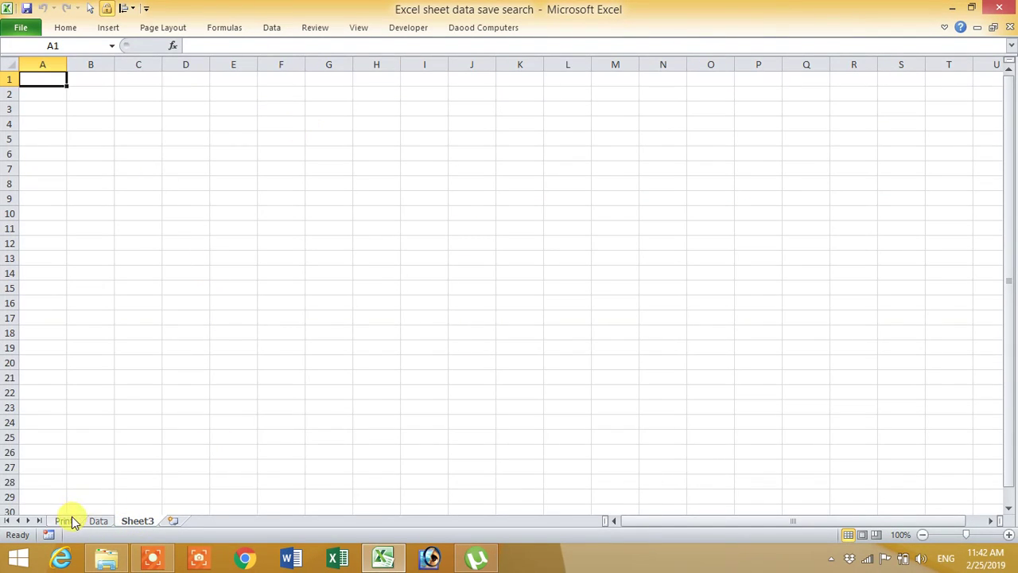
click(71, 521)
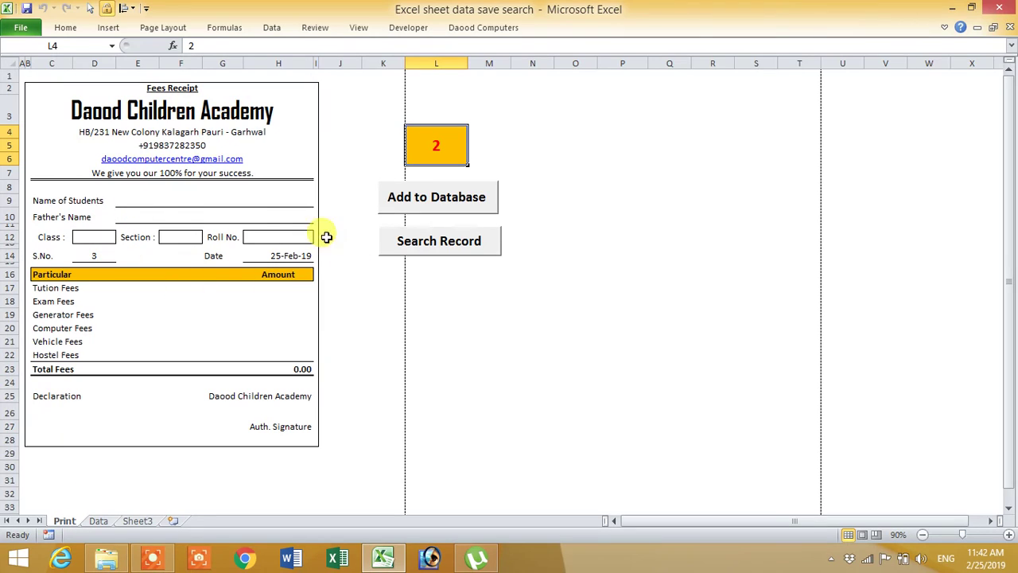
click(455, 253)
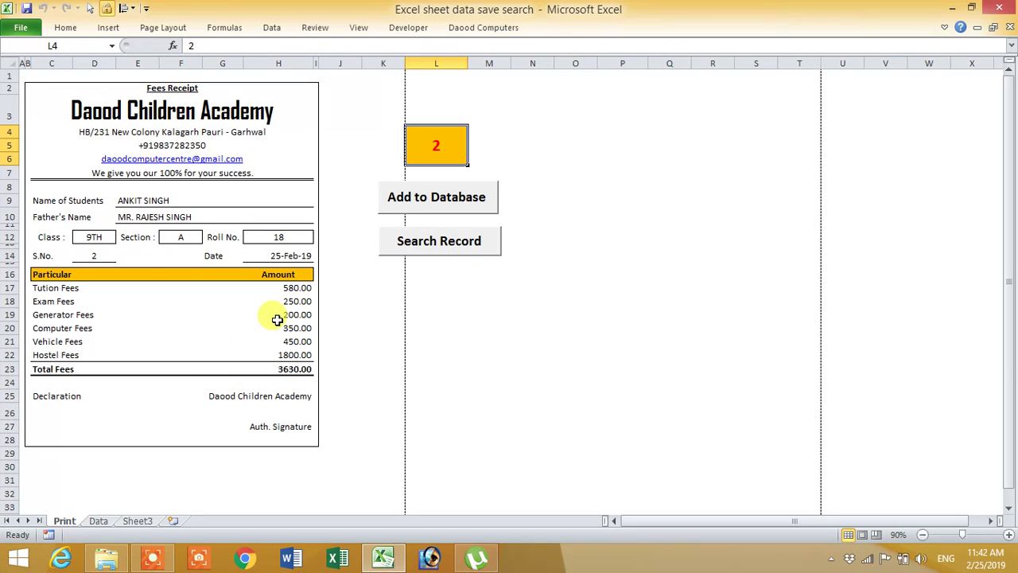
click(153, 558)
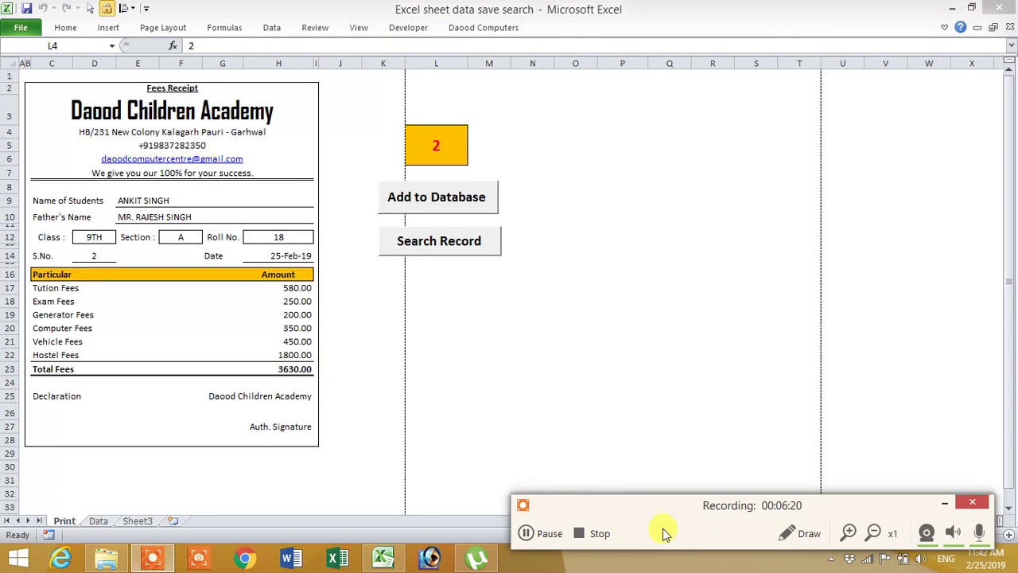
Step: Enable the Developer tab in Excel Options > Customize Ribbon and apply with OK
click(847, 533)
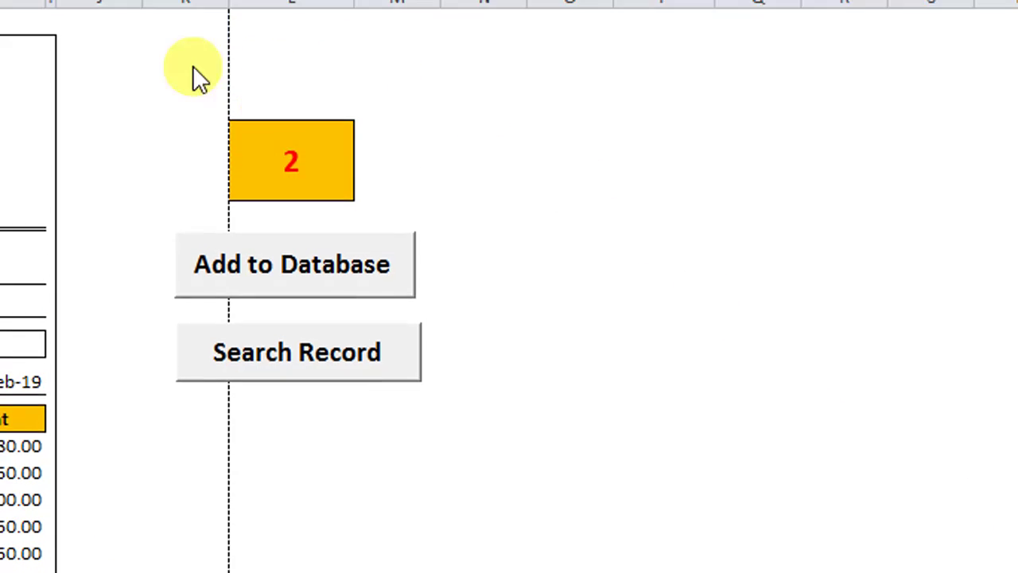
click(589, 57)
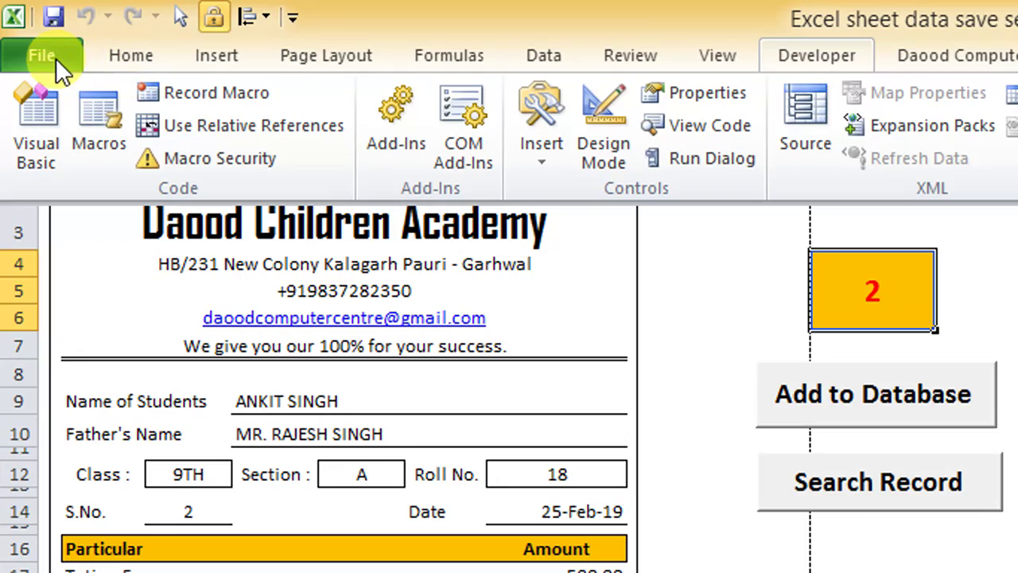
click(56, 58)
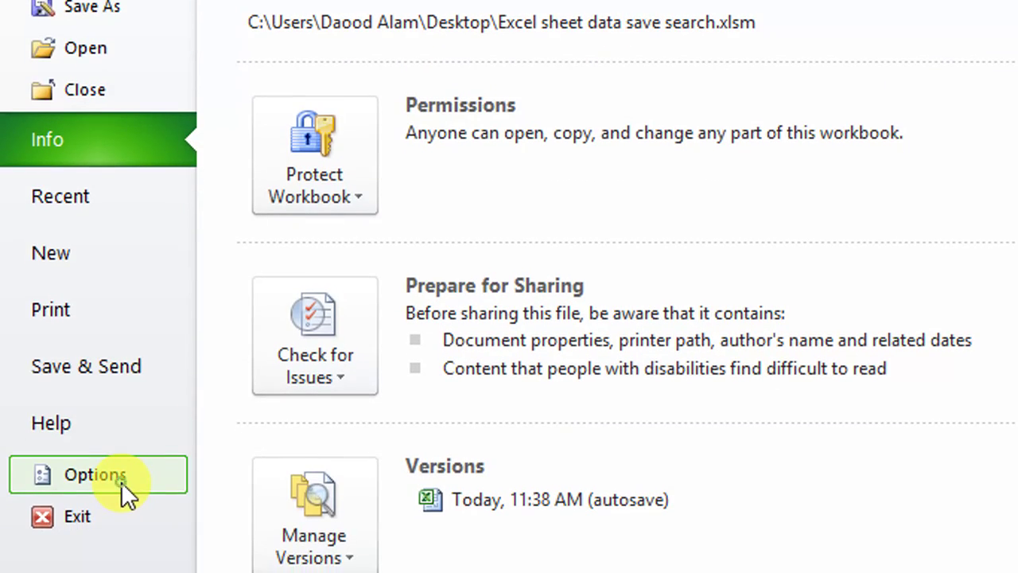
click(121, 477)
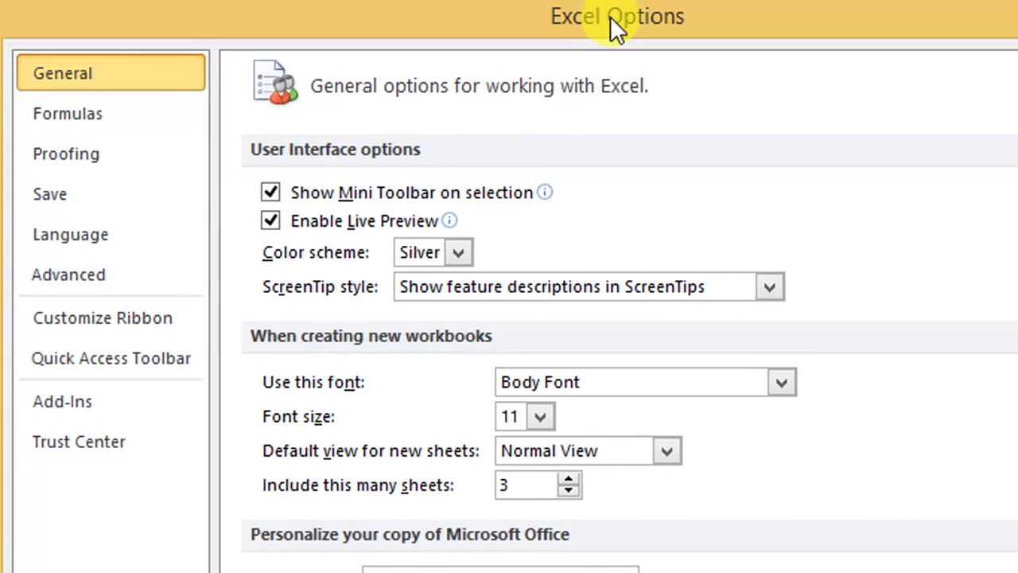
click(148, 335)
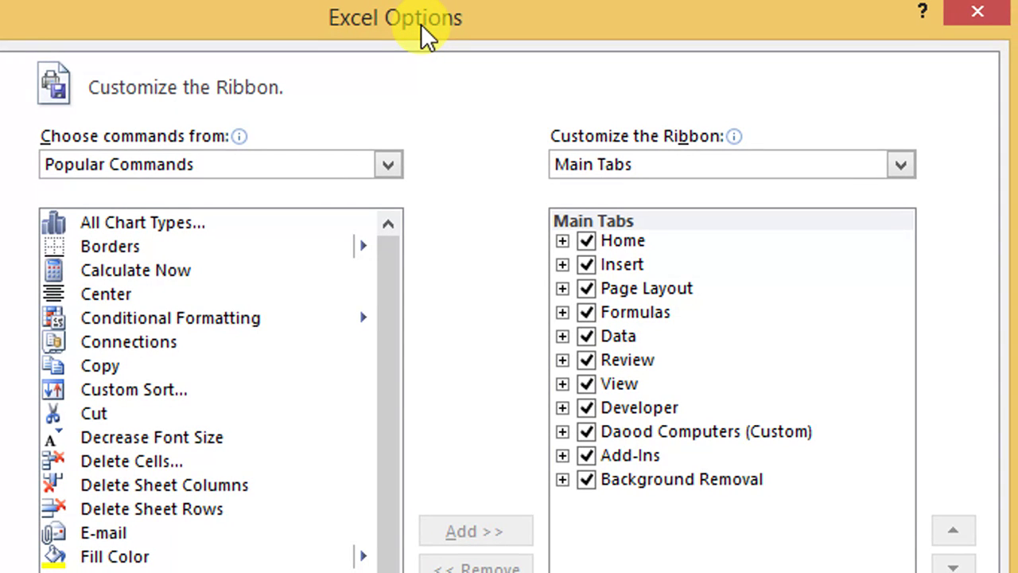
drag(423, 24, 410, 32)
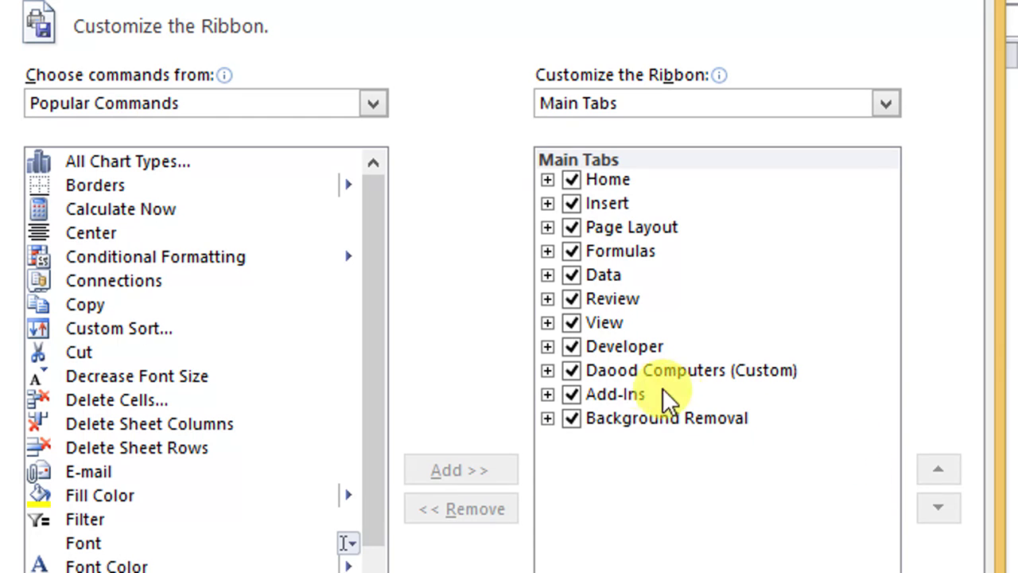
click(574, 348)
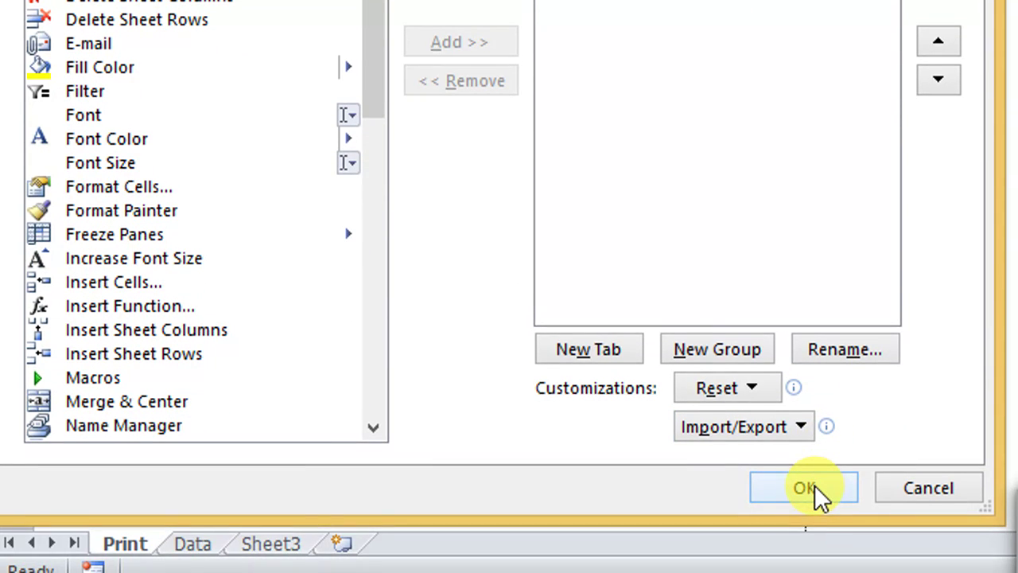
click(815, 484)
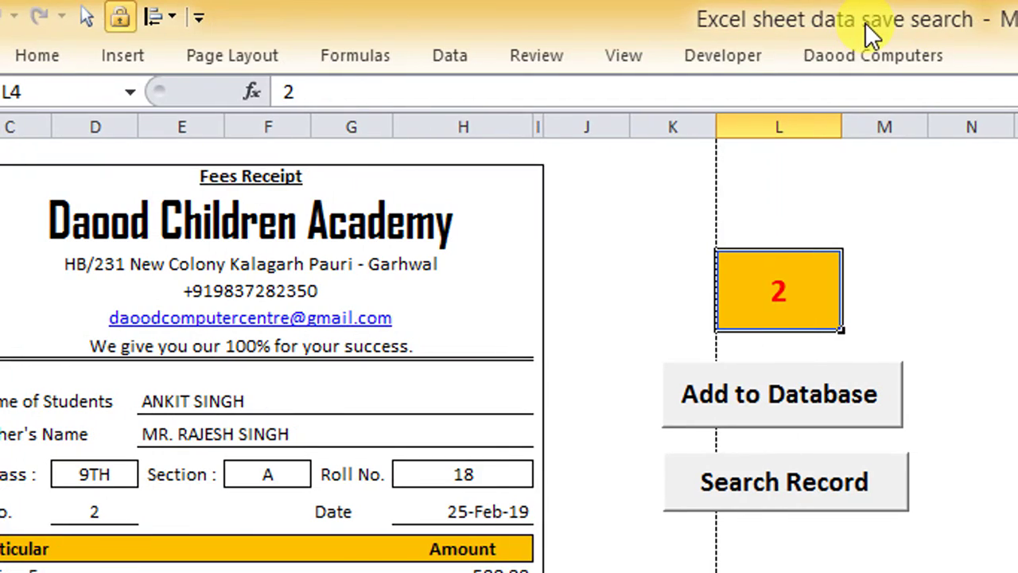
Step: Save the workbook as 'Excel sheet data save search' in Excel Macro-Enabled Workbook format
click(39, 55)
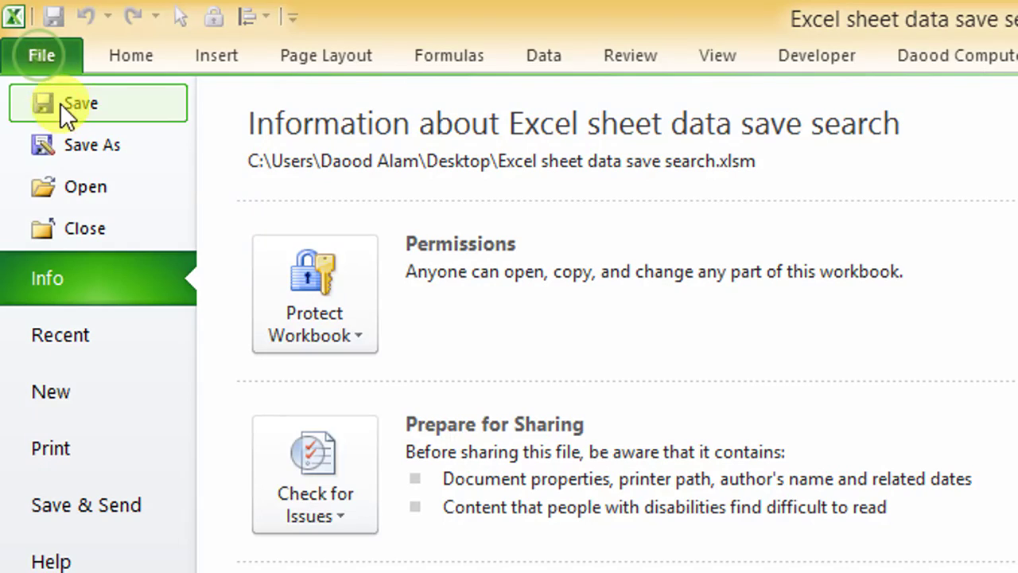
click(66, 139)
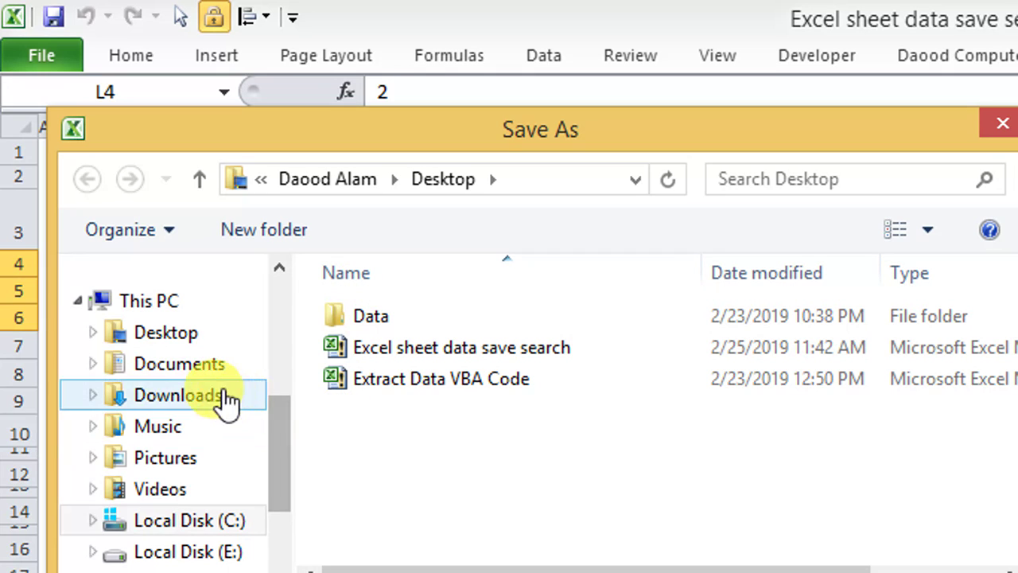
click(213, 372)
click(213, 393)
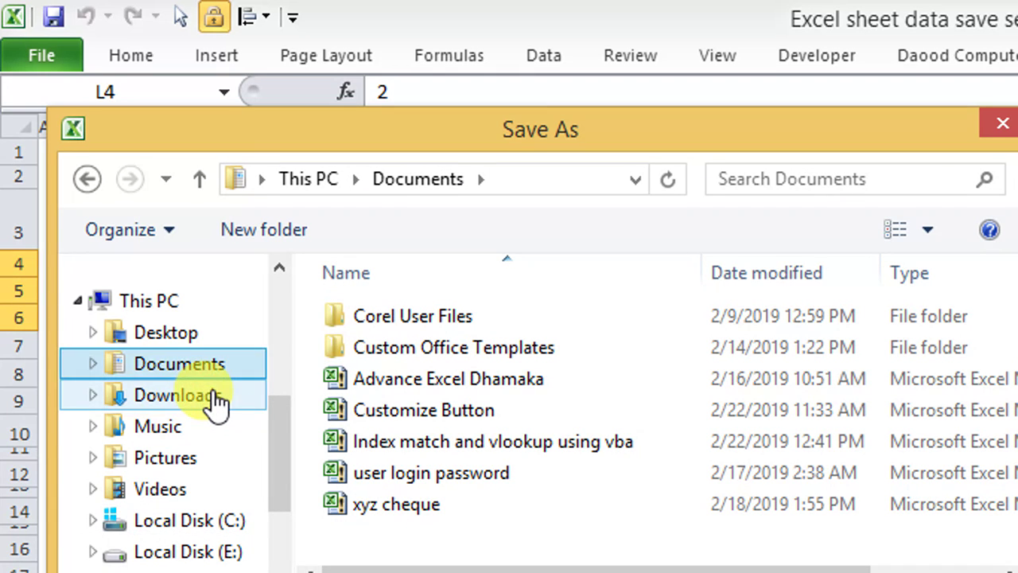
click(225, 428)
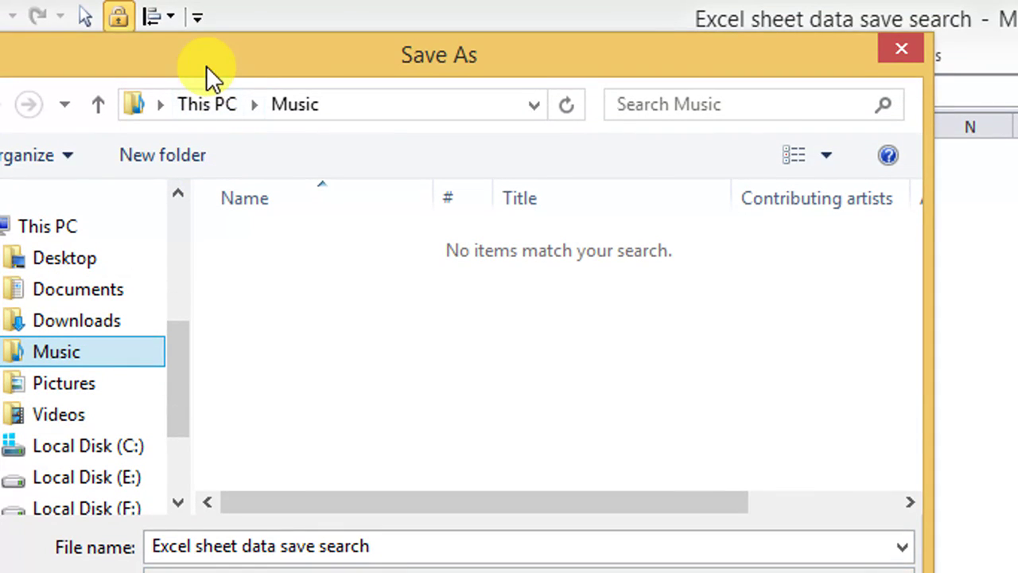
drag(206, 65, 201, 135)
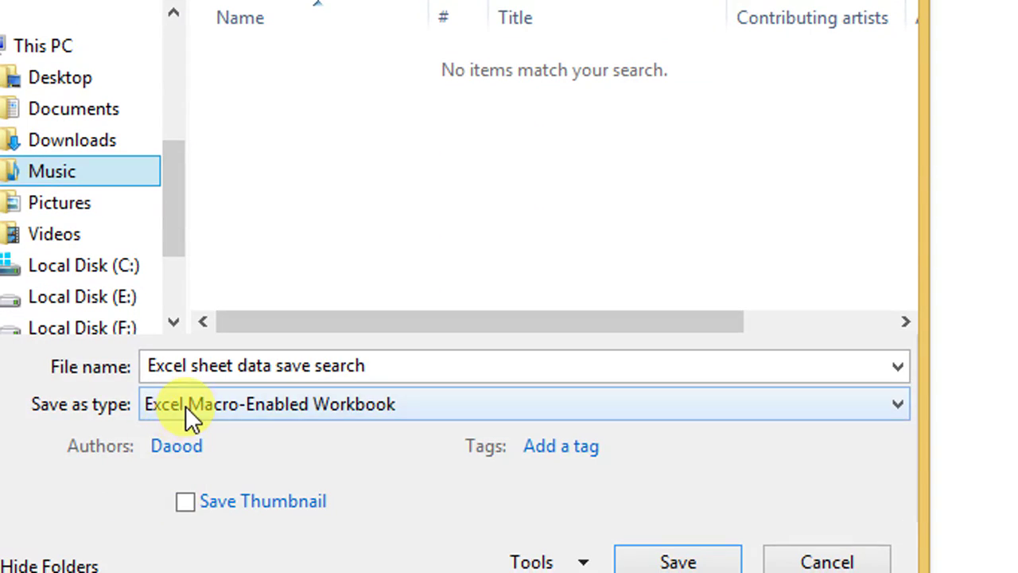
click(185, 406)
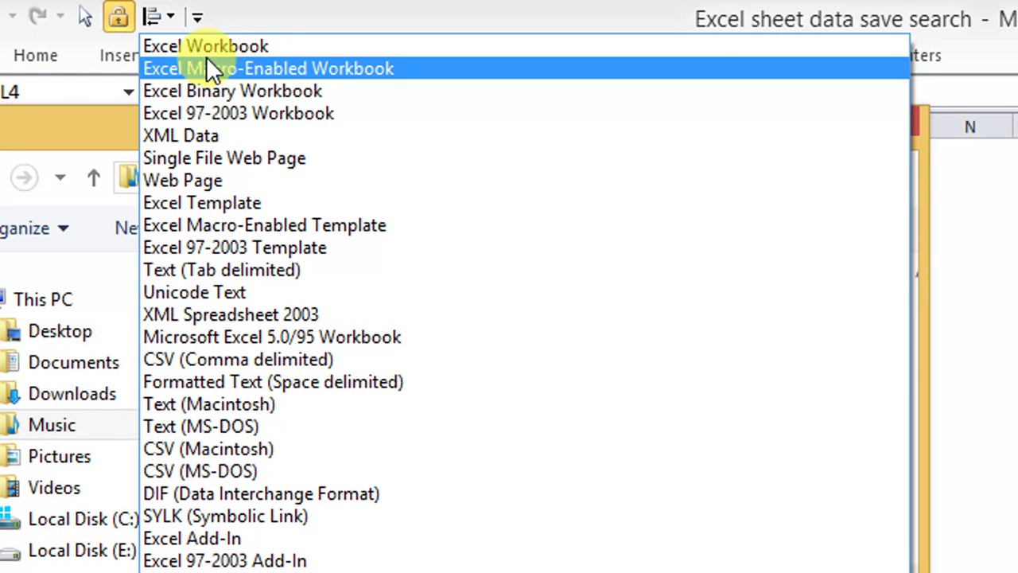
click(225, 69)
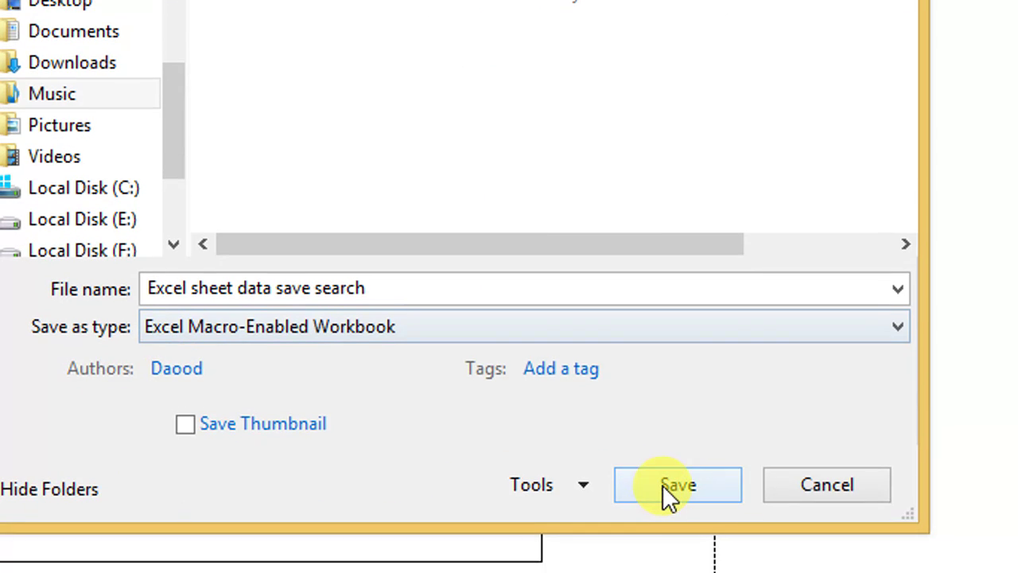
click(663, 485)
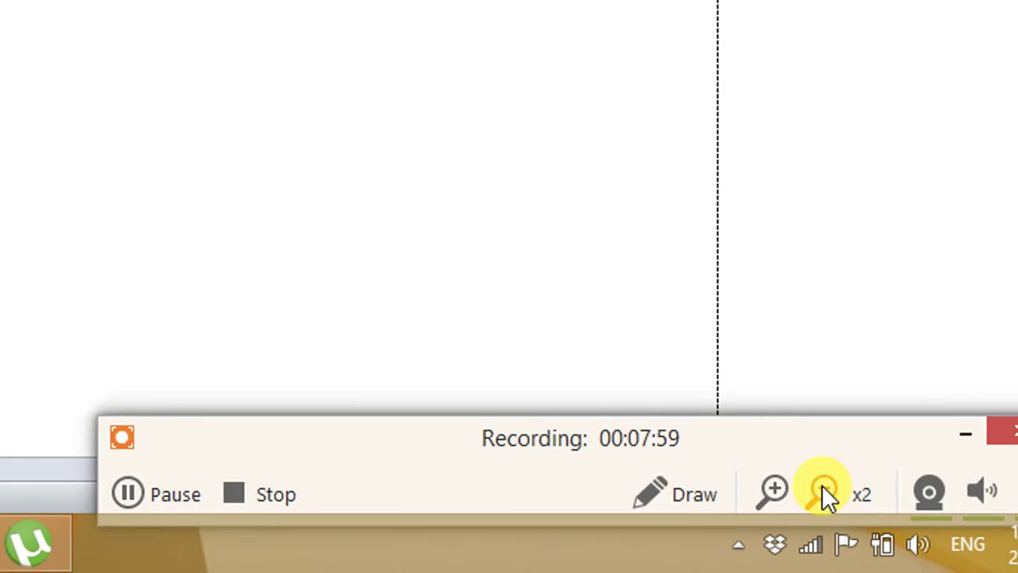
Step: Draw a third Form Control button below Search Record on the receipt sheet
click(823, 489)
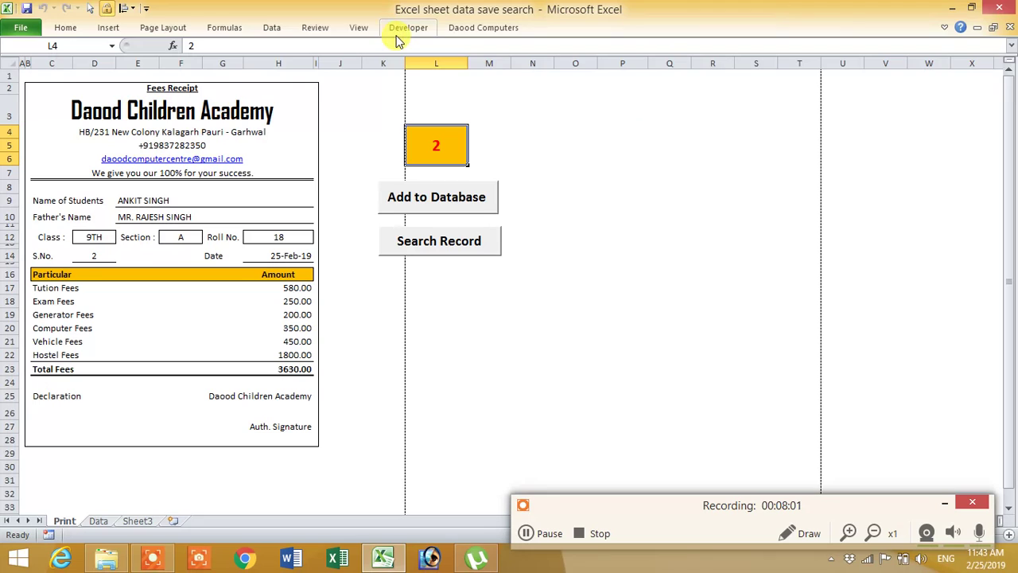
click(408, 27)
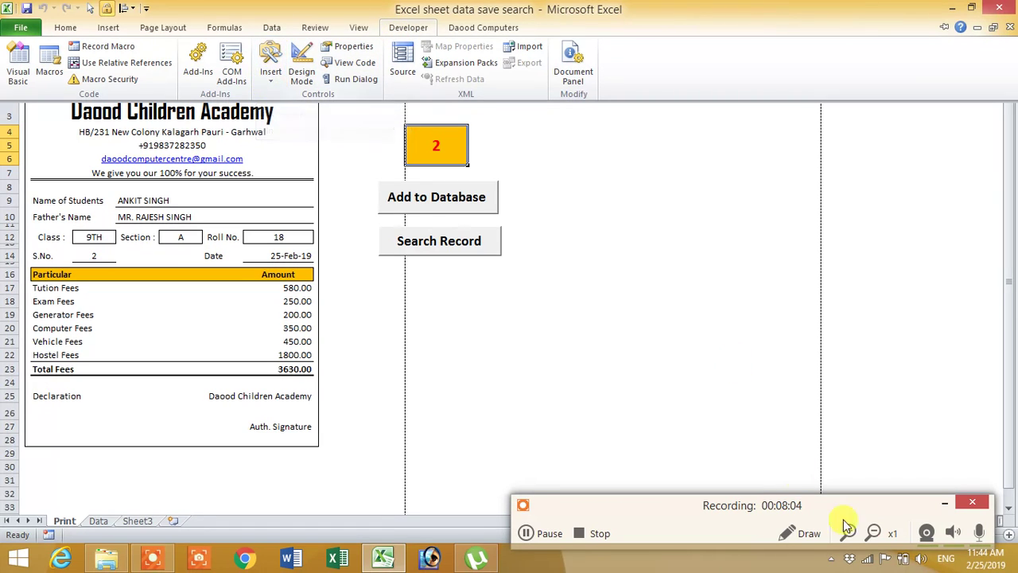
click(851, 532)
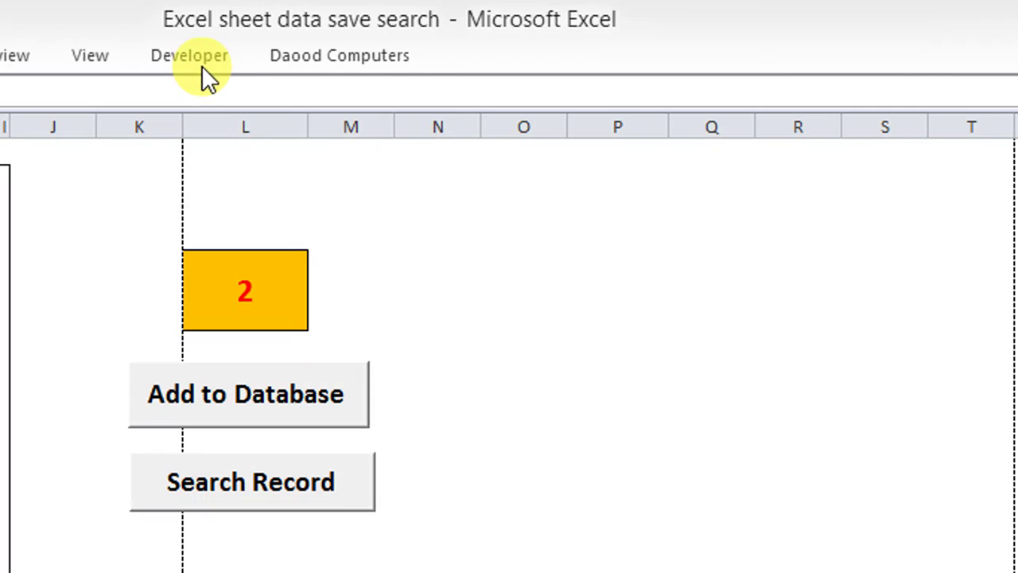
click(201, 66)
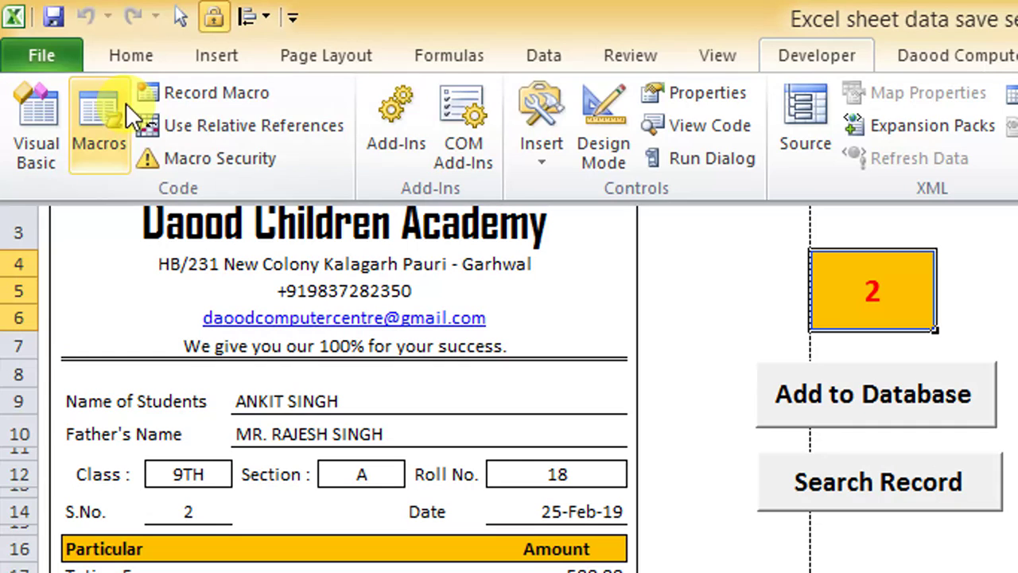
click(541, 165)
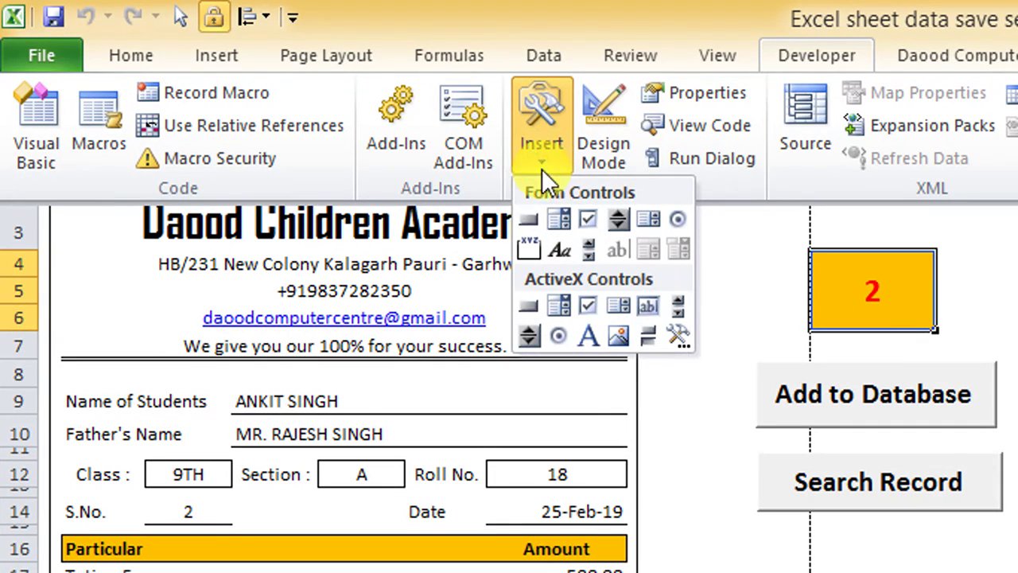
click(534, 217)
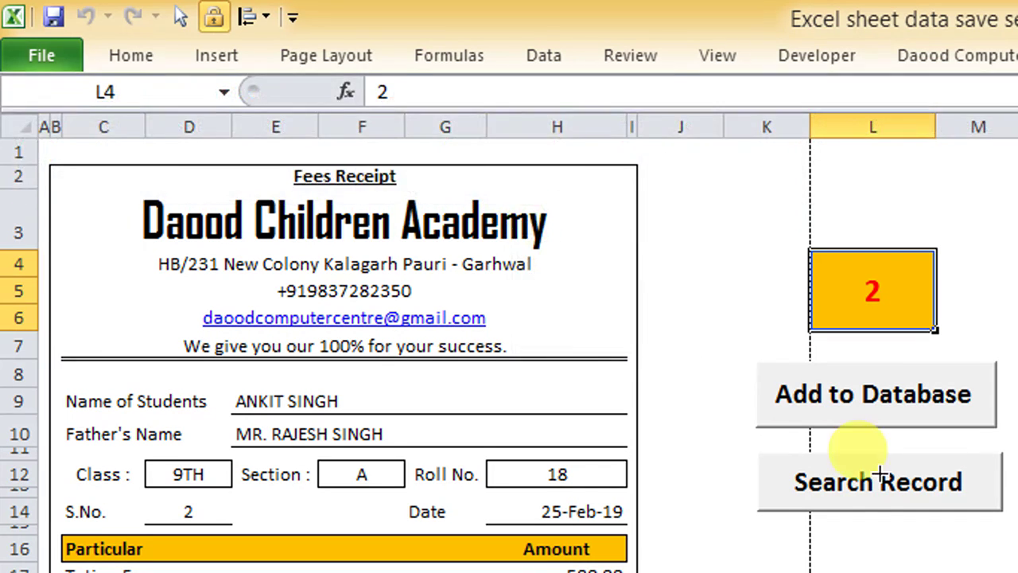
mouse_move(488, 351)
mouse_down()
mouse_move(717, 425)
mouse_move(739, 417)
mouse_up()
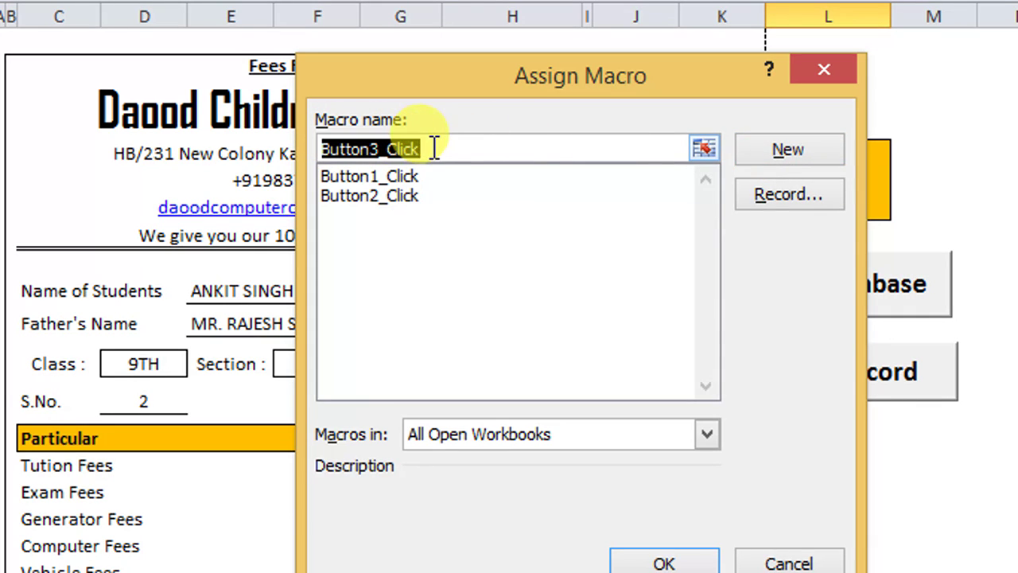
Step: Create an empty Button3_Click macro in Module2 and select Module1's Button1_Click code body
click(809, 153)
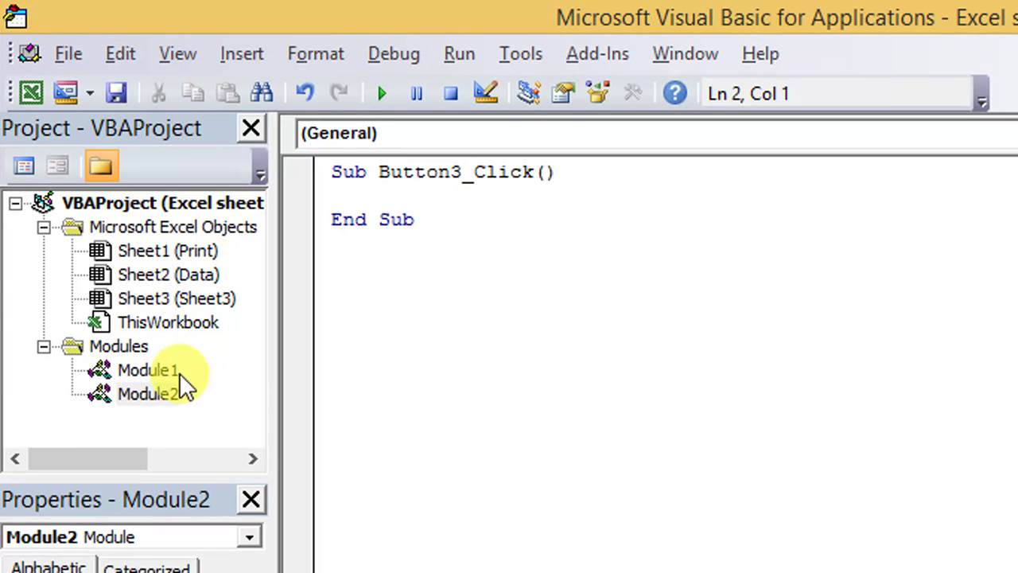
click(145, 368)
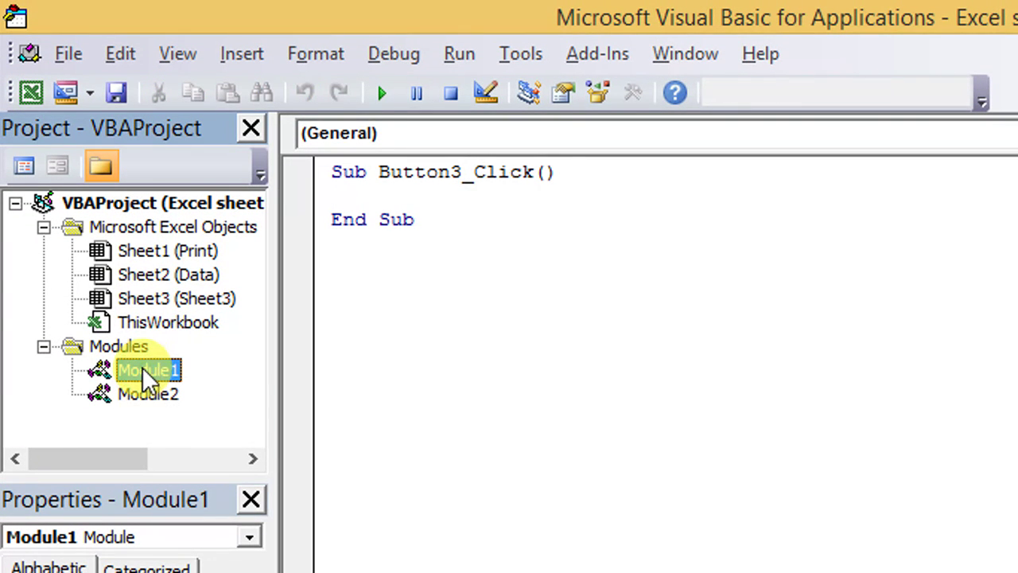
double_click(157, 368)
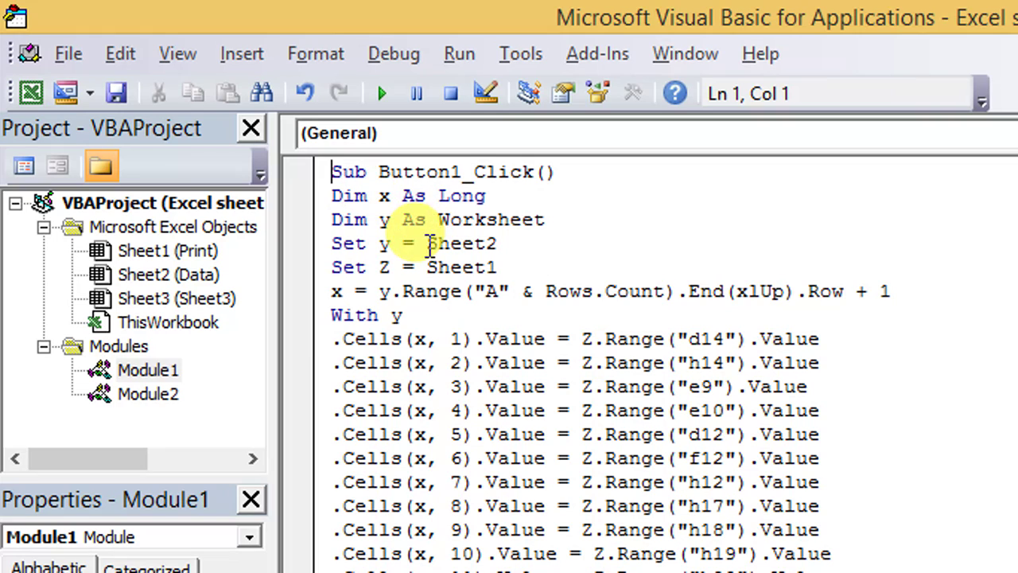
double_click(159, 394)
double_click(168, 372)
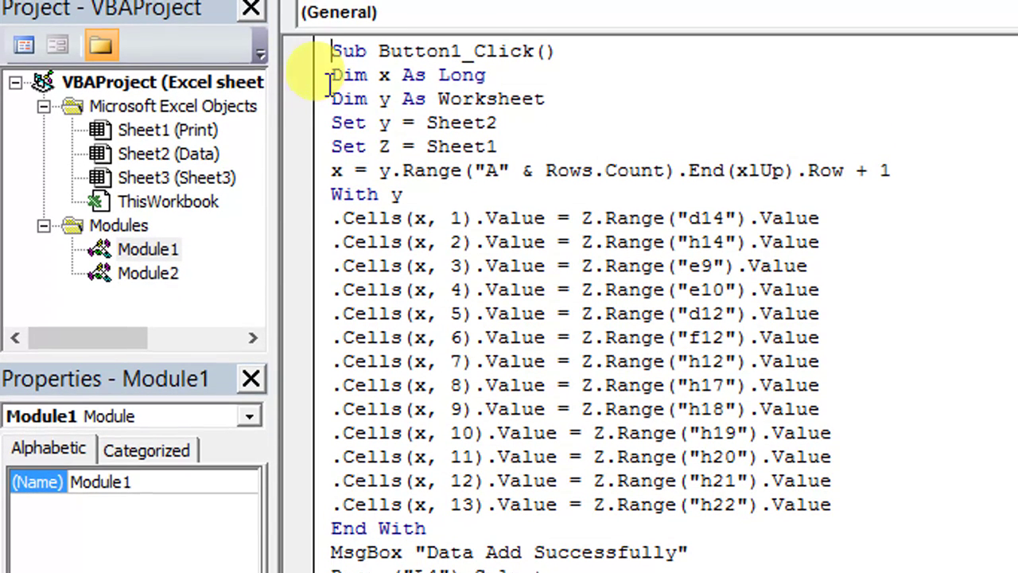
mouse_move(320, 80)
mouse_down()
mouse_move(335, 382)
mouse_move(330, 497)
mouse_up()
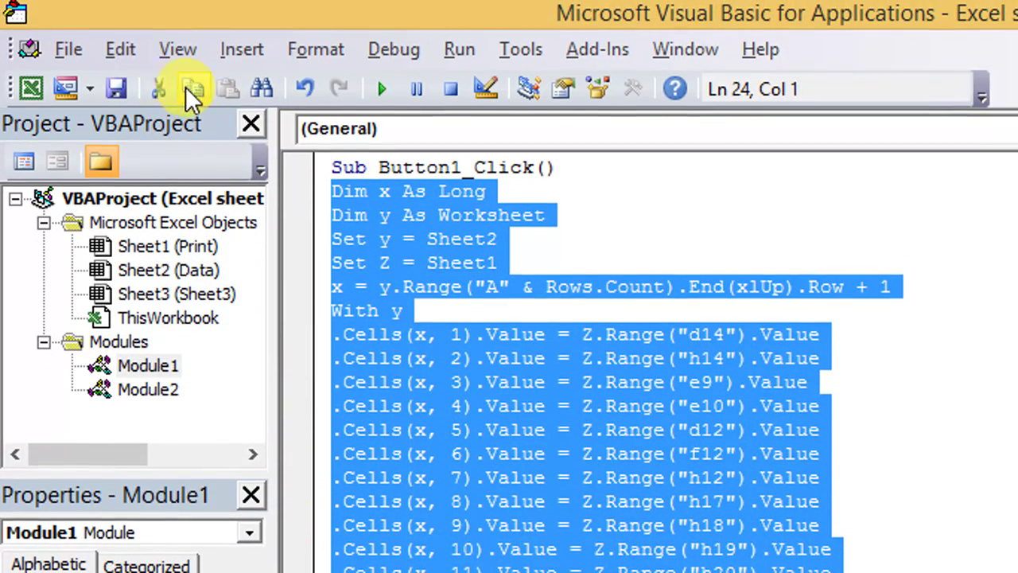
double_click(177, 391)
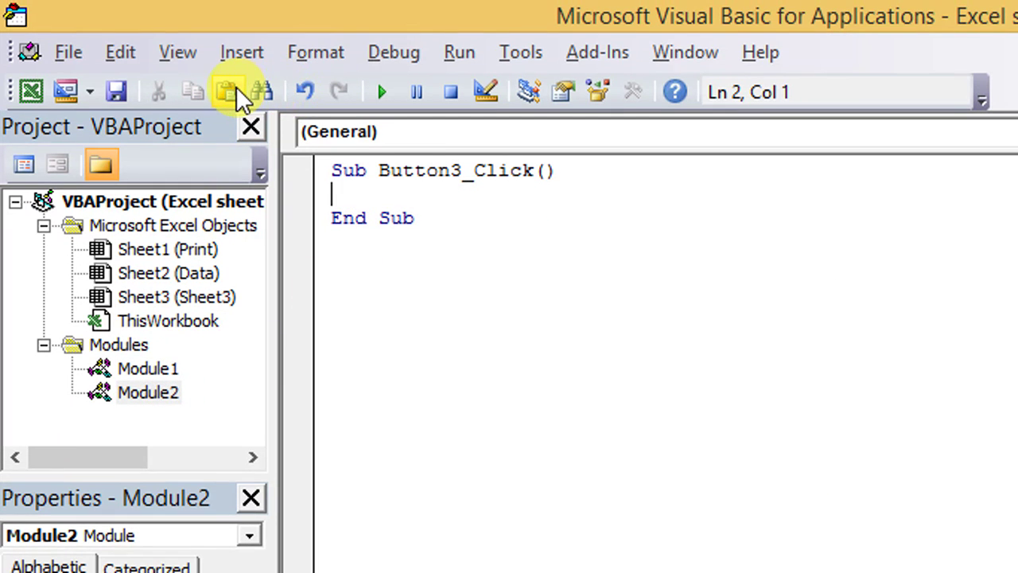
Step: Paste the copied code into Button3_Click, then review the Data and Print sheets
click(235, 86)
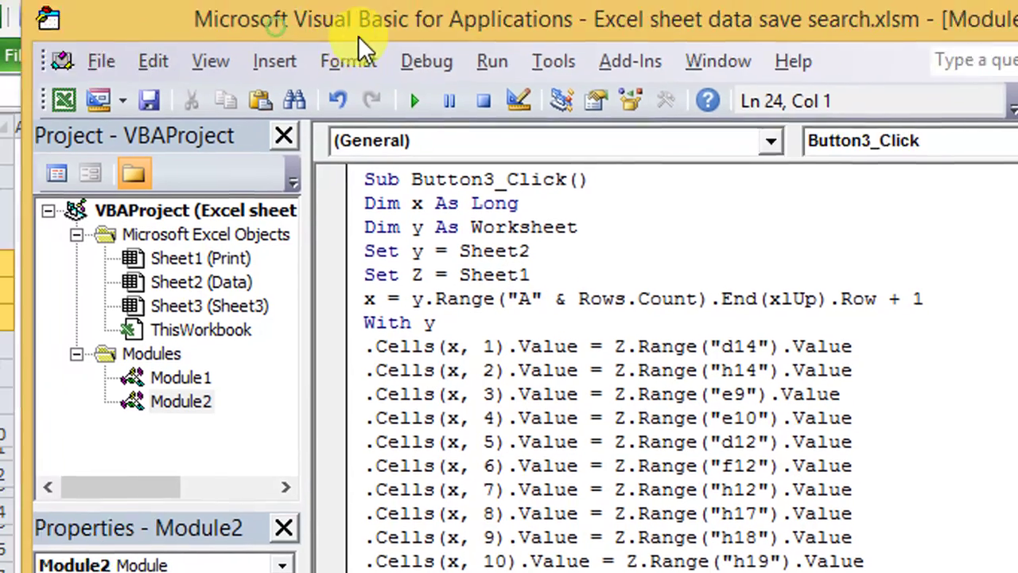
drag(357, 36, 429, 36)
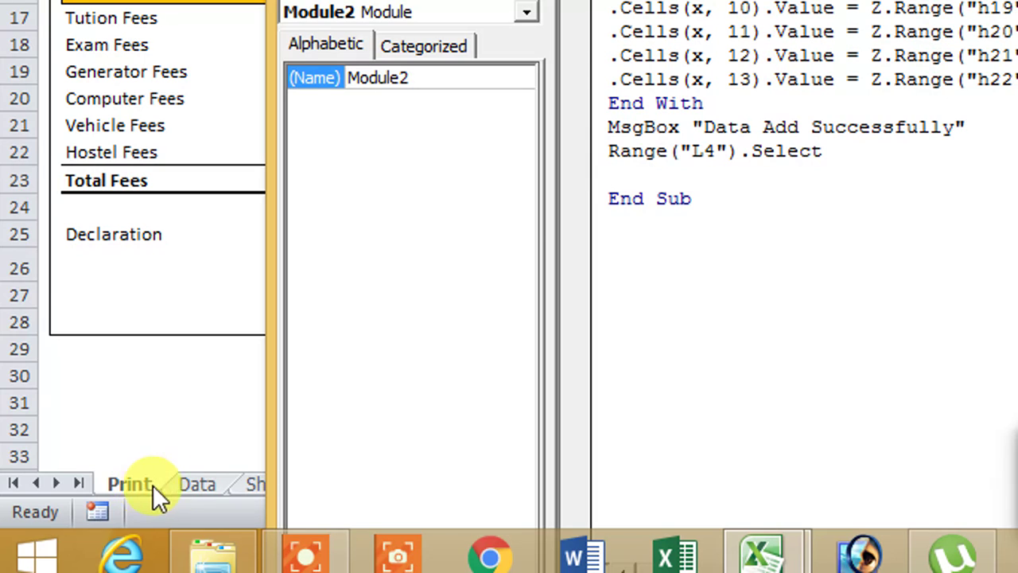
click(175, 418)
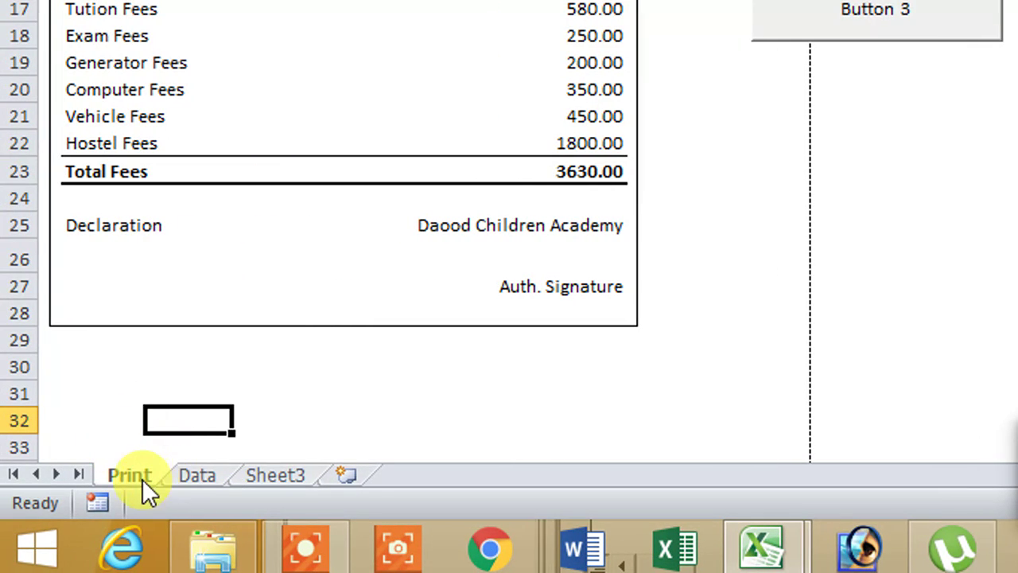
click(191, 477)
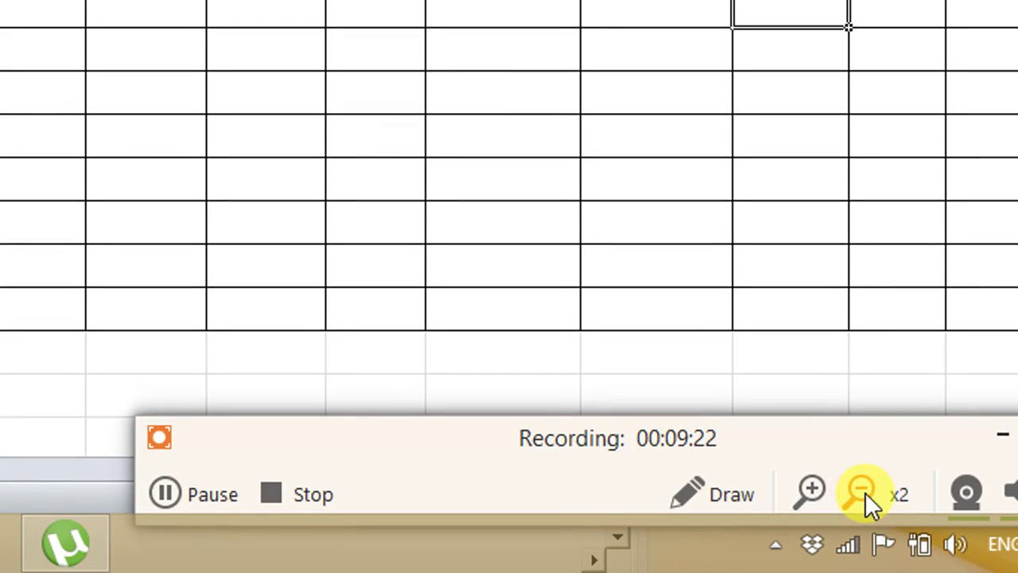
click(861, 492)
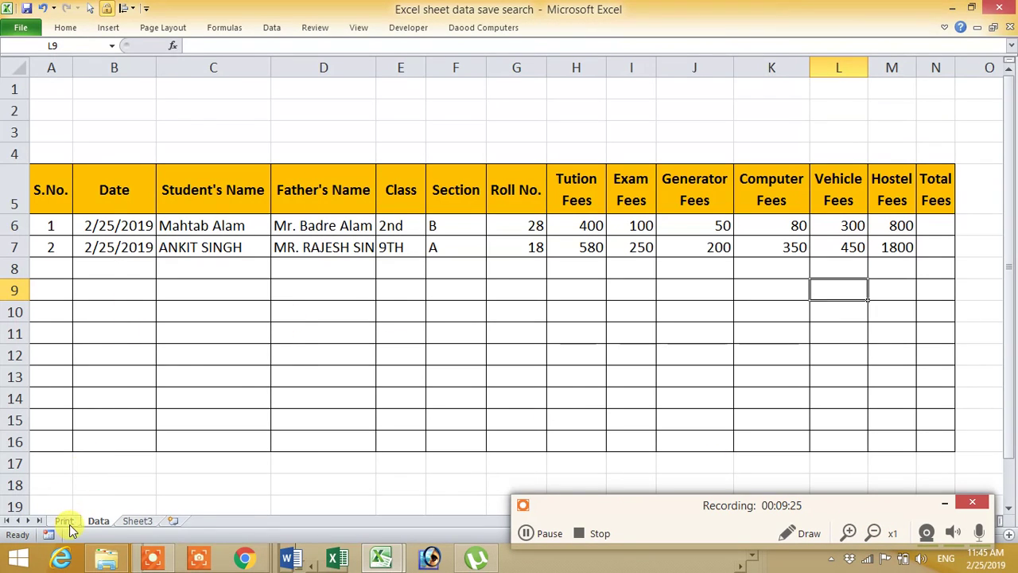
click(64, 521)
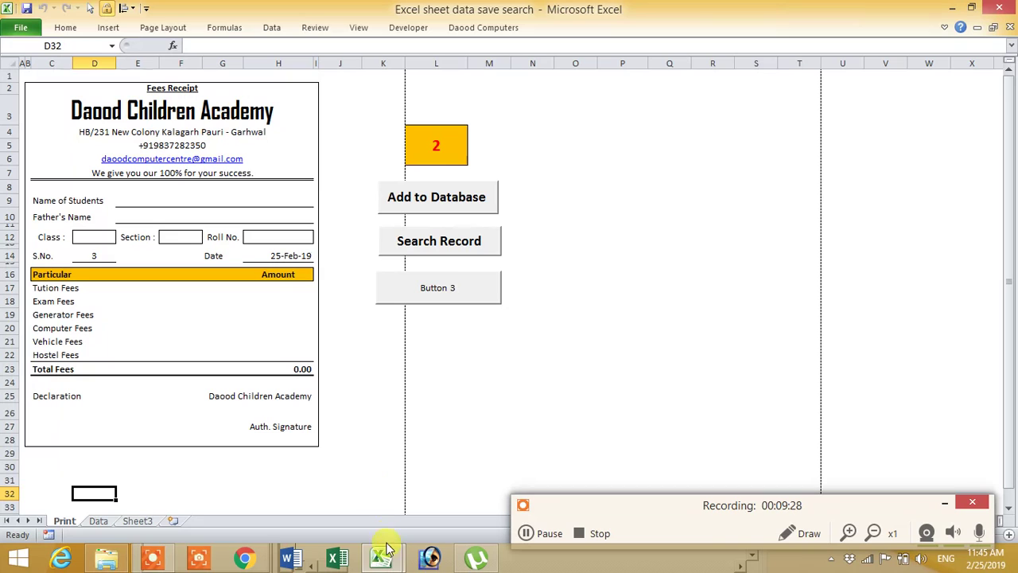
click(408, 28)
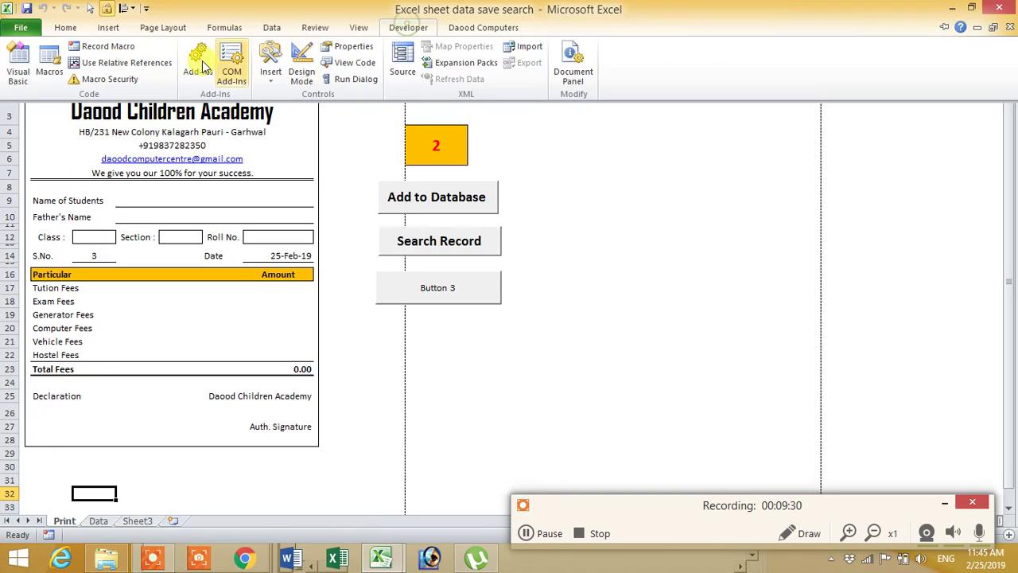
click(18, 59)
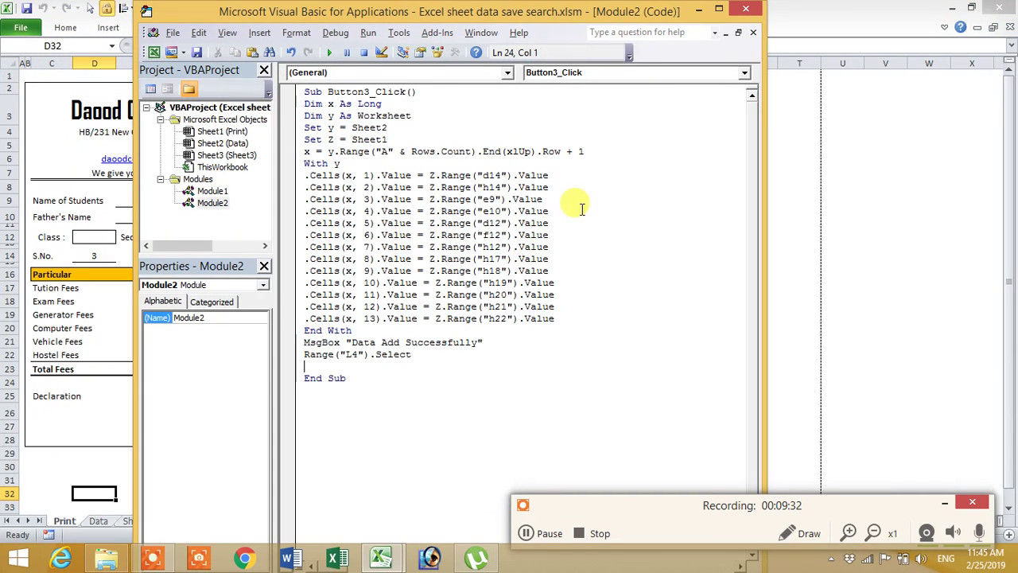
click(852, 531)
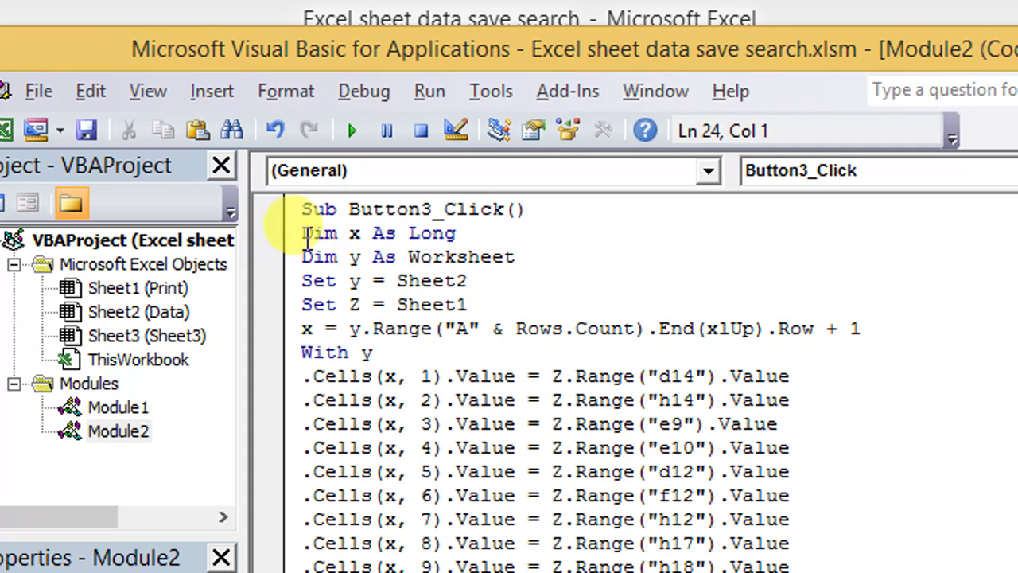
drag(305, 235, 338, 234)
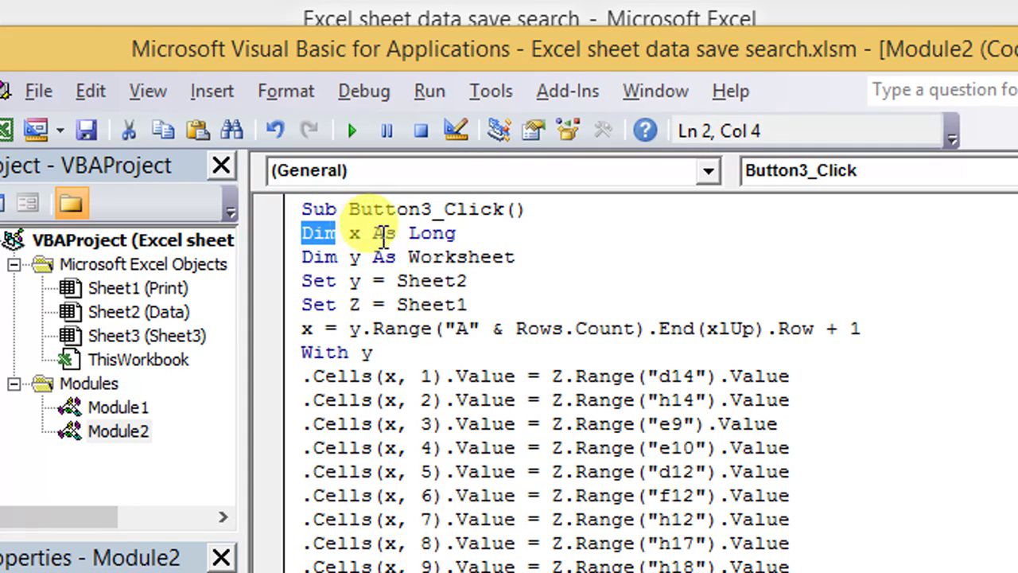
click(456, 233)
click(314, 257)
click(350, 257)
drag(373, 256, 454, 257)
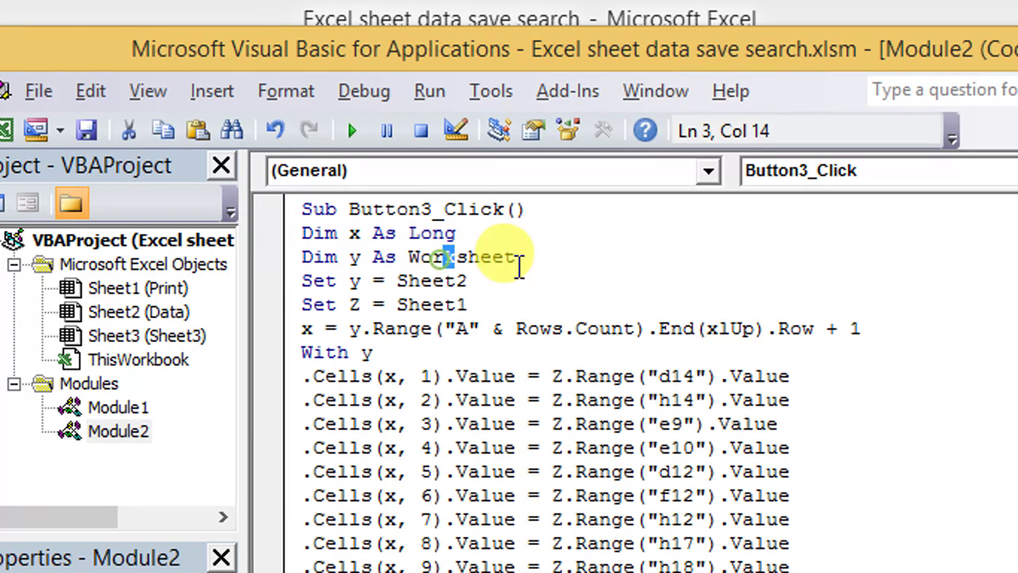
click(517, 263)
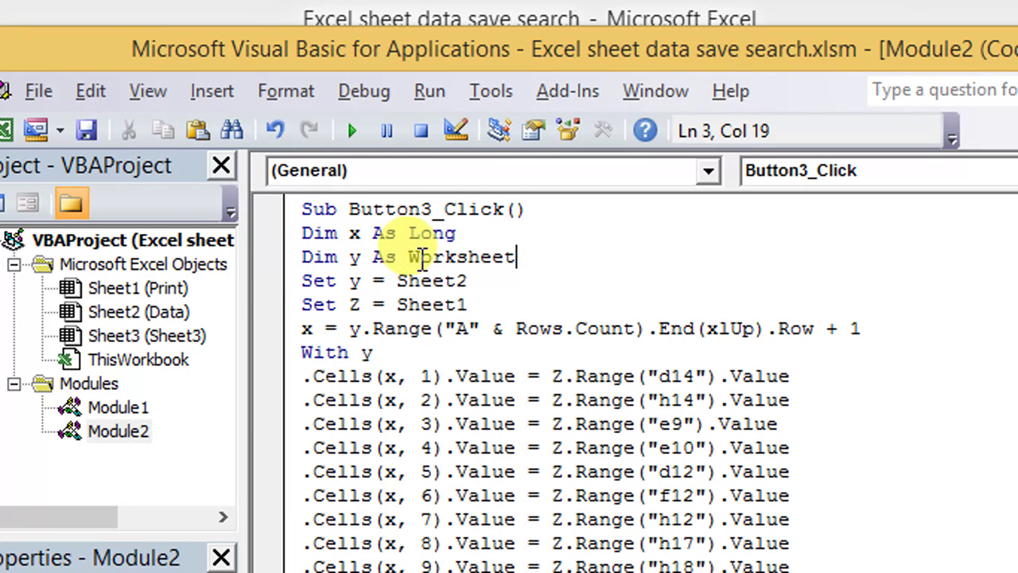
drag(410, 259, 514, 263)
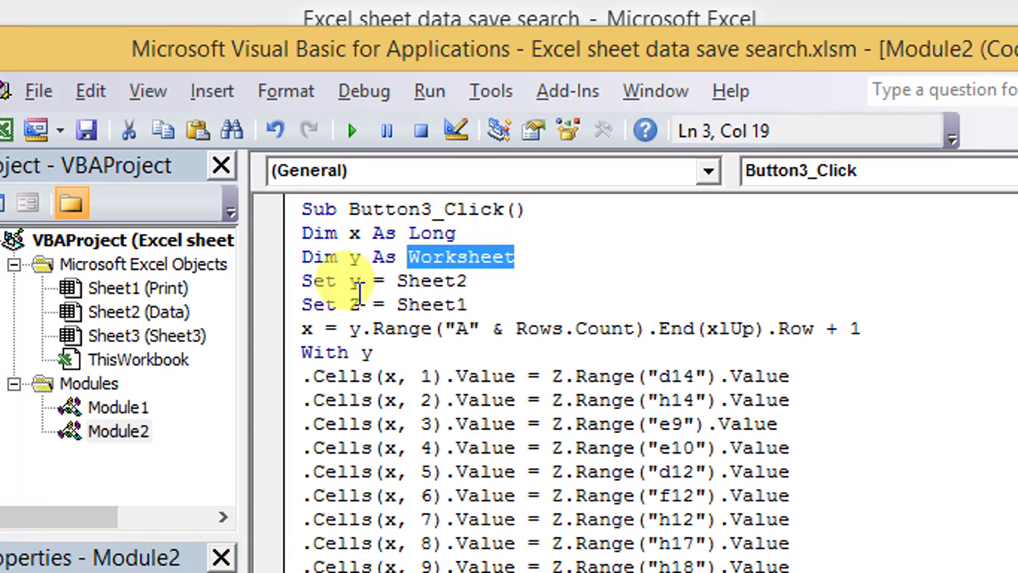
drag(303, 281, 350, 285)
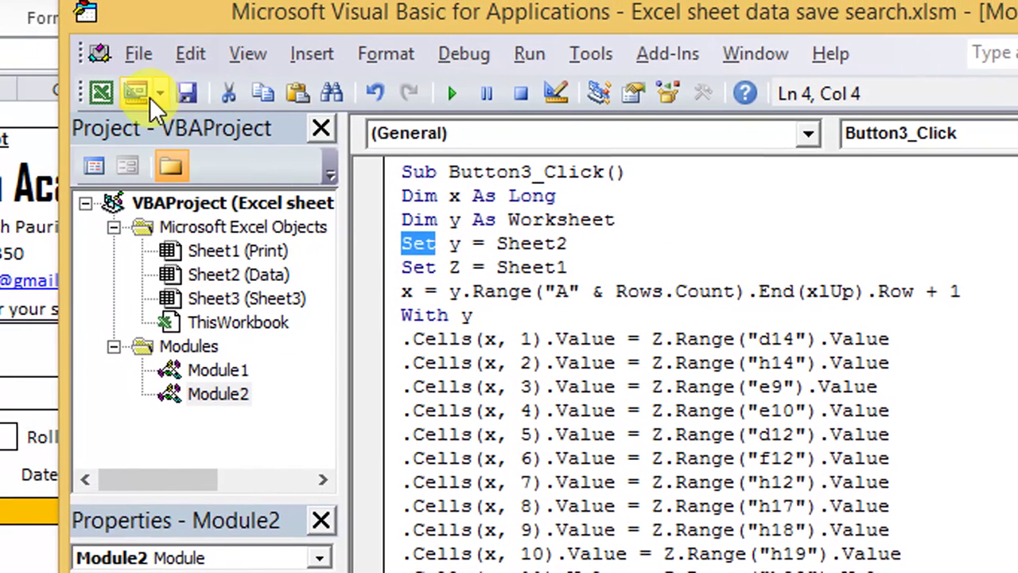
drag(559, 244, 571, 243)
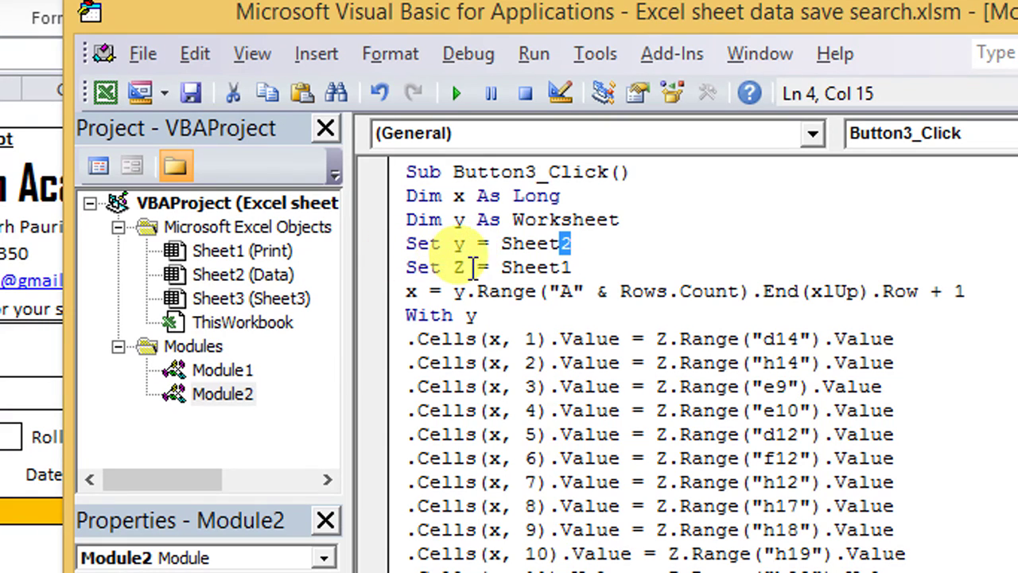
drag(559, 267, 573, 267)
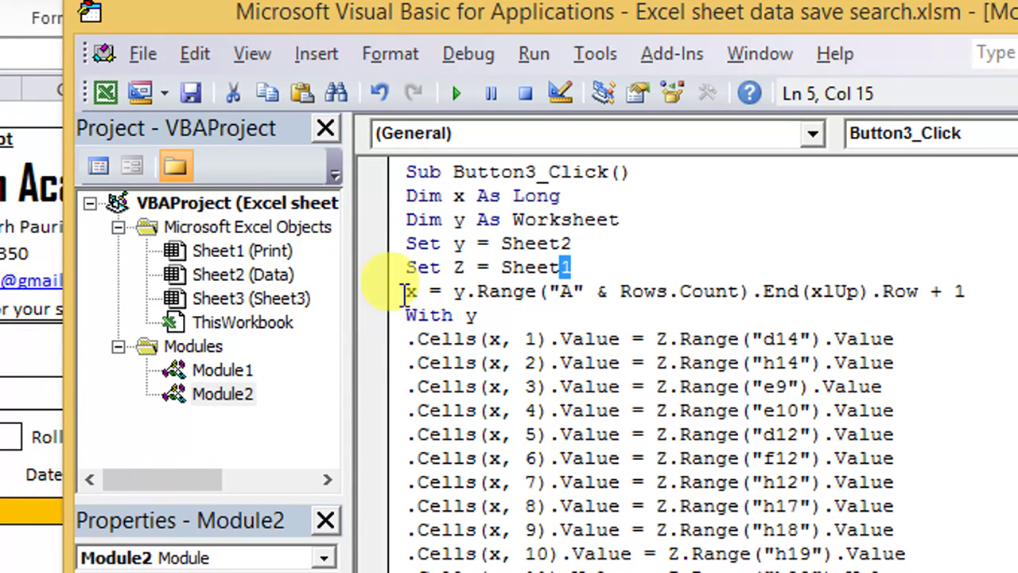
drag(406, 293, 468, 293)
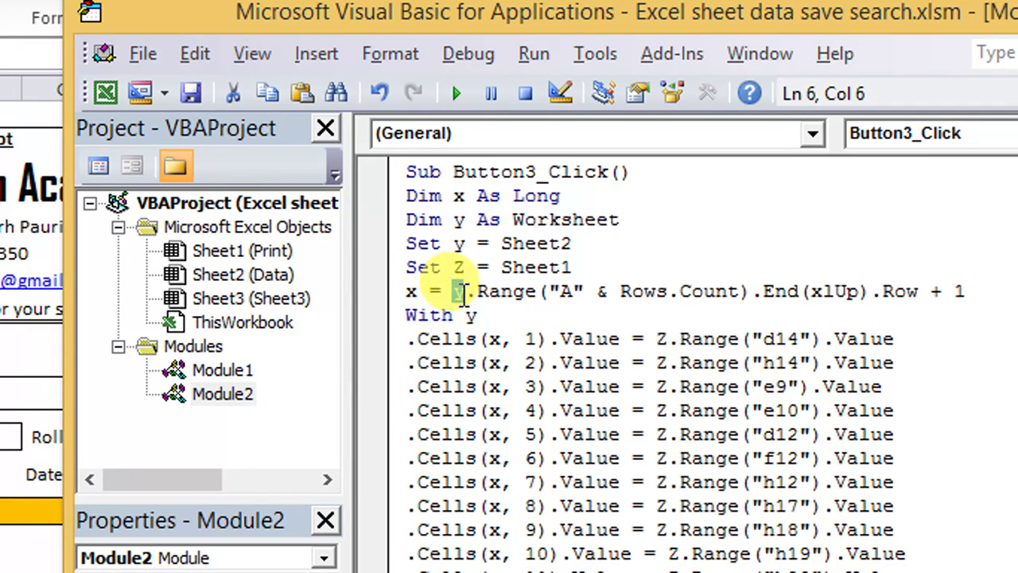
click(478, 292)
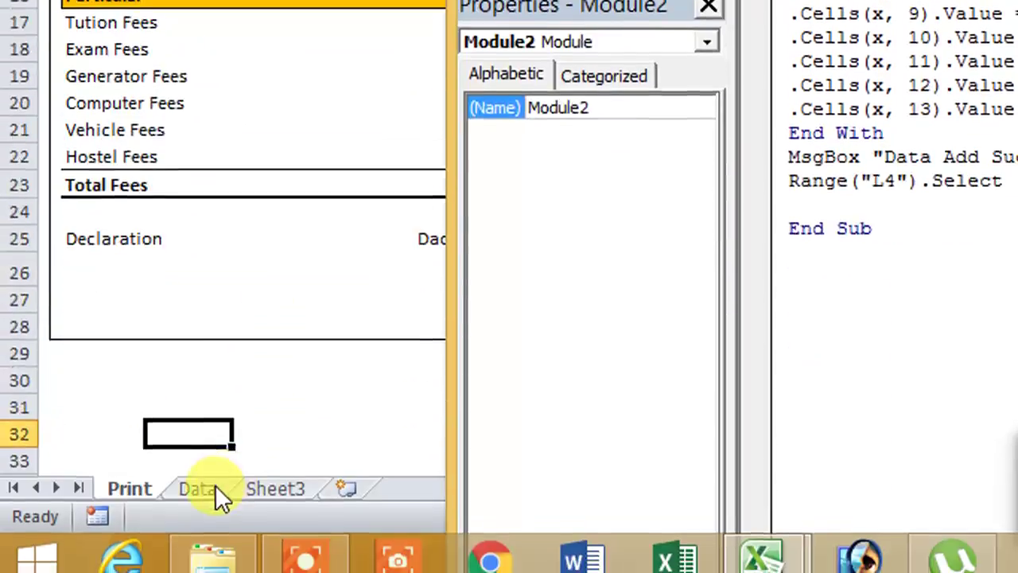
Step: Inspect the Data sheet's S.No. column A, down to the last serial number in A7
click(215, 485)
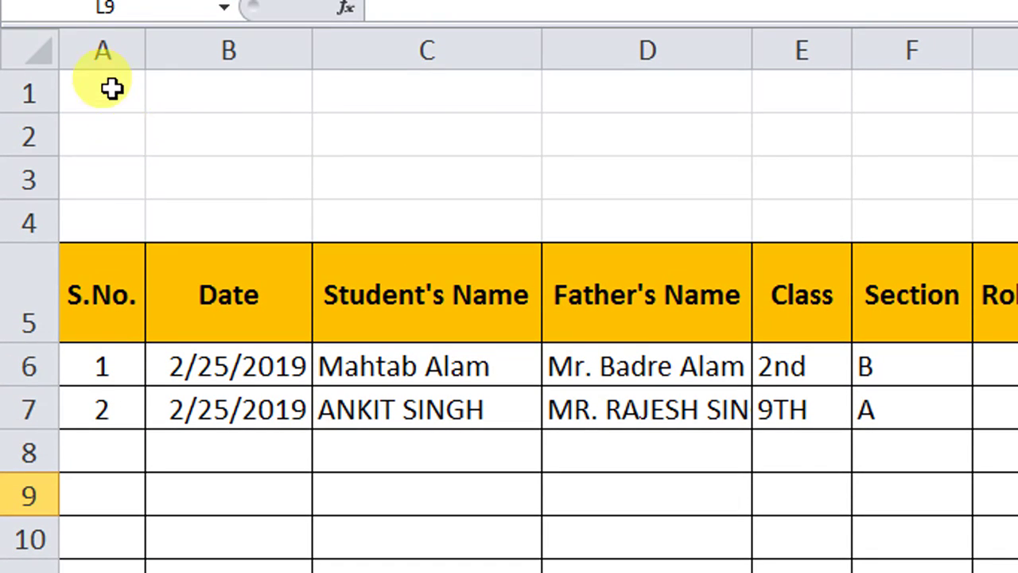
click(104, 372)
click(104, 65)
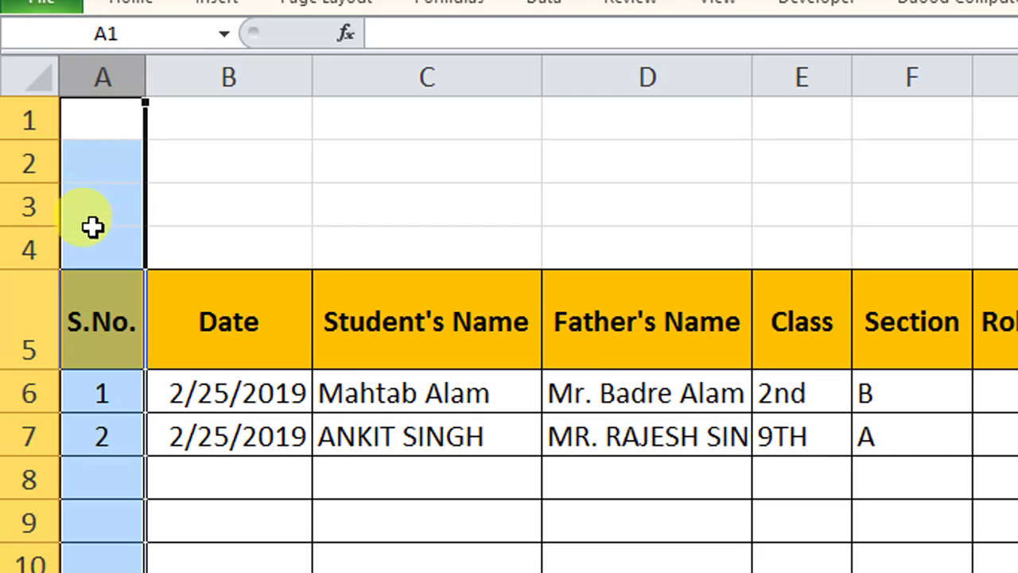
click(108, 127)
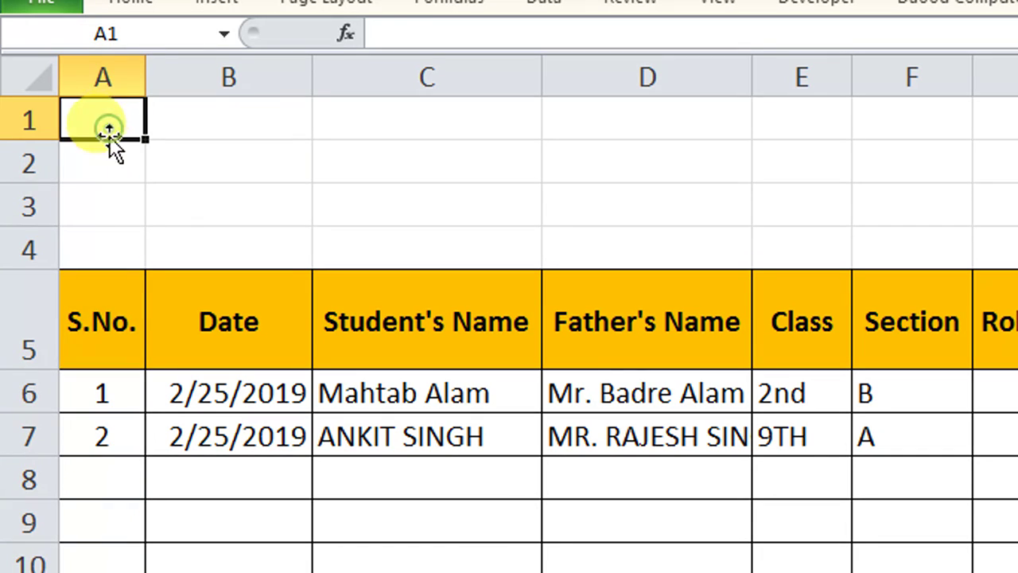
click(109, 435)
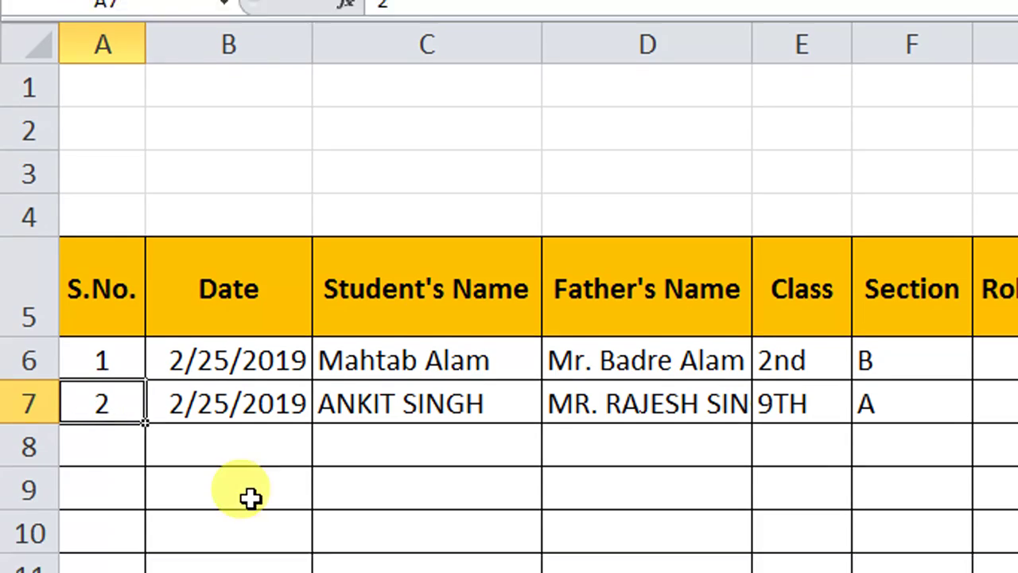
mouse_move(765, 542)
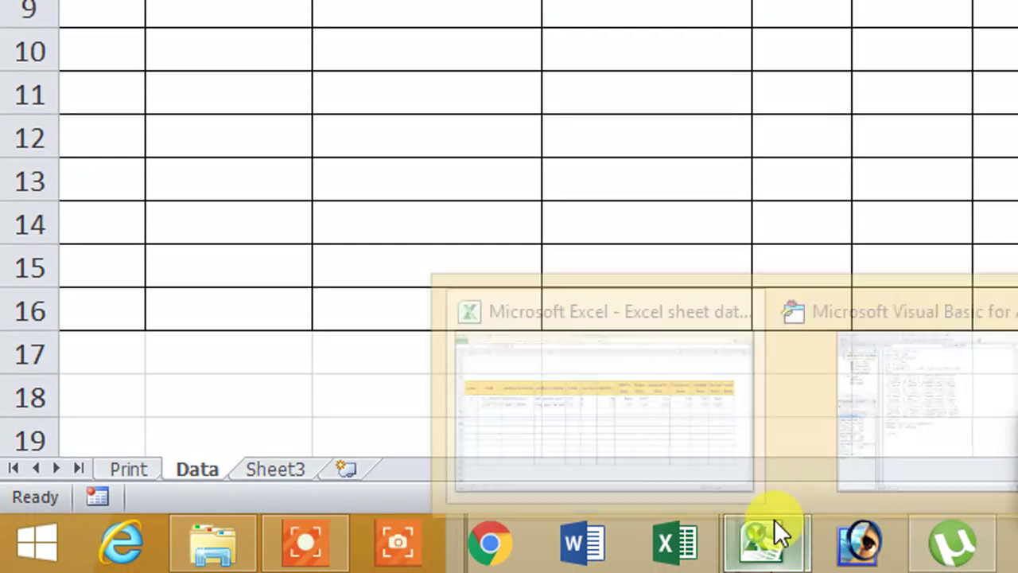
click(851, 397)
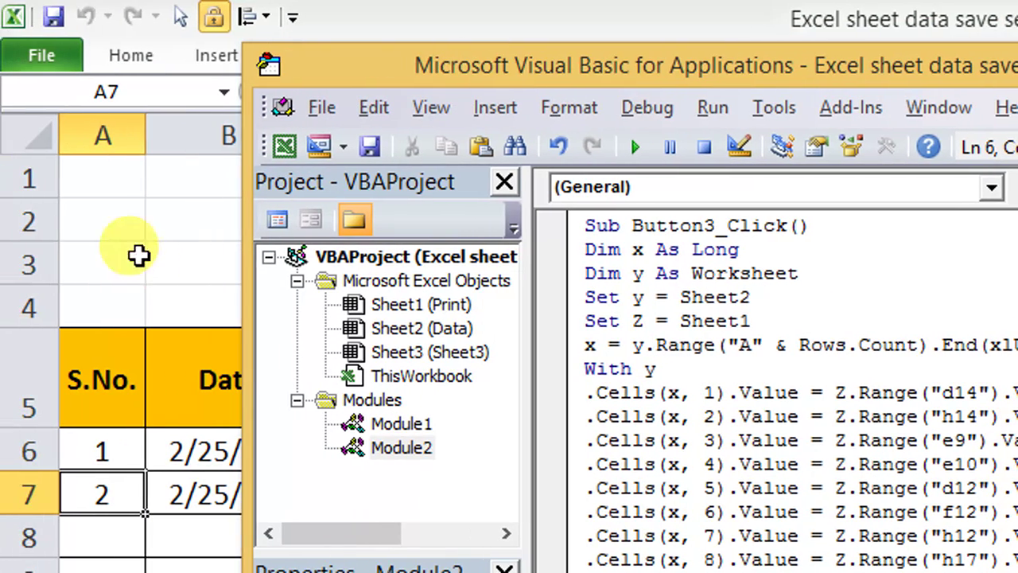
Step: From A16 on the Data sheet, jump with Ctrl+Up to the last filled cell, A7
click(109, 208)
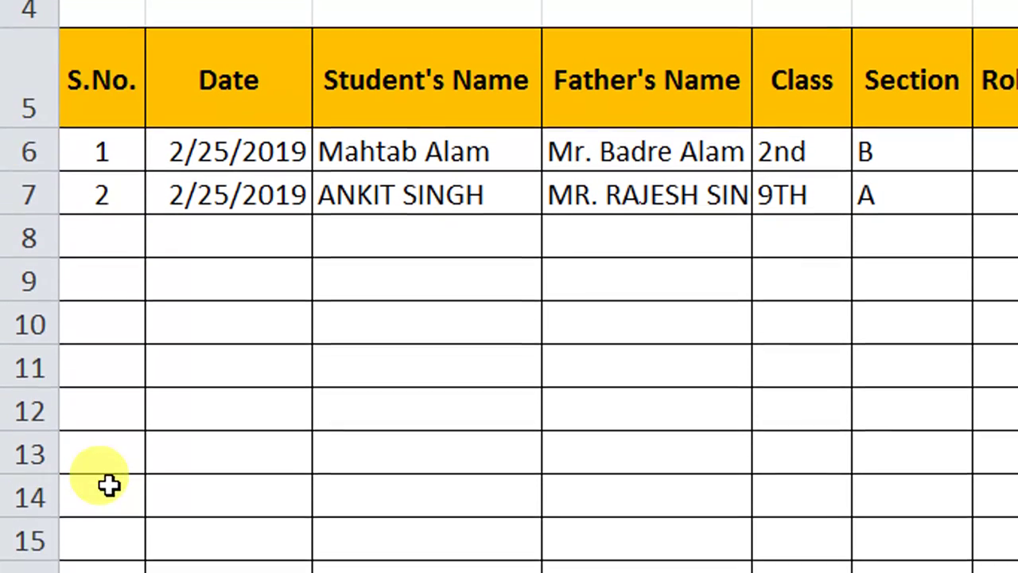
click(107, 484)
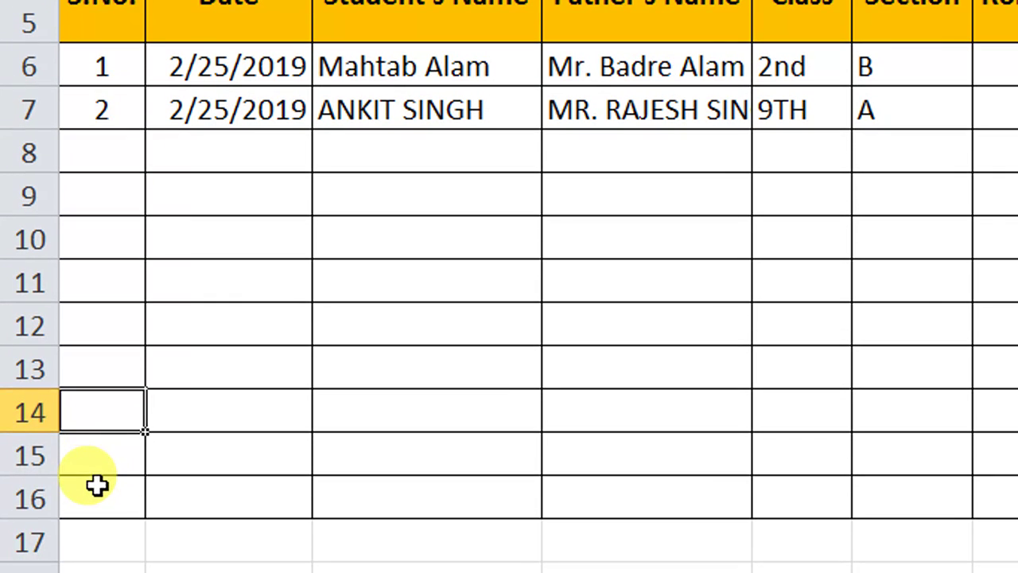
click(93, 485)
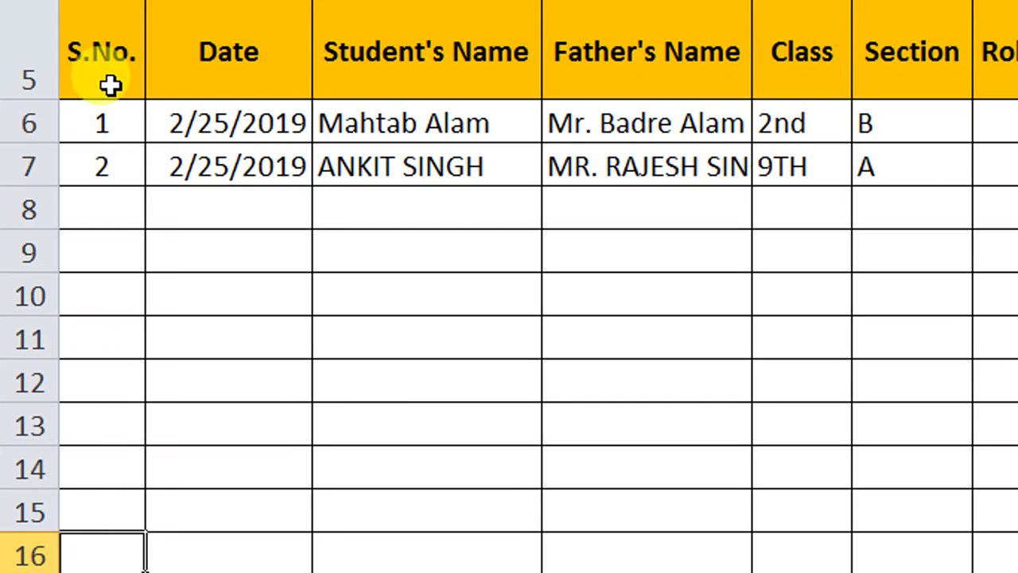
key(ctrl+Up)
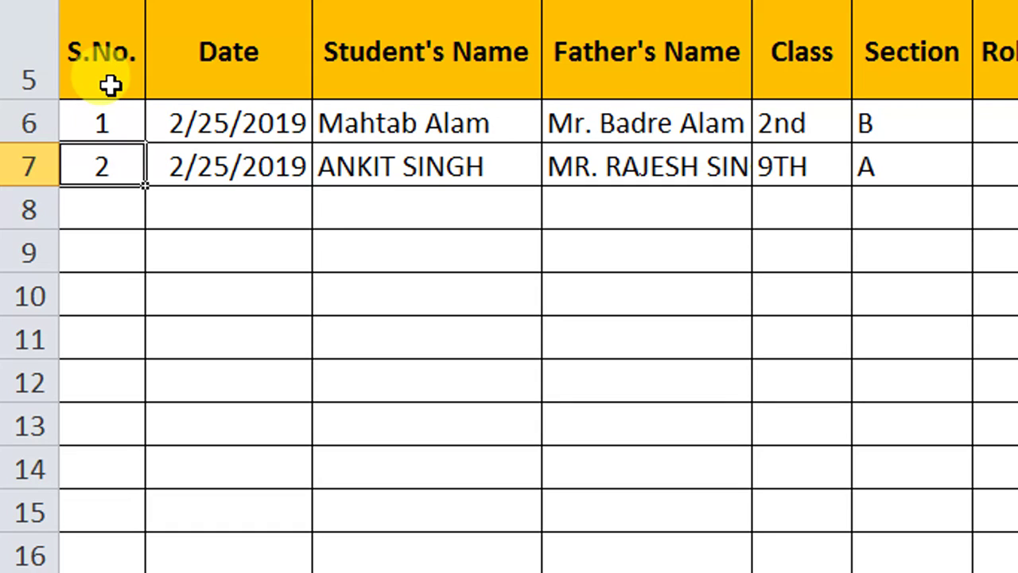
Step: Put test value 5 in A10 and confirm Ctrl+Up from A16 now stops at A10
click(93, 289)
text(5)
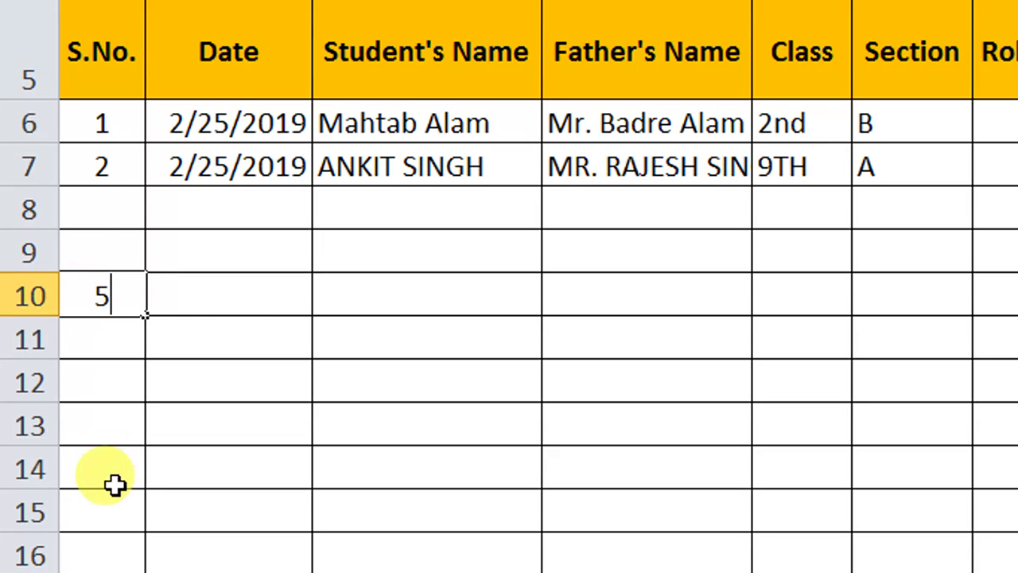
scroll(114, 483, down, 1)
click(107, 489)
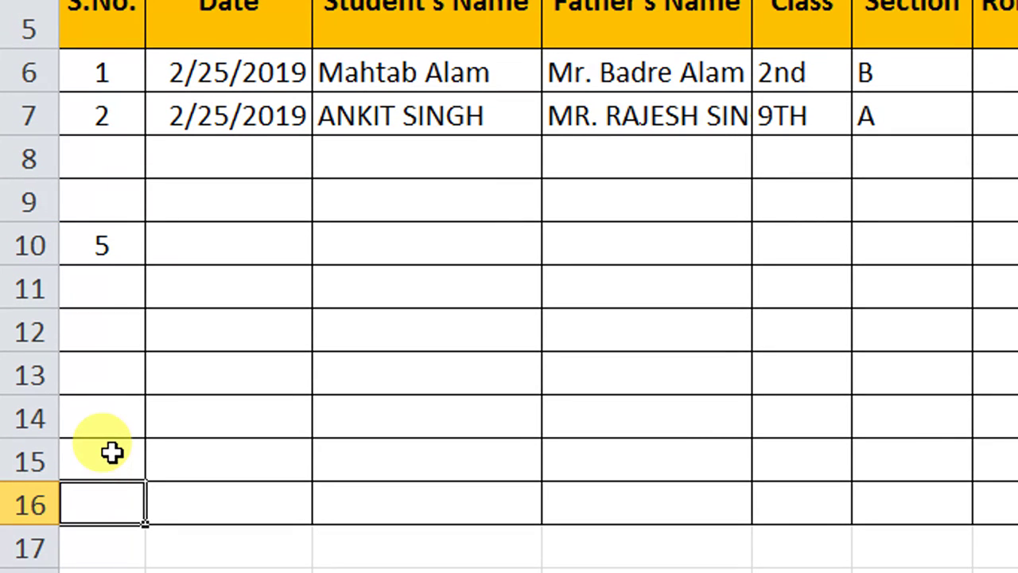
key(ctrl+Up)
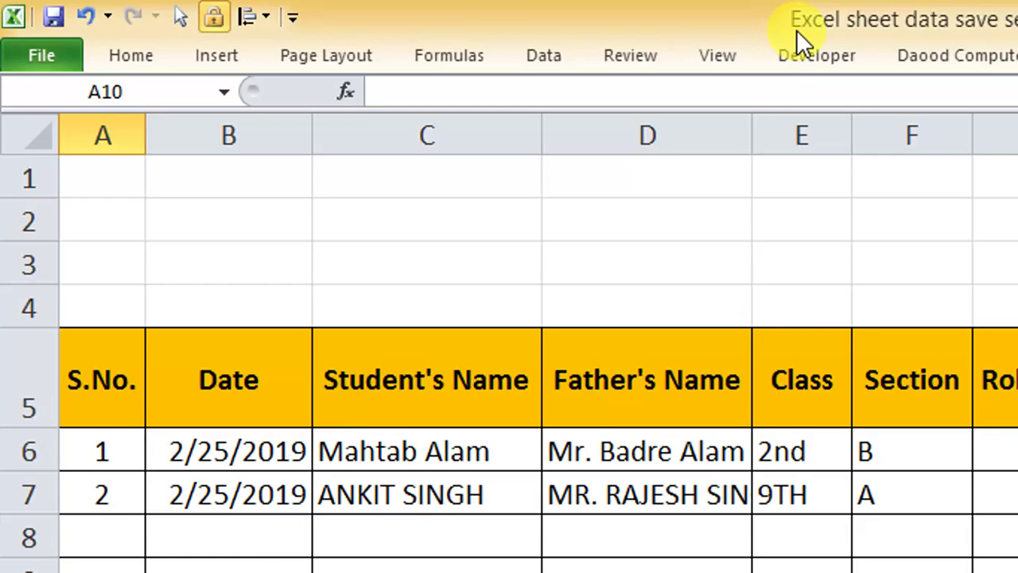
click(790, 54)
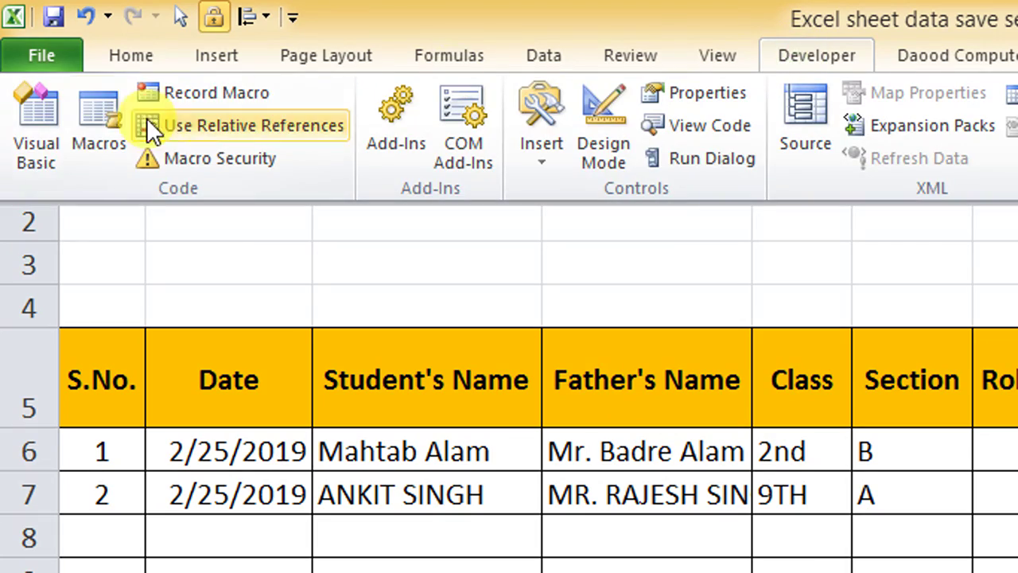
Step: Bring up the Visual Basic editor, check the Data sheet, and return to Button3_Click
click(33, 118)
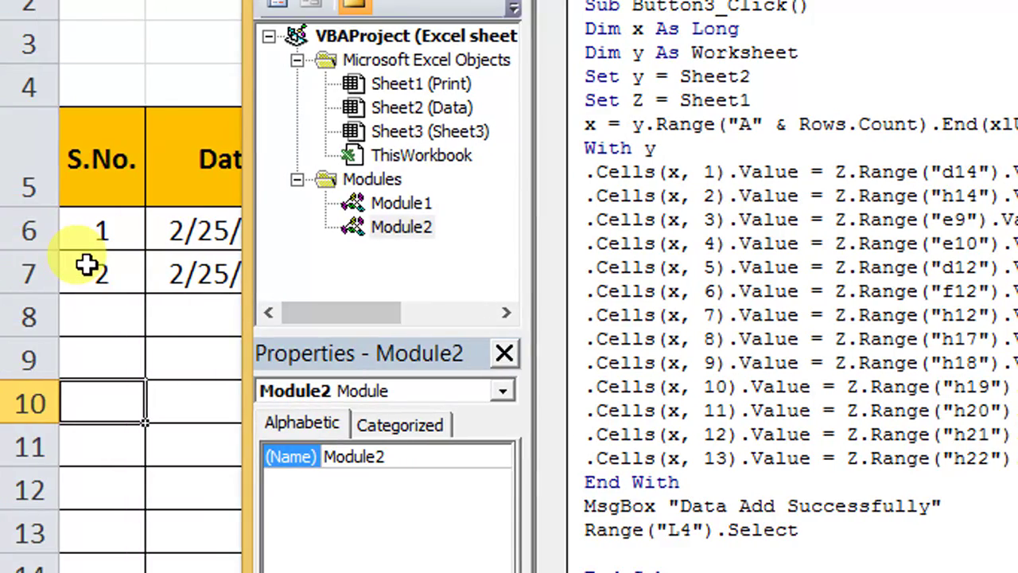
click(93, 318)
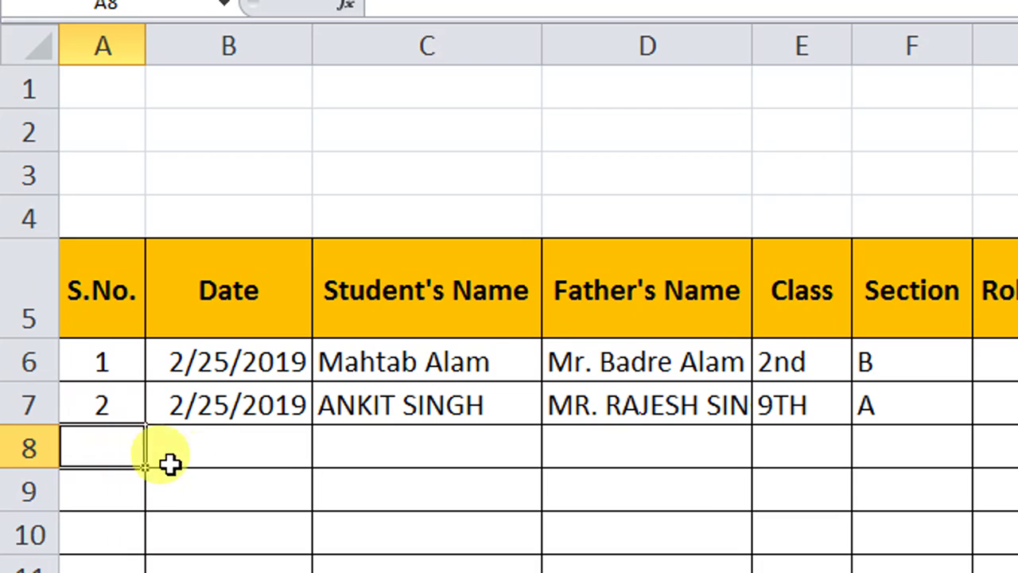
key(alt+Tab)
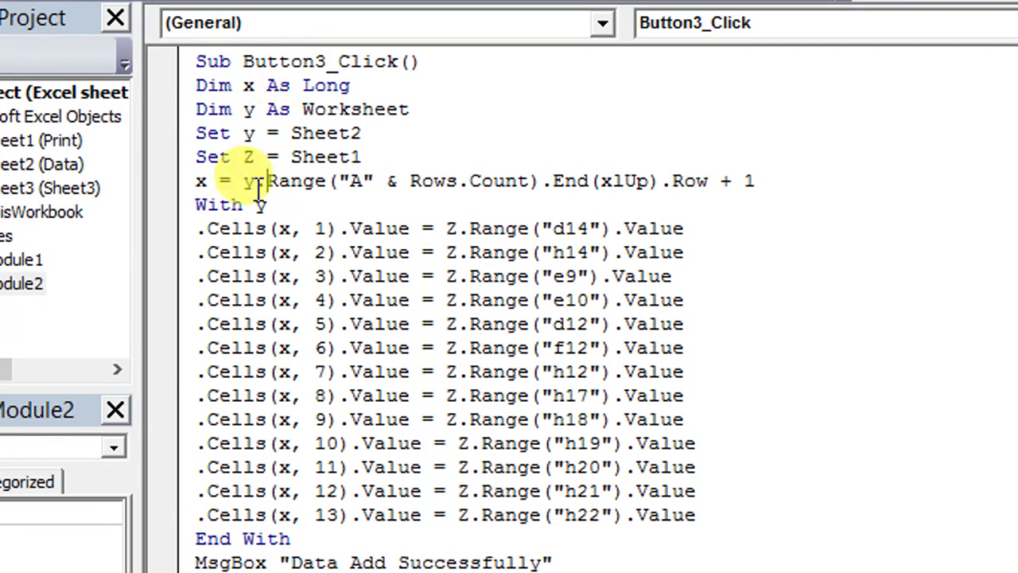
Step: Trace Button3_Click's next-row formula, row variable x, Sheet1 source and d14 reference against the form
click(266, 180)
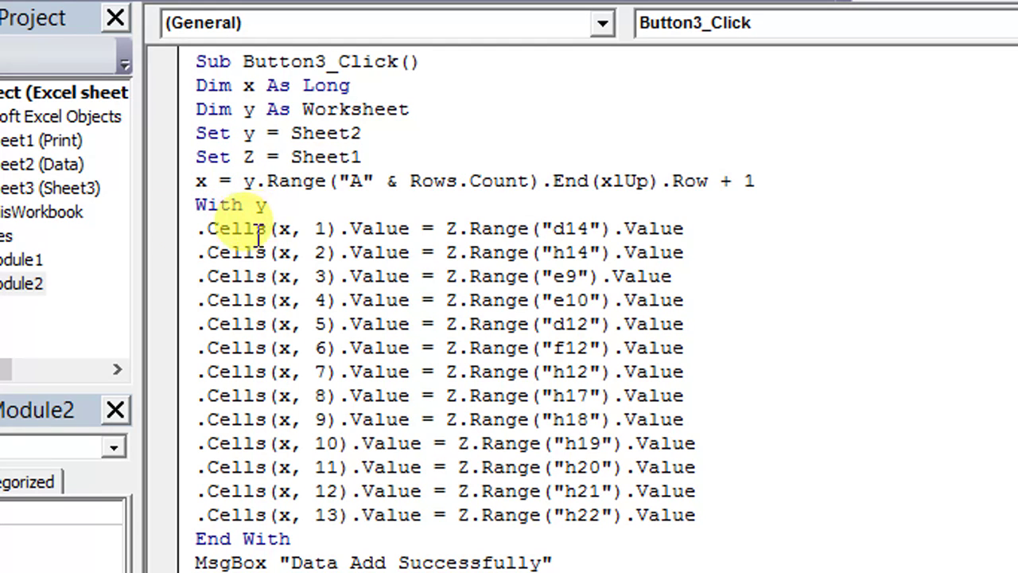
double_click(284, 229)
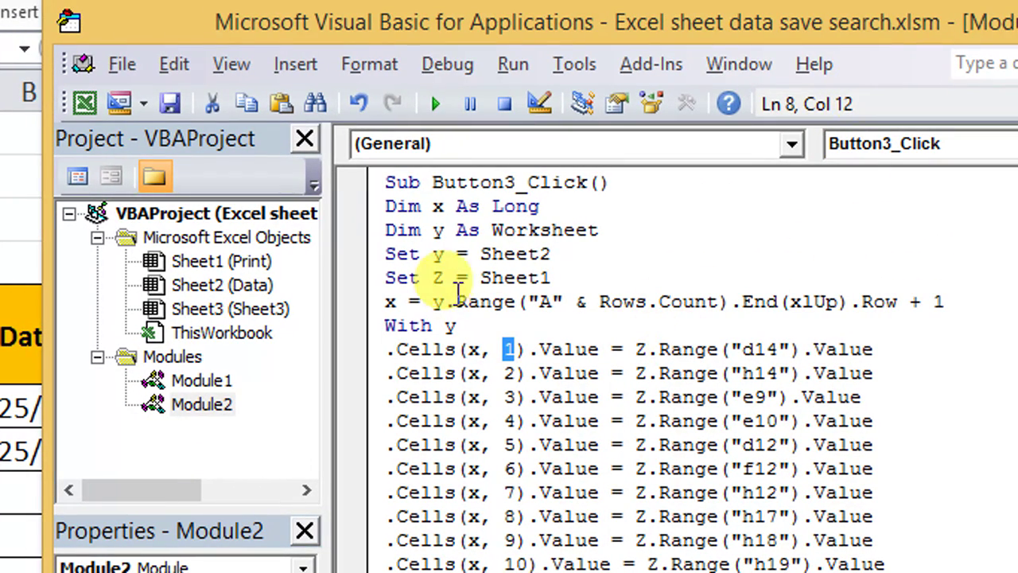
drag(480, 278, 548, 277)
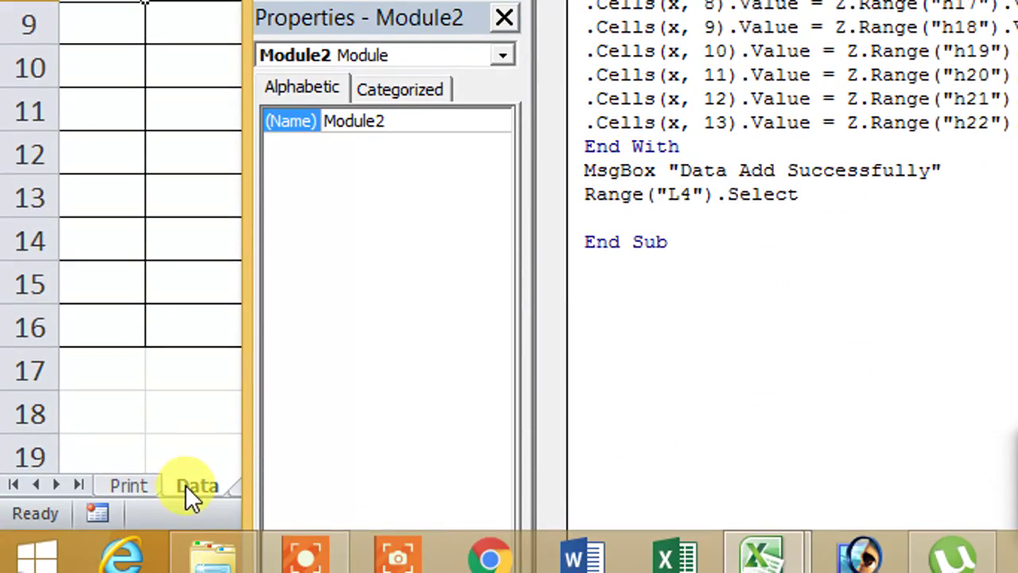
click(129, 484)
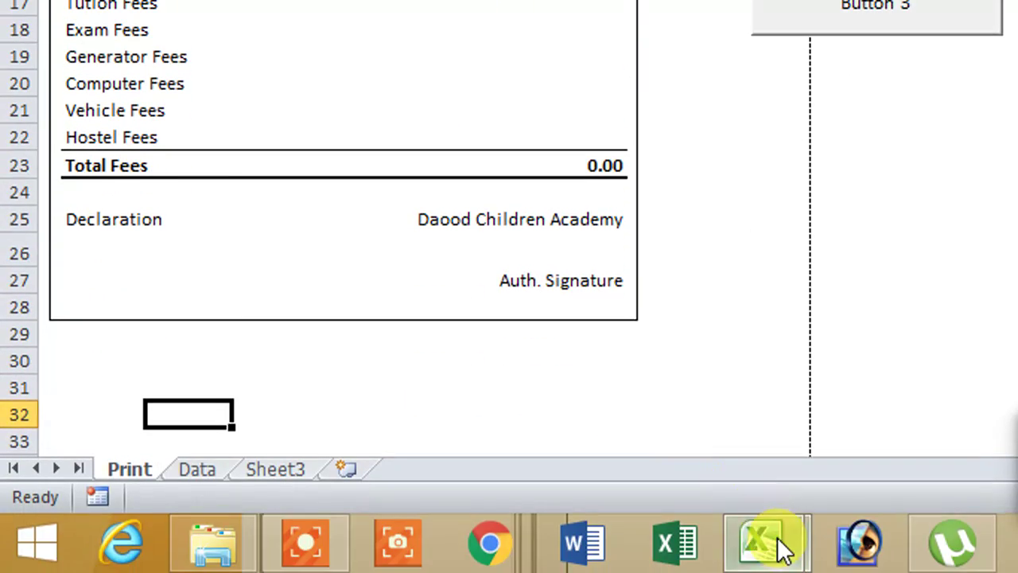
mouse_move(765, 542)
click(819, 465)
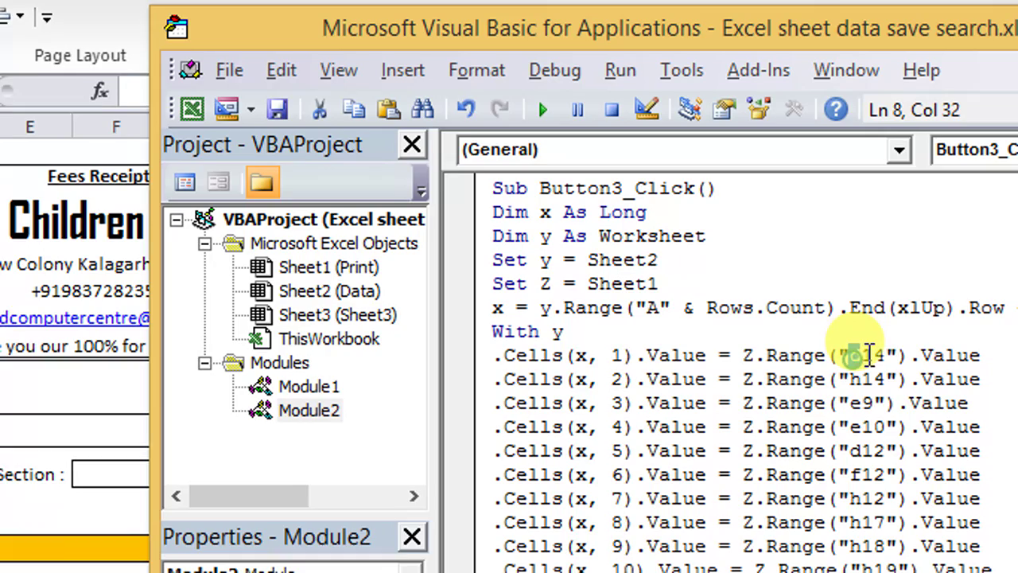
double_click(858, 355)
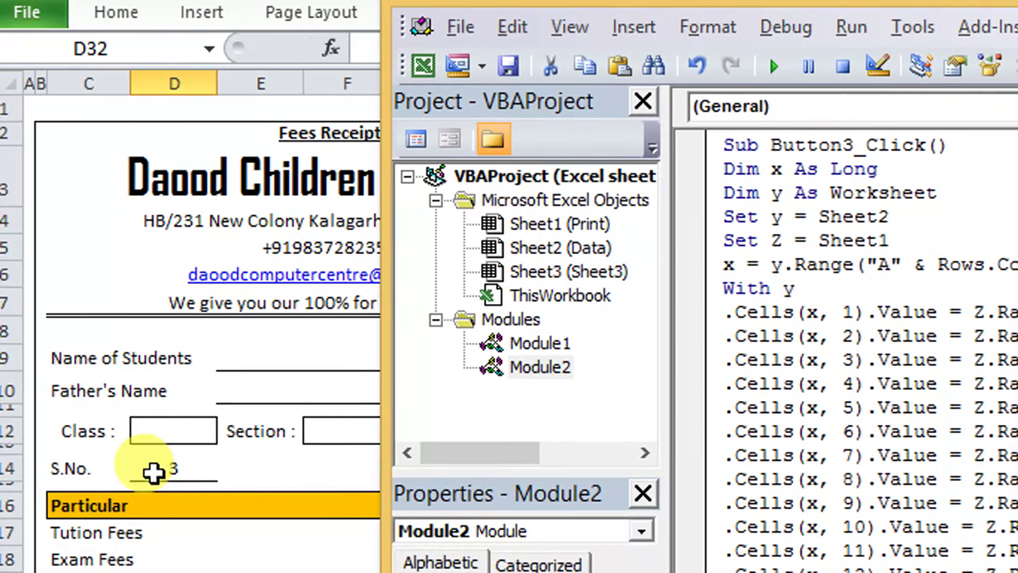
click(152, 473)
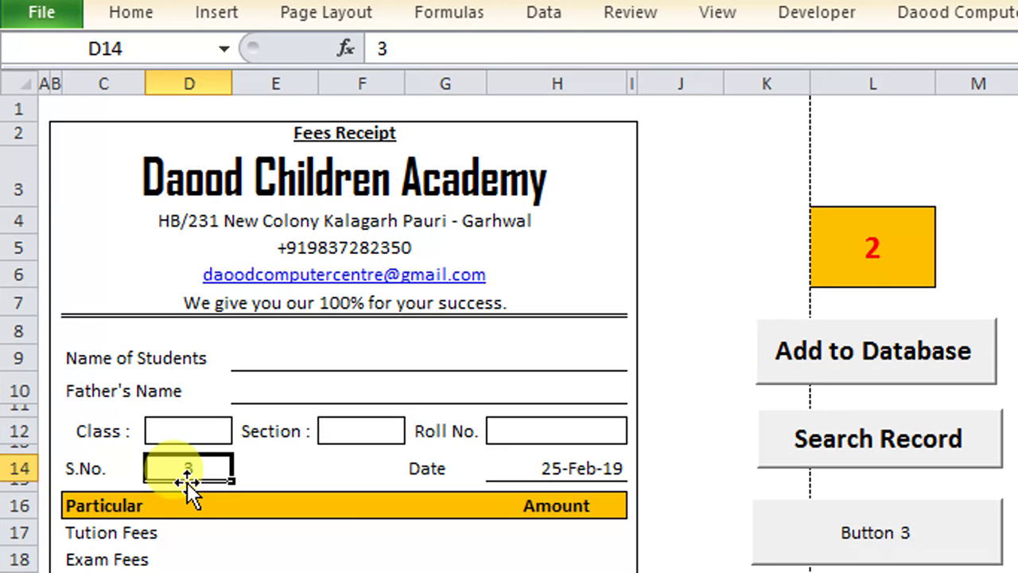
key(alt+F11)
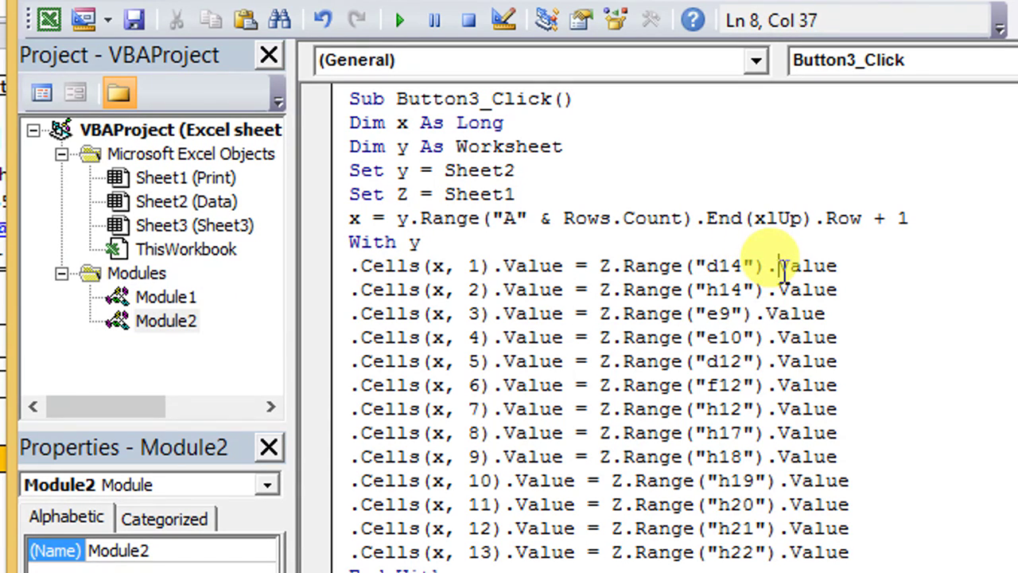
drag(781, 270, 835, 268)
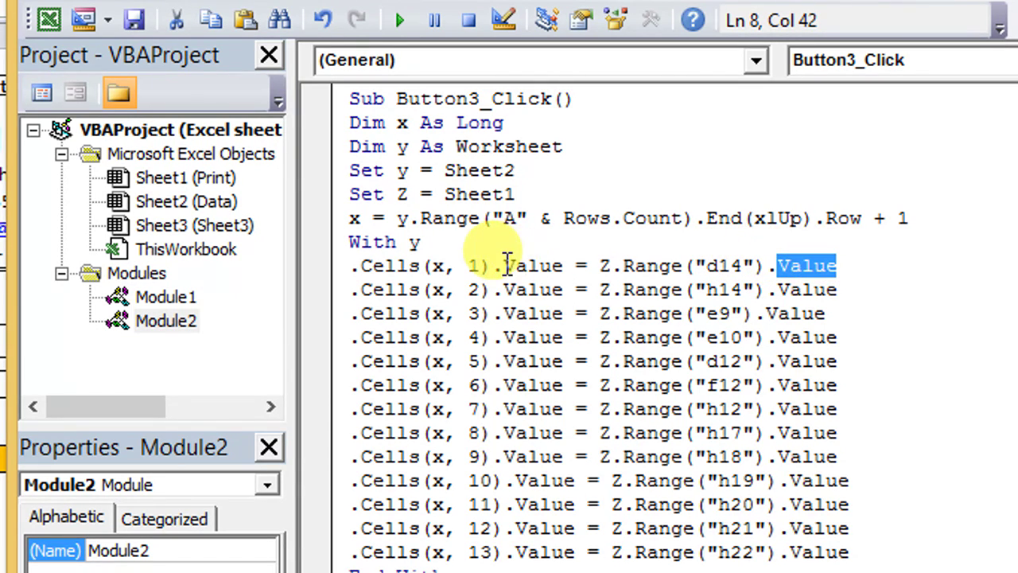
drag(505, 266, 560, 265)
mouse_move(782, 270)
mouse_down()
mouse_move(839, 266)
mouse_move(783, 265)
mouse_up()
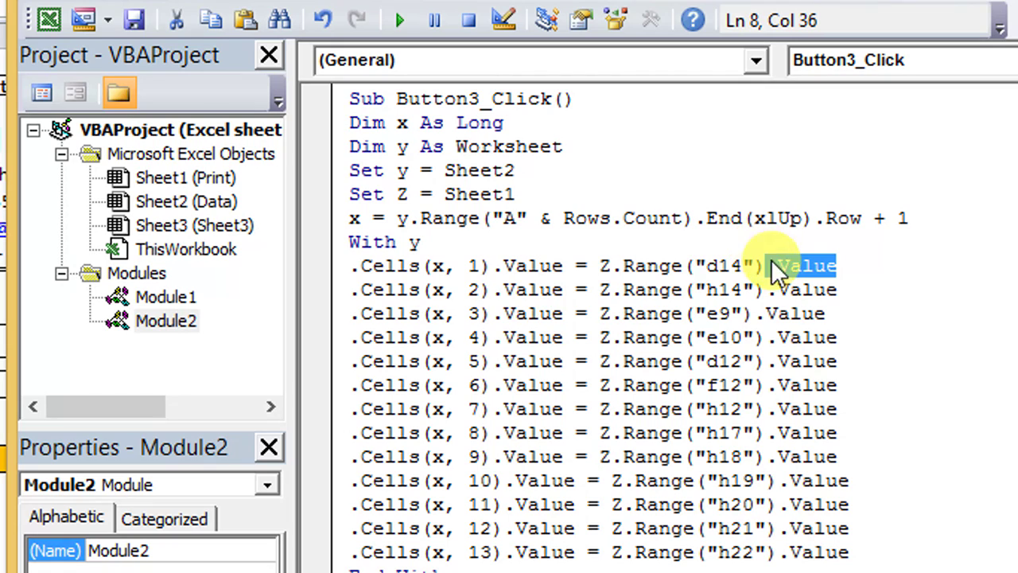
click(474, 294)
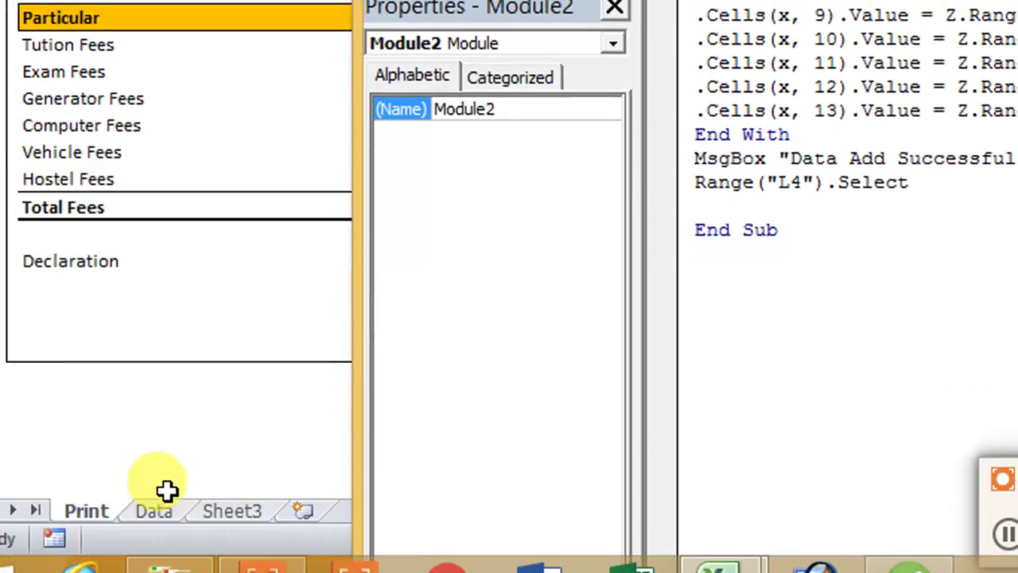
click(159, 505)
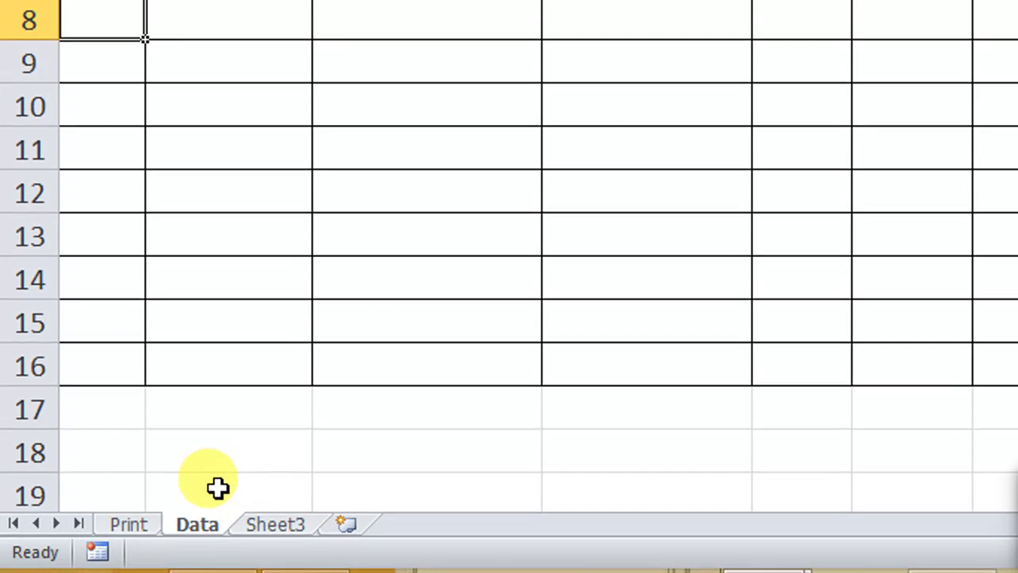
click(147, 485)
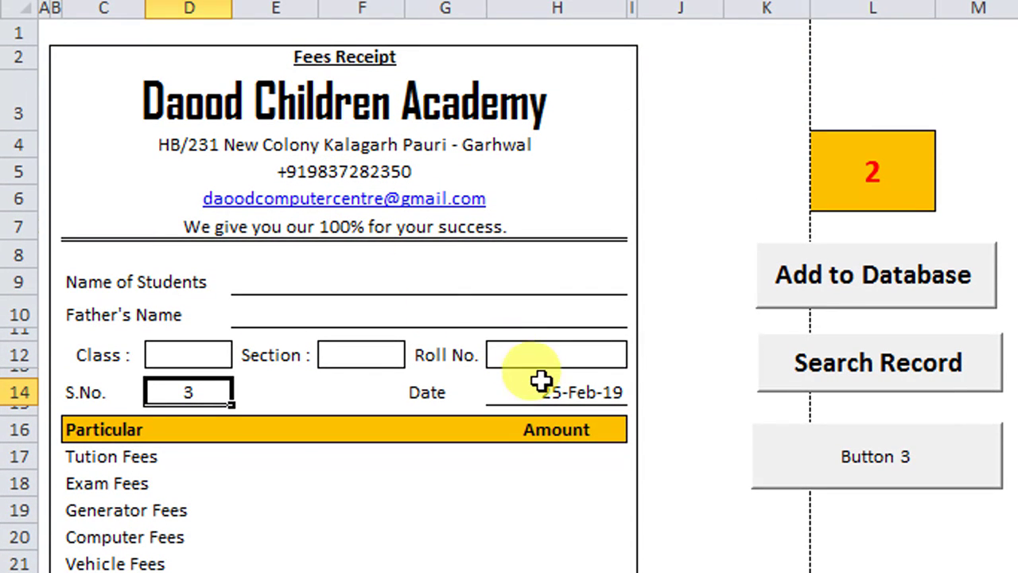
click(544, 389)
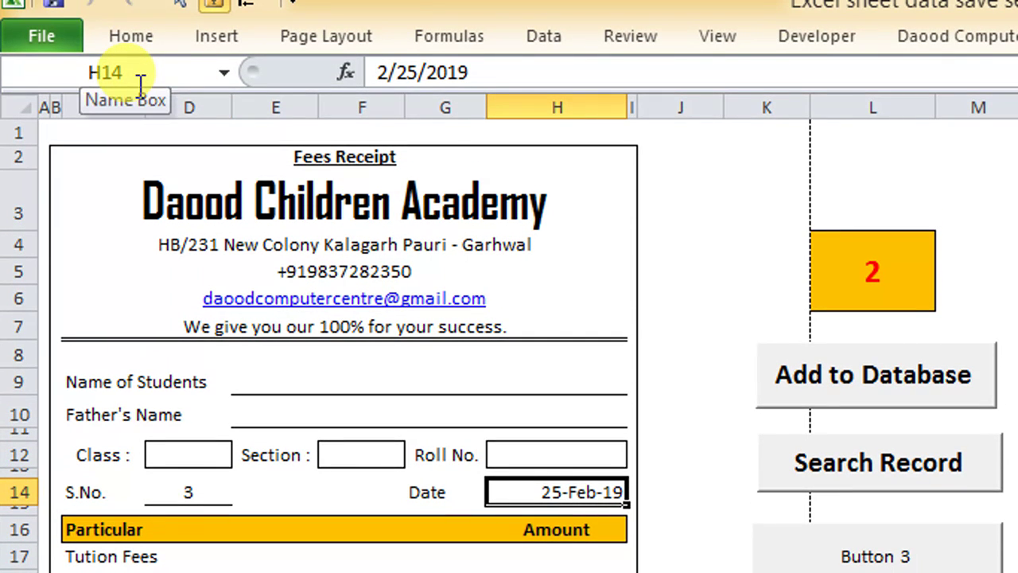
key(alt+F11)
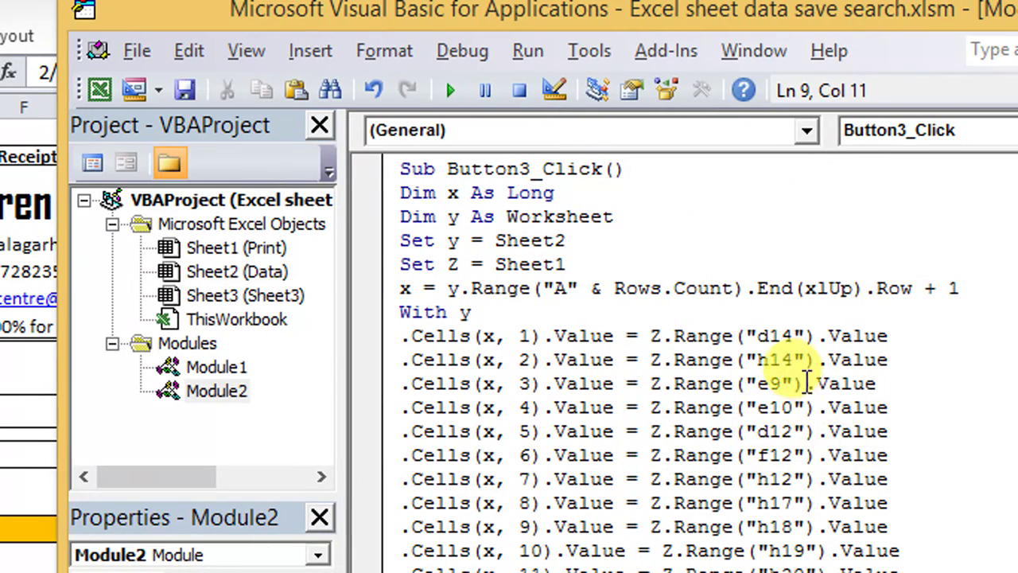
click(799, 359)
click(784, 384)
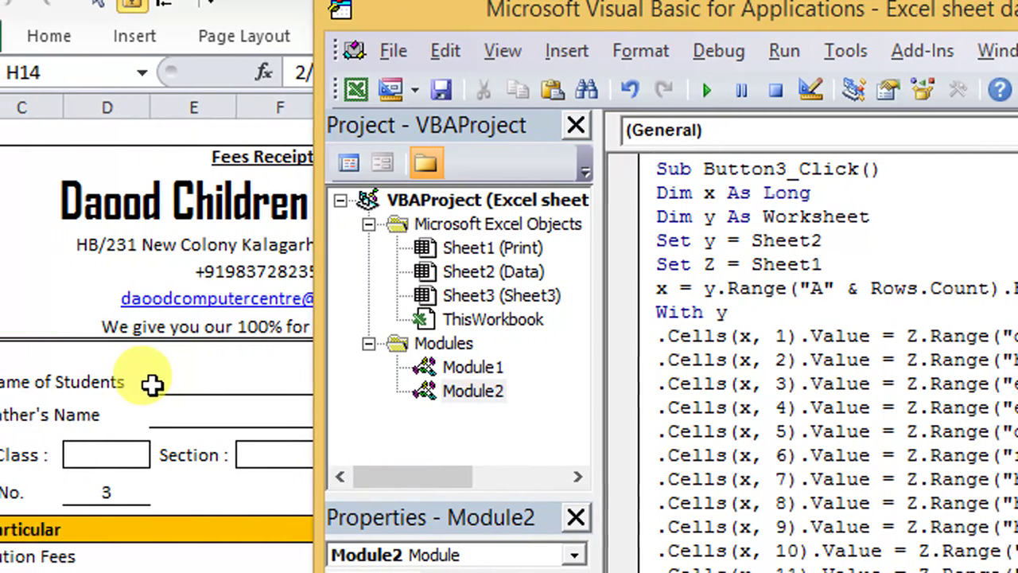
click(153, 384)
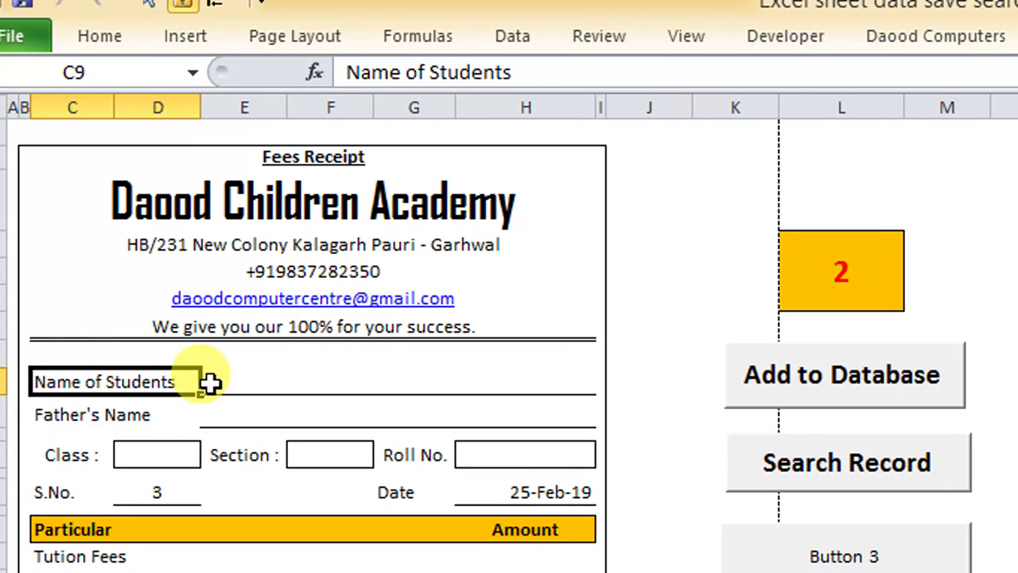
click(209, 382)
click(245, 407)
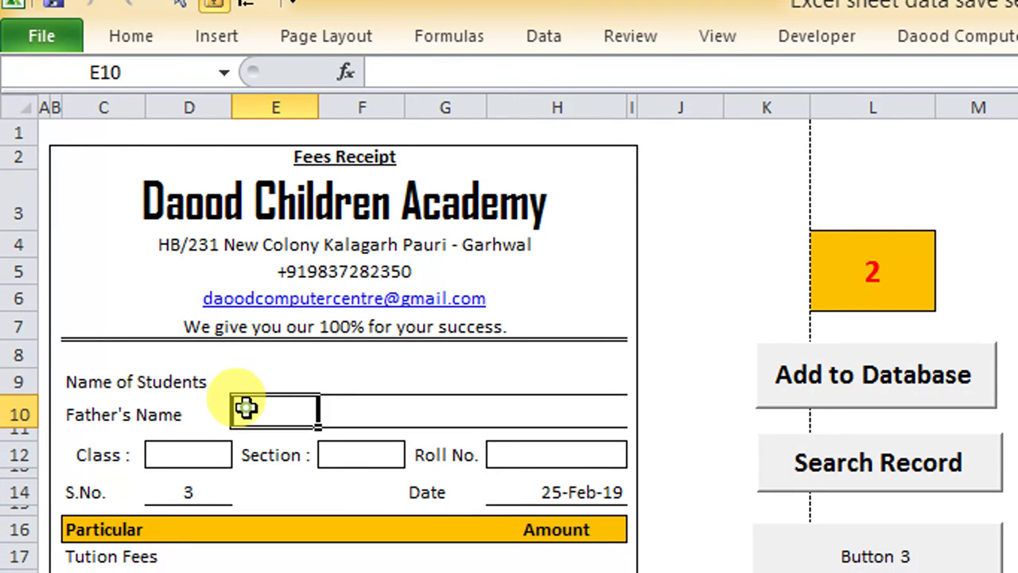
click(212, 452)
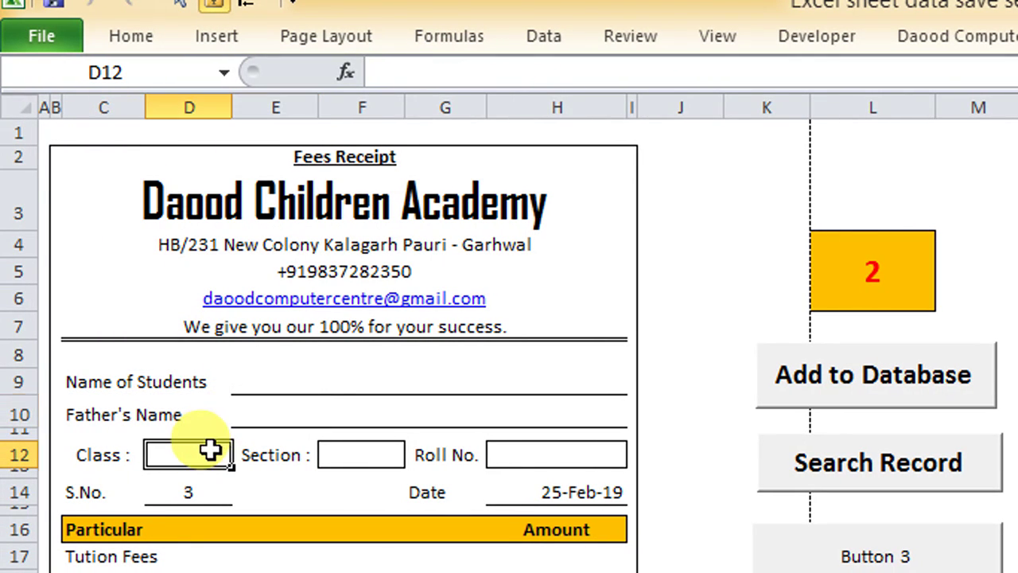
click(337, 453)
click(520, 455)
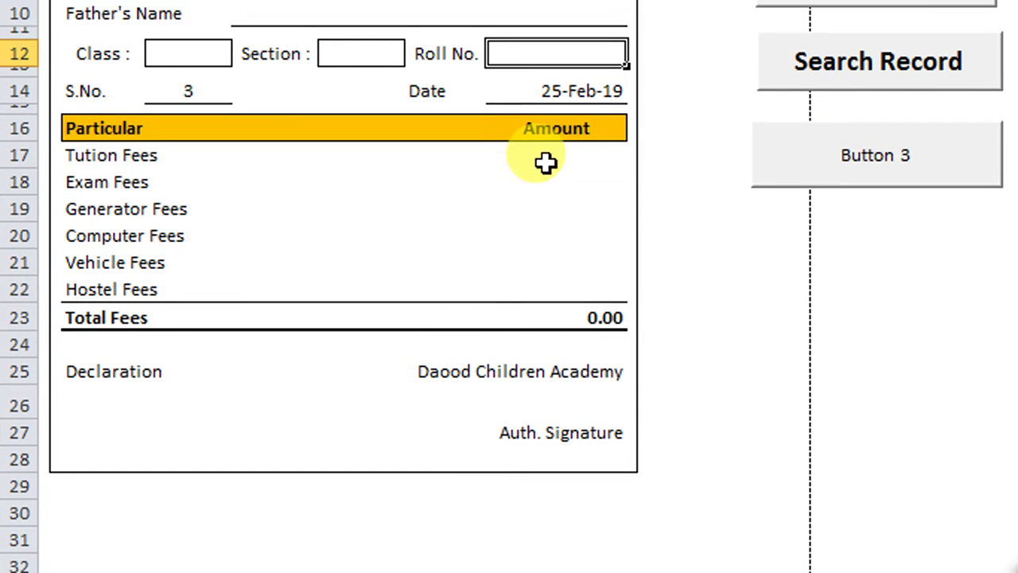
click(546, 159)
click(548, 184)
click(550, 208)
click(549, 235)
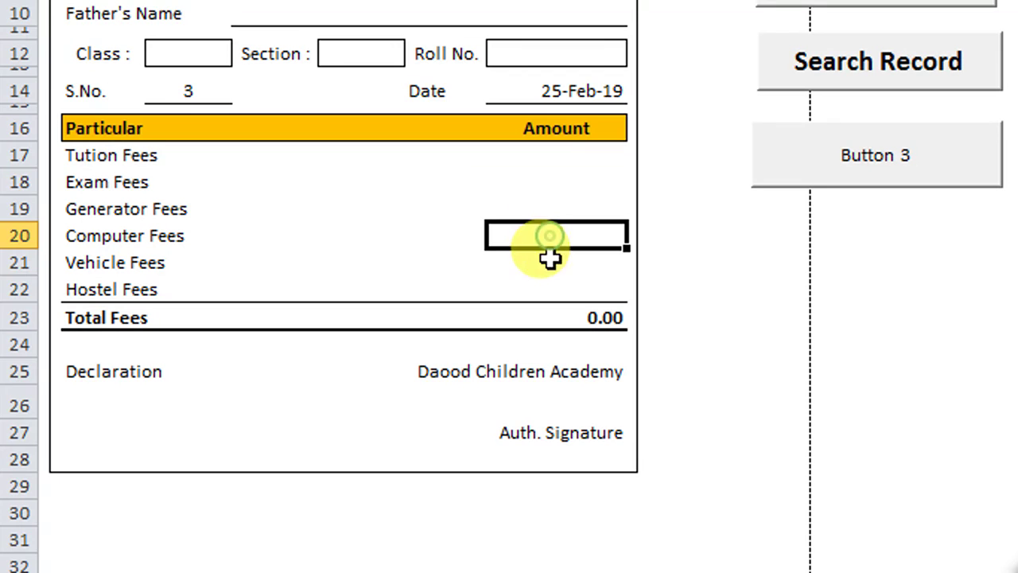
click(550, 264)
click(551, 281)
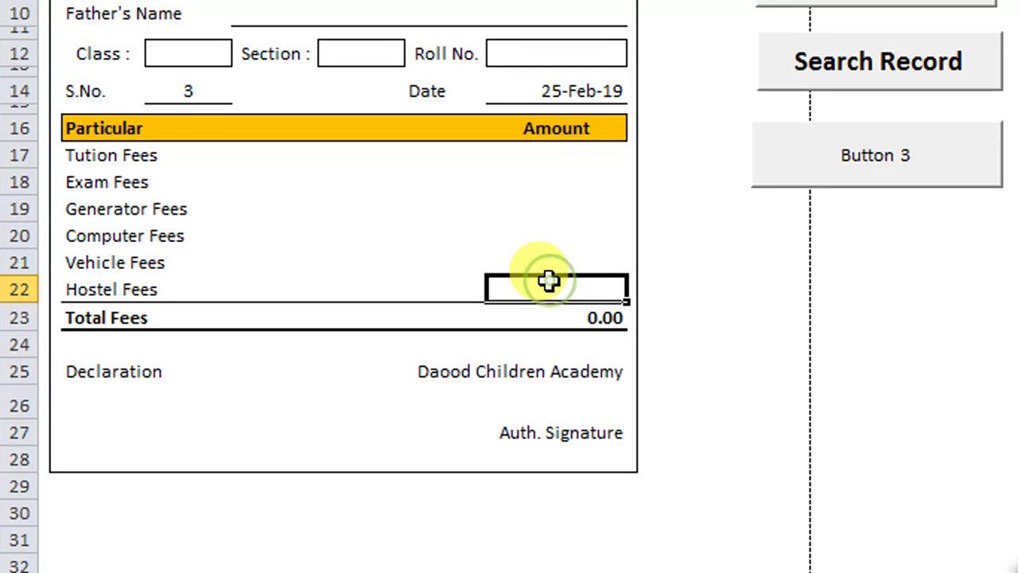
click(547, 156)
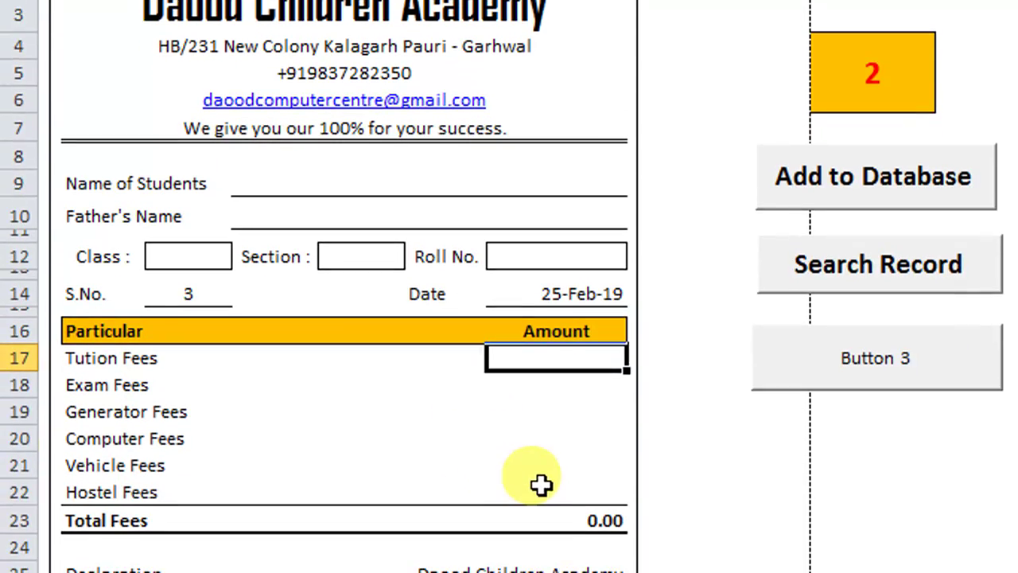
click(521, 483)
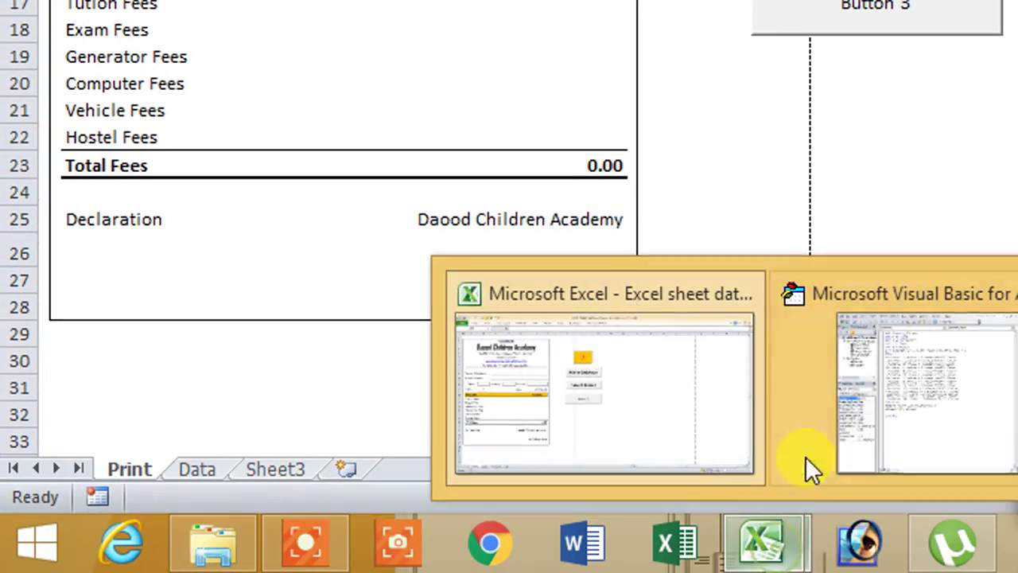
click(833, 443)
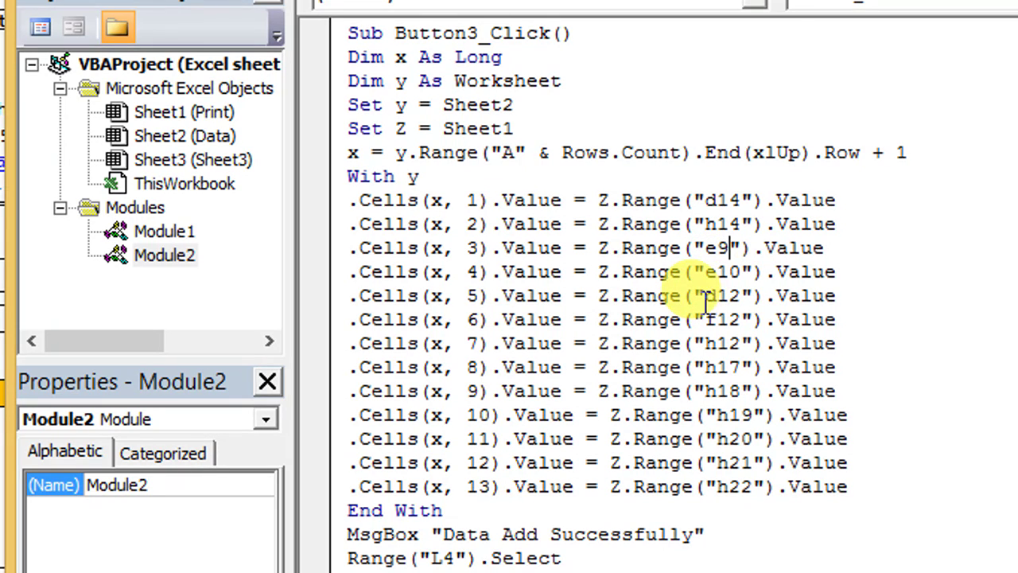
drag(704, 299, 730, 299)
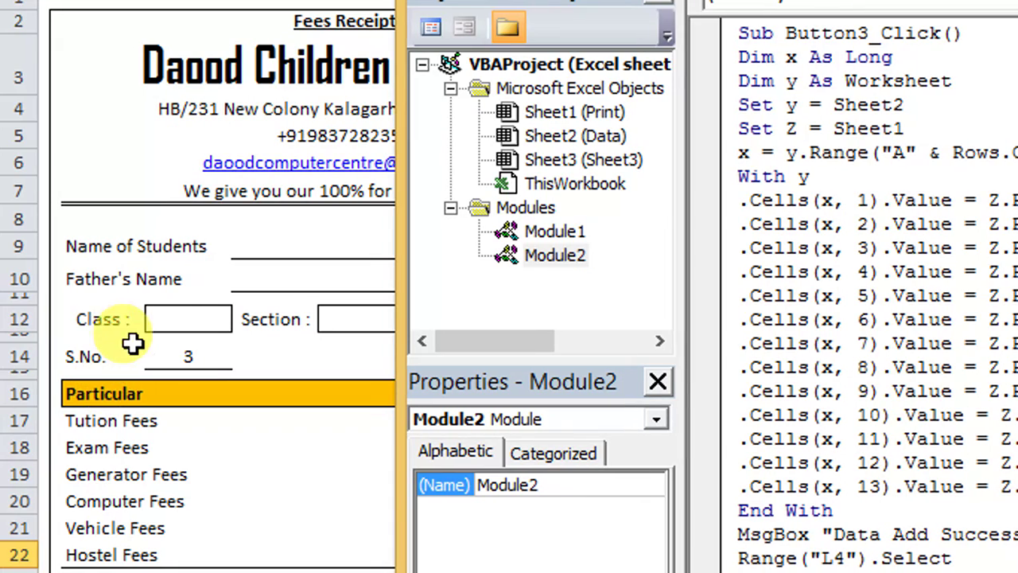
click(164, 318)
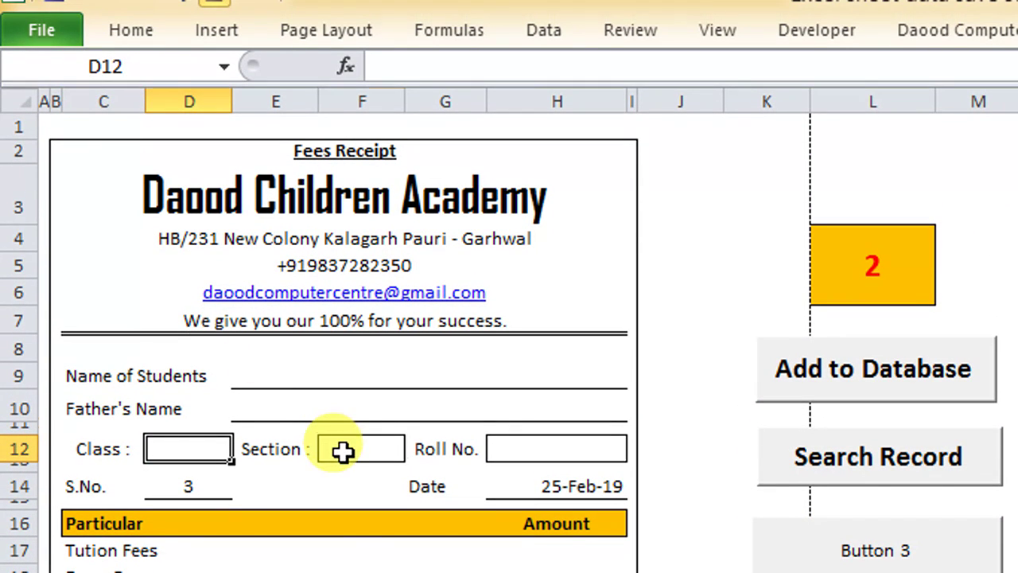
click(342, 451)
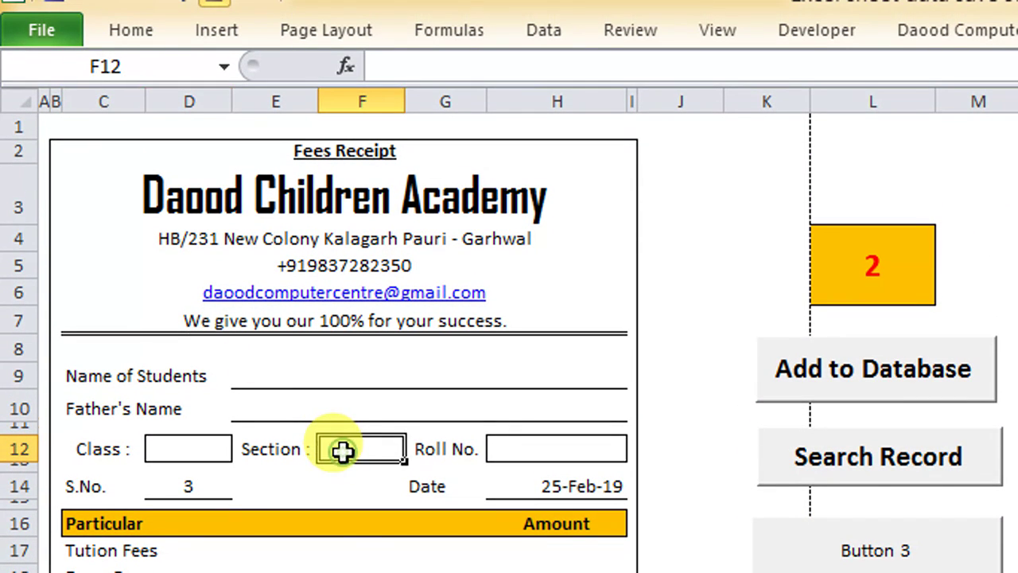
click(510, 453)
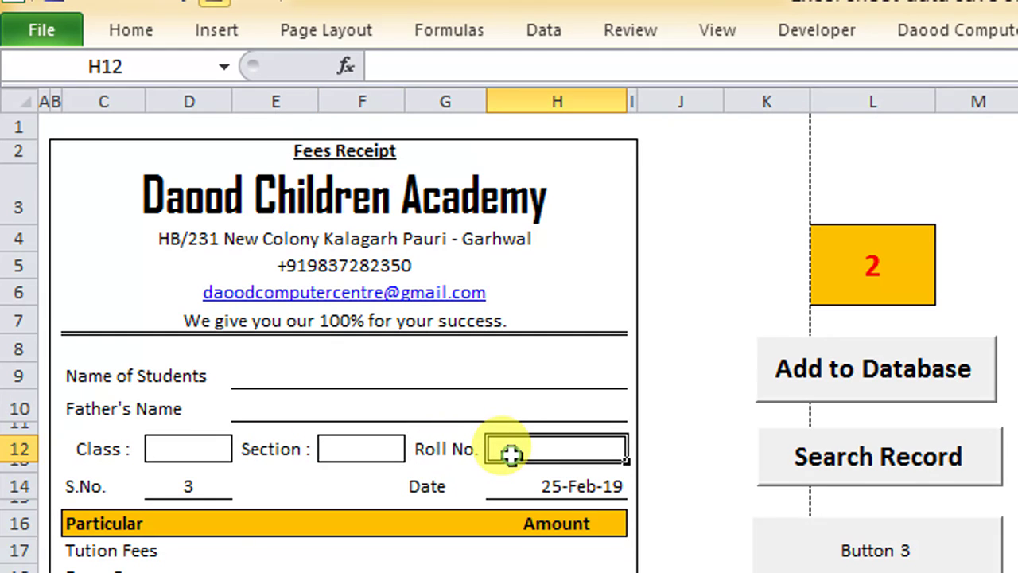
key(alt+F11)
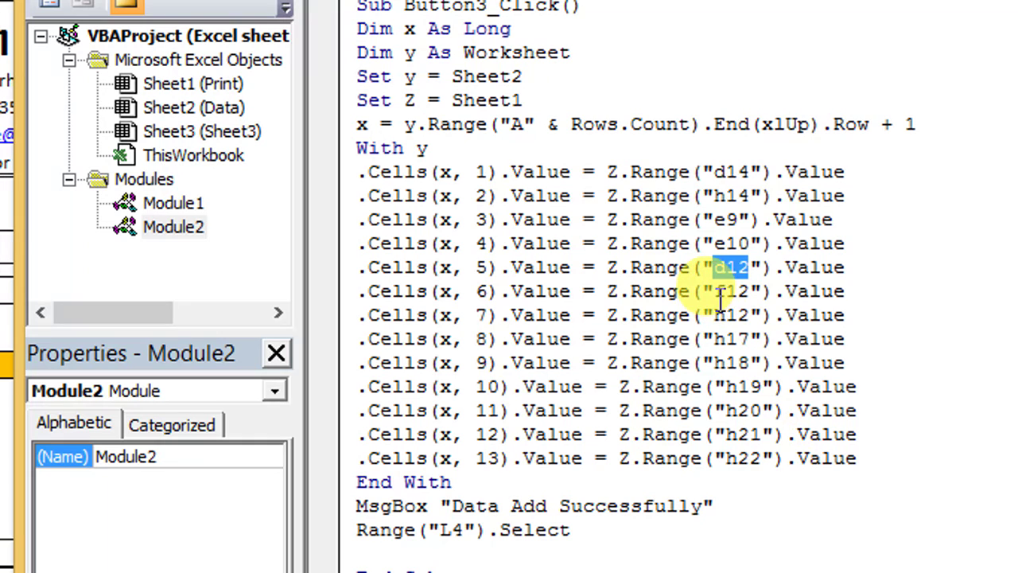
click(715, 293)
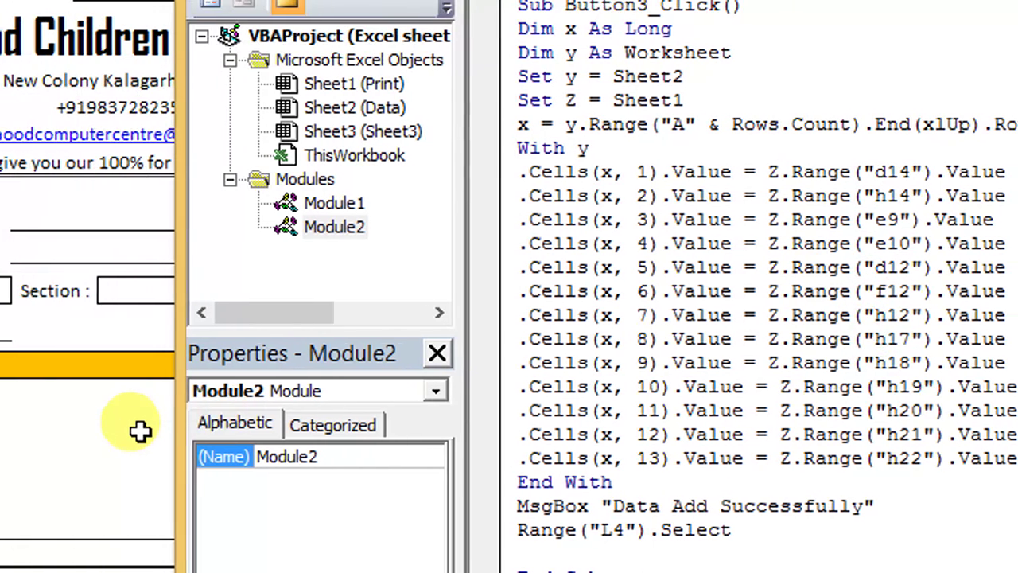
click(153, 432)
click(324, 393)
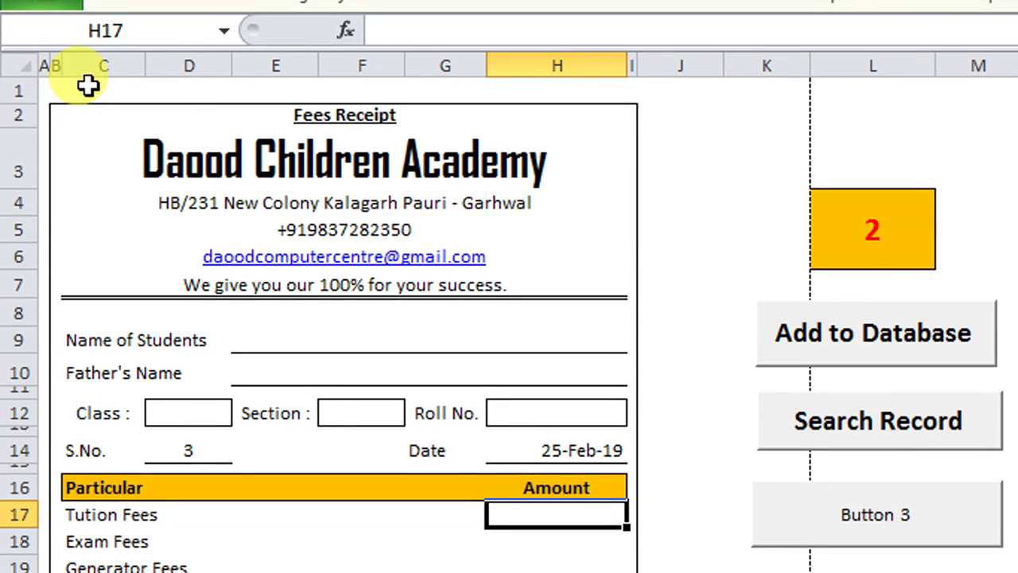
key(Return)
key(Return)
key(Return)
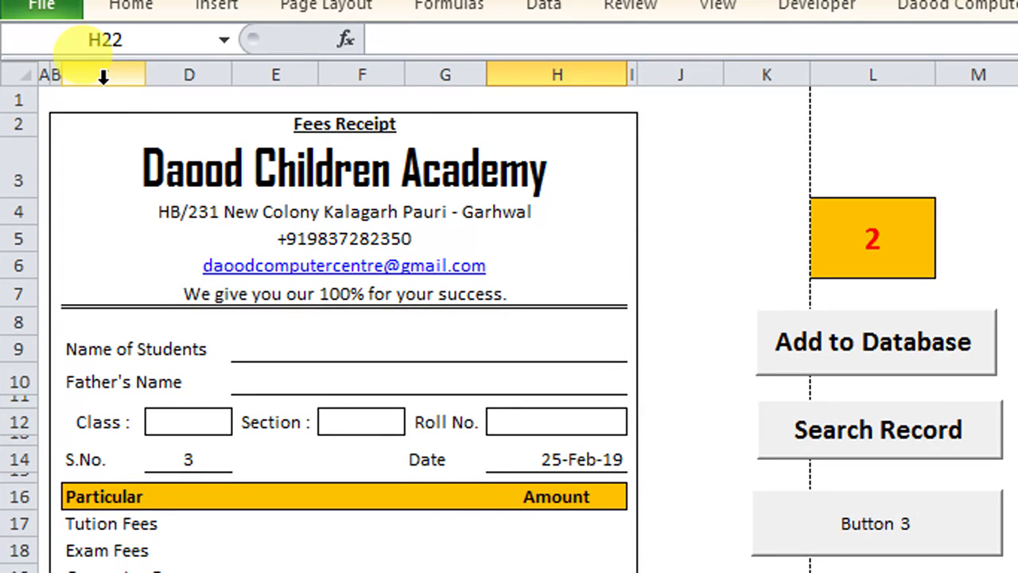
key(alt+F11)
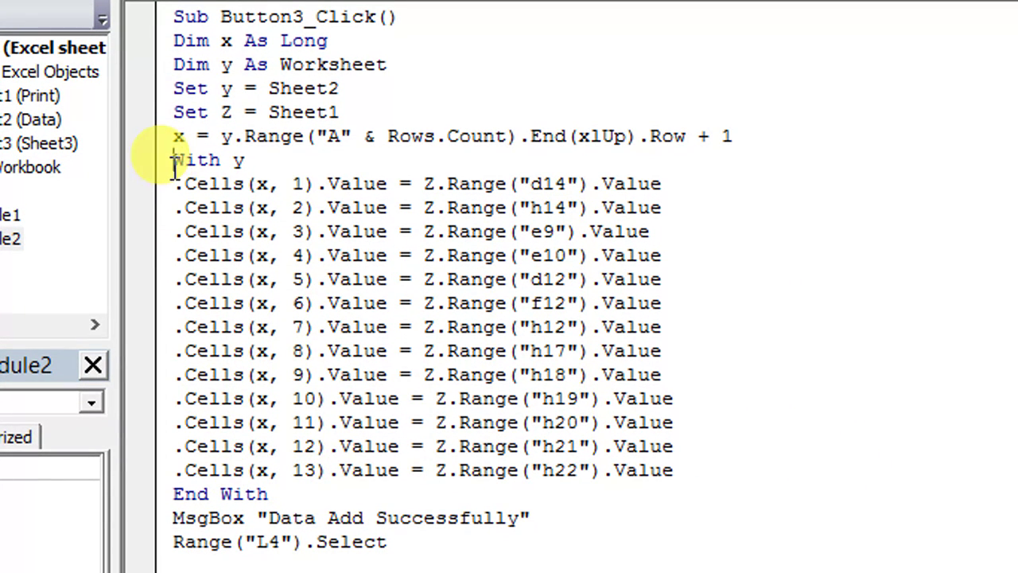
Step: Review Button3_Click's With block and its MsgBox 'Data Add Successfully' statement
double_click(181, 161)
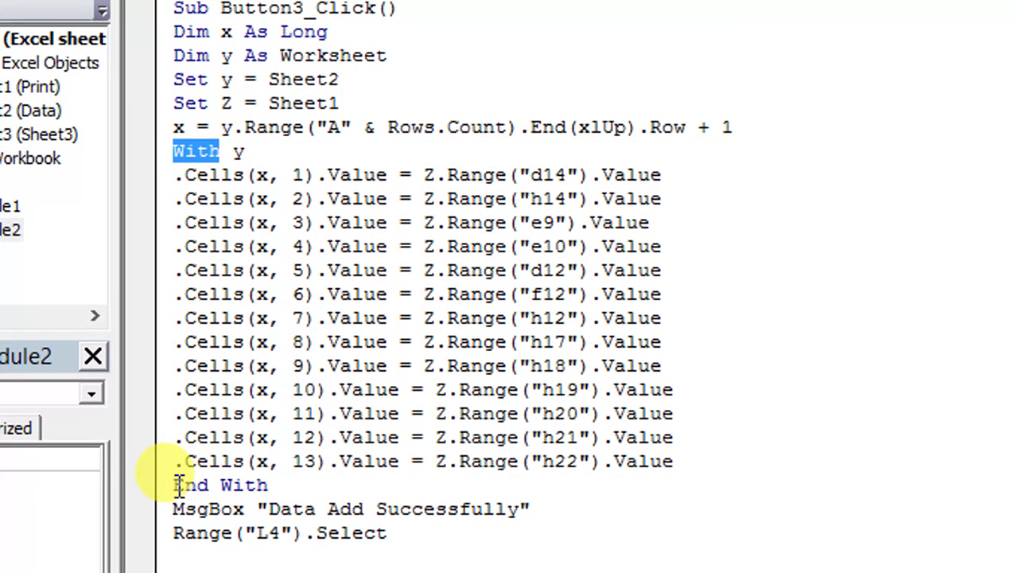
drag(175, 485, 269, 485)
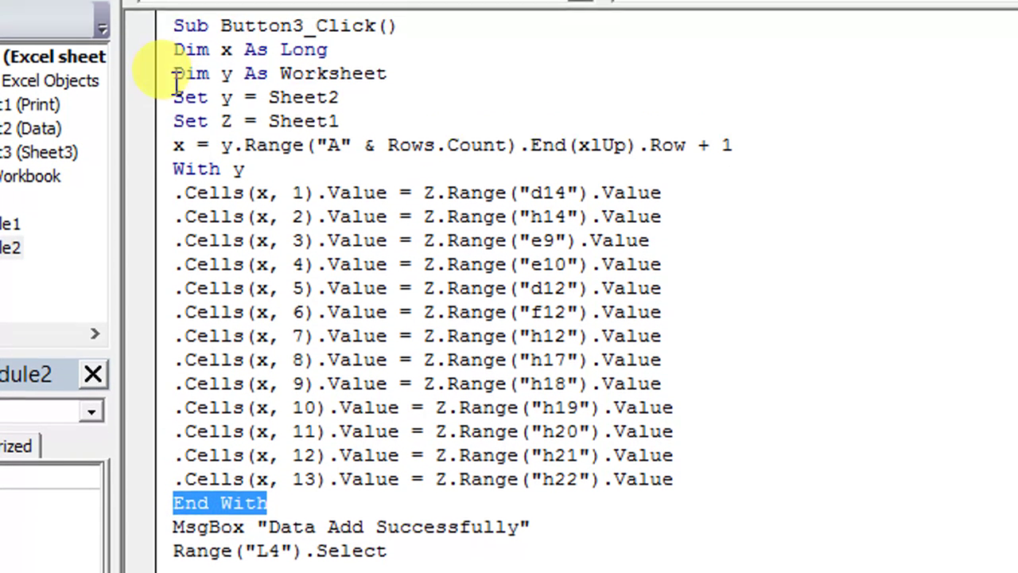
drag(173, 50, 270, 501)
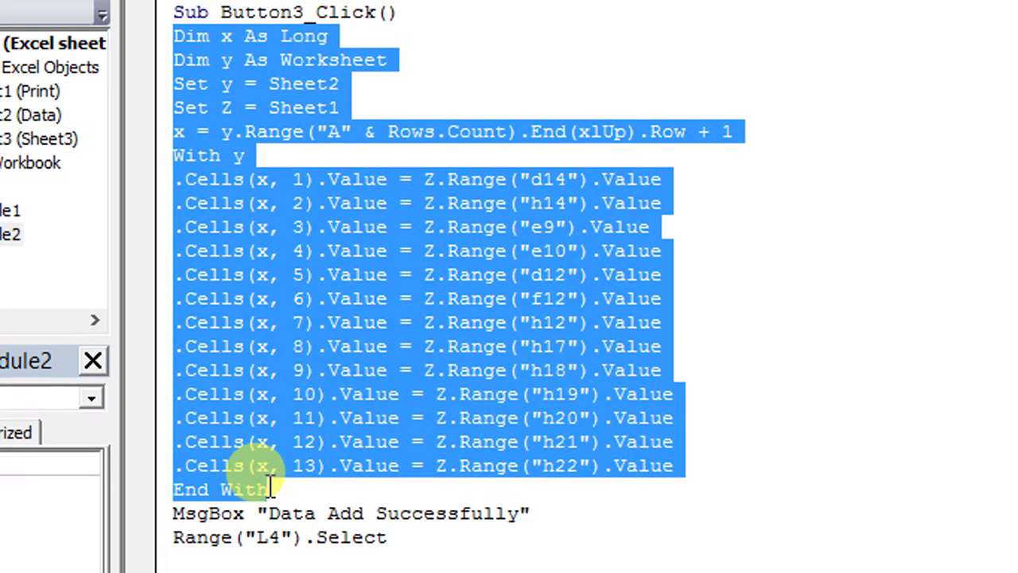
drag(173, 477, 237, 477)
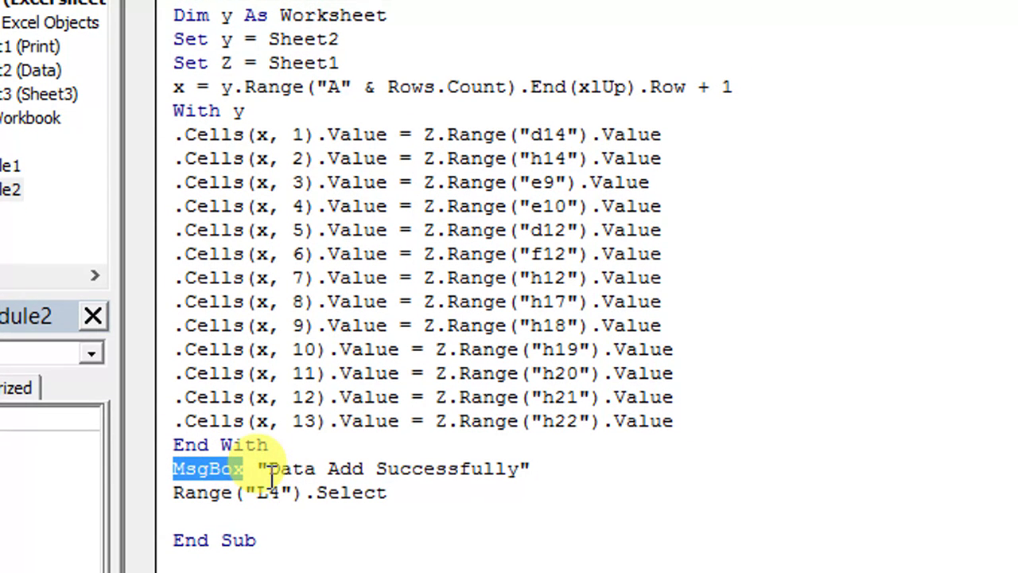
drag(268, 469, 521, 469)
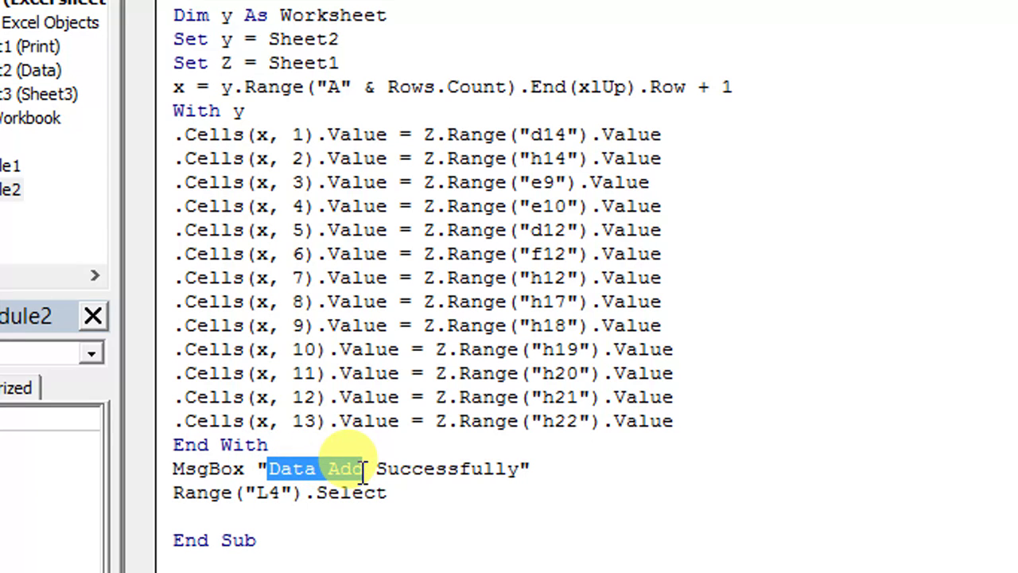
click(530, 469)
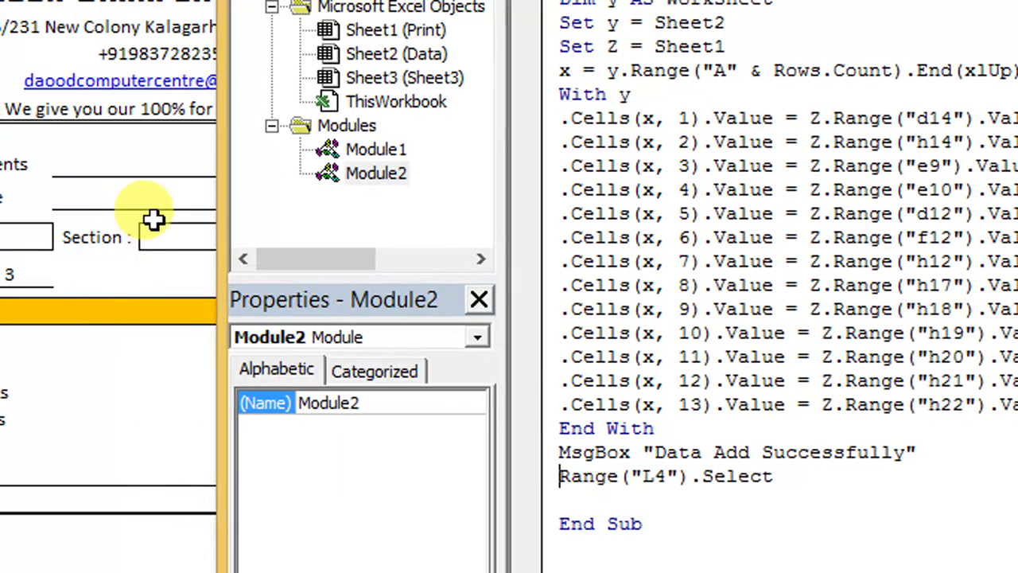
Step: Check search value 2 in L4 on the receipt, then return to the macro's end
click(153, 221)
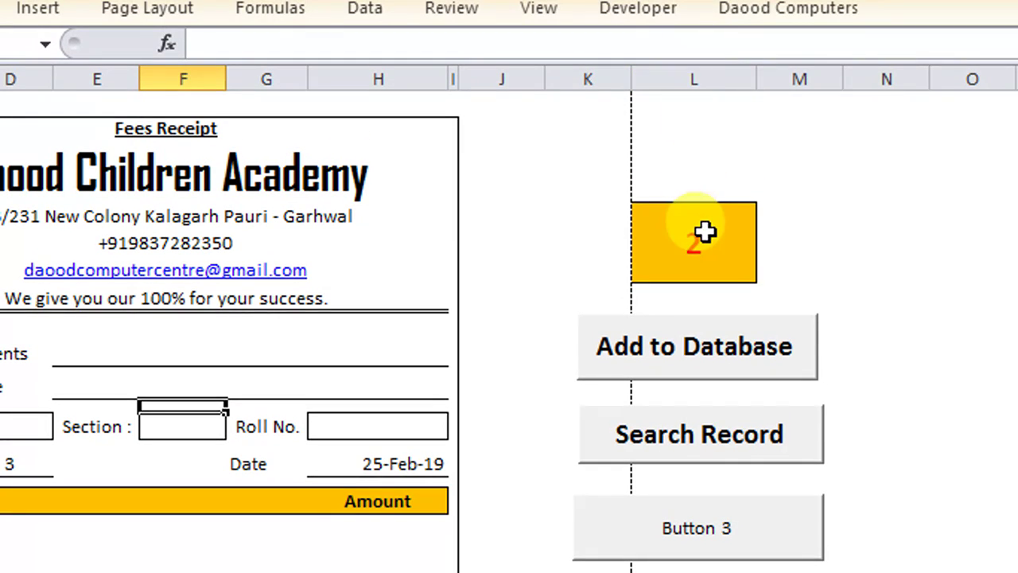
click(707, 231)
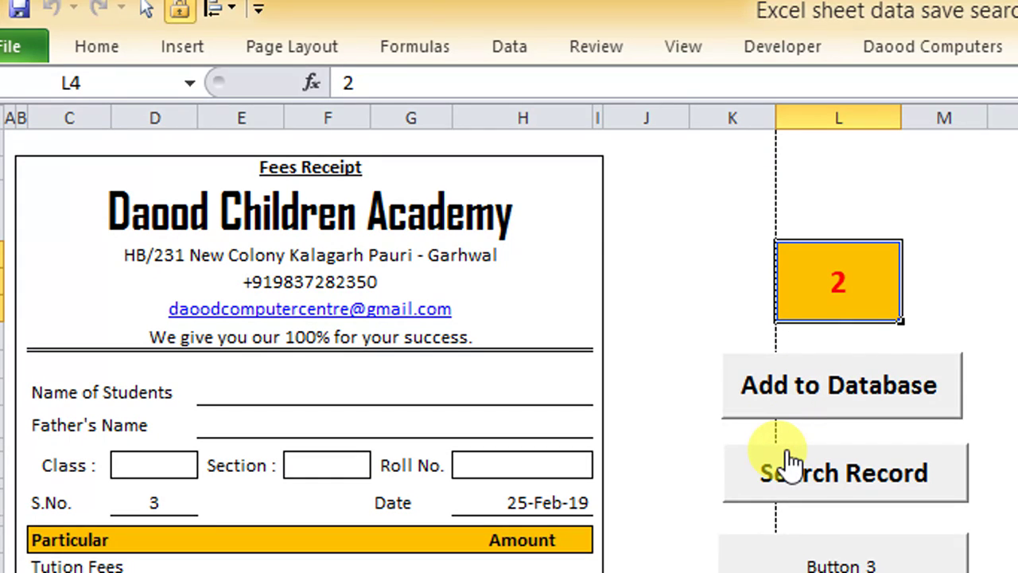
key(alt+F11)
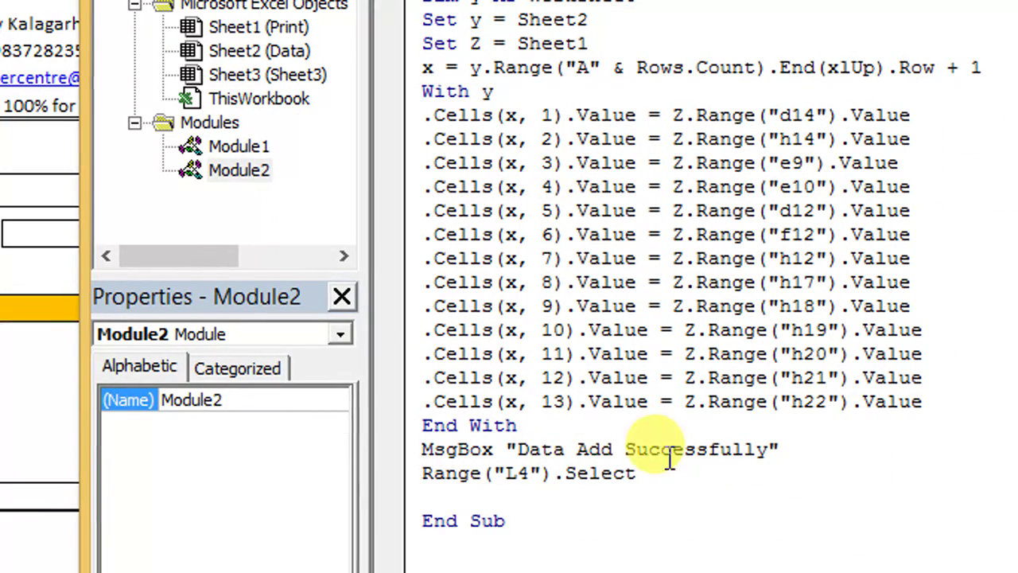
click(515, 485)
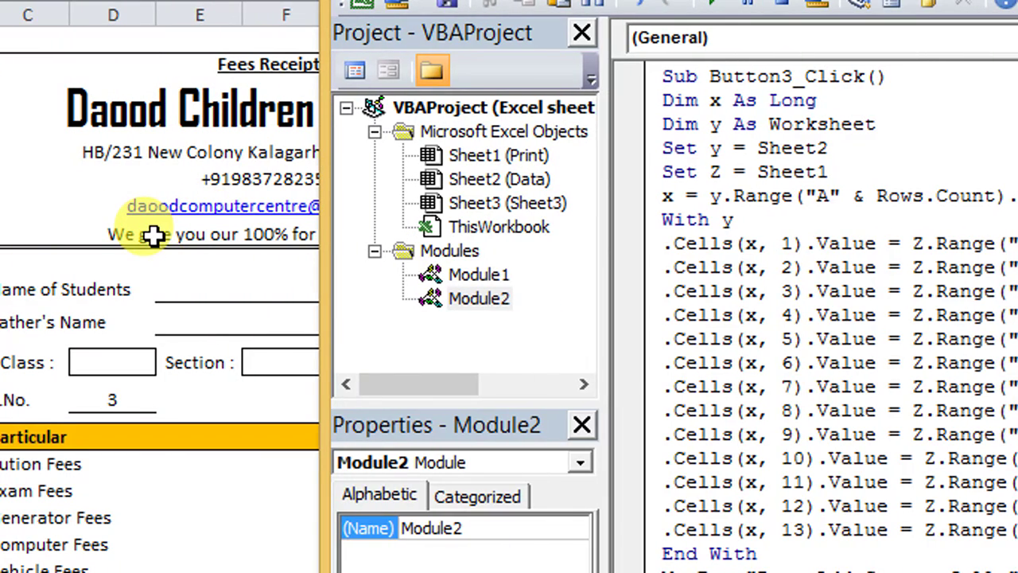
Step: Enter the student's name, then Class NUR, Section A and Roll No. 21
click(153, 236)
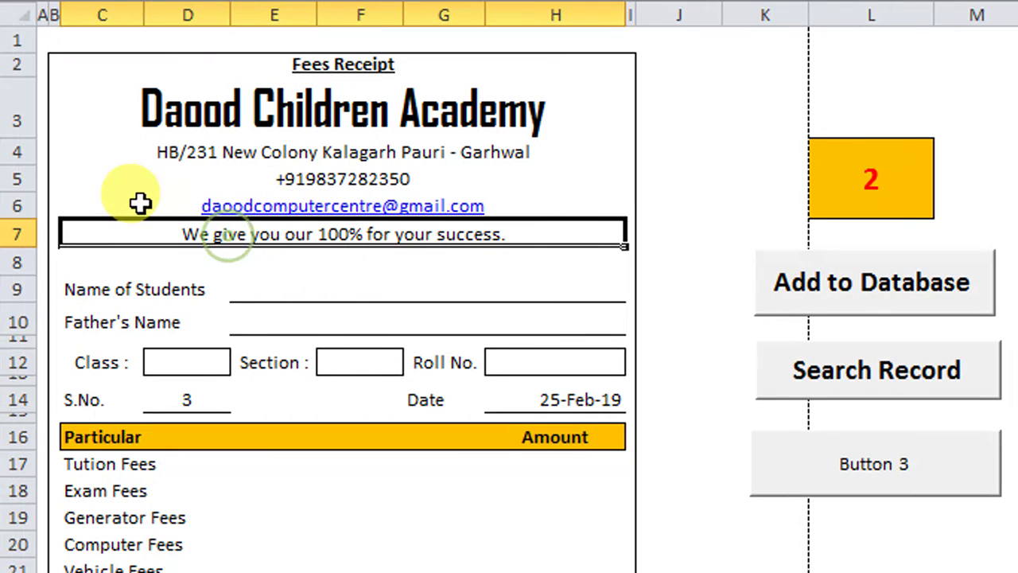
click(257, 293)
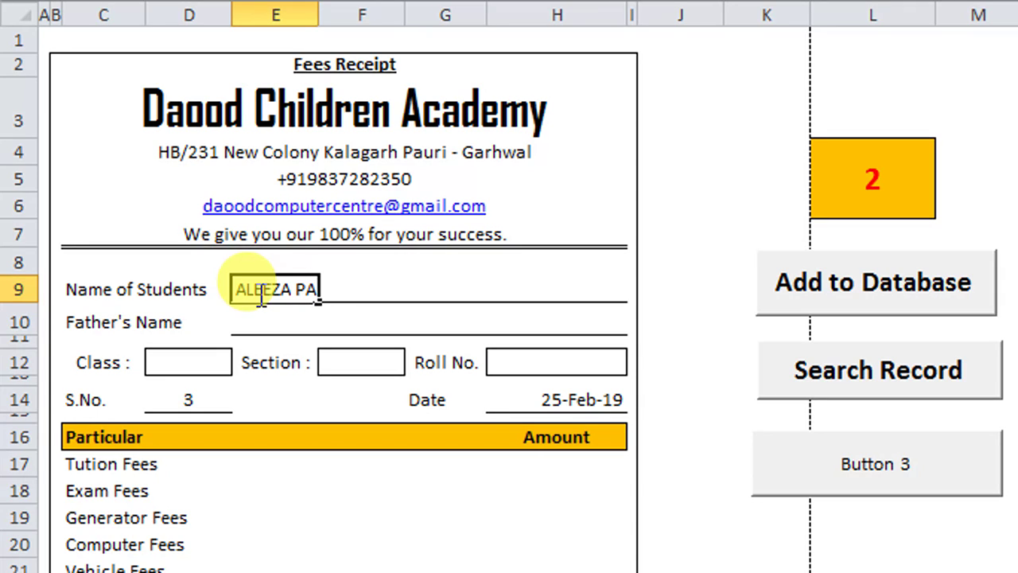
key(Return)
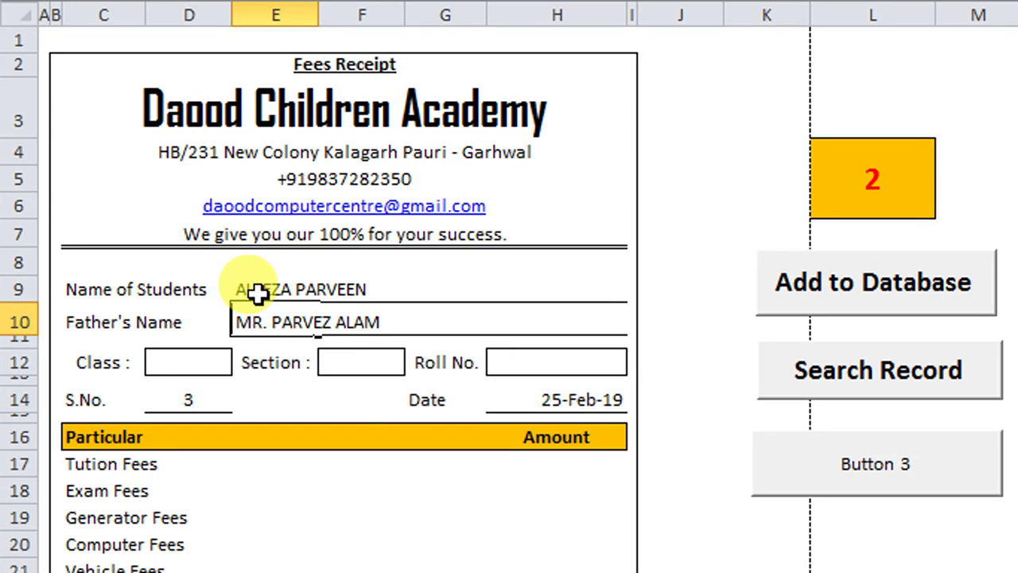
click(210, 362)
text(NUR)
click(336, 366)
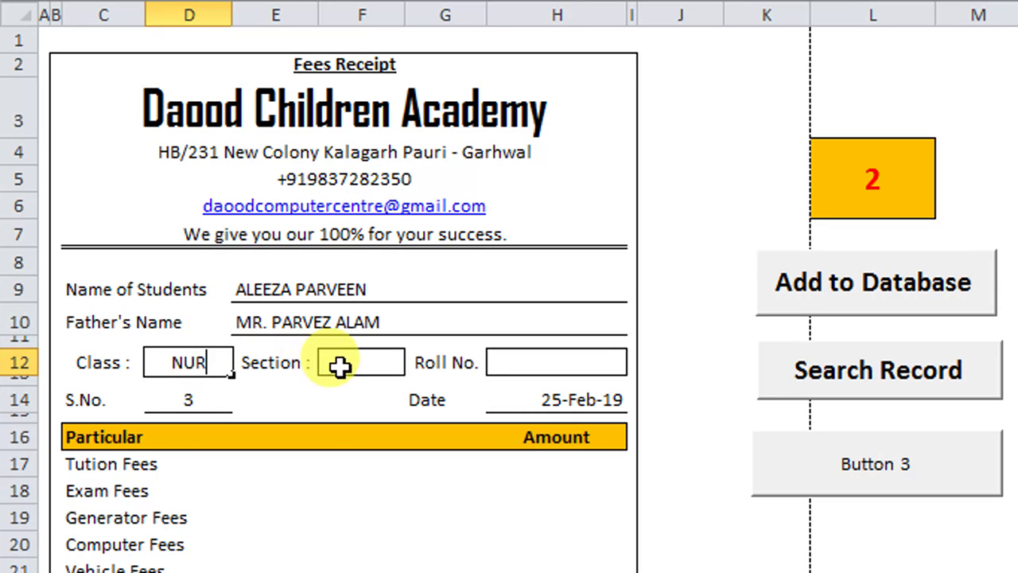
text(A)
click(510, 364)
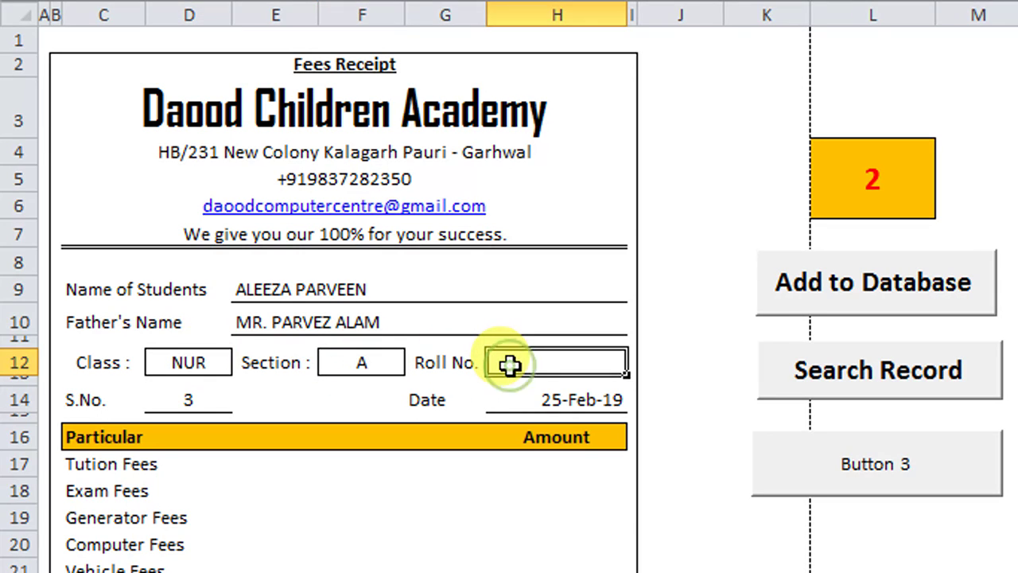
text(21)
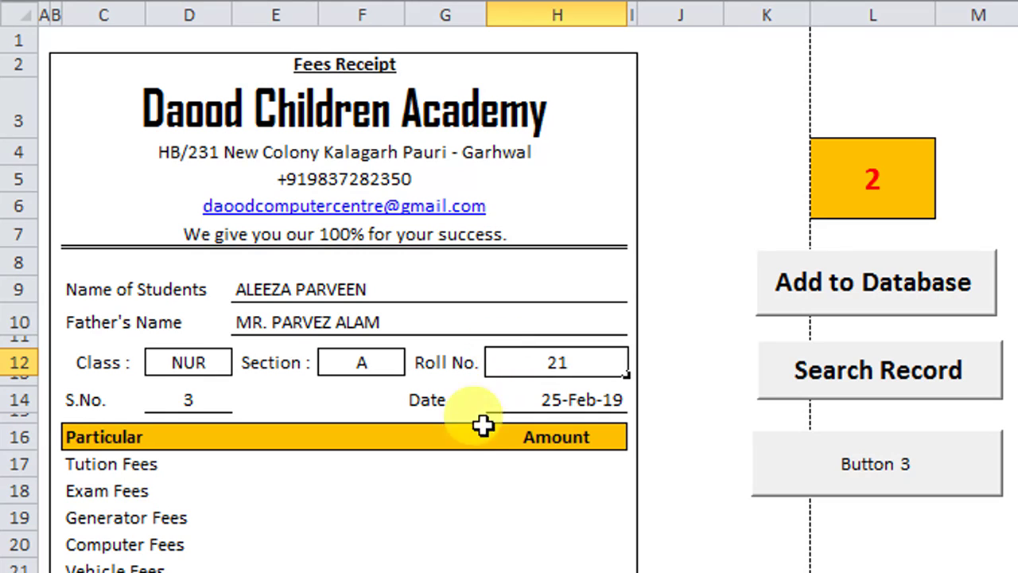
scroll(477, 486, down, 1)
Step: Enter fees 500, 200, 100, 0, 450 and 0 in H17:H22, totalling 1250.00
click(575, 360)
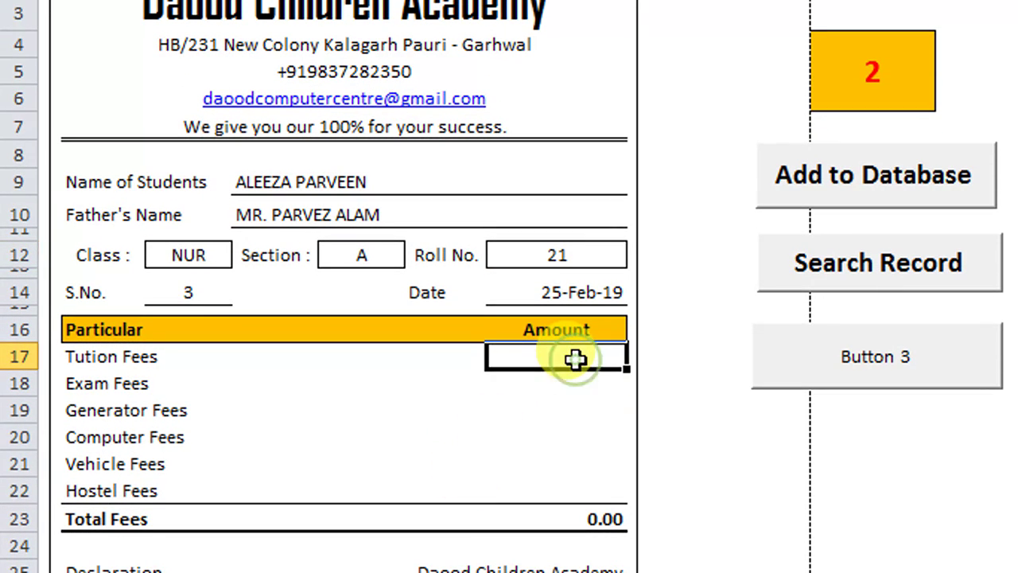
text(500)
key(Return)
text(200)
key(Return)
text(10)
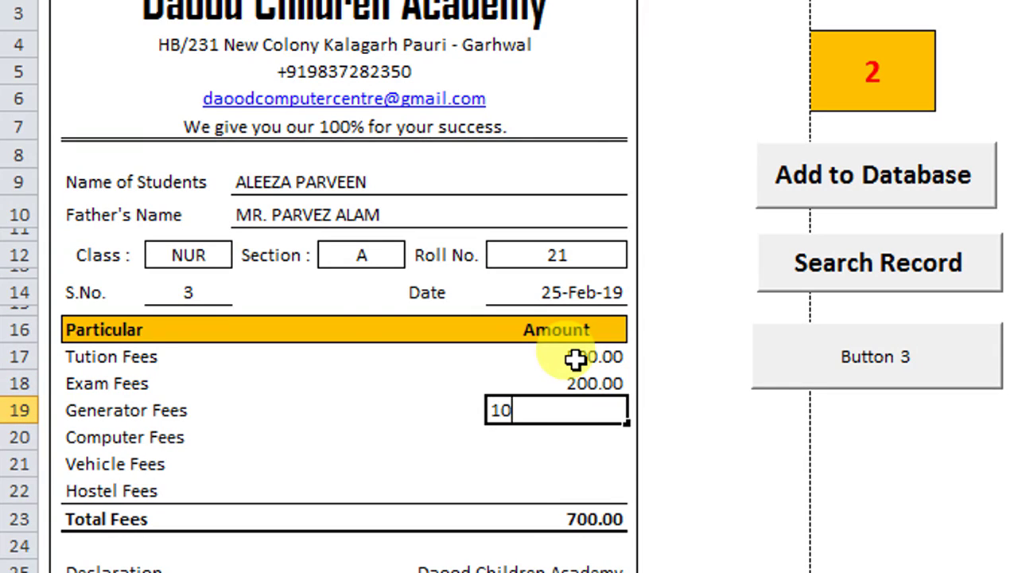
text(0)
key(Return)
text(0)
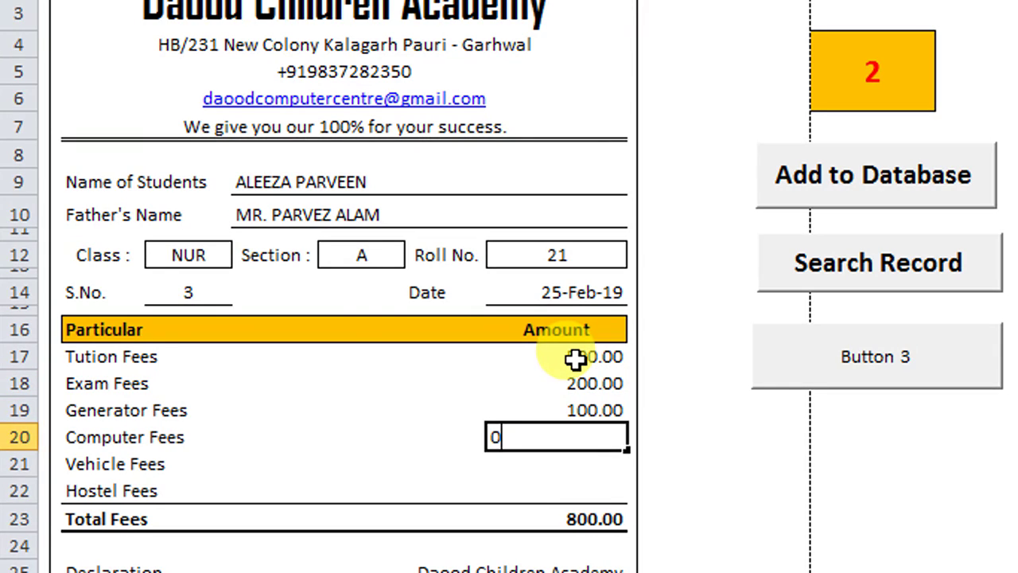
key(Return)
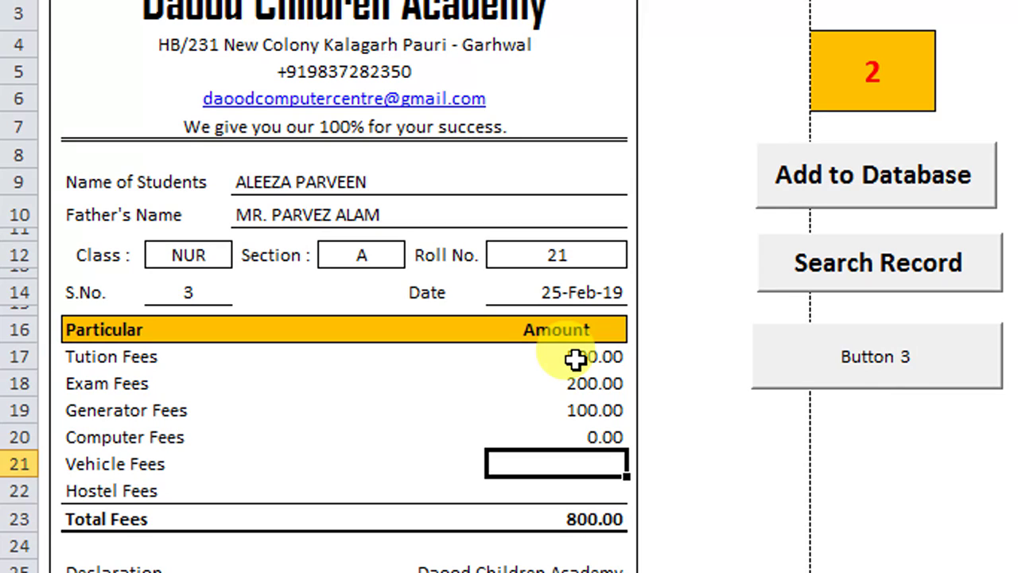
text(450)
key(Return)
text(0)
key(Return)
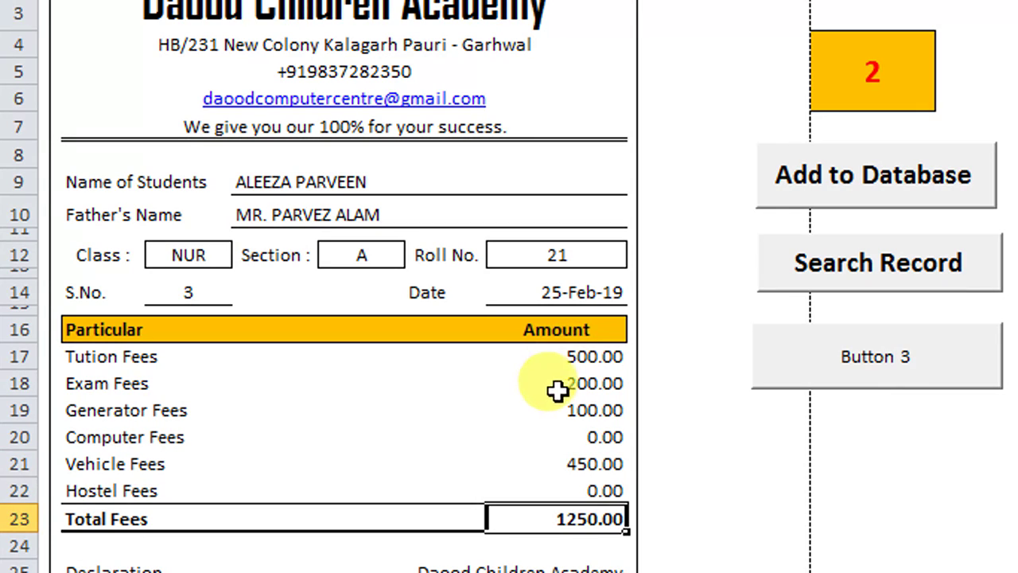
scroll(487, 84, up, 1)
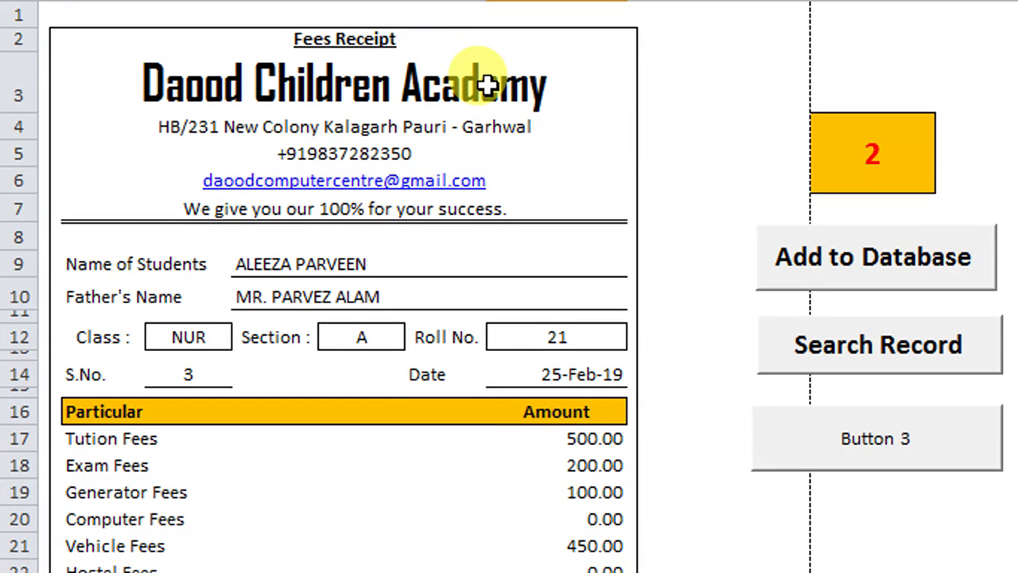
ctrl+scroll(486, 83, down, 1)
ctrl+scroll(487, 84, down, 1)
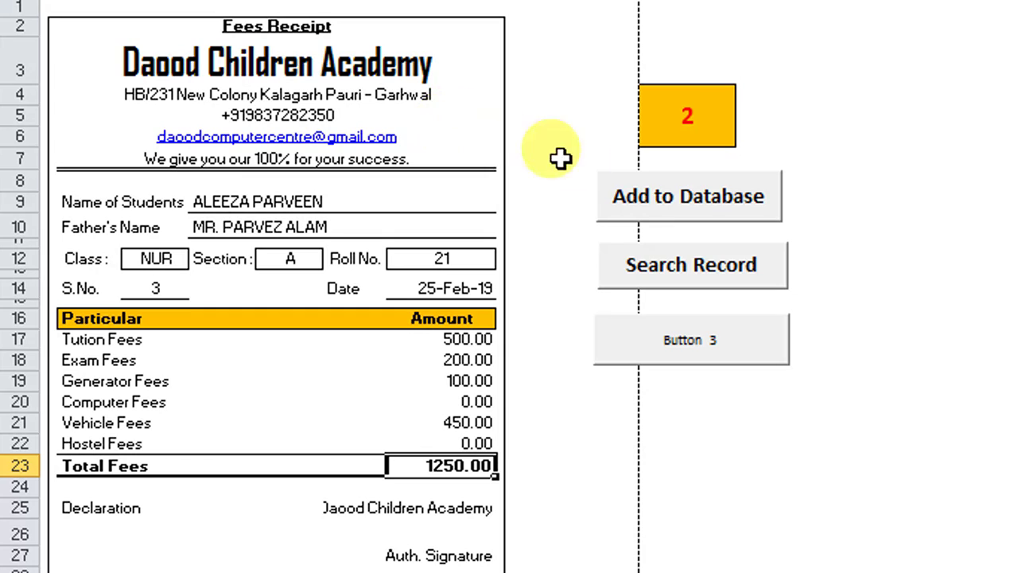
Step: Run Button 3 to save receipt S.No. 3, then dismiss the 'Data Add Successfully' message
click(705, 362)
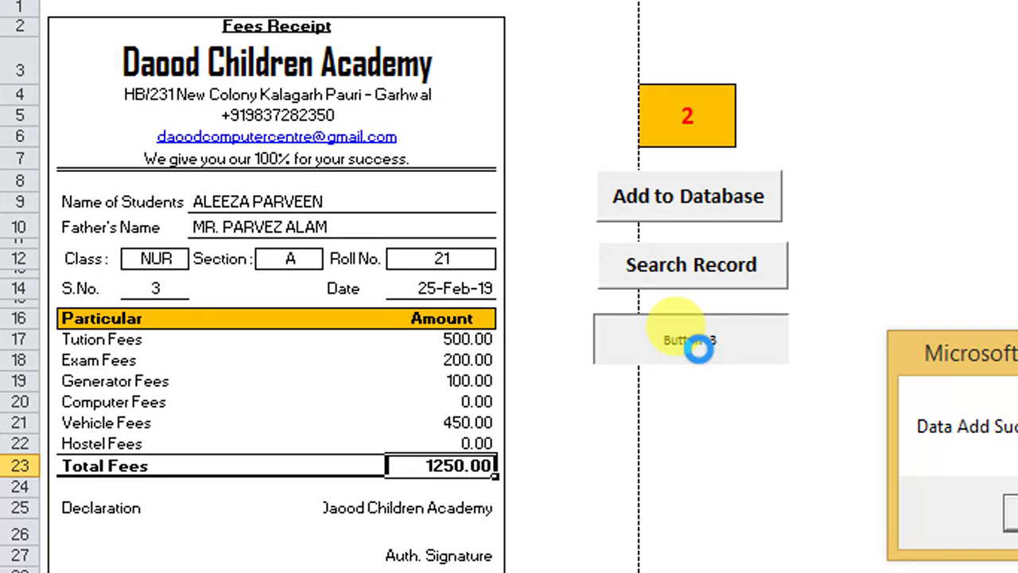
drag(847, 367, 483, 253)
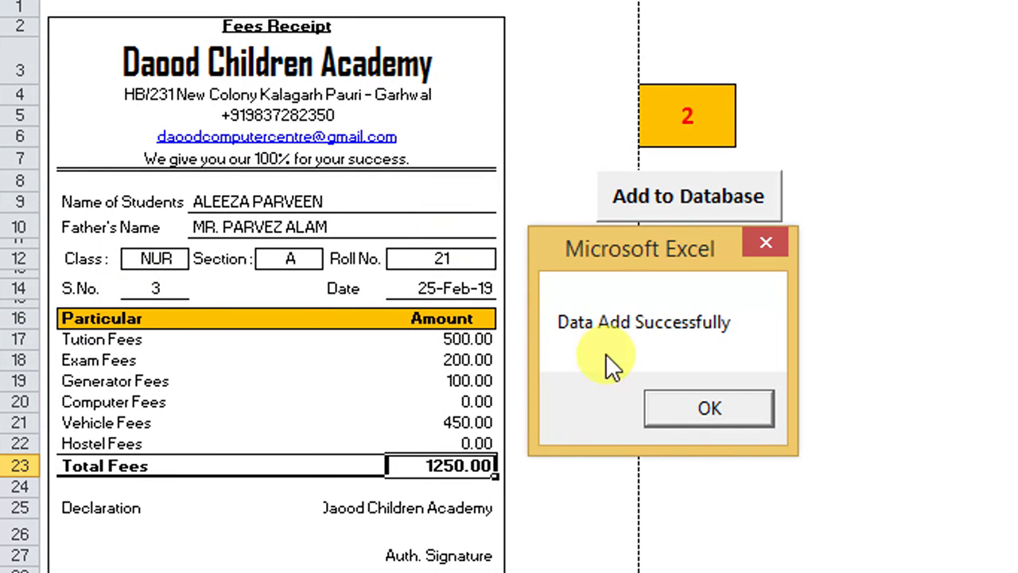
click(681, 407)
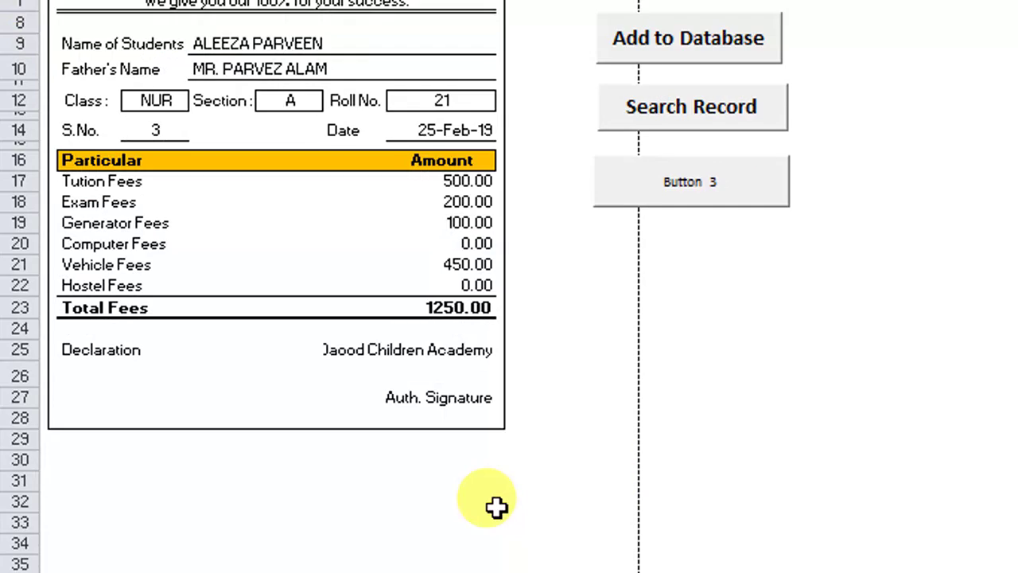
Step: On the Data sheet, verify row 8's record: NUR, A, roll 21, fees 500, 200, 100, 0, 450, 0
click(201, 489)
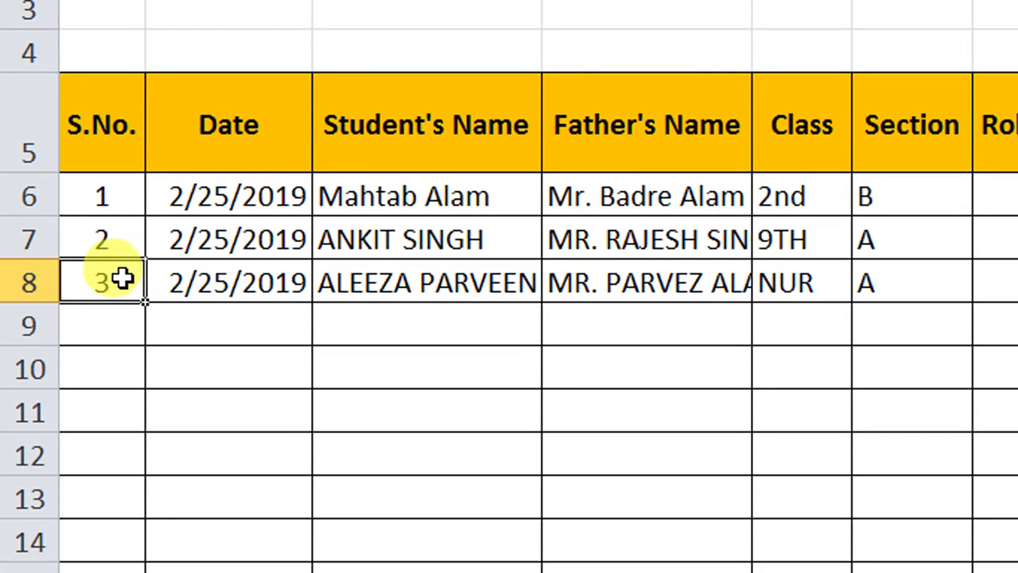
mouse_move(121, 278)
mouse_down()
mouse_move(894, 285)
mouse_move(866, 289)
mouse_up()
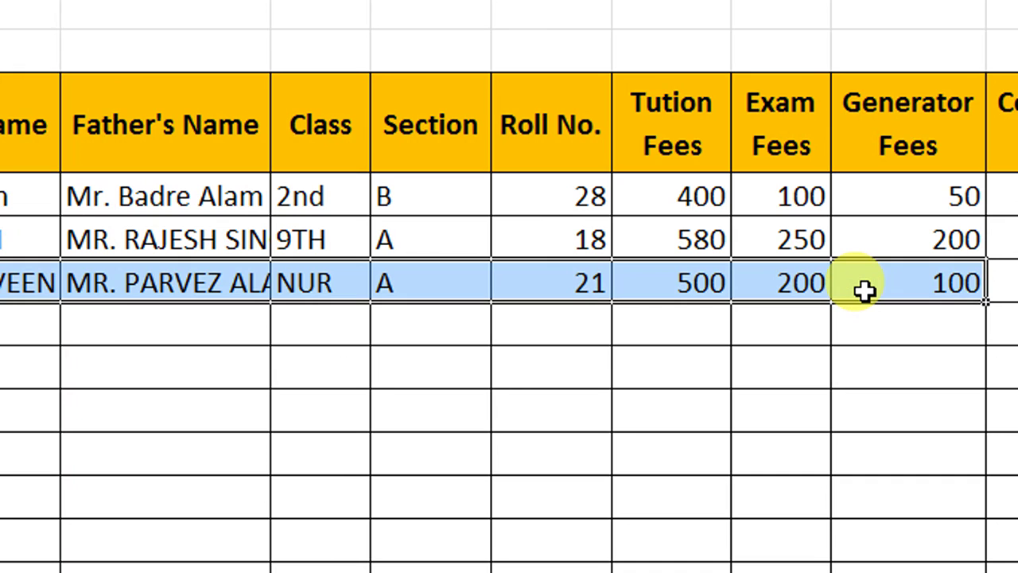
click(672, 286)
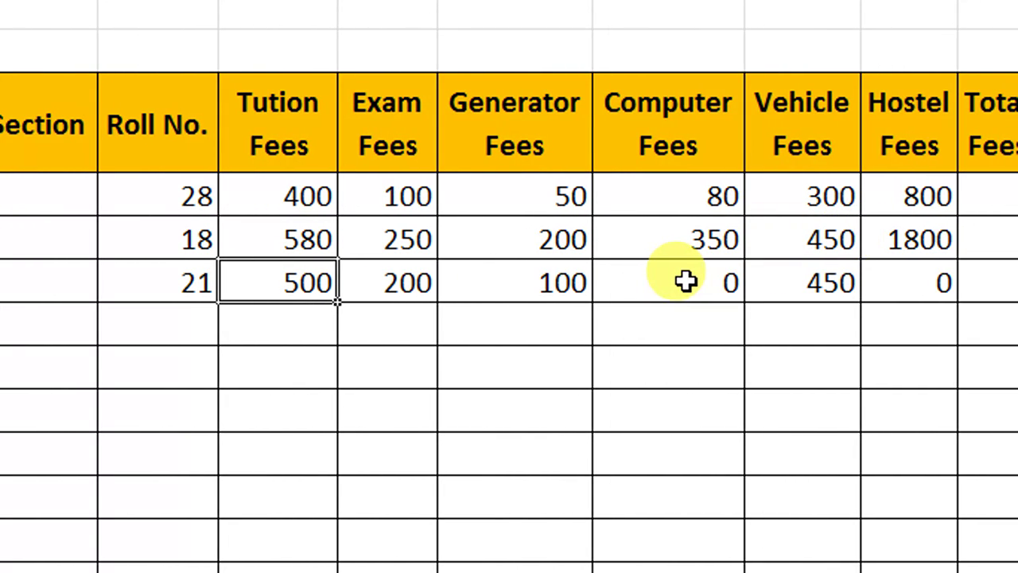
click(685, 281)
click(849, 280)
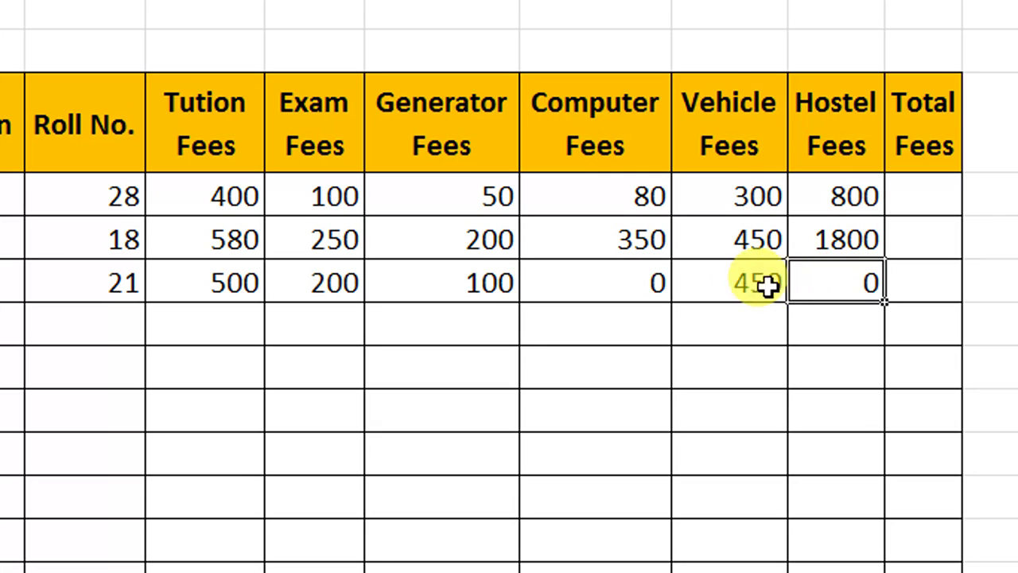
click(921, 191)
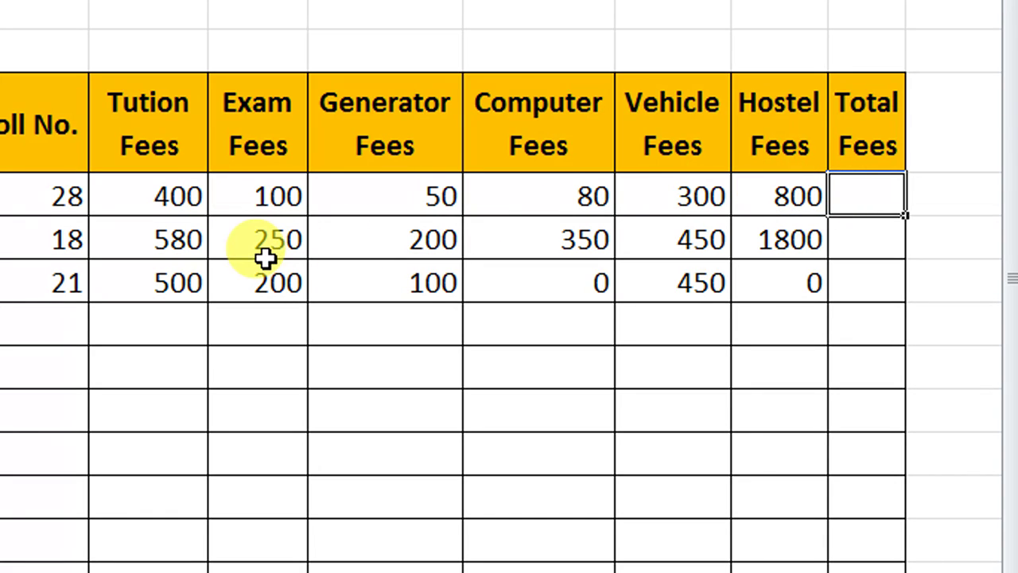
Step: Enter =SUM of the six fee cells in Total Fees and fill down, giving 1730, 3630, 1250
text(=S)
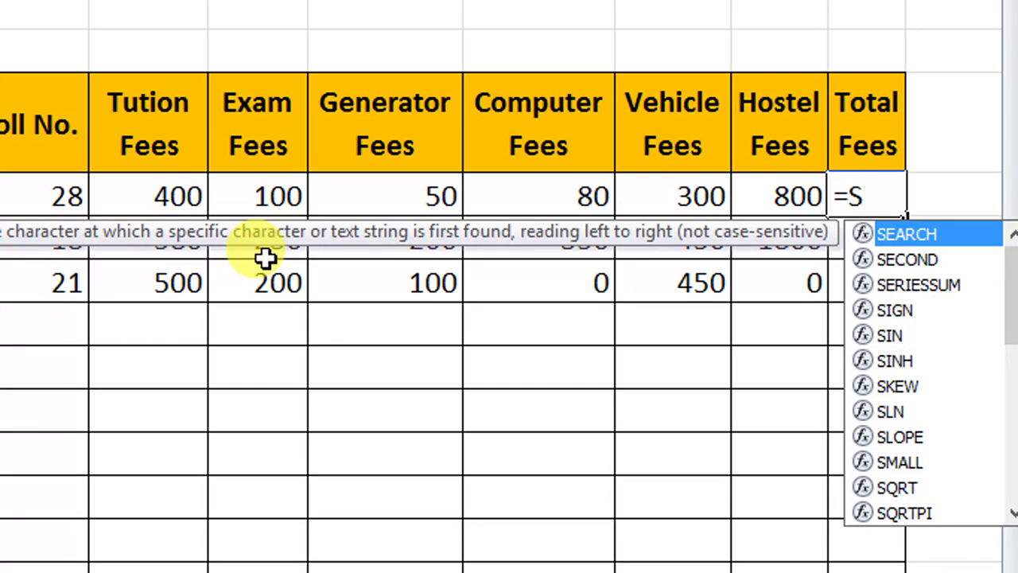
text(UM()
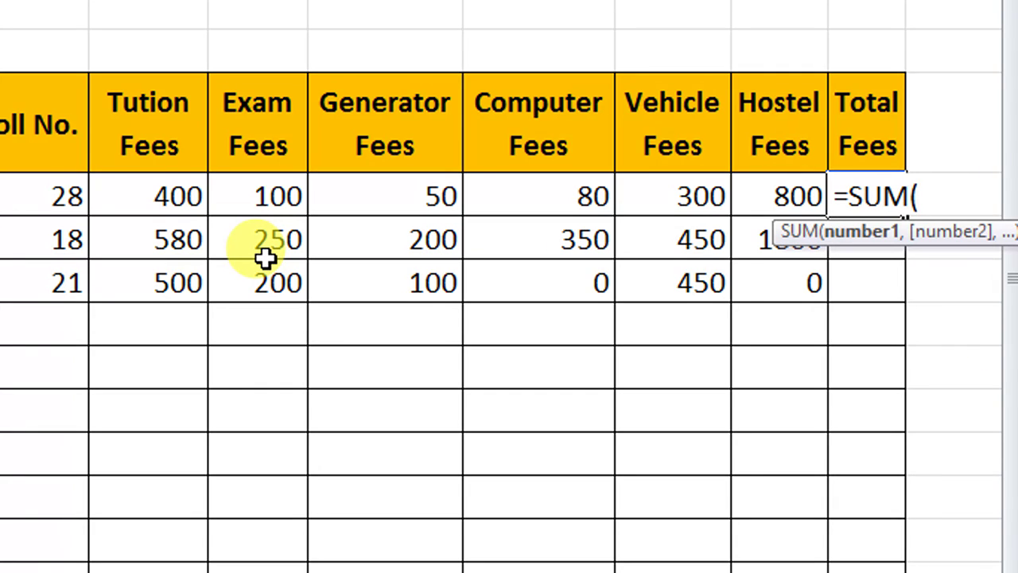
drag(170, 198, 754, 193)
key(Return)
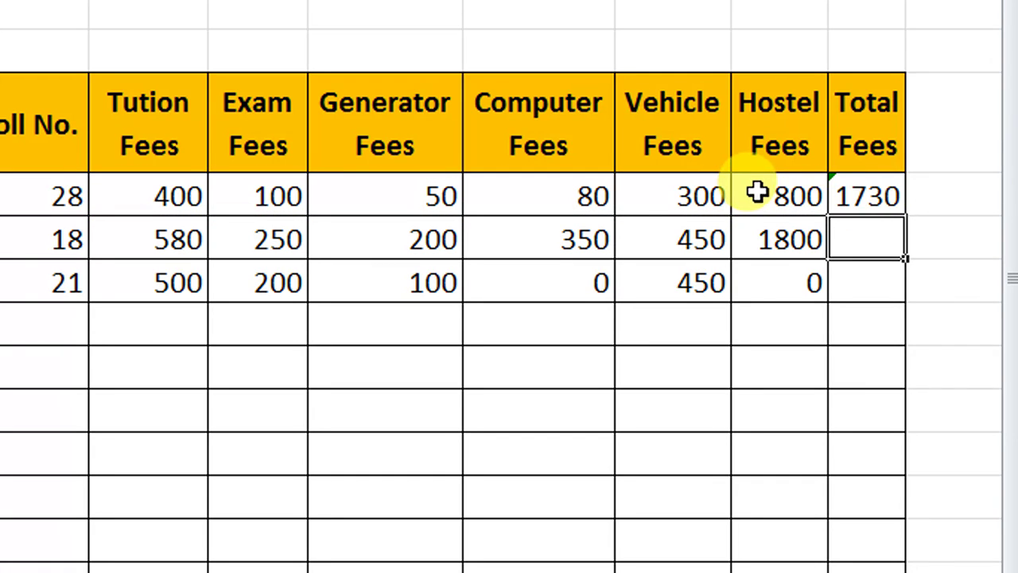
click(867, 198)
mouse_move(904, 214)
mouse_down()
mouse_move(894, 495)
mouse_move(893, 484)
mouse_up()
scroll(337, 84, up, 2)
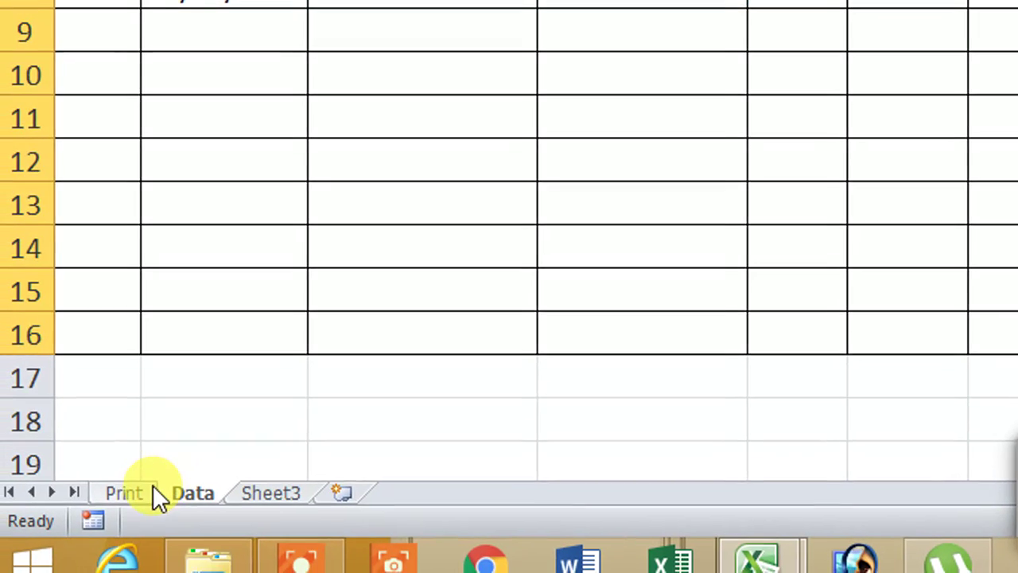
Step: Go back to the Print sheet receipt form and select the S.No. cell D14
click(146, 491)
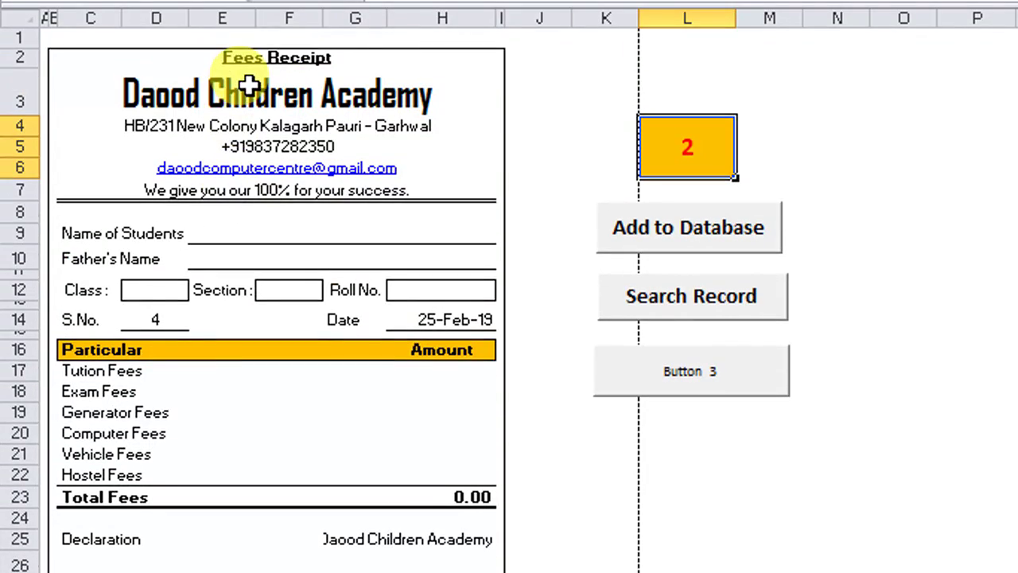
click(164, 319)
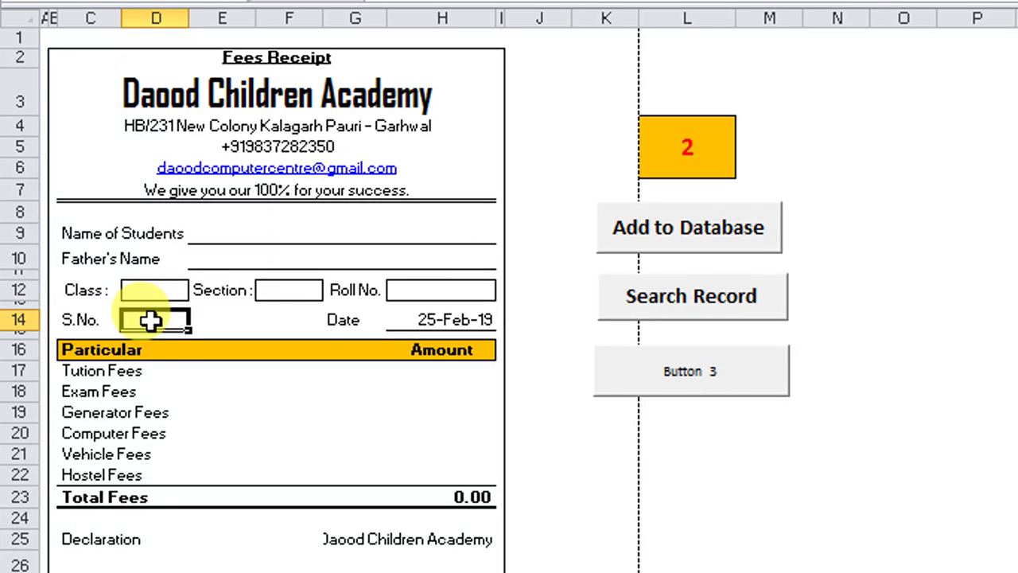
Step: Enter 4 as the next S.No. and relabel Button 3 as 'ADD DATA'
text(4)
right_click(691, 379)
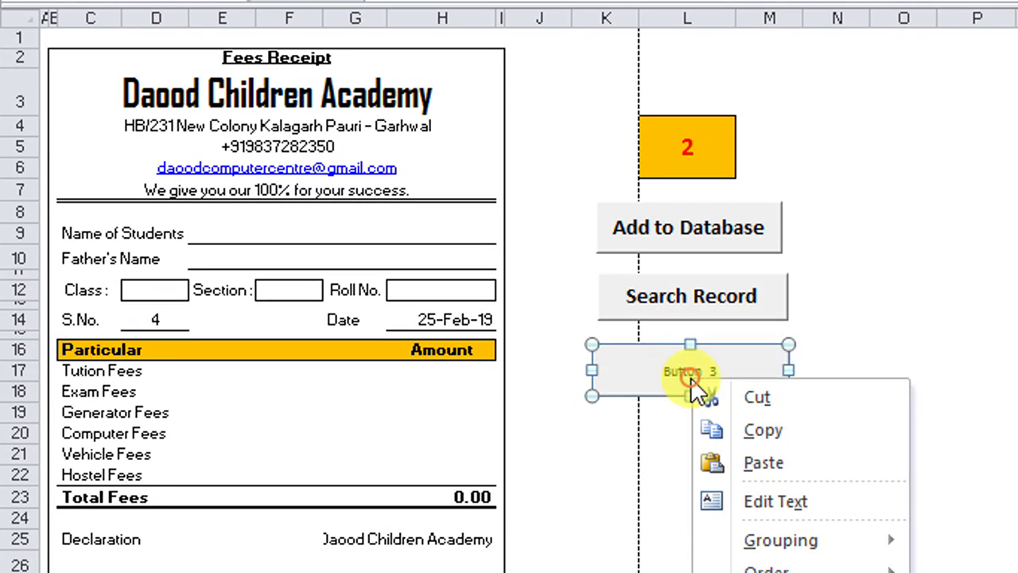
click(803, 487)
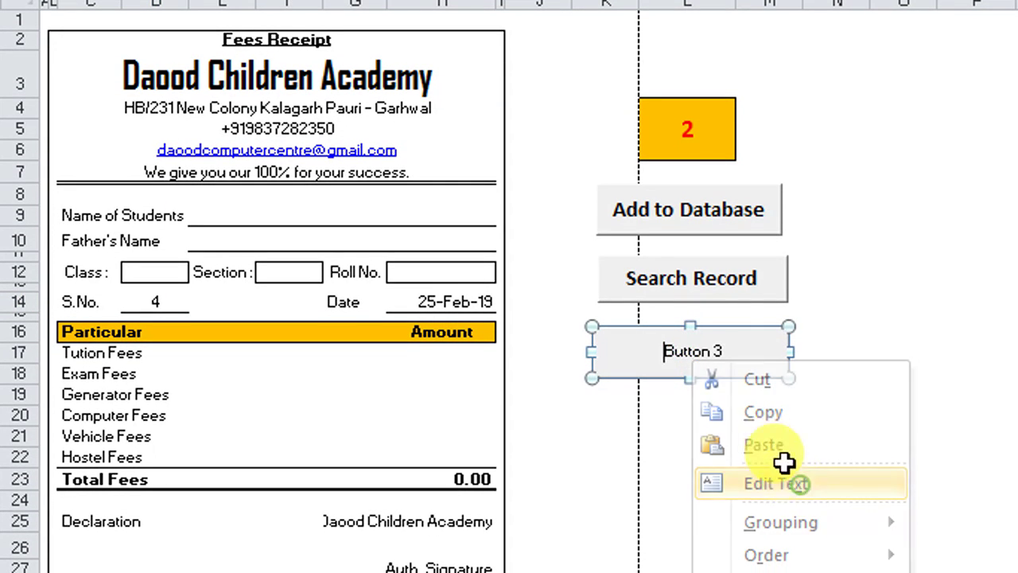
drag(666, 350, 730, 350)
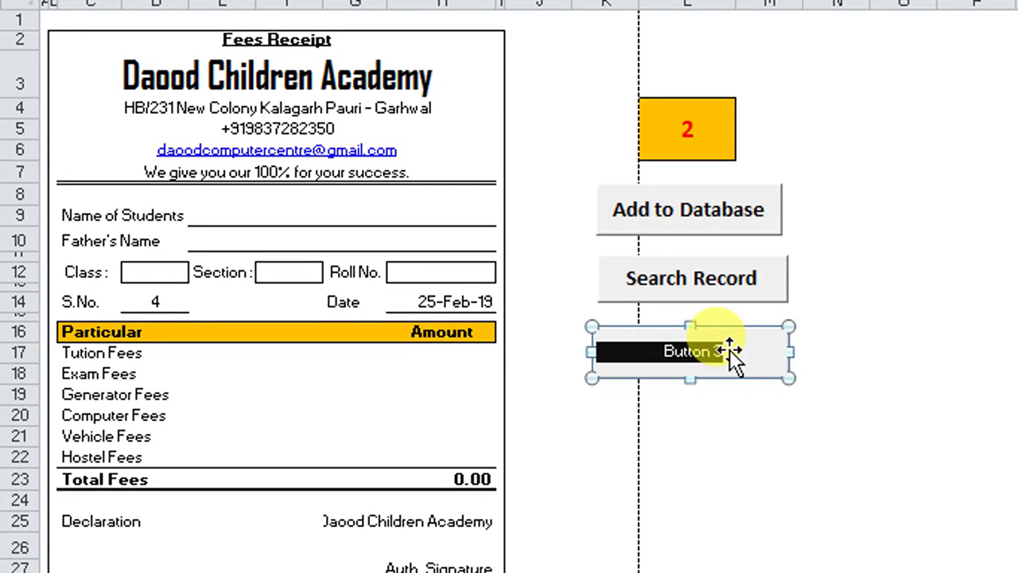
text(a)
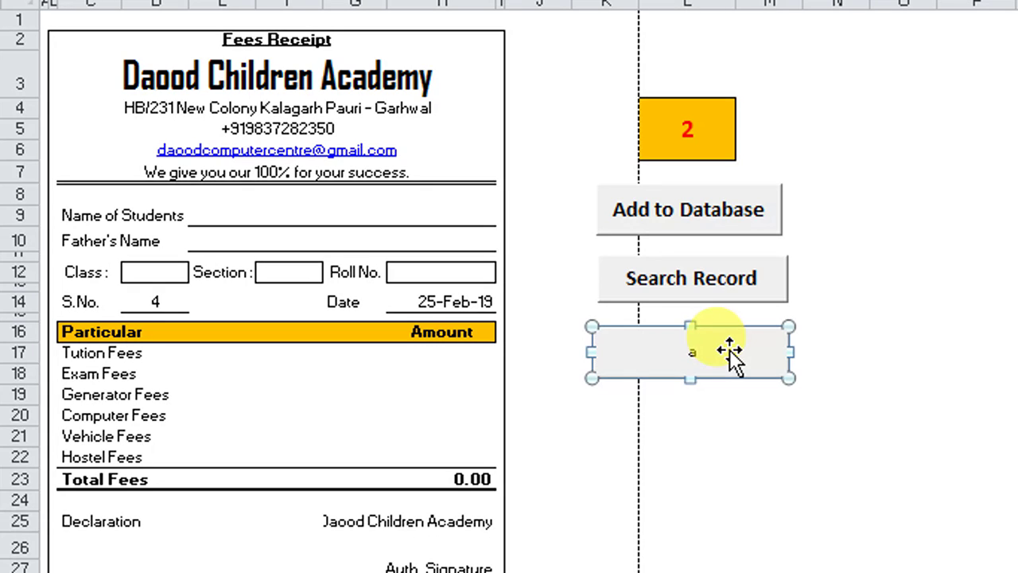
text( DATA)
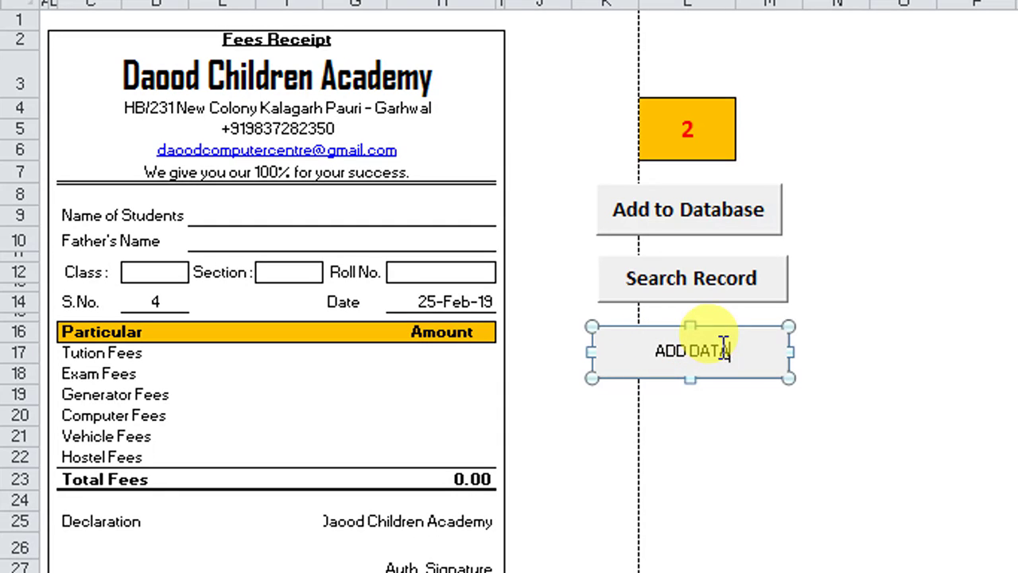
drag(724, 350, 653, 344)
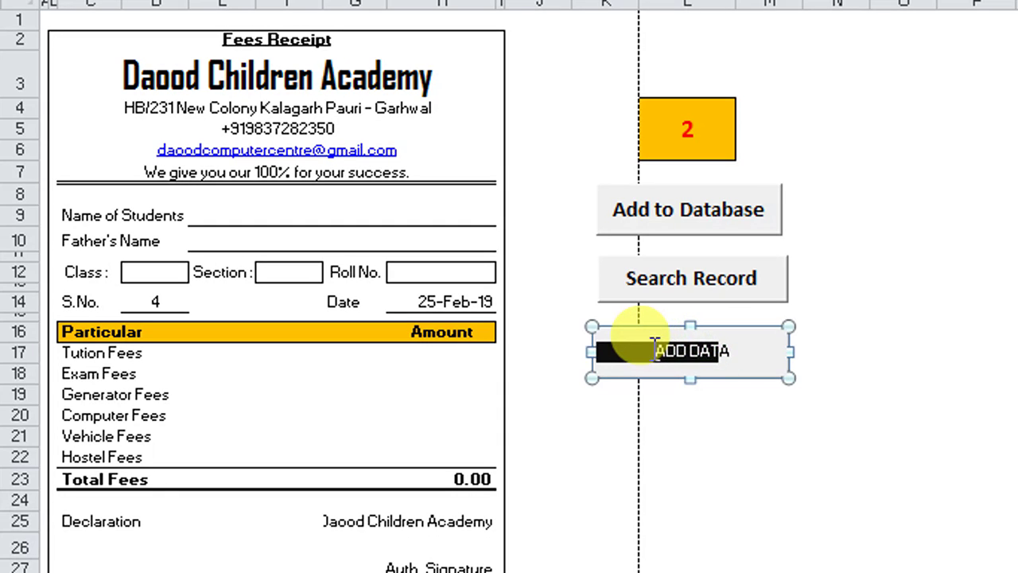
key(Escape)
key(ctrl+a)
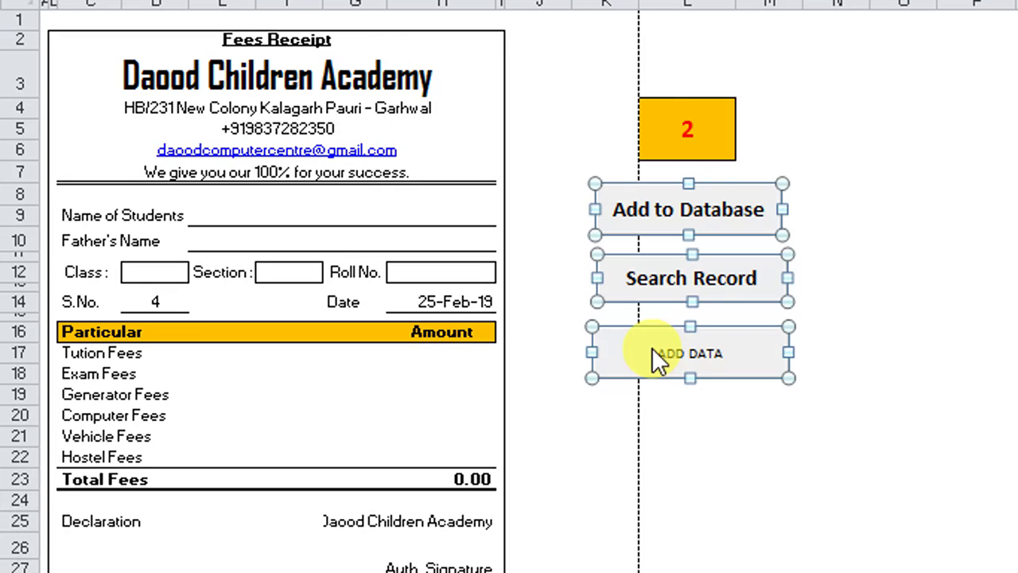
click(747, 407)
Step: Reopen the ADD DATA button label for editing and select its whole text
right_click(730, 360)
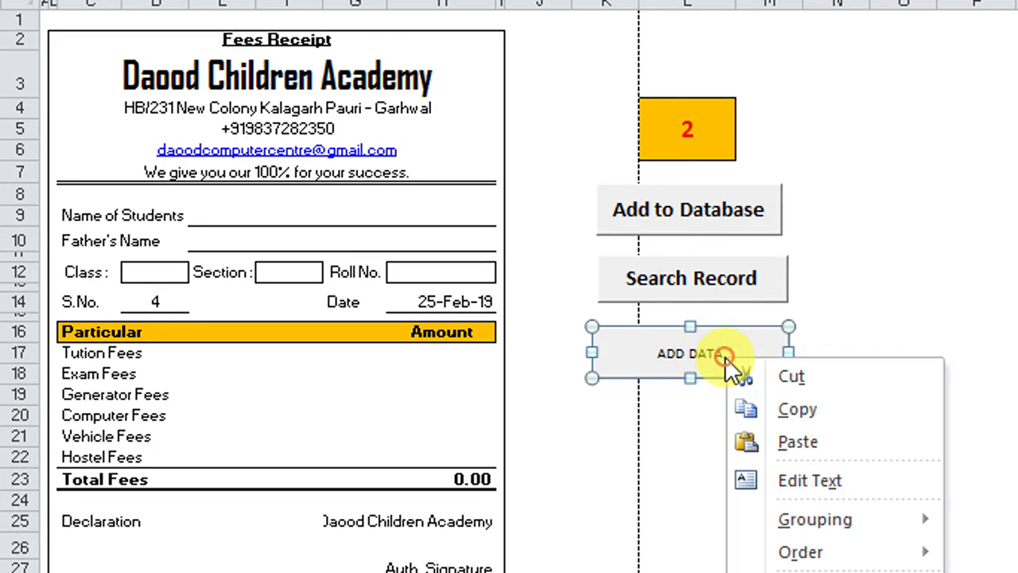
click(788, 477)
click(668, 354)
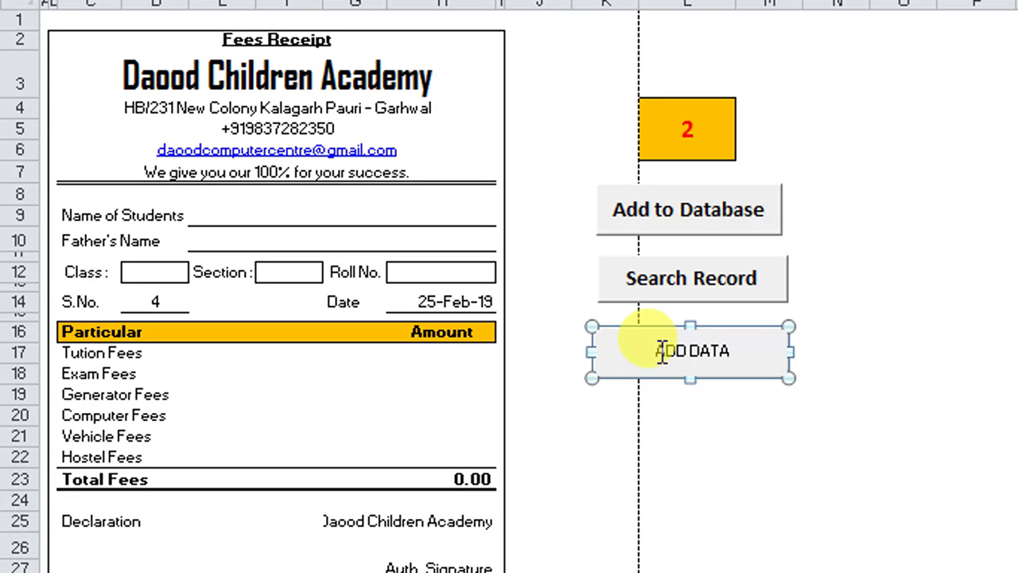
key(shift+Home)
key(ctrl+a)
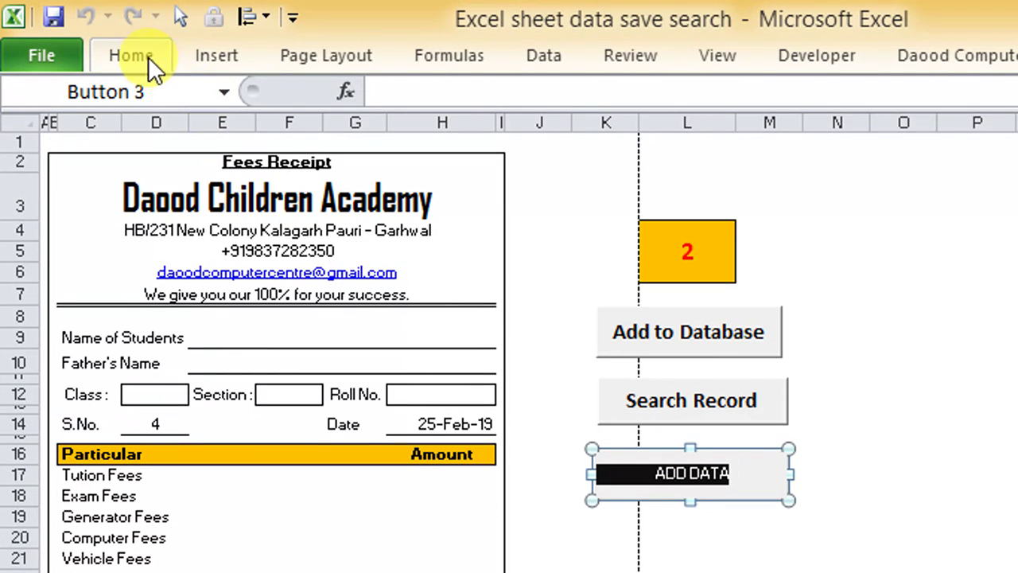
click(143, 59)
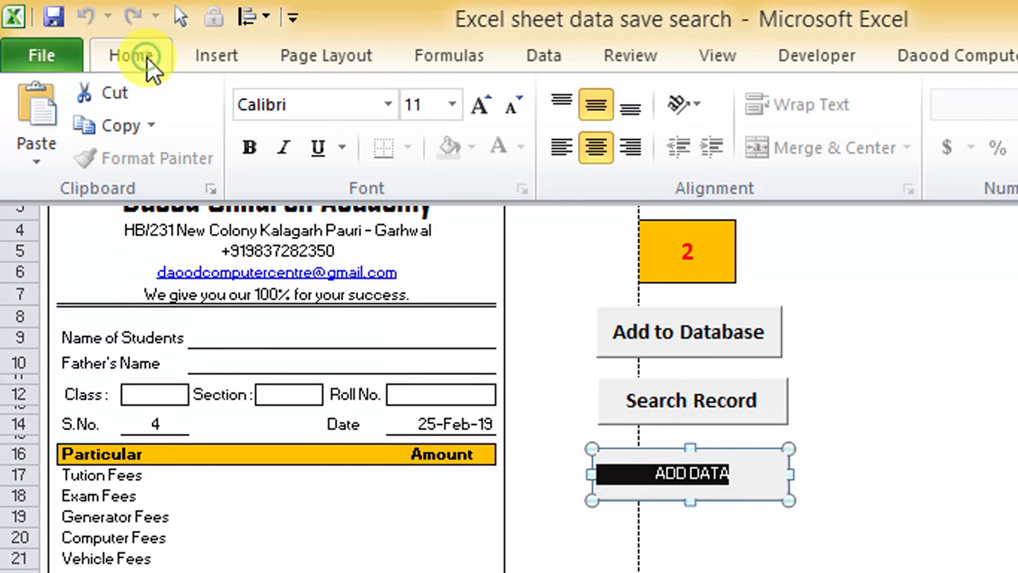
Step: Set the ADD DATA label font size to 24
click(451, 106)
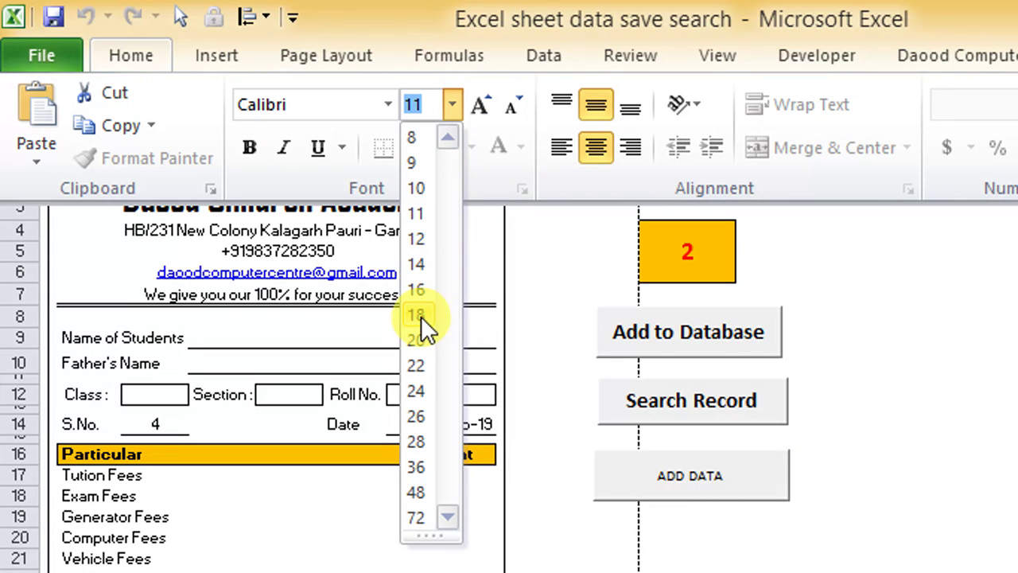
click(419, 389)
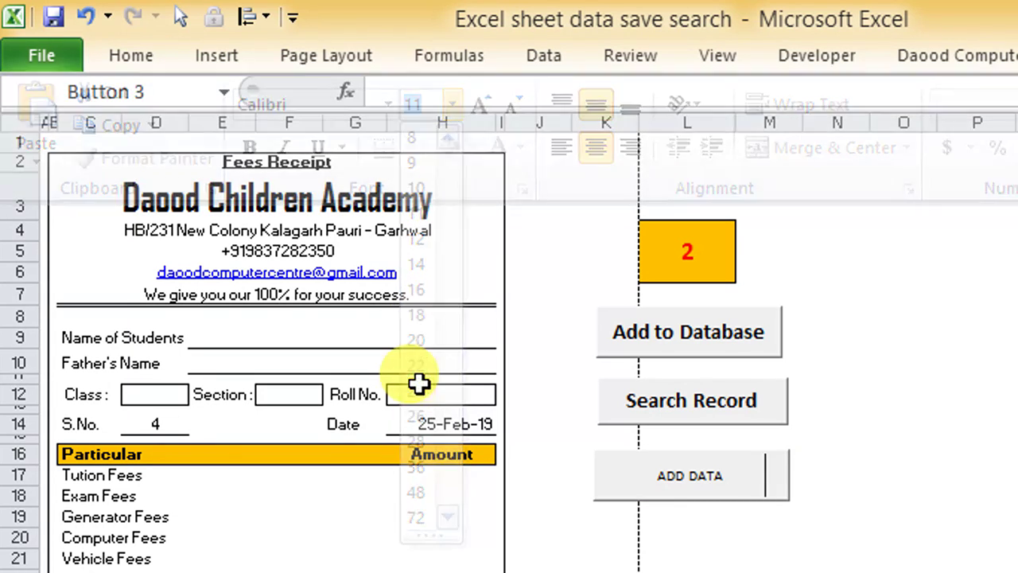
key(ctrl+a)
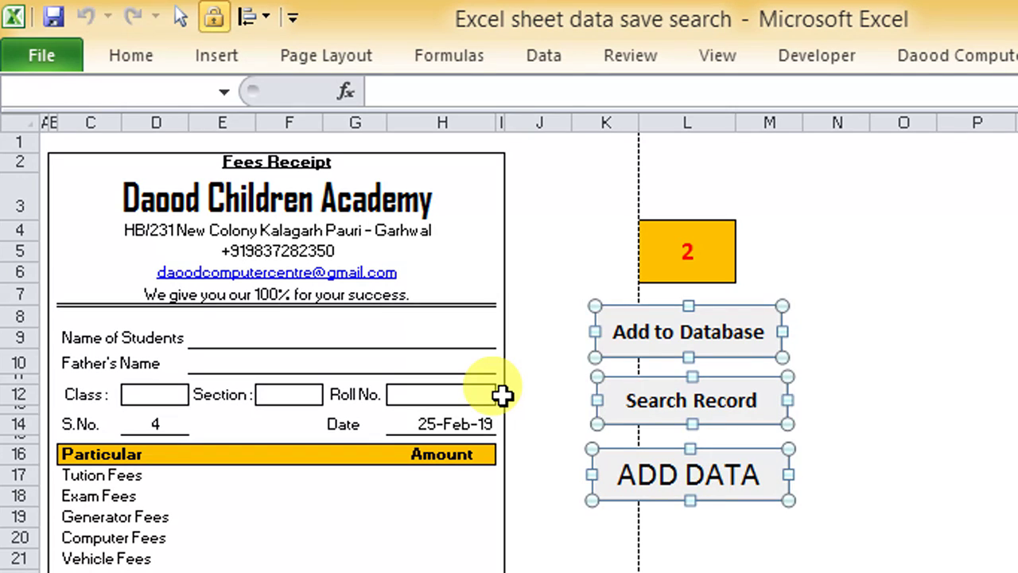
click(791, 535)
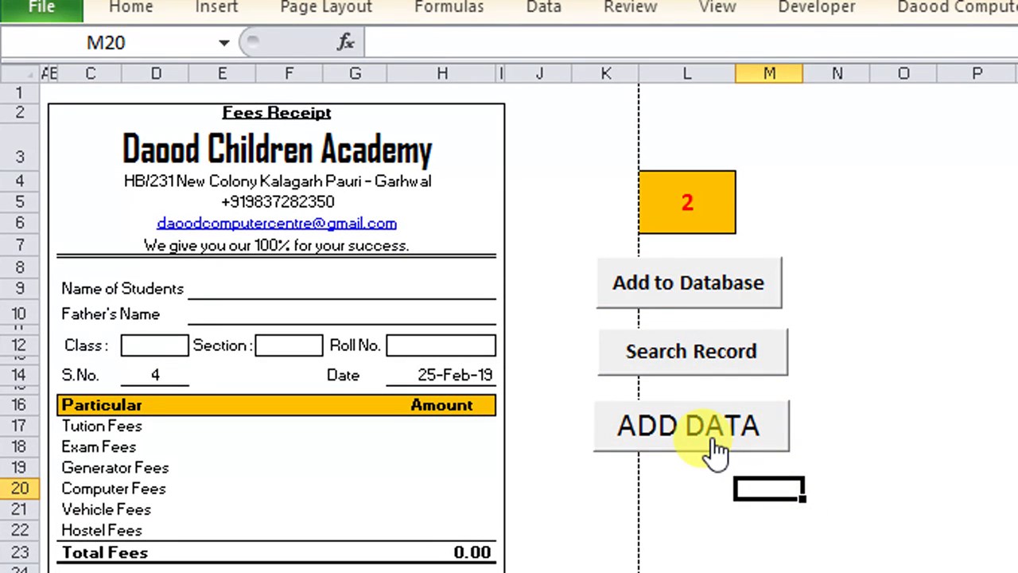
Step: Reduce the ADD DATA label to 20 points and make it bold
right_click(716, 450)
click(790, 551)
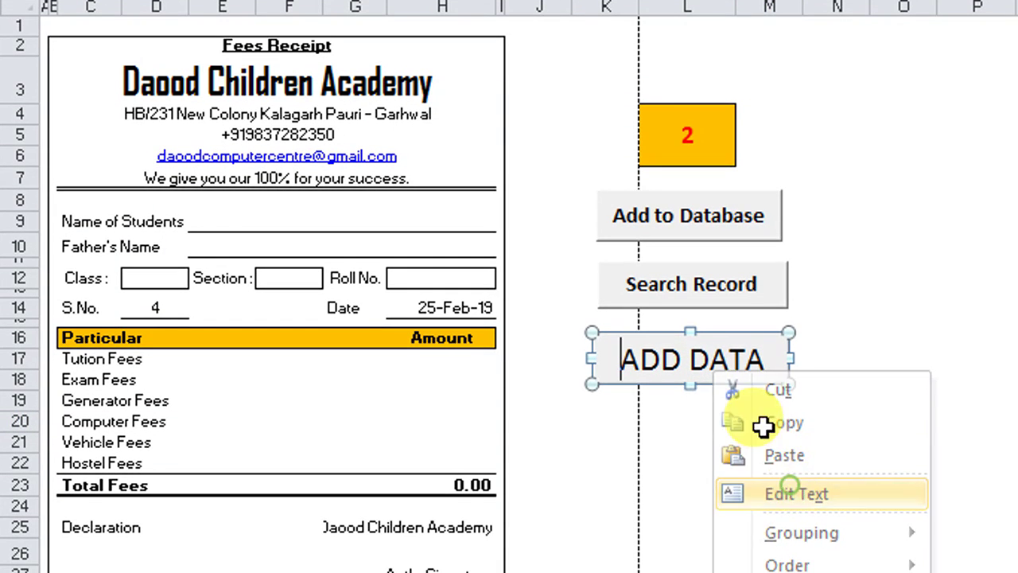
drag(612, 358, 775, 358)
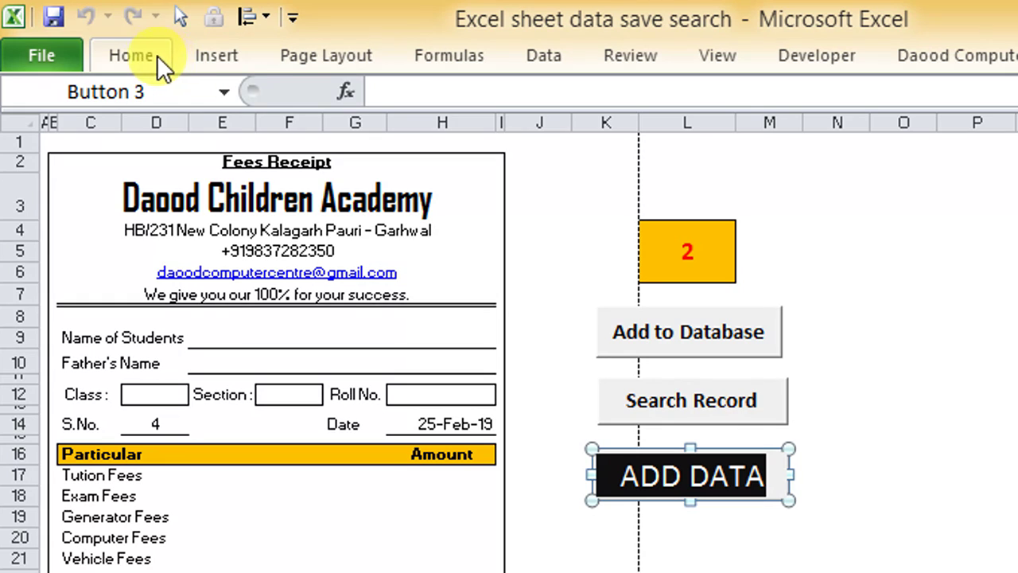
click(154, 57)
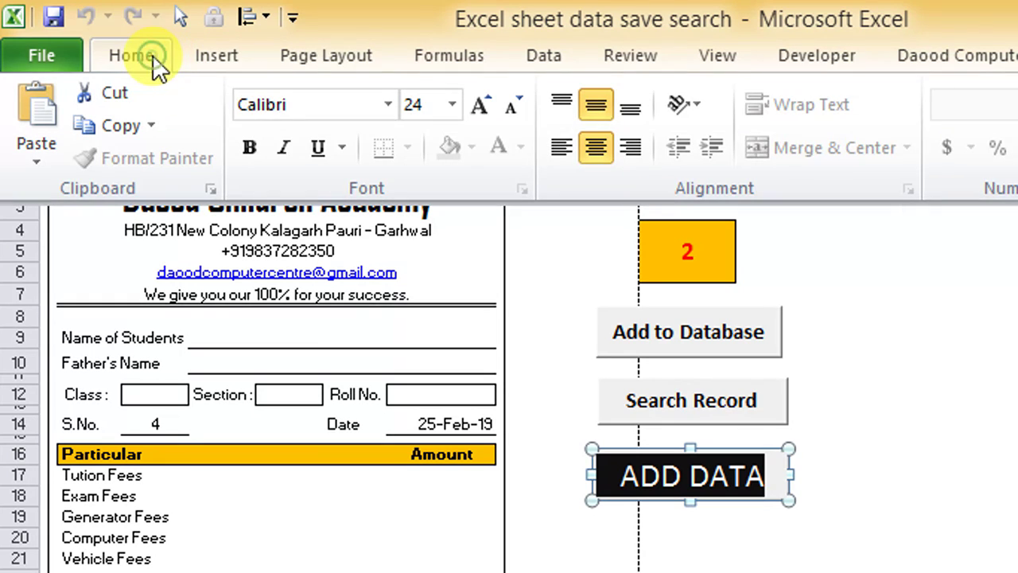
click(508, 106)
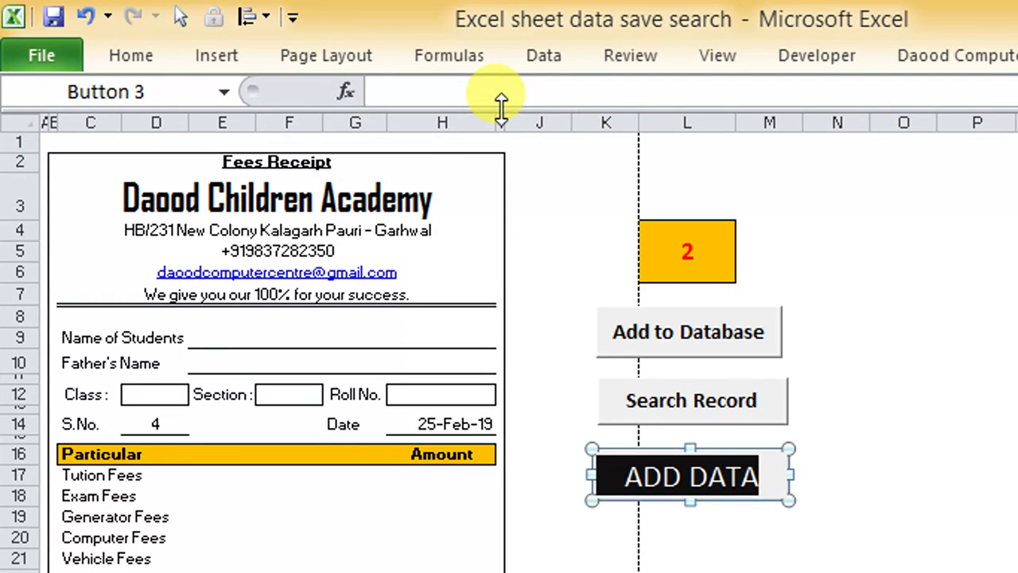
click(163, 53)
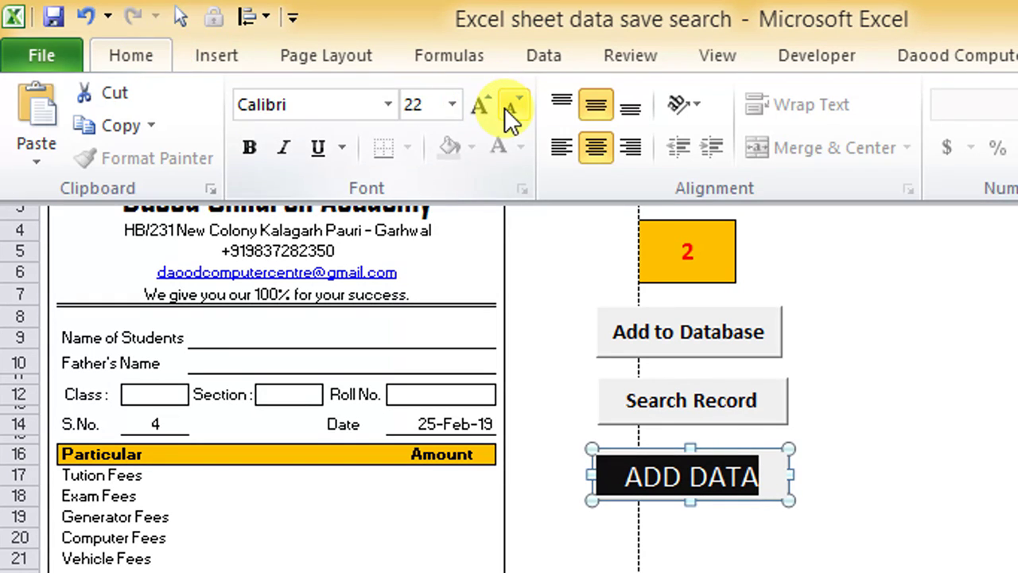
click(508, 108)
click(144, 52)
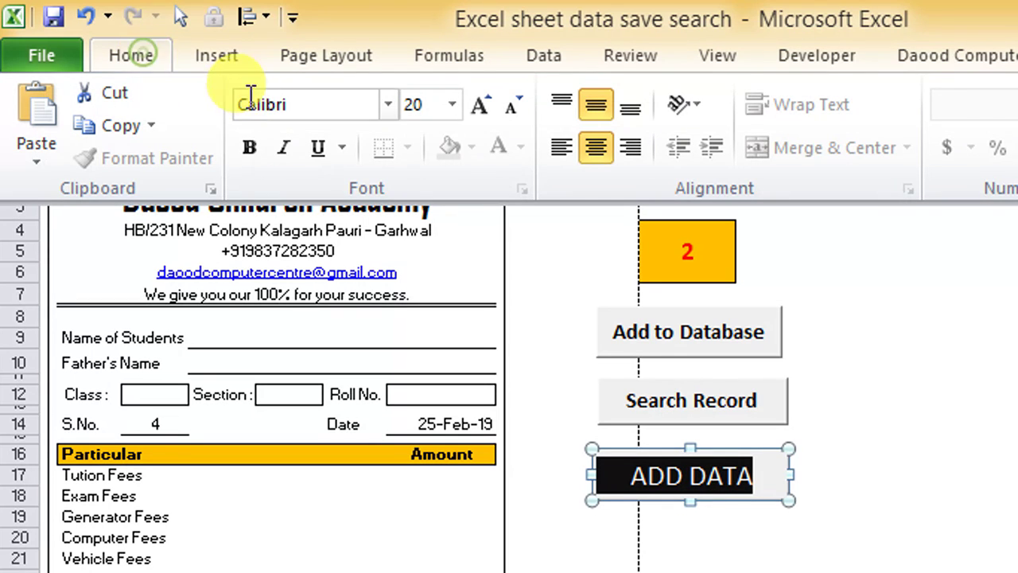
click(259, 146)
click(859, 493)
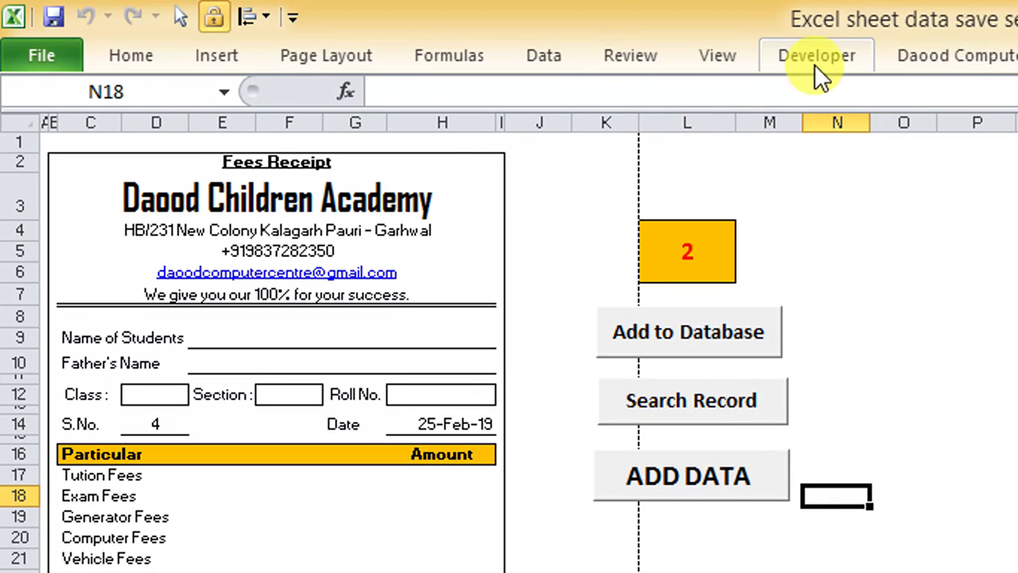
Step: Draw a fourth form button below ADD DATA and create its new Button4_Click macro
click(816, 57)
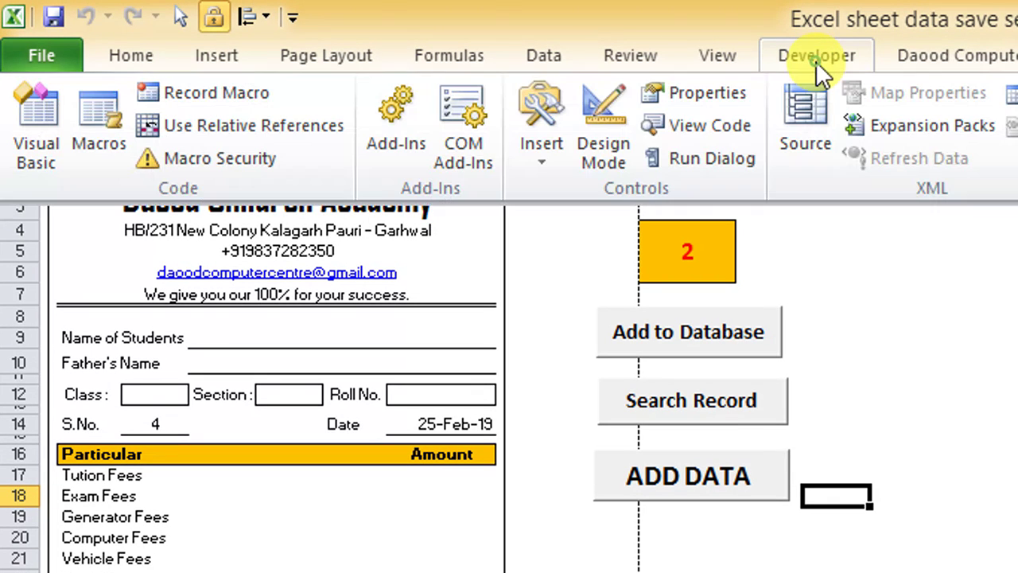
click(555, 162)
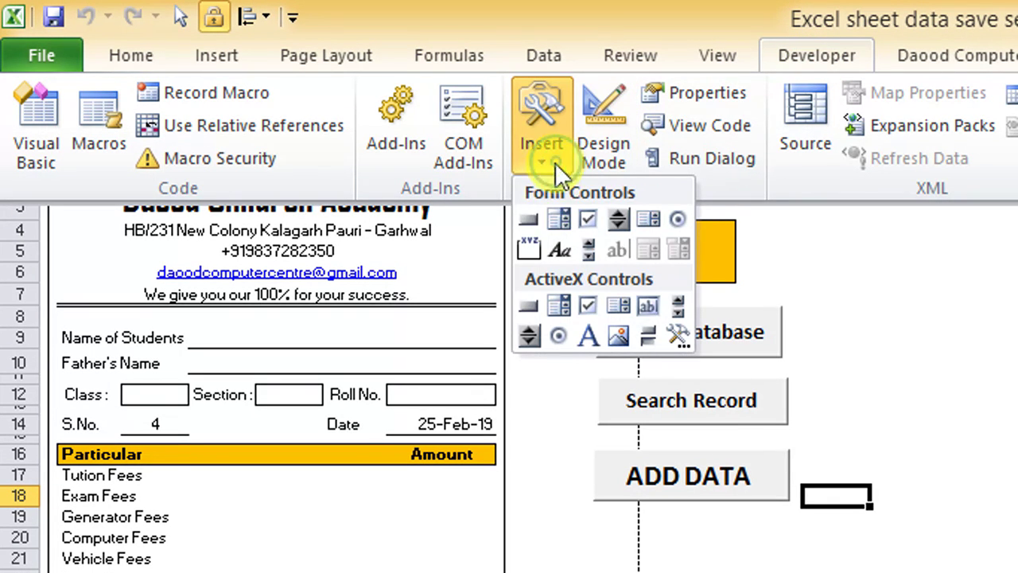
click(537, 219)
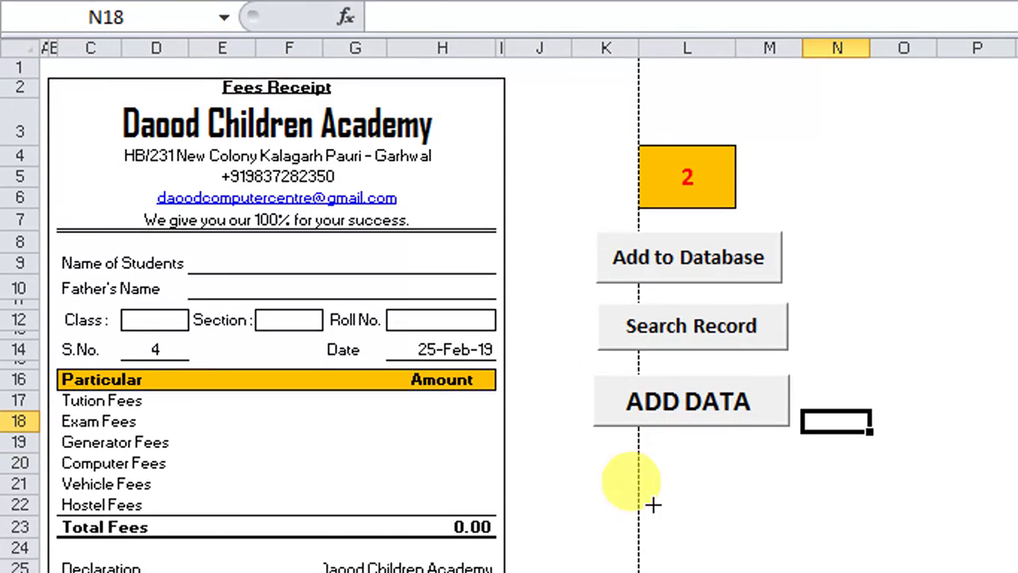
drag(596, 418, 788, 469)
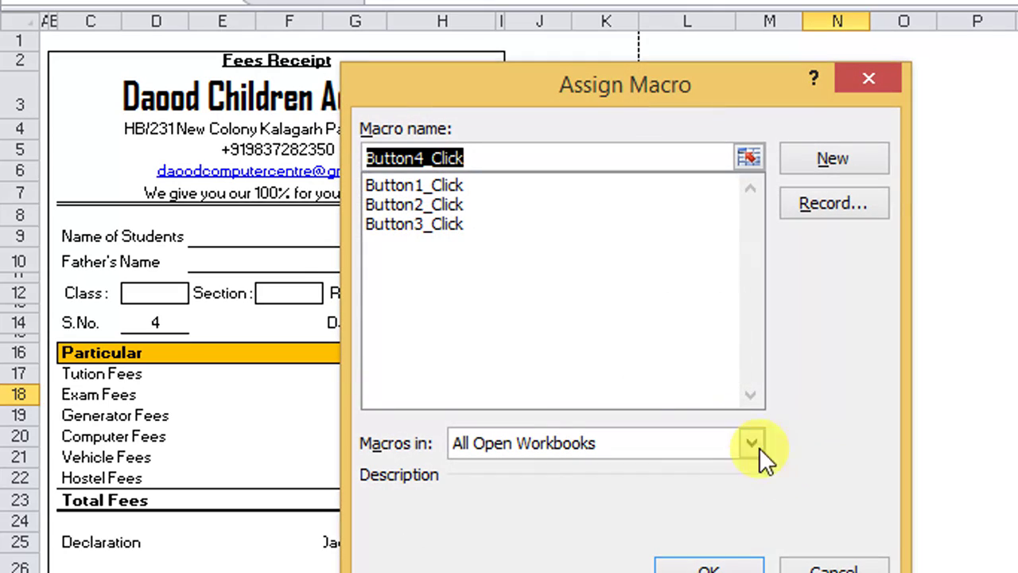
click(792, 164)
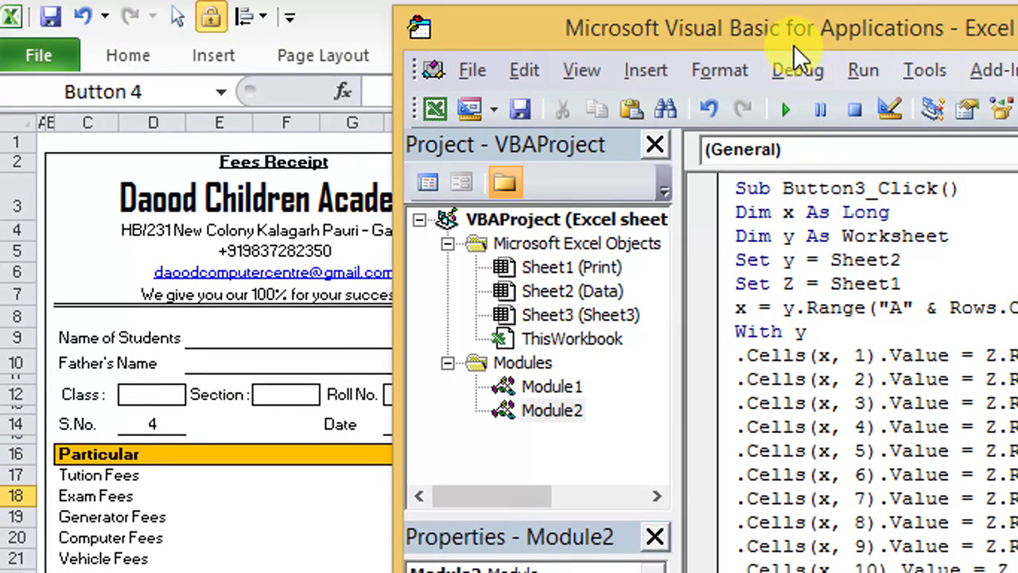
drag(793, 45, 596, 11)
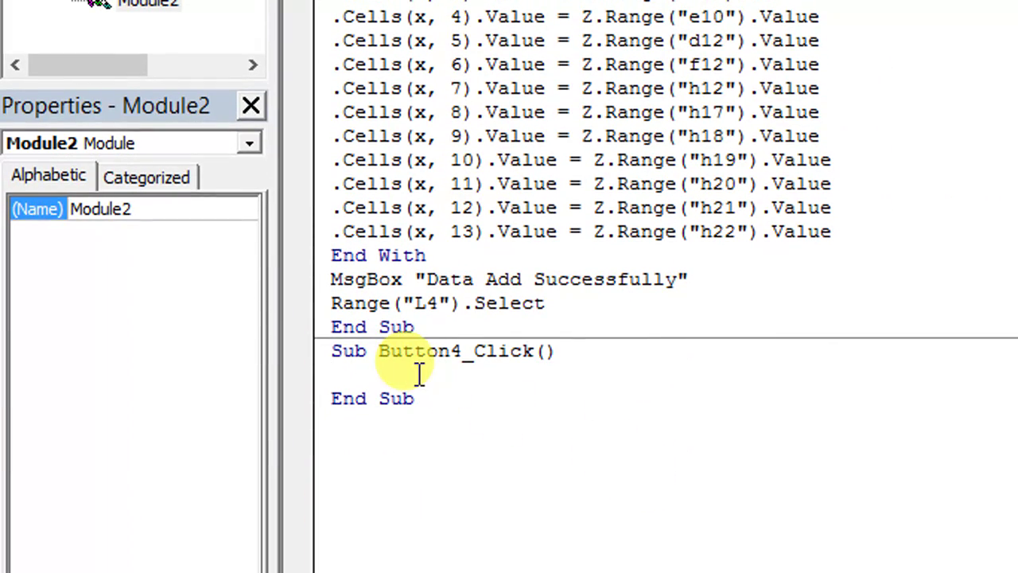
Step: Copy the Button2_Click search-record code from Module1
double_click(162, 85)
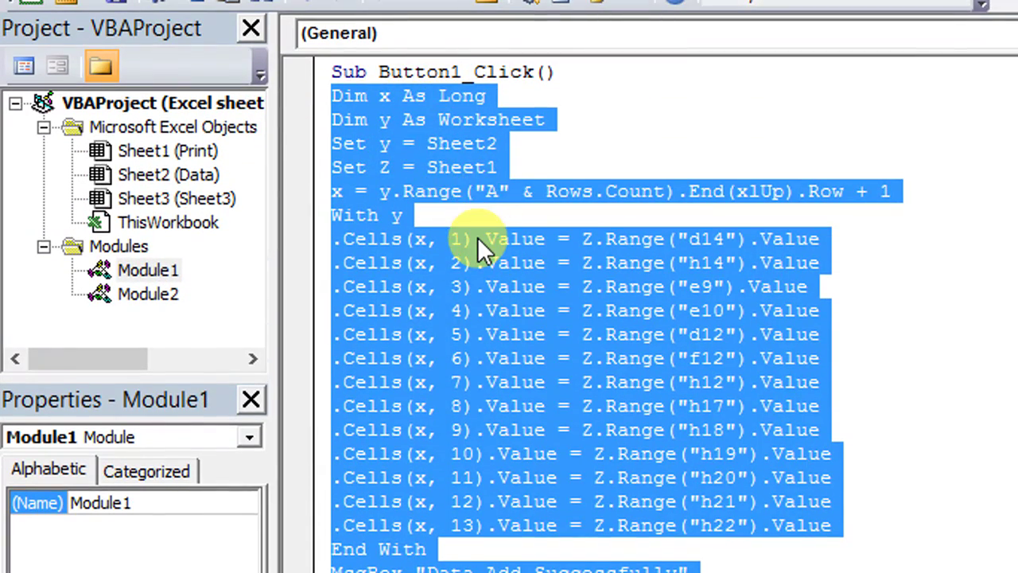
click(477, 237)
scroll(597, 374, down, 4)
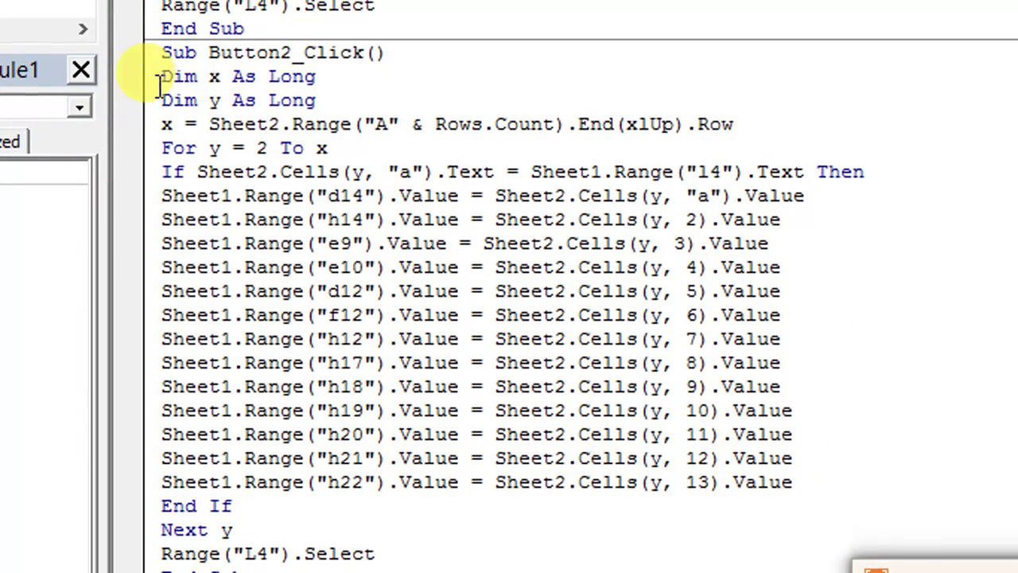
drag(159, 83, 168, 497)
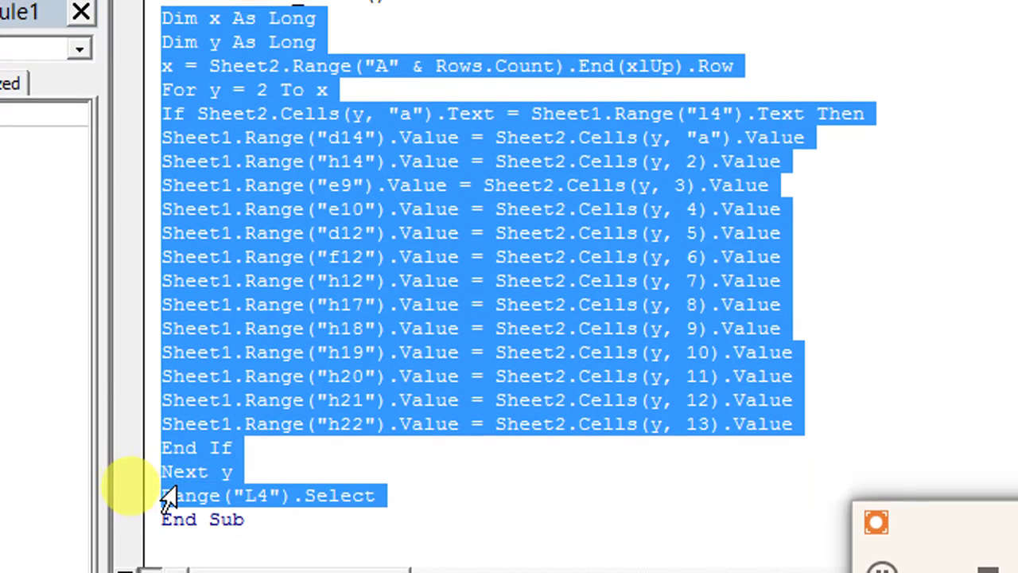
right_click(198, 131)
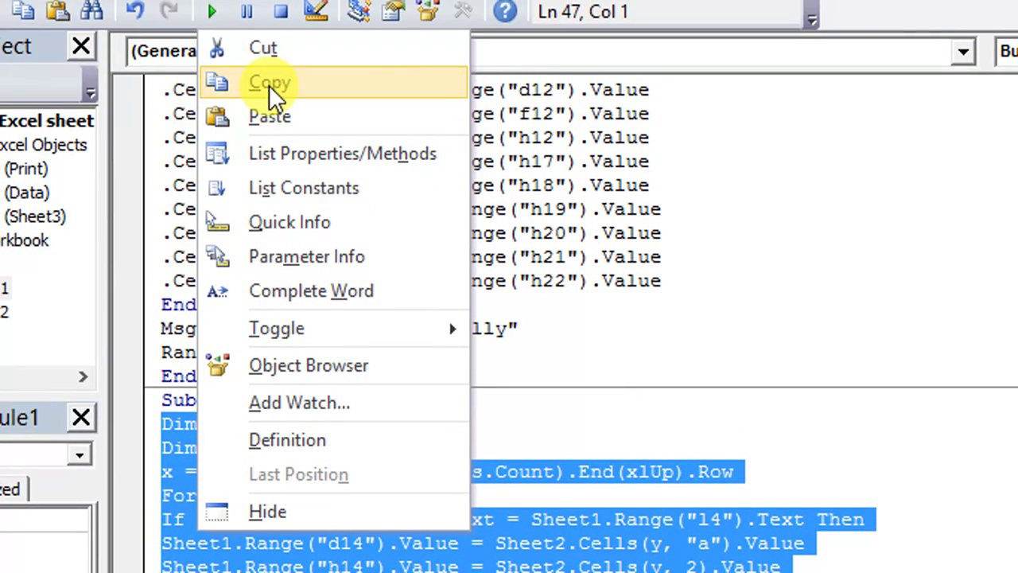
click(268, 85)
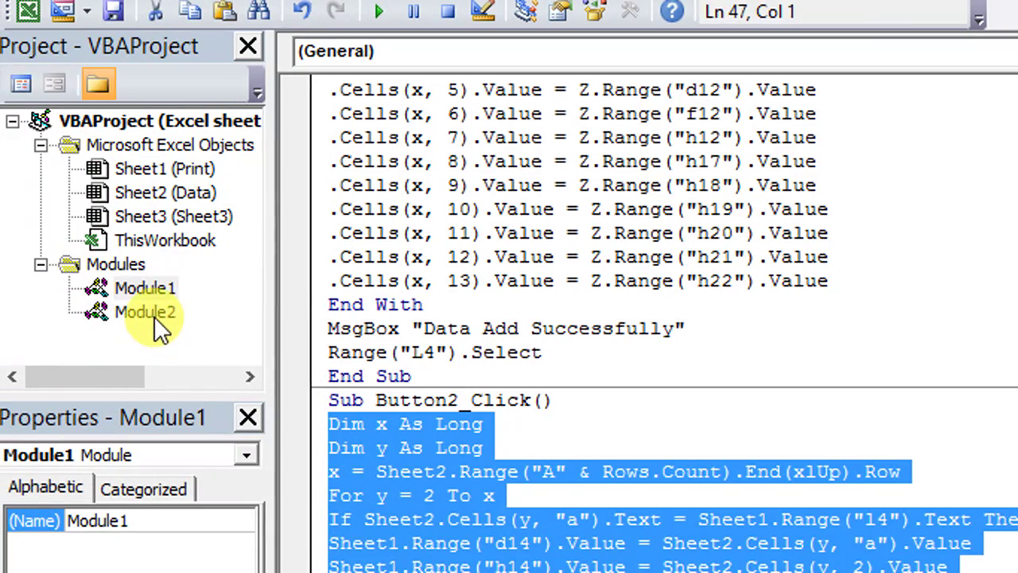
Step: Paste the copied code into the empty Button4_Click procedure in Module2
double_click(153, 316)
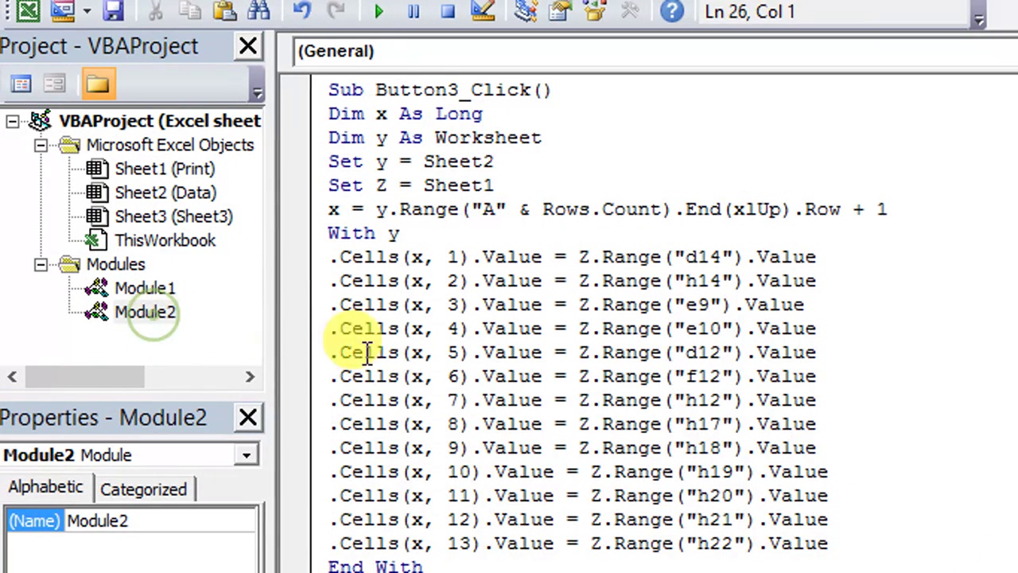
click(401, 468)
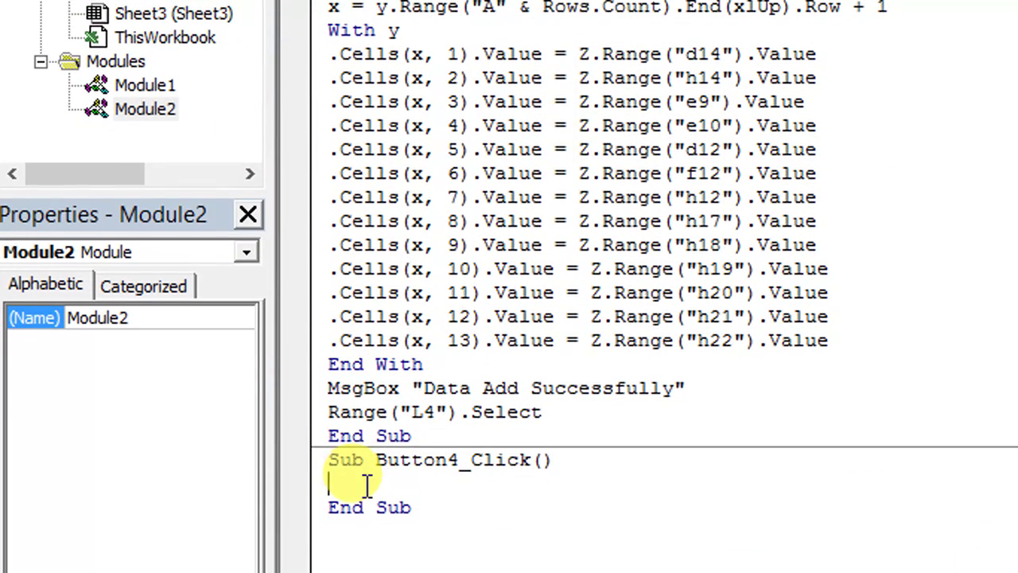
right_click(364, 477)
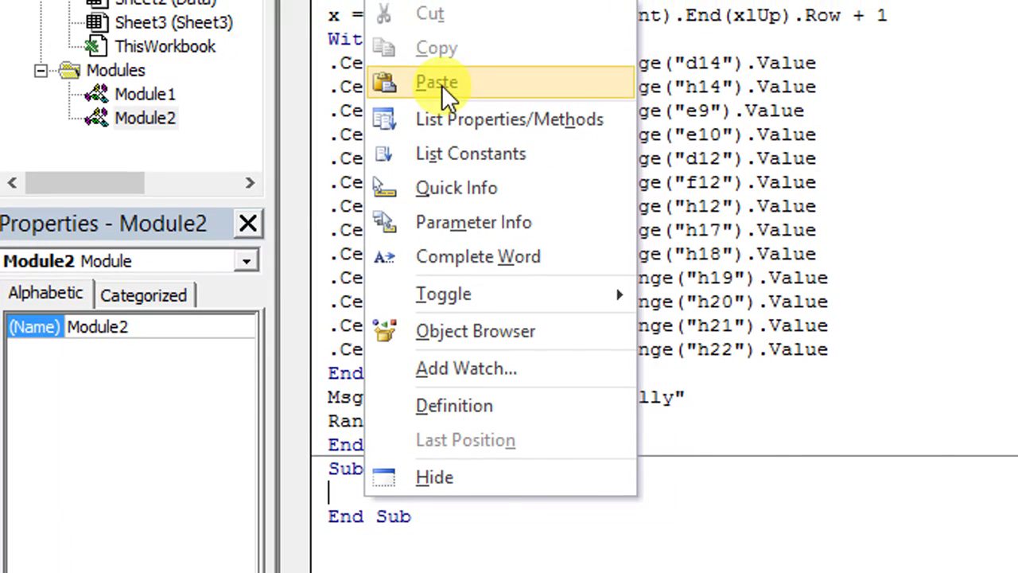
click(436, 70)
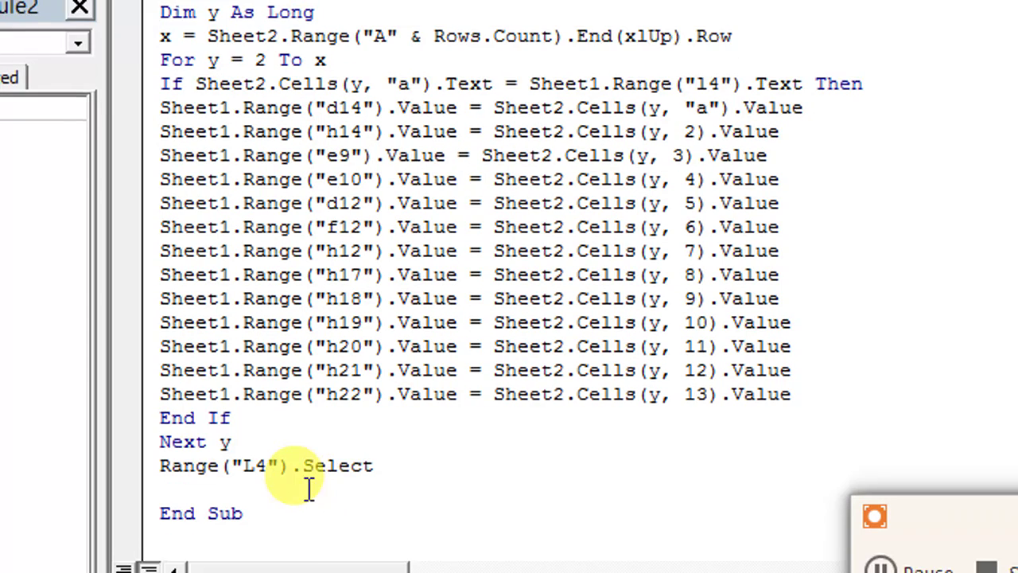
Step: Add blank lines above and below the pasted Button4_Click procedure
key(Return)
key(Return)
key(Return)
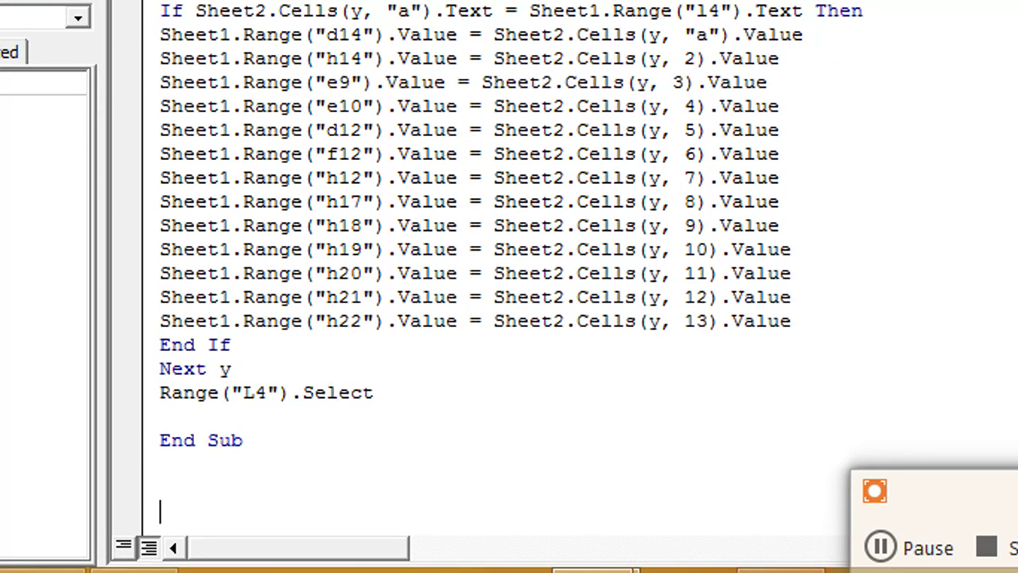
key(Return)
key(Return)
key(Return)
key(Return)
key(Return)
key(Return)
key(Return)
key(Return)
key(Return)
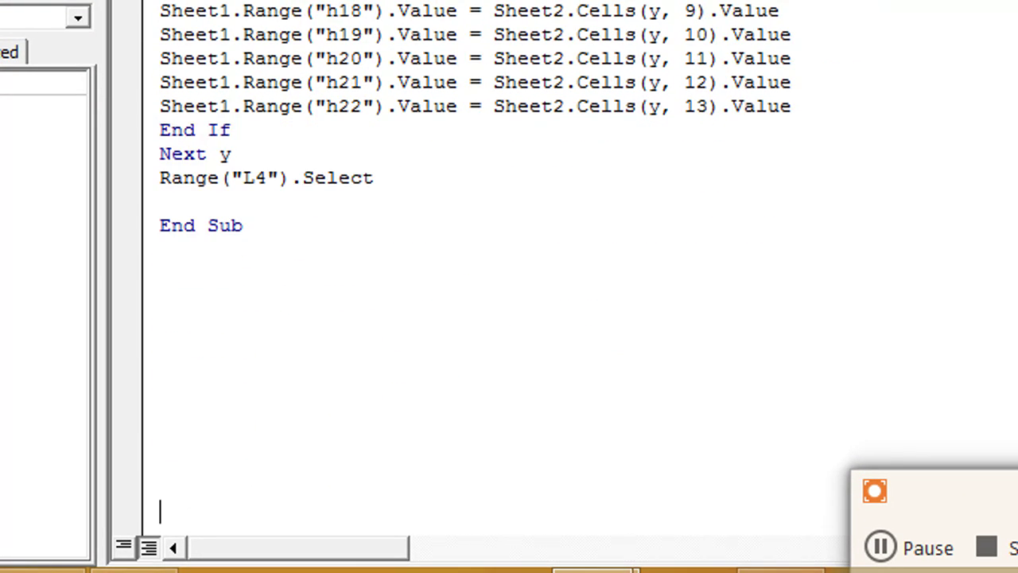
click(159, 96)
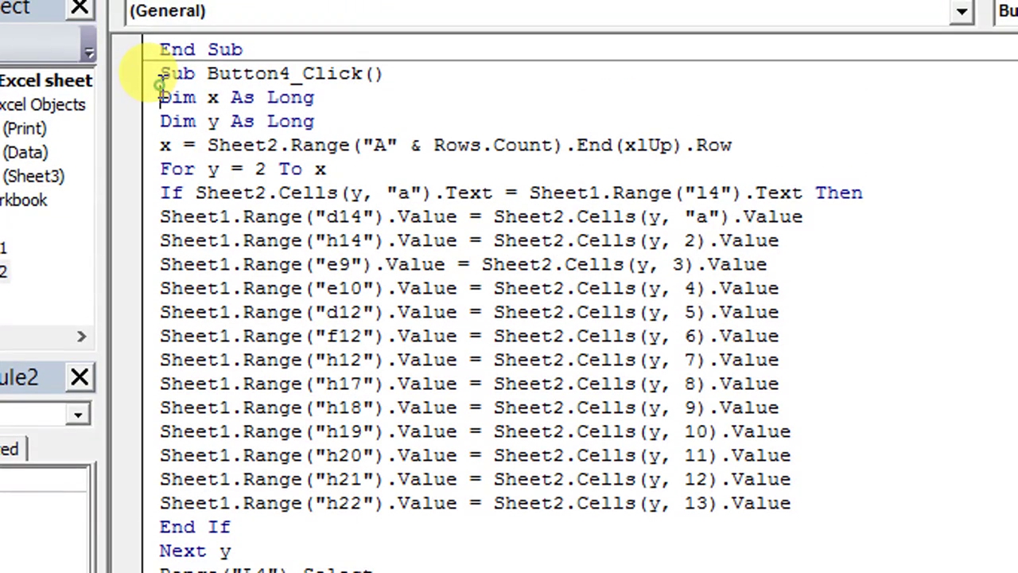
click(160, 74)
key(Return)
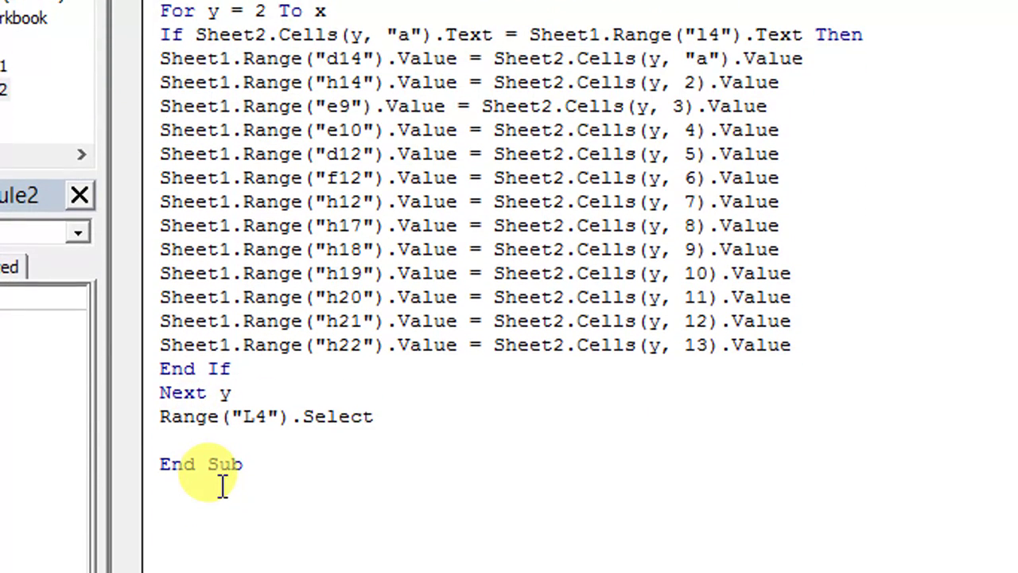
click(225, 487)
key(Return)
key(Return)
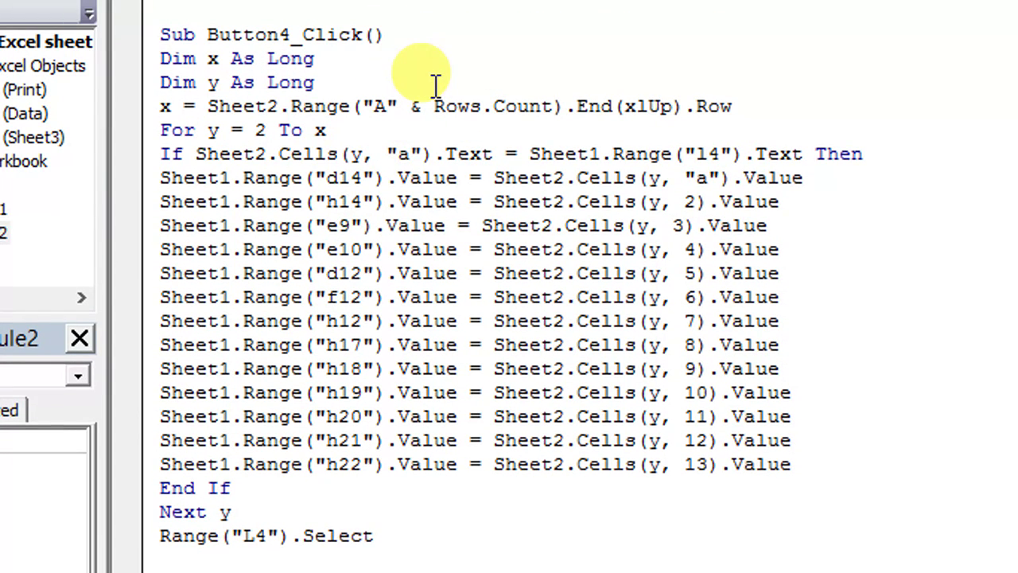
mouse_move(160, 88)
mouse_down()
mouse_move(208, 88)
mouse_move(218, 111)
mouse_up()
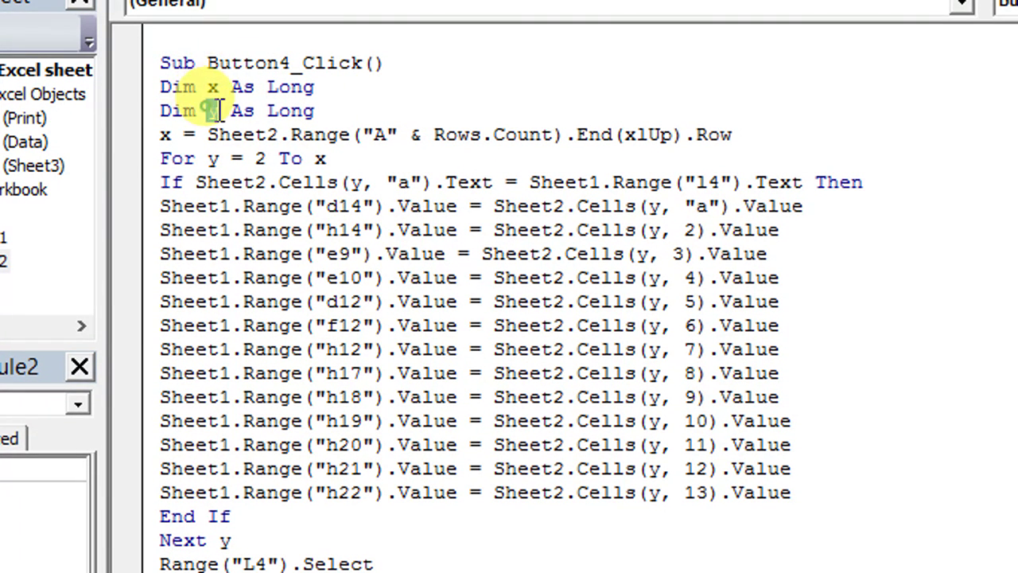
drag(159, 88, 316, 87)
drag(160, 111, 315, 112)
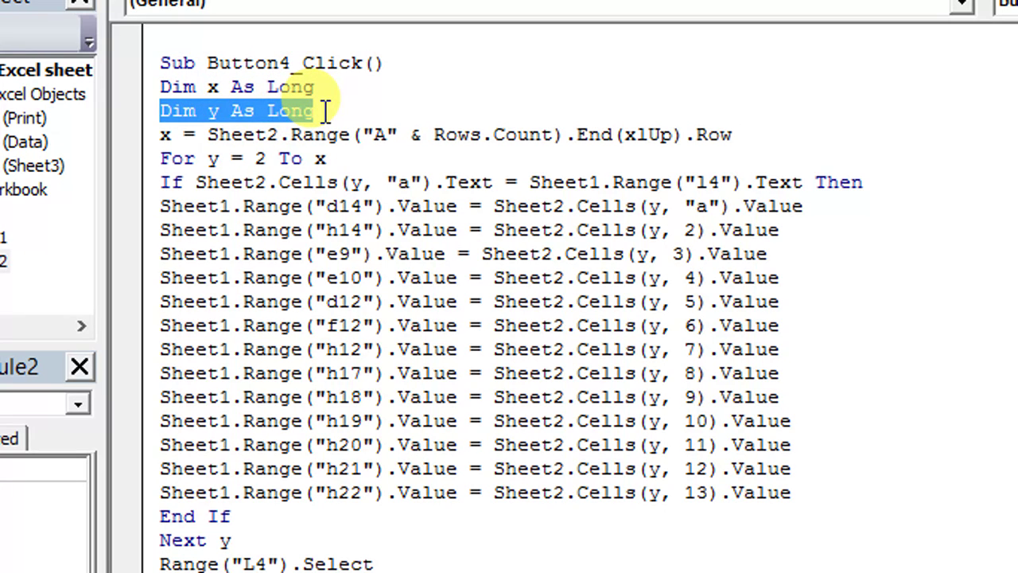
double_click(165, 135)
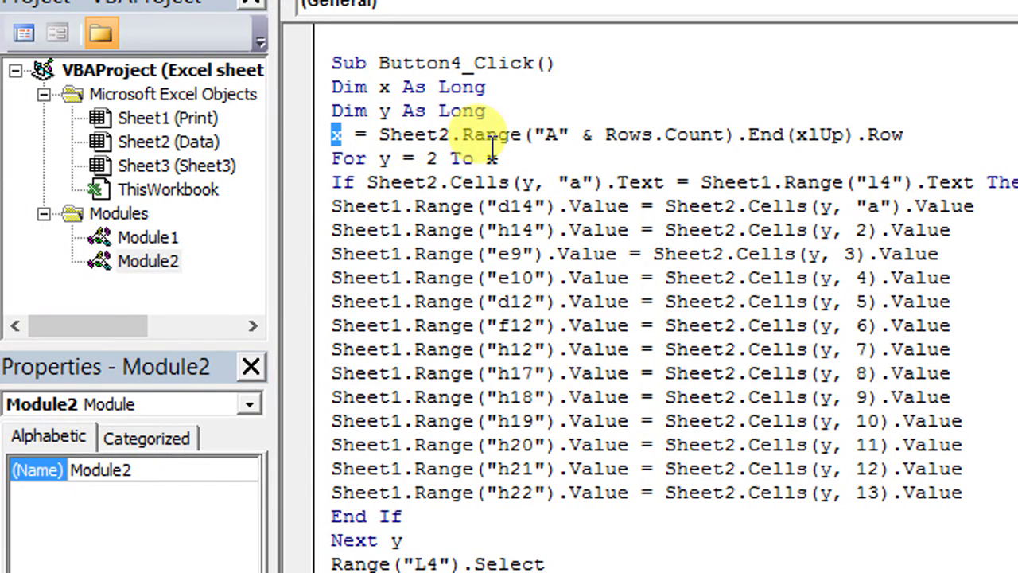
double_click(548, 135)
double_click(549, 135)
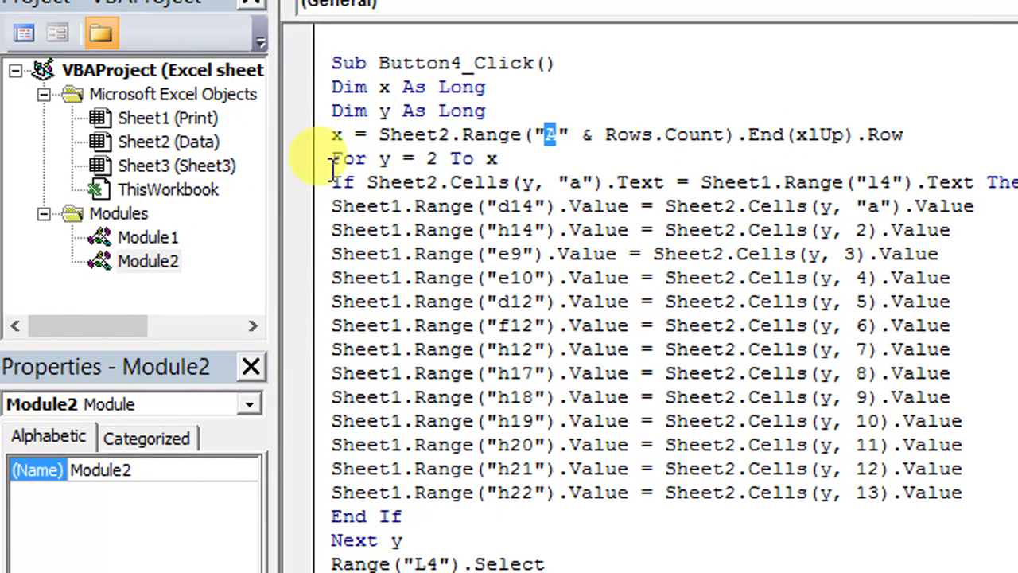
click(334, 159)
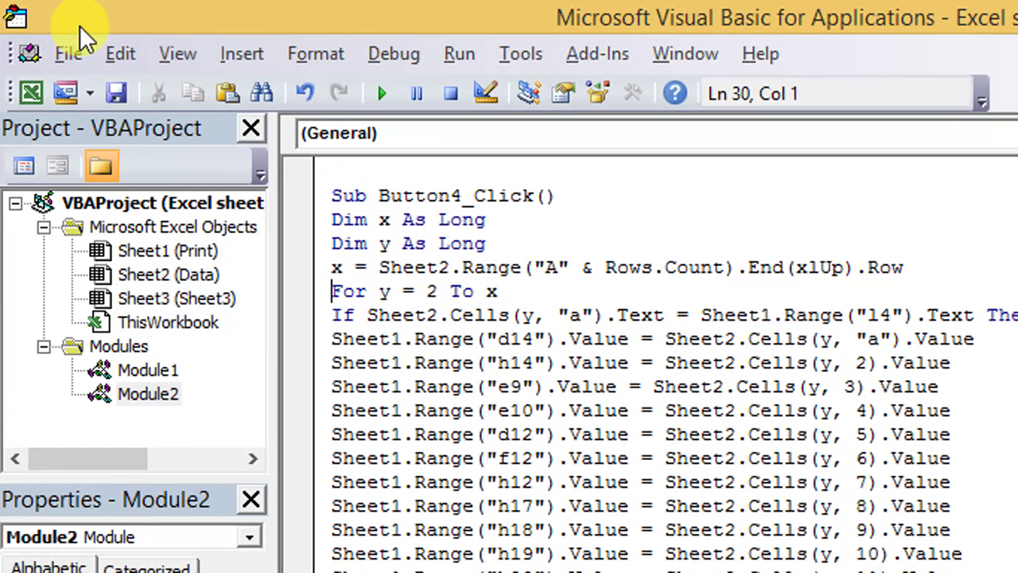
Step: On the Data sheet, re-enter serial number 3 in cell A8
double_click(80, 25)
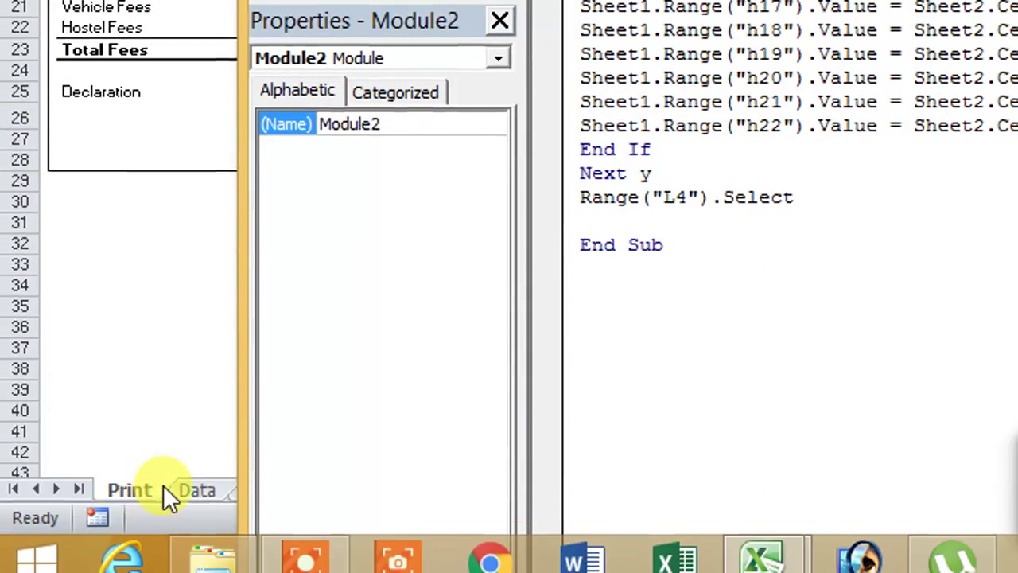
click(195, 490)
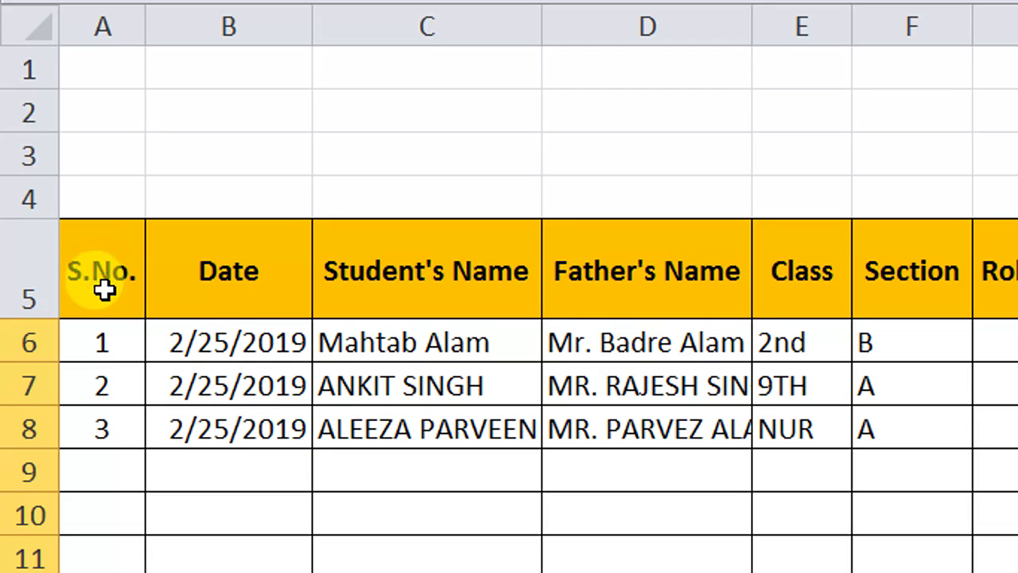
click(106, 84)
drag(107, 84, 102, 442)
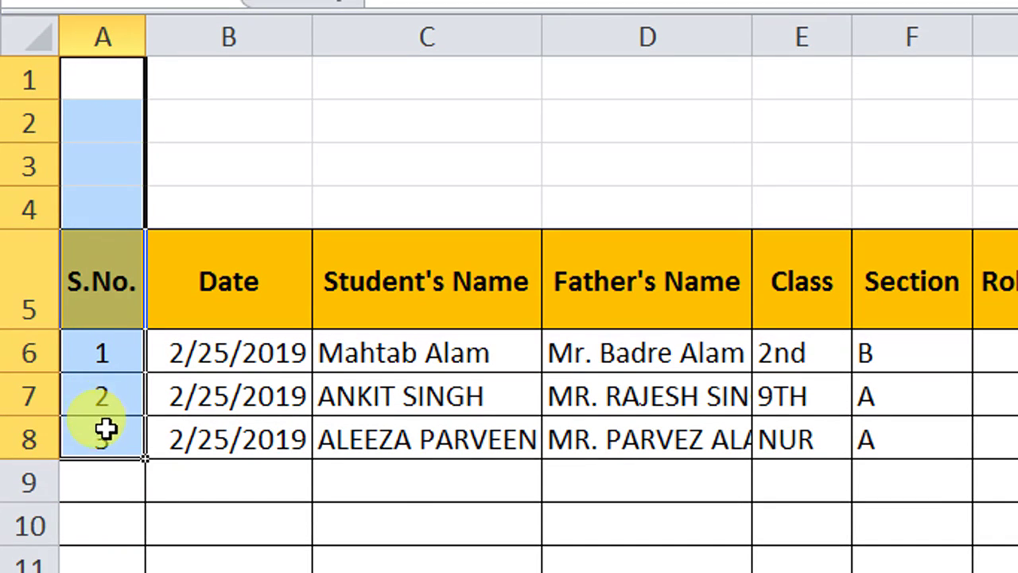
click(101, 442)
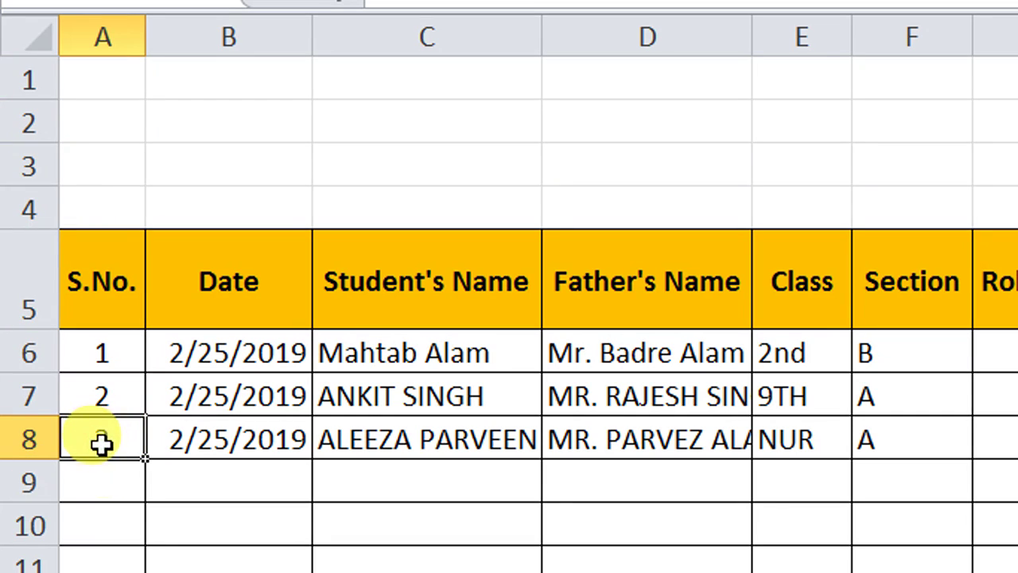
text(3)
key(Return)
click(109, 441)
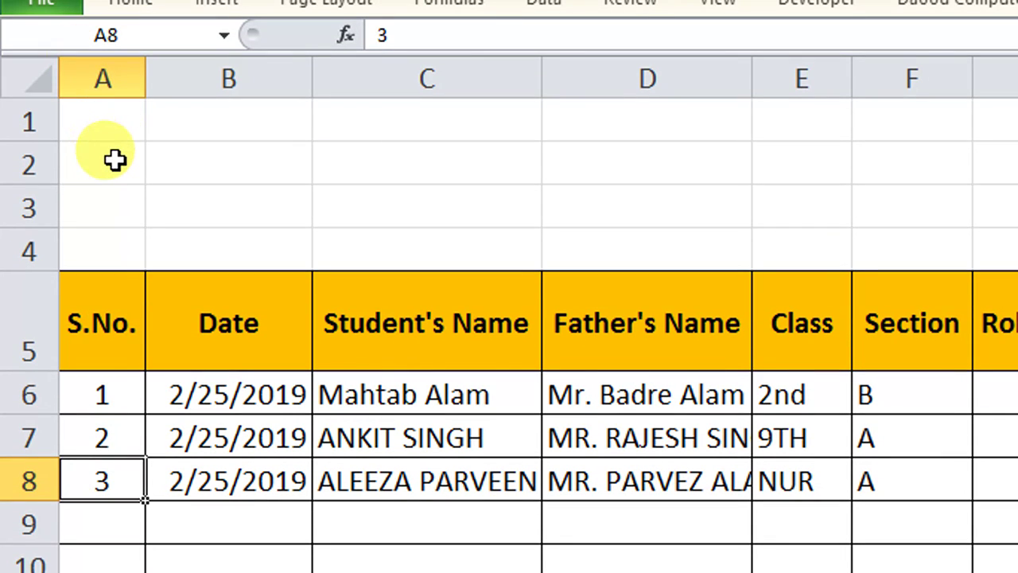
Step: Review serial numbers 1, 2 and 3 in column A, then return to the VBA editor
click(109, 157)
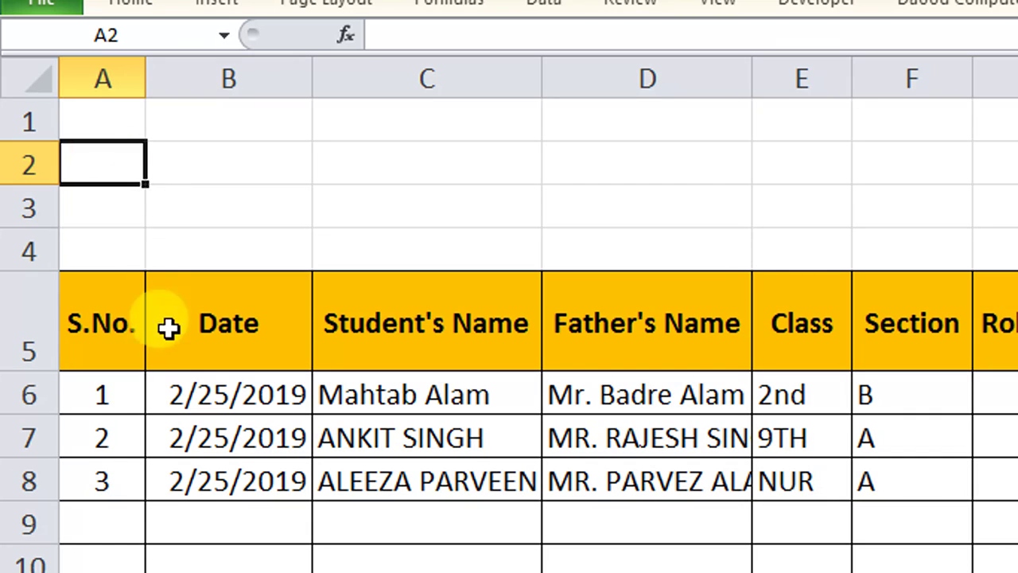
click(117, 471)
drag(103, 166, 108, 474)
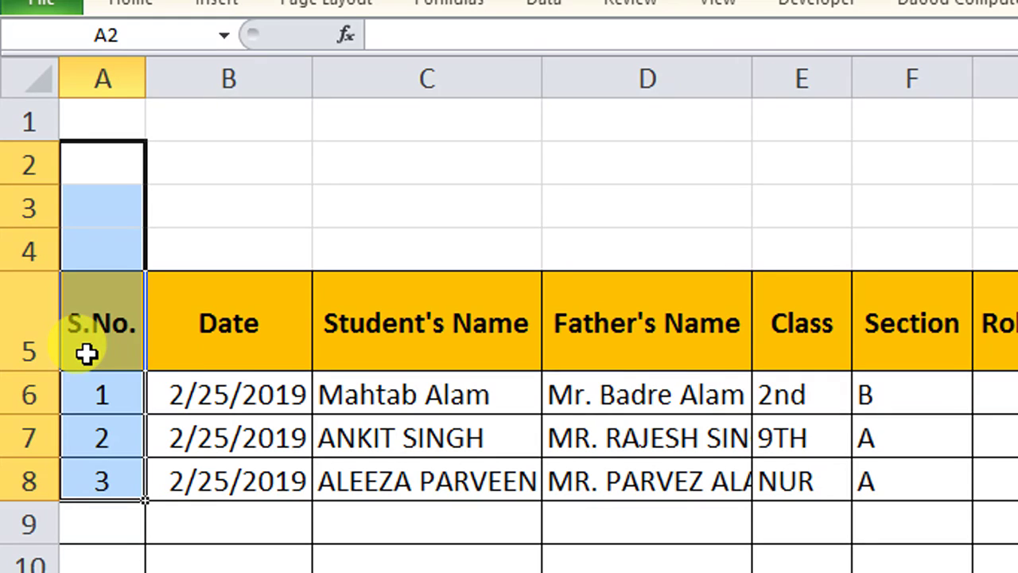
click(125, 401)
click(118, 449)
click(115, 474)
click(115, 438)
click(118, 398)
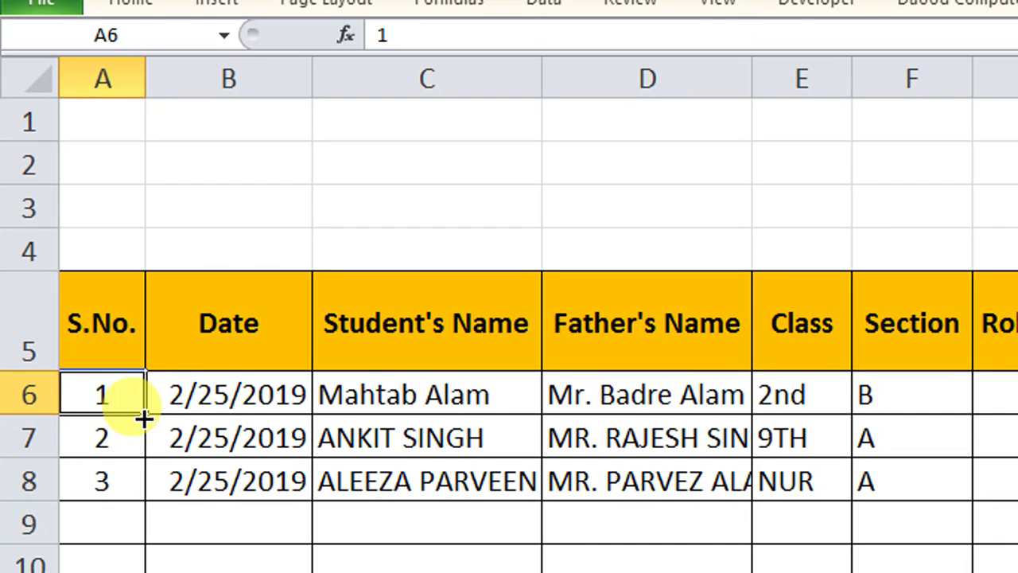
click(106, 432)
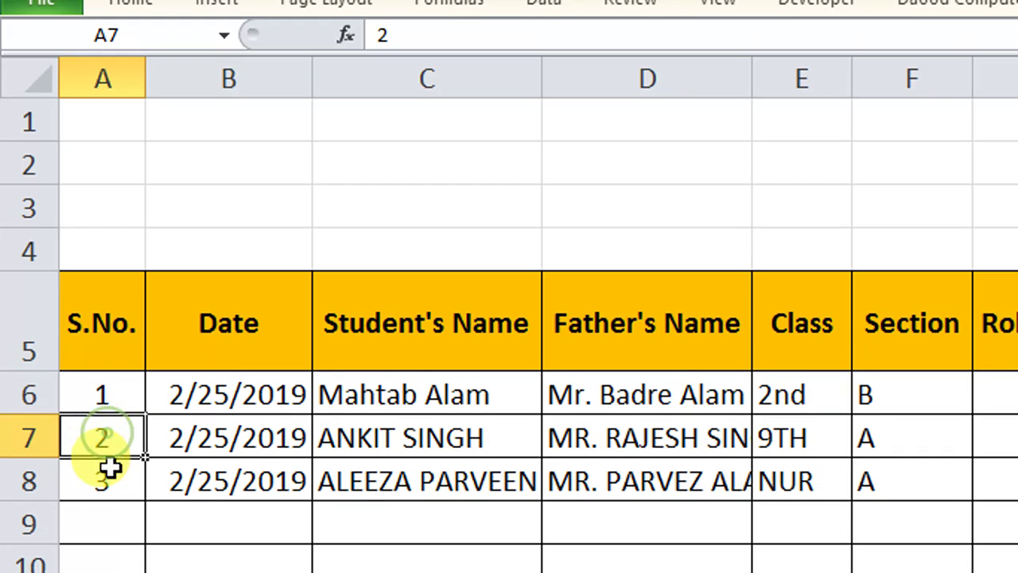
click(110, 469)
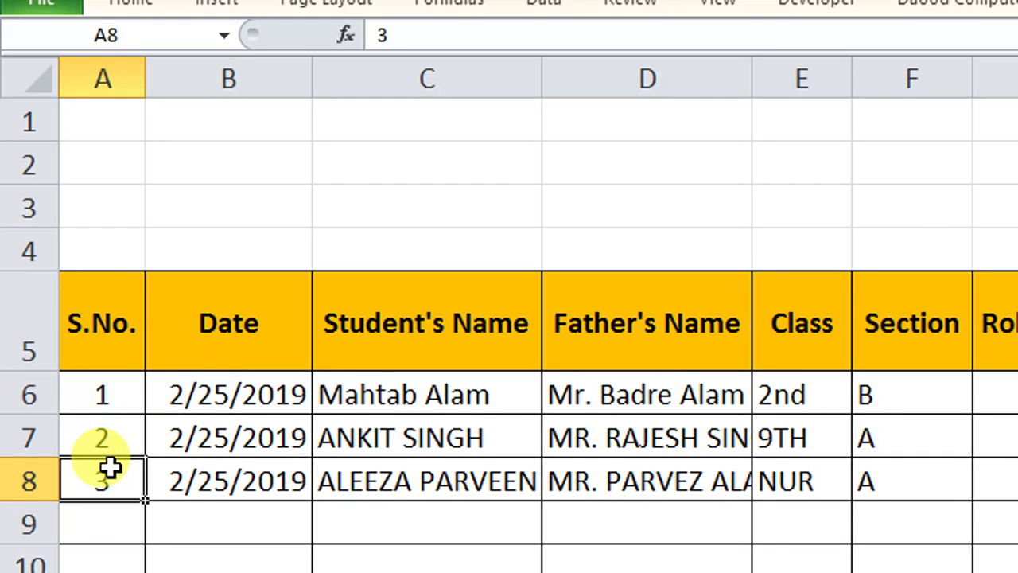
key(alt+F11)
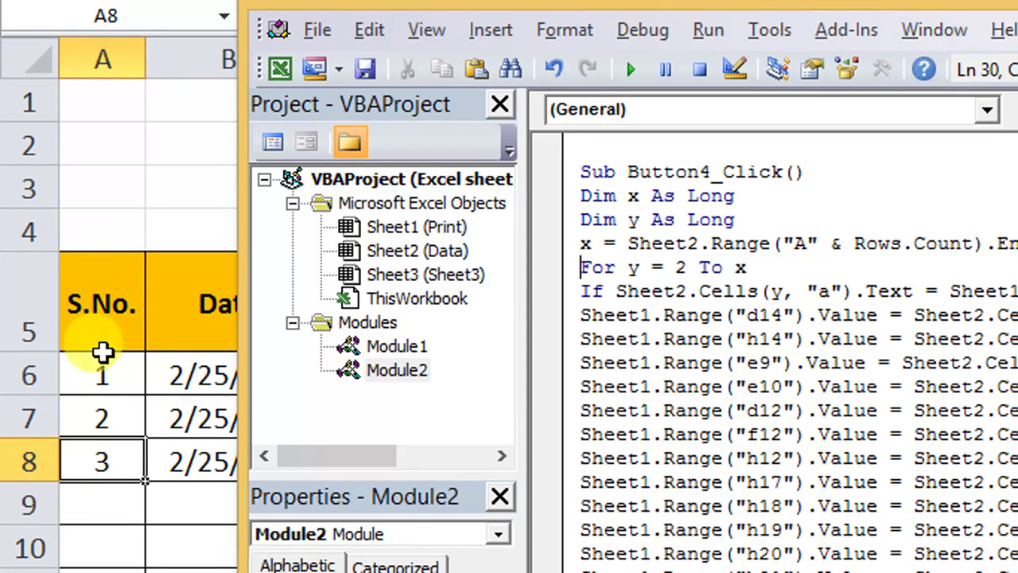
click(103, 354)
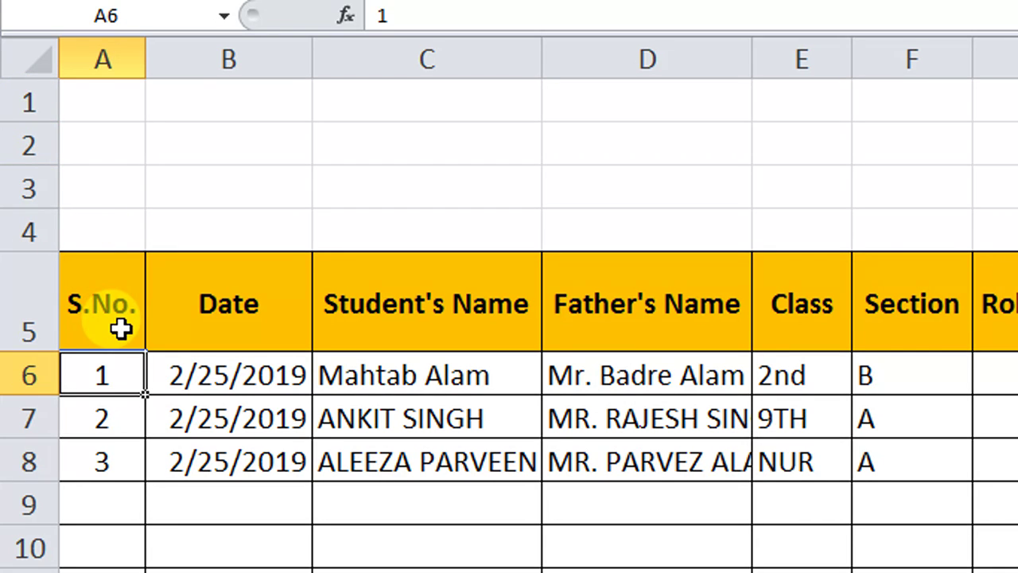
key(alt+F11)
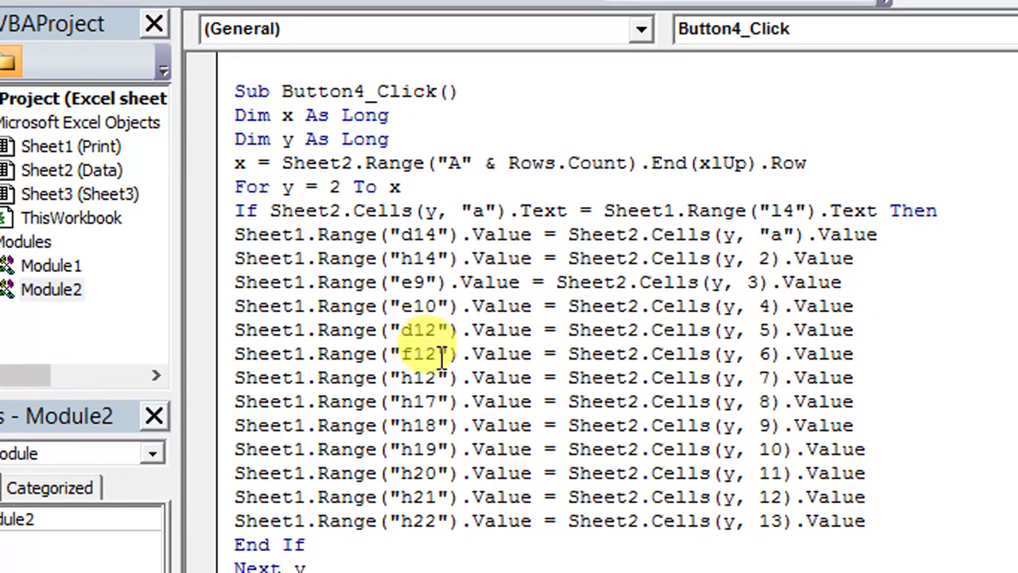
click(249, 211)
double_click(248, 210)
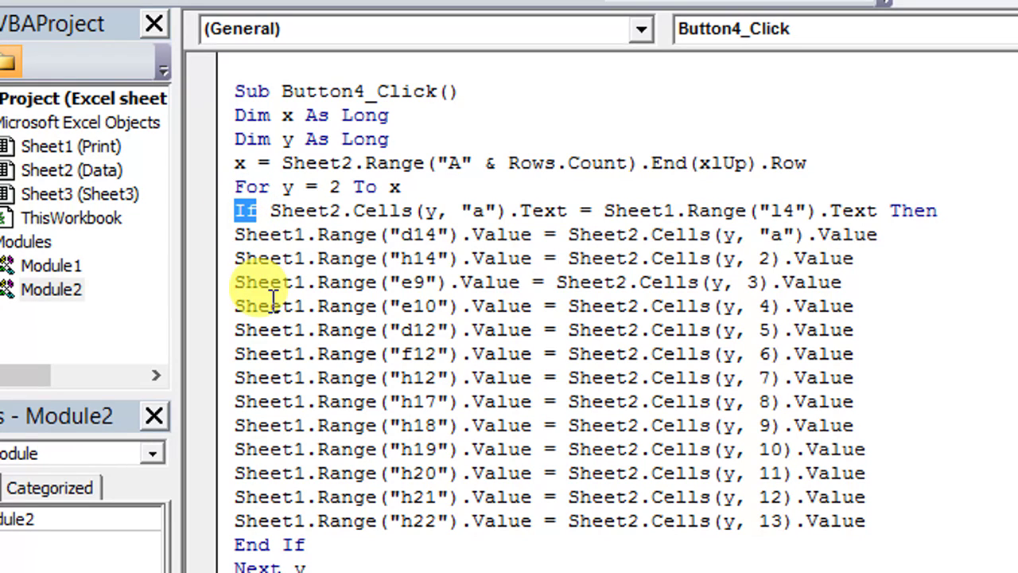
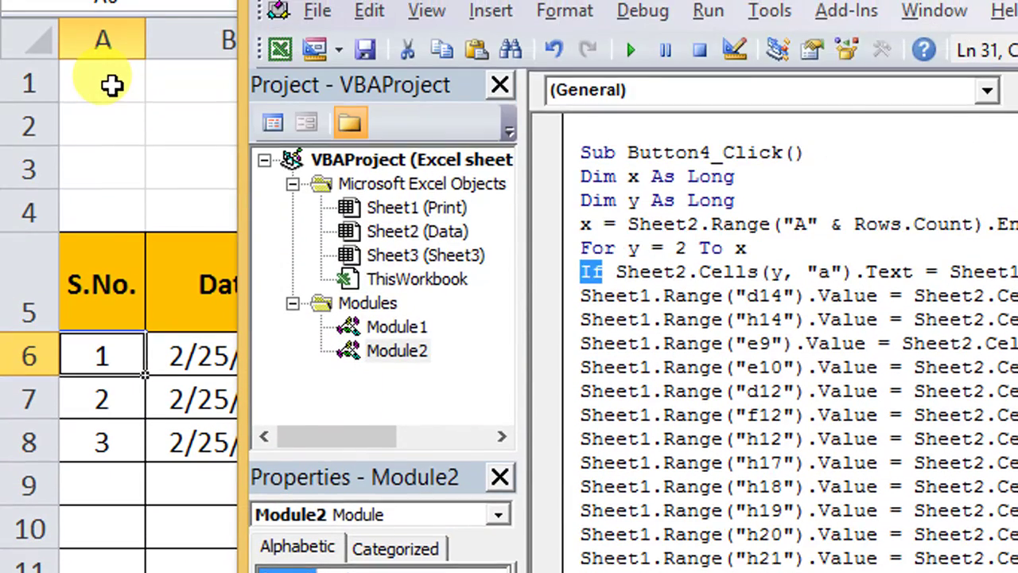
Step: Enter 100 in A1 and 54 in A2
click(133, 104)
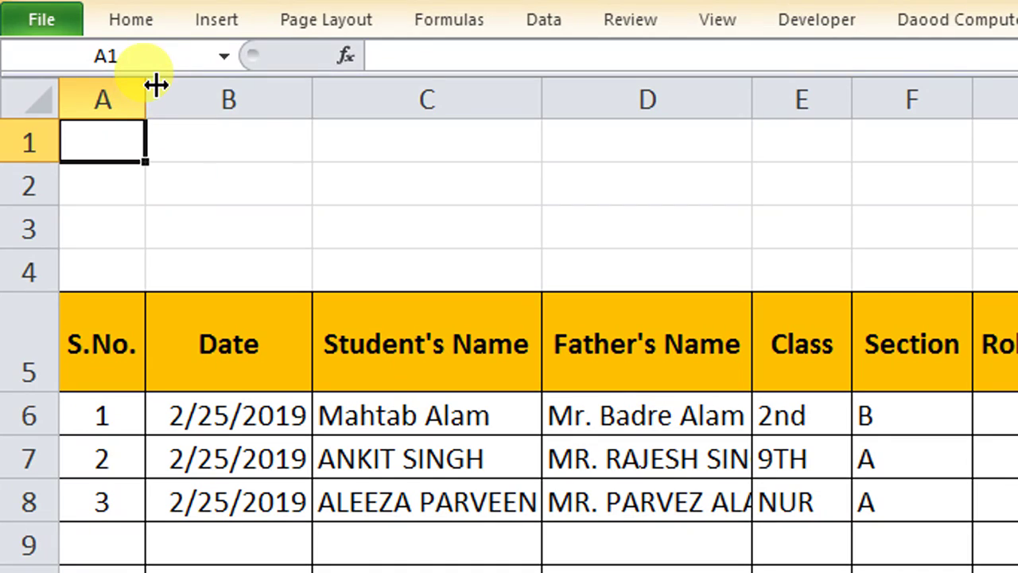
text(100)
key(Return)
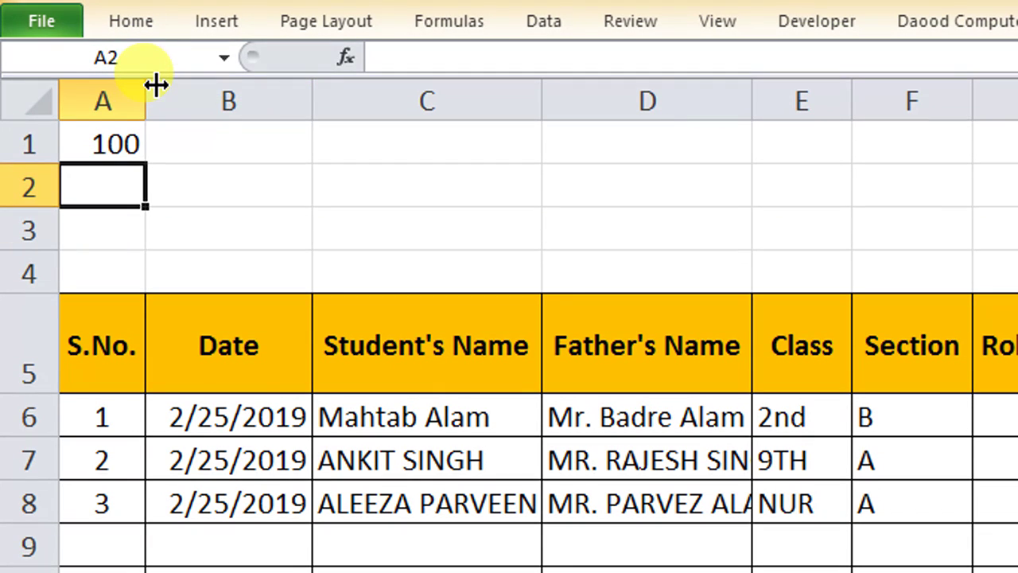
text(54)
key(Return)
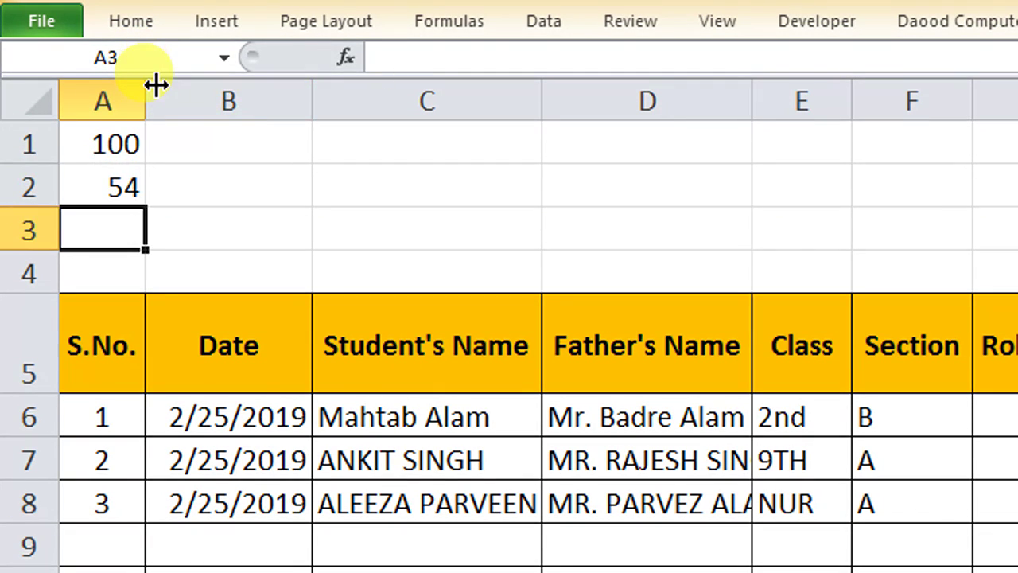
Step: Start B1's IF formula testing A1>=80 with "VERY GOOD" as the true result
click(228, 145)
text(=)
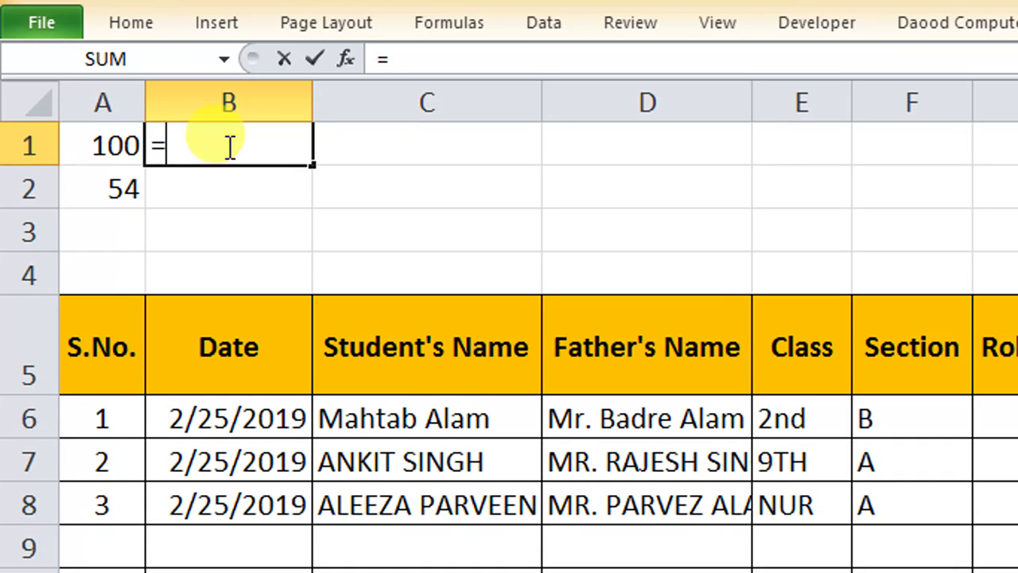
text(IF)
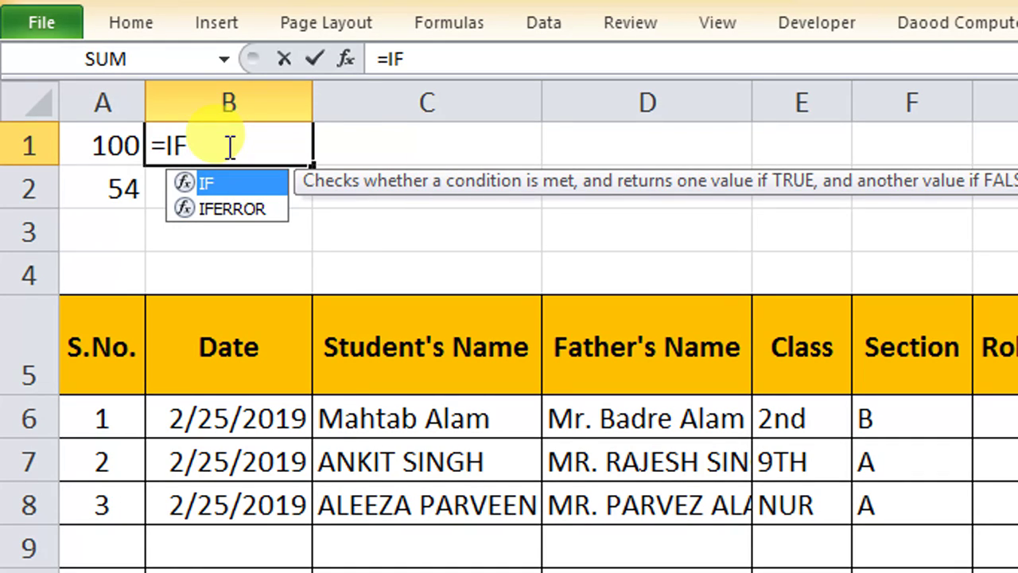
text(()
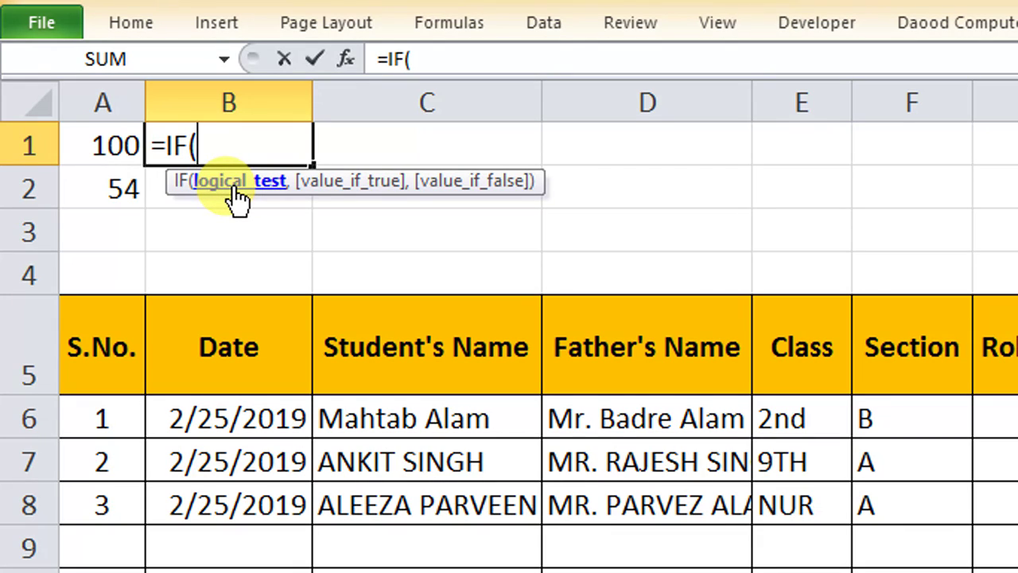
click(118, 146)
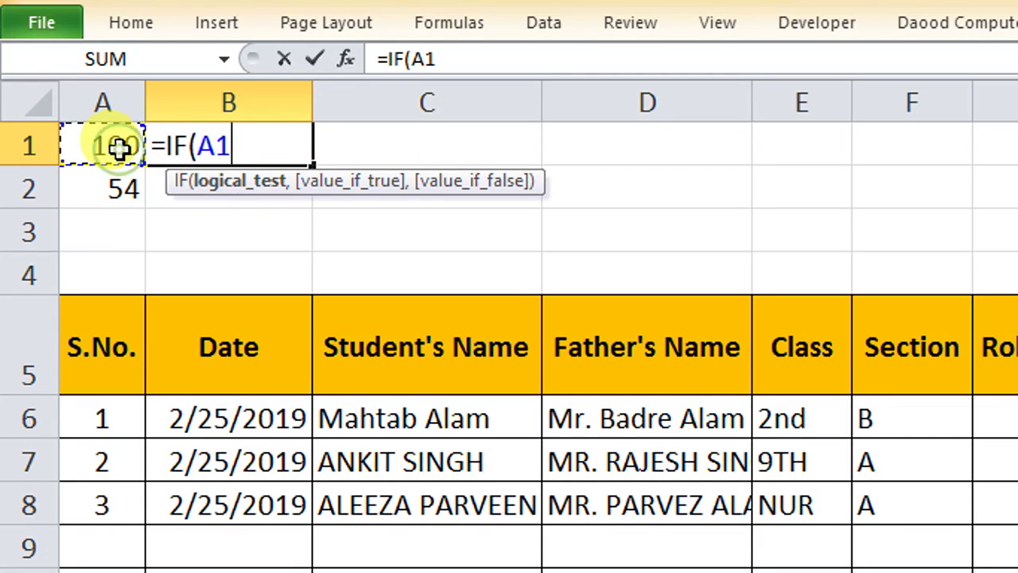
text(>80)
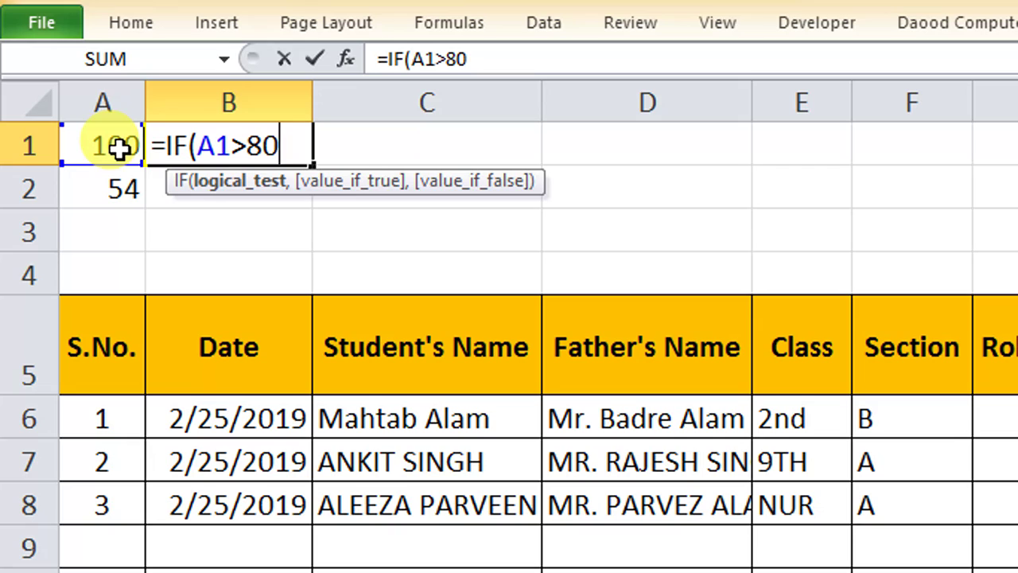
key(BackSpace)
key(BackSpace)
text(=80,")
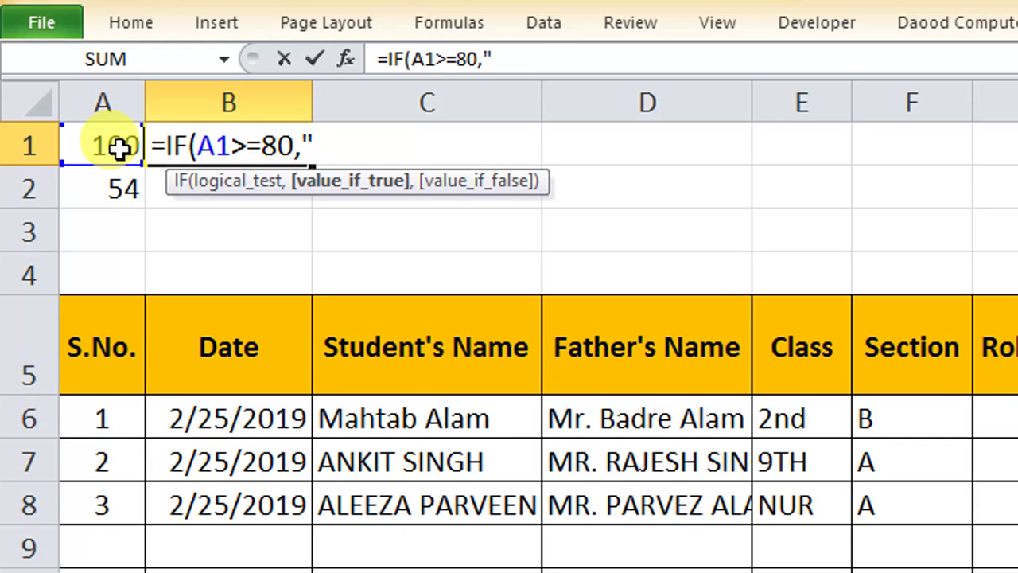
text(VERY GOOD")
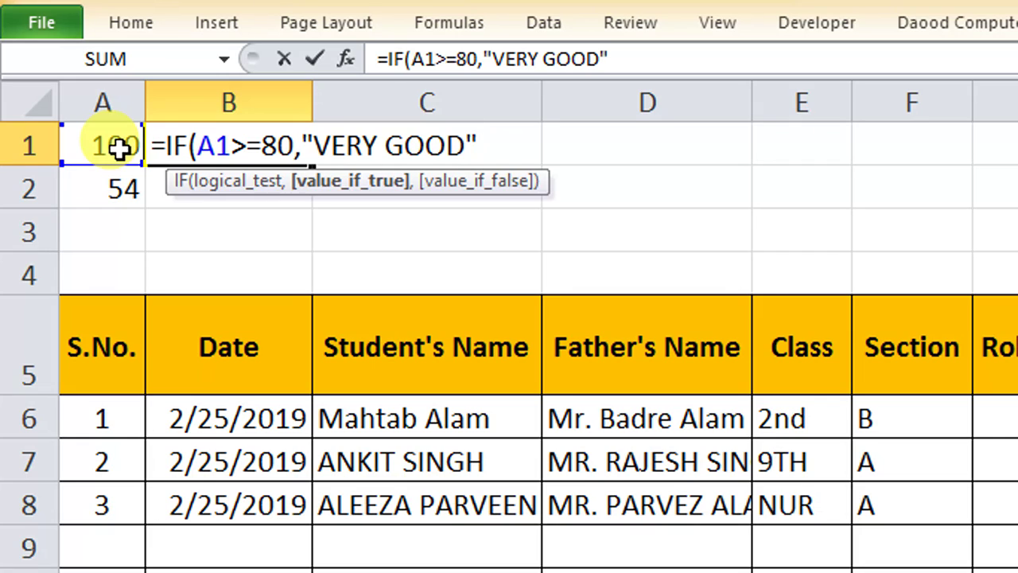
text(,)
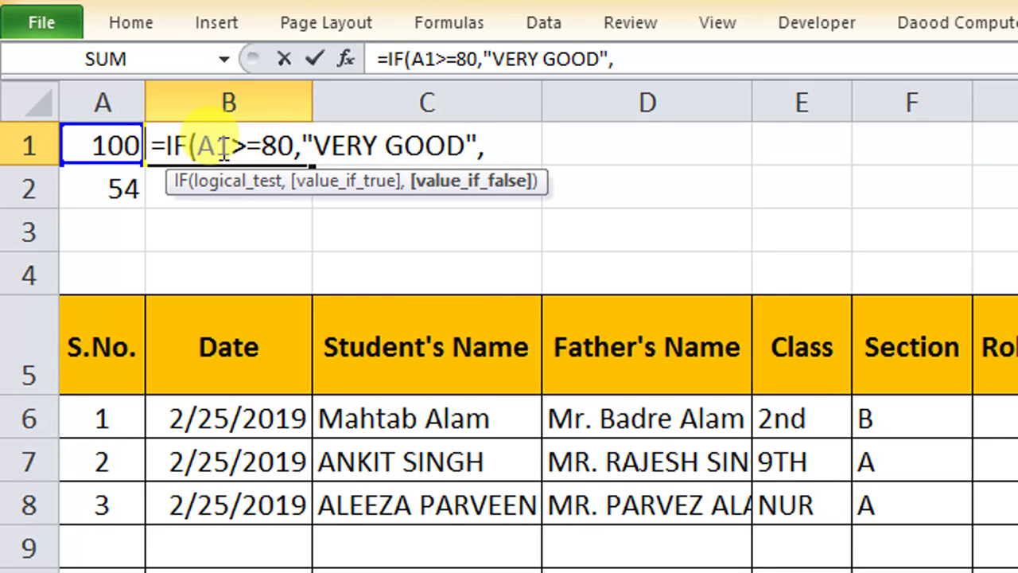
Step: Highlight the condition and true-result arguments, then finish B1's formula with "GOOD" as the false result
click(235, 181)
drag(196, 146, 299, 151)
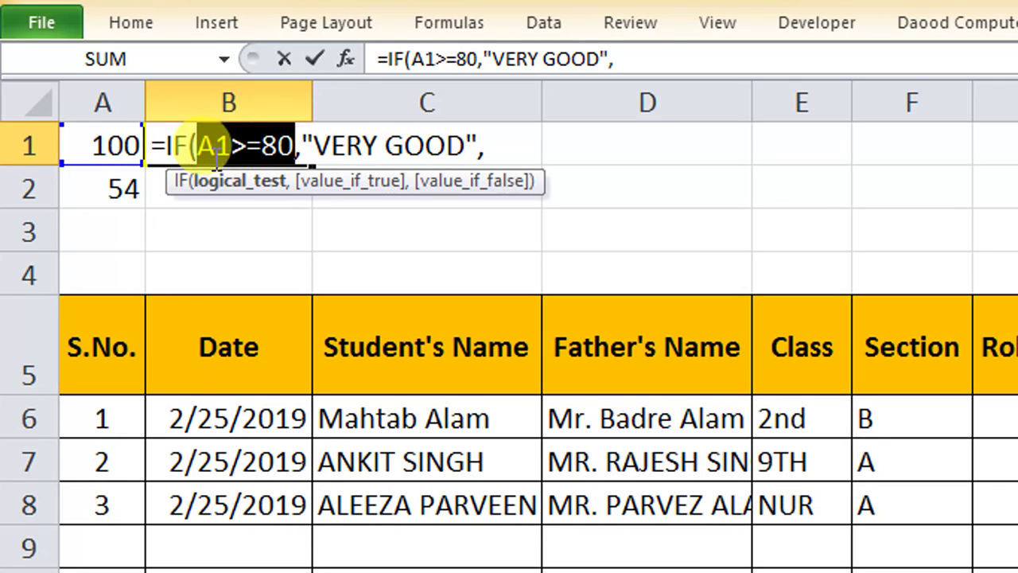
click(298, 150)
click(302, 147)
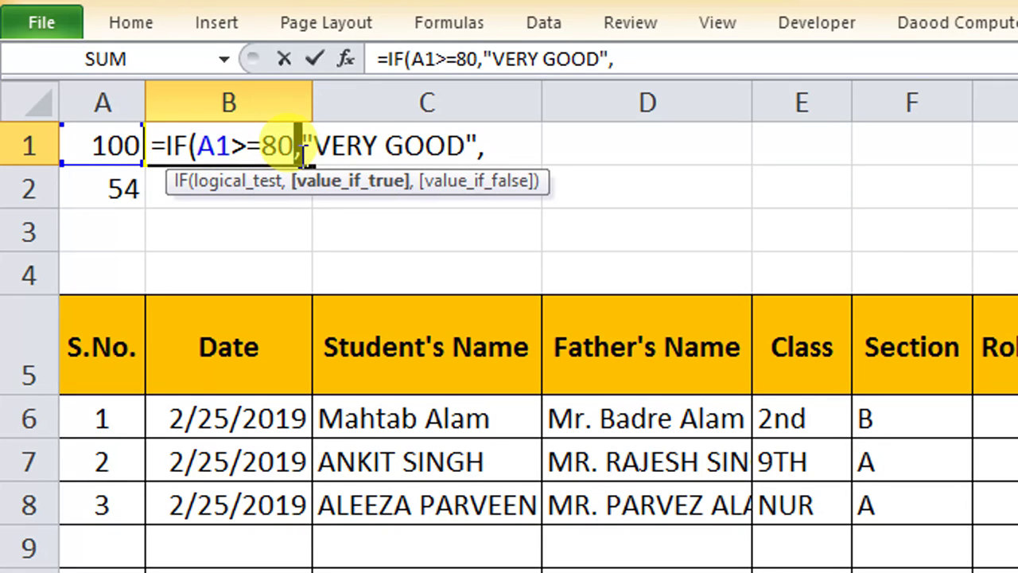
click(329, 182)
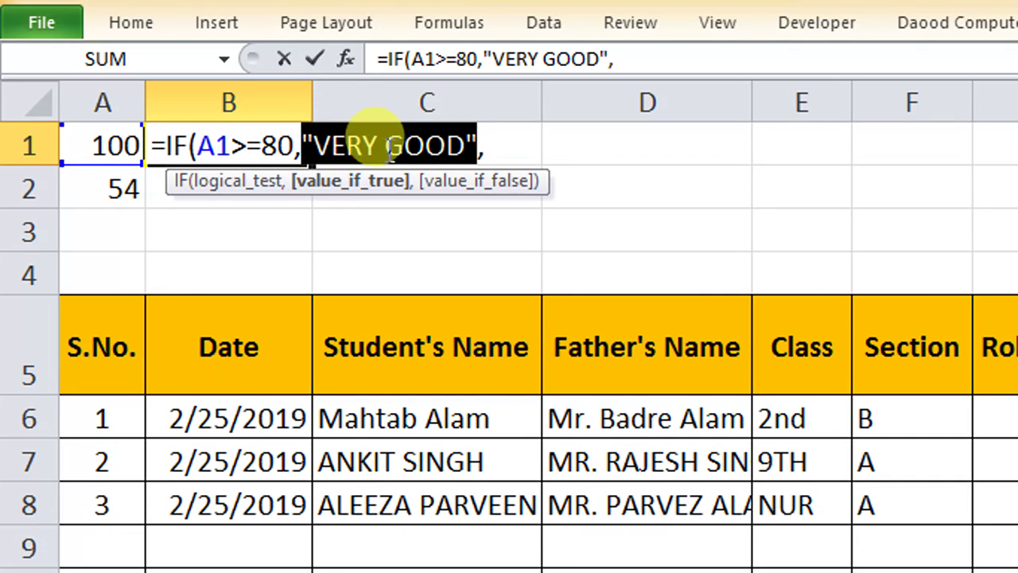
click(443, 183)
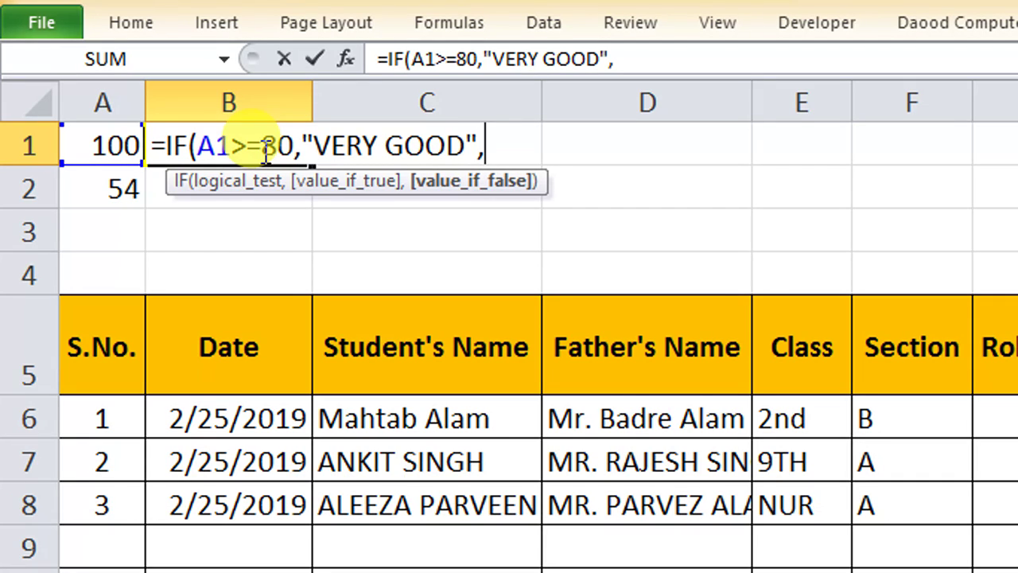
text(")
text(GOOD)
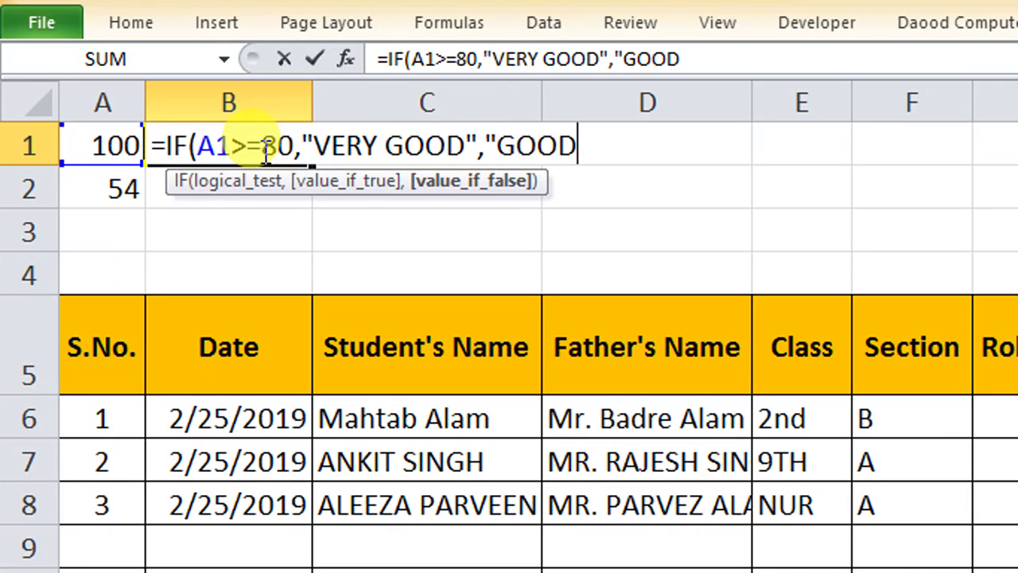
text("))
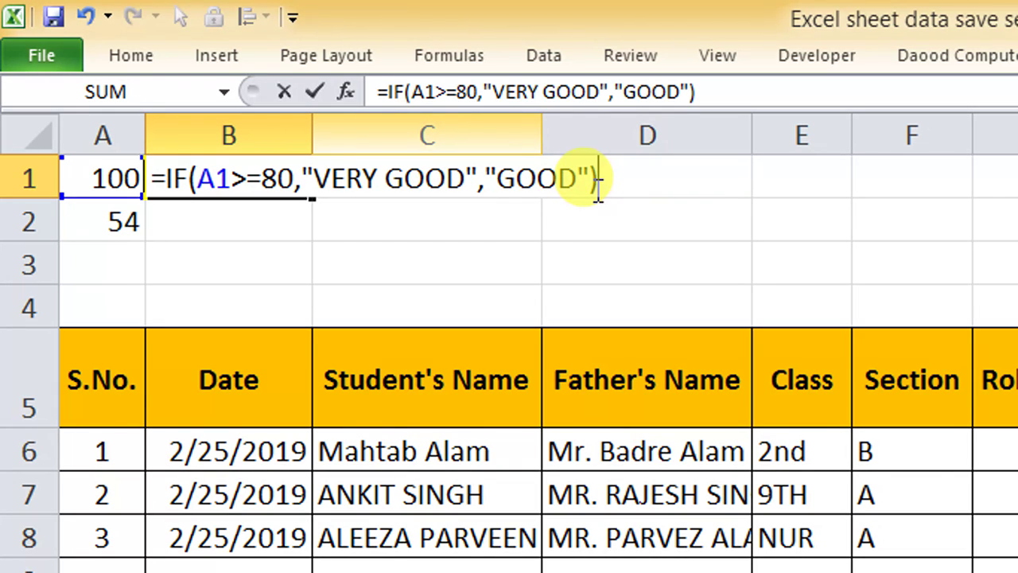
key(Return)
Step: Fill B1's grading formula down to B2, which shows GOOD for 54
click(232, 174)
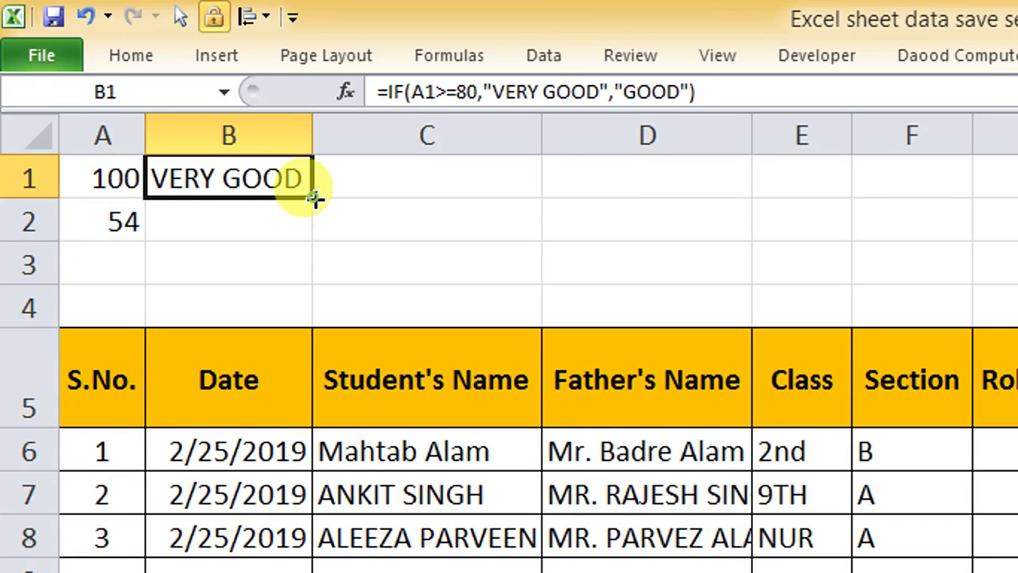
drag(312, 198, 314, 238)
click(246, 222)
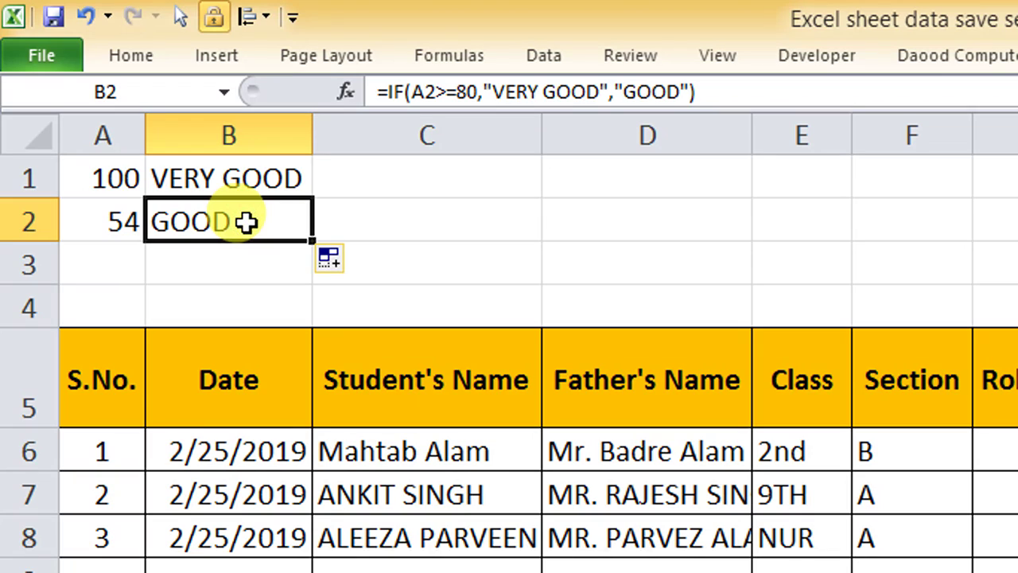
click(111, 221)
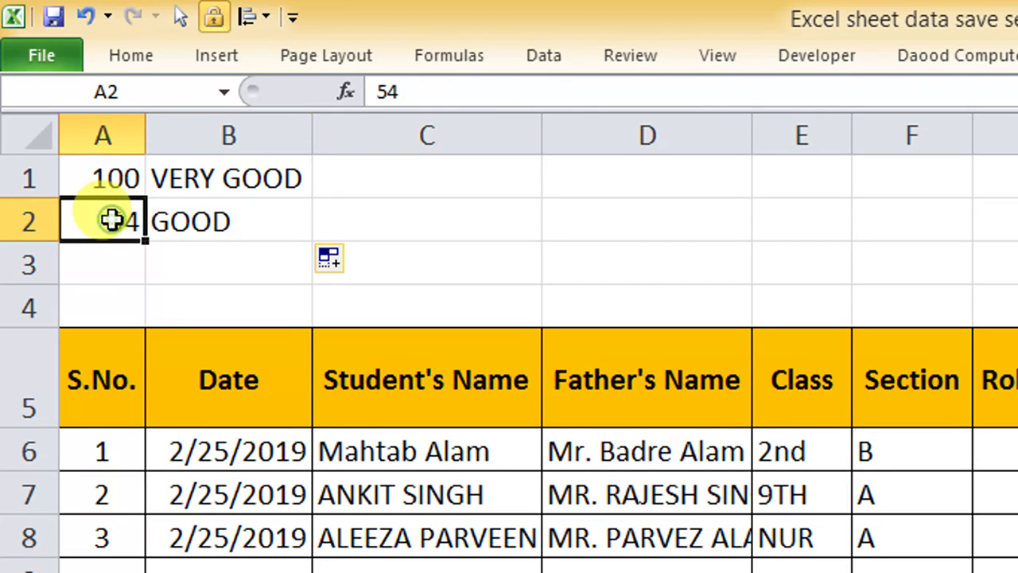
click(205, 219)
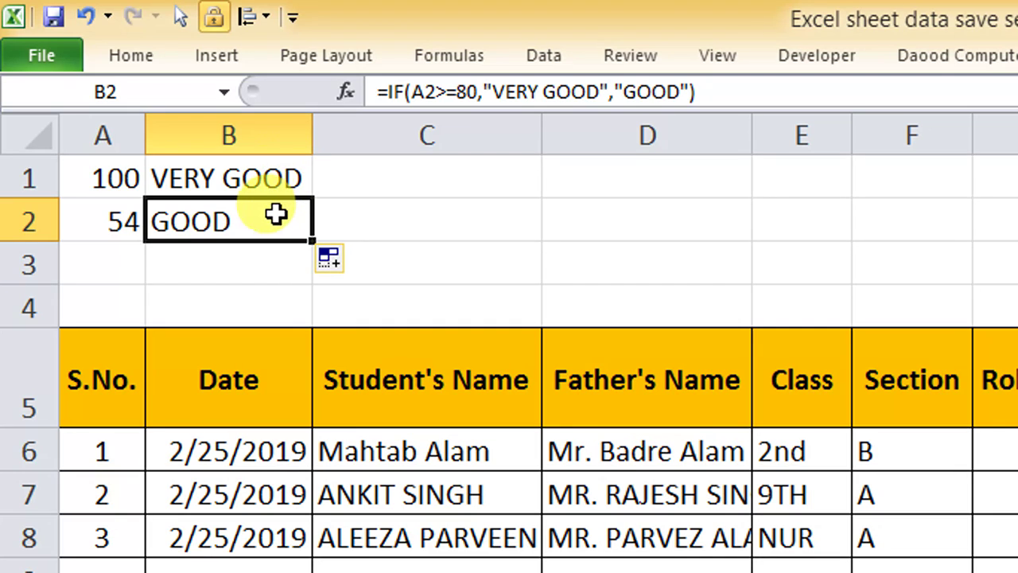
Step: Inspect B1's and B2's formulas to show they test A1 and A2, leaving both unchanged
click(274, 182)
double_click(273, 181)
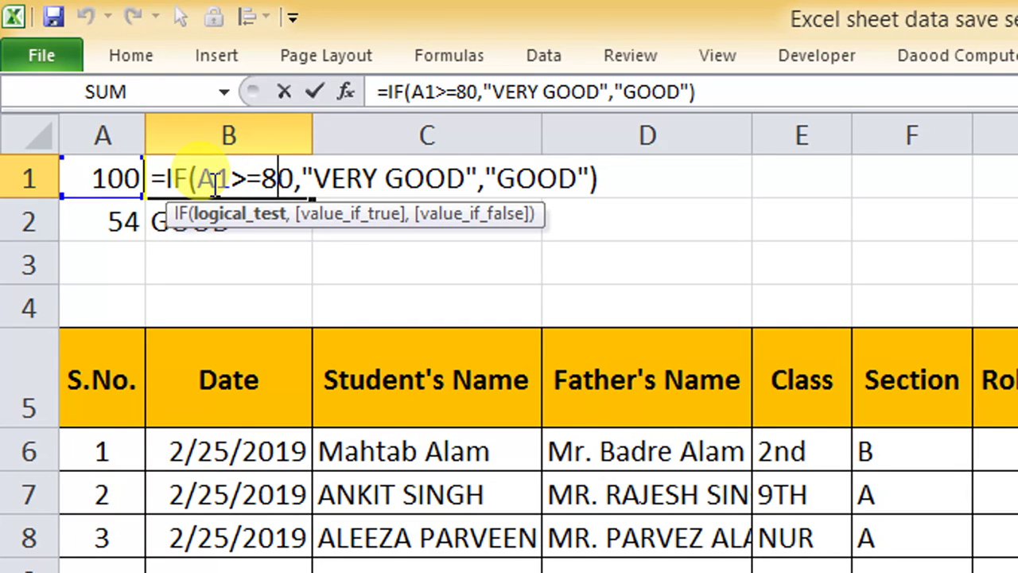
key(Return)
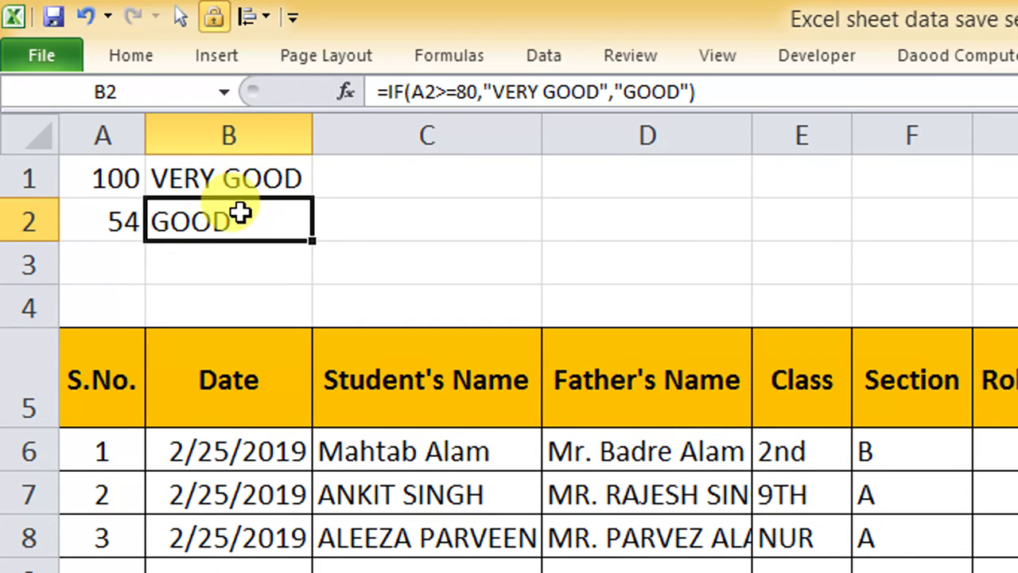
double_click(240, 213)
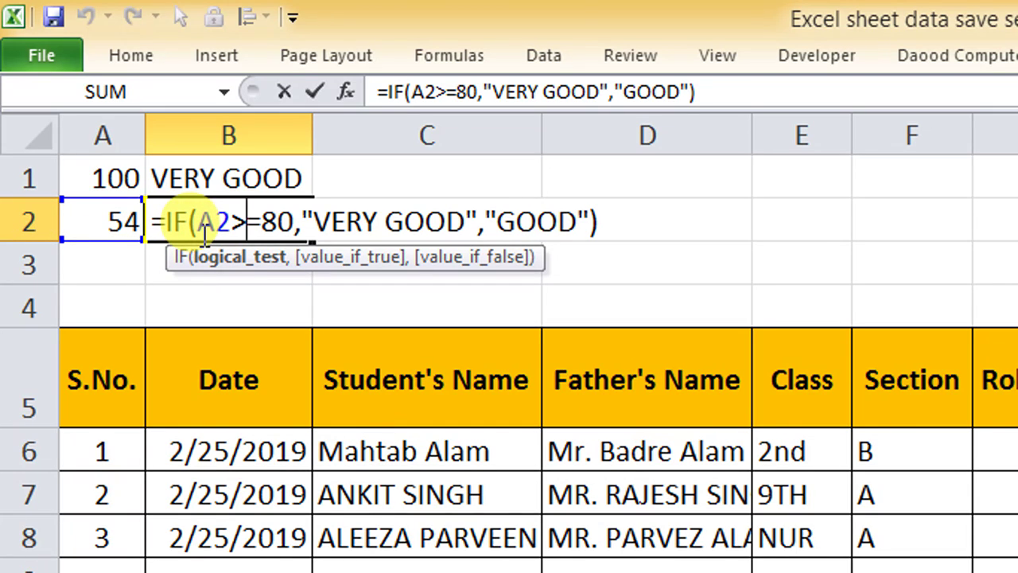
key(Return)
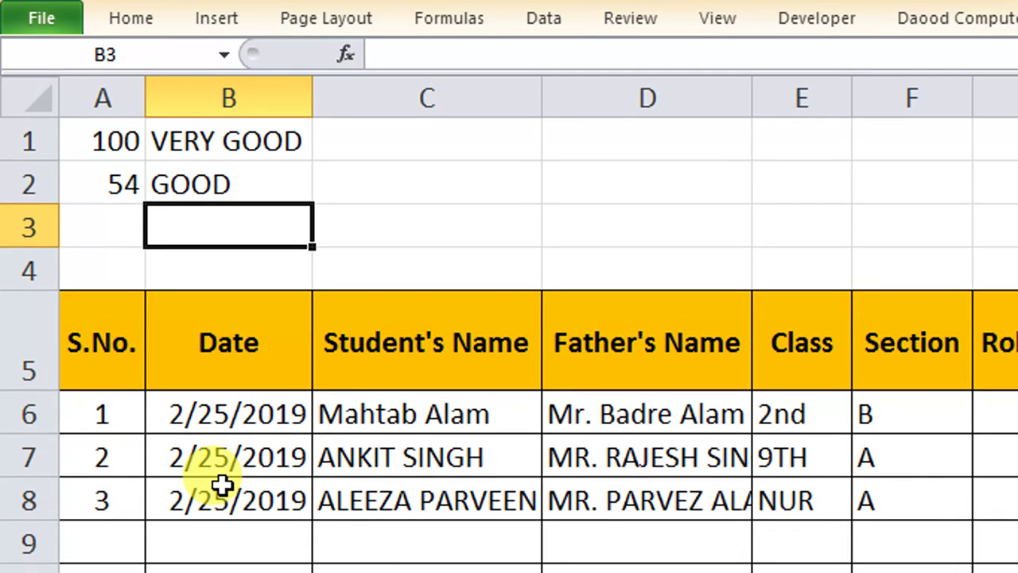
Step: In the VBA editor, highlight Button4_Click's If condition, row counter y and the For loop's 2-to-x range
key(alt+F11)
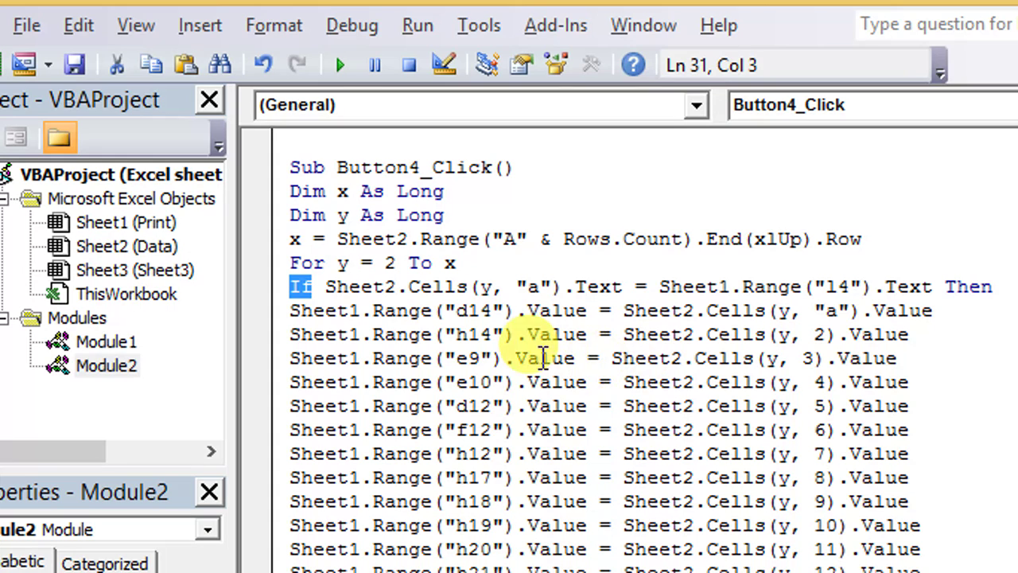
drag(325, 287, 404, 287)
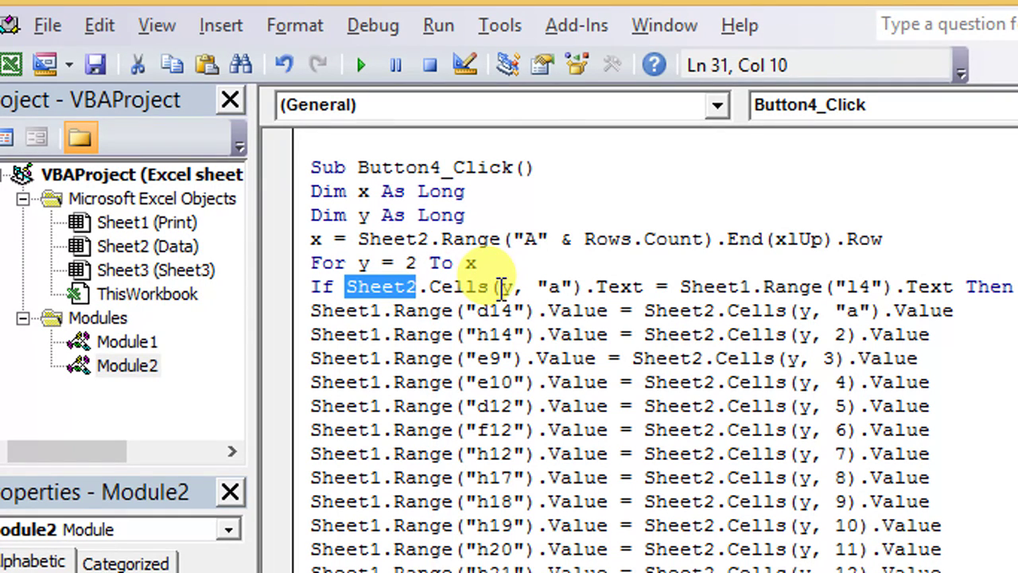
drag(501, 287, 509, 288)
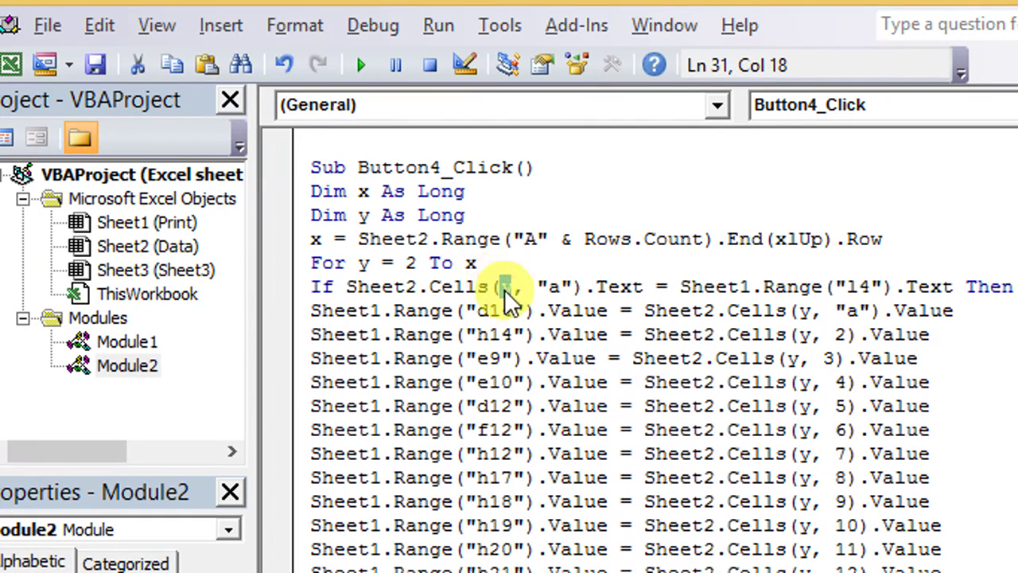
double_click(409, 265)
click(412, 265)
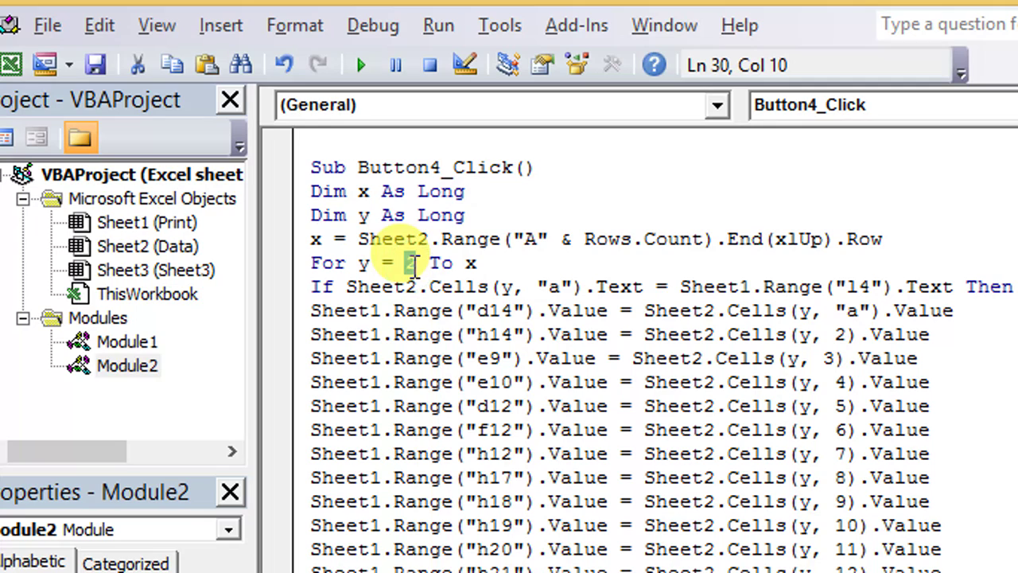
click(469, 265)
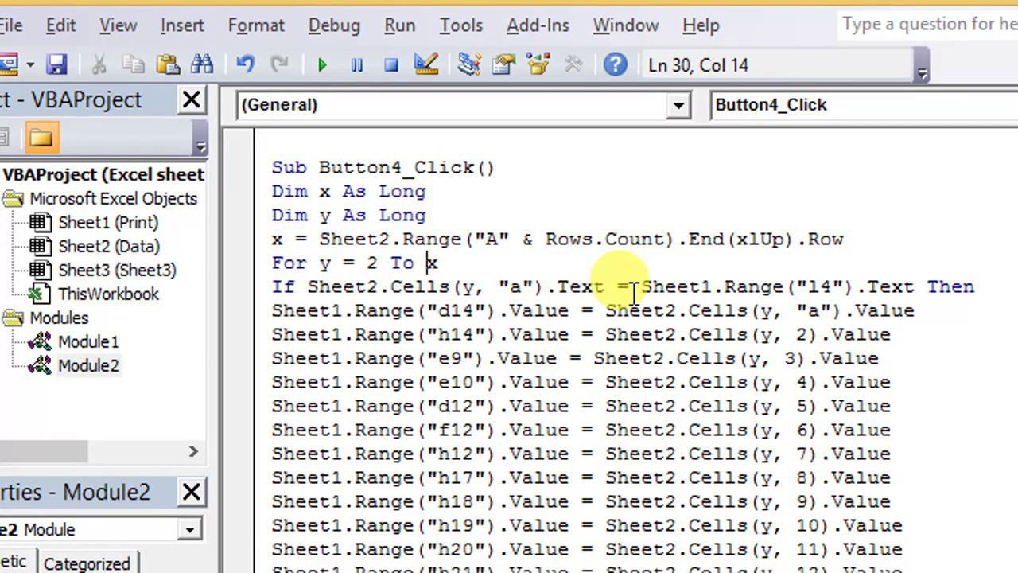
Step: Highlight the equals comparison and the l4 reference in the If test
drag(617, 291, 625, 291)
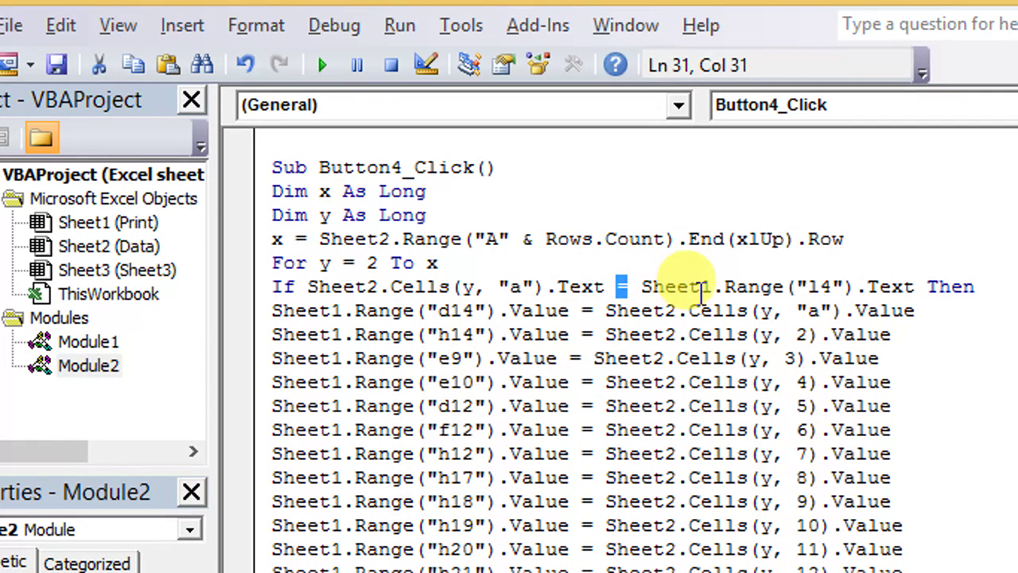
click(714, 288)
click(809, 288)
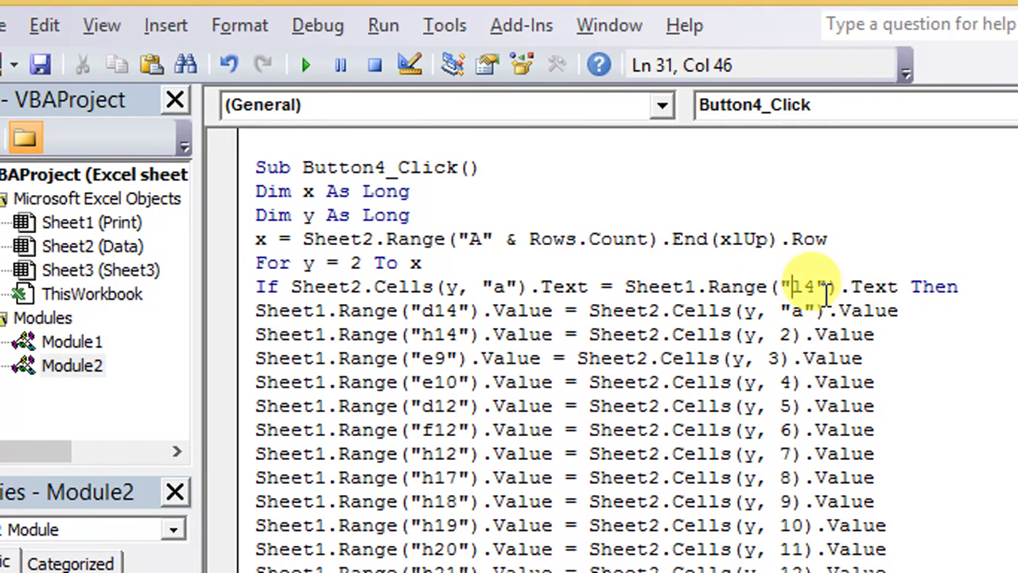
mouse_move(812, 288)
mouse_down()
mouse_move(795, 288)
mouse_move(804, 287)
mouse_up()
text(6)
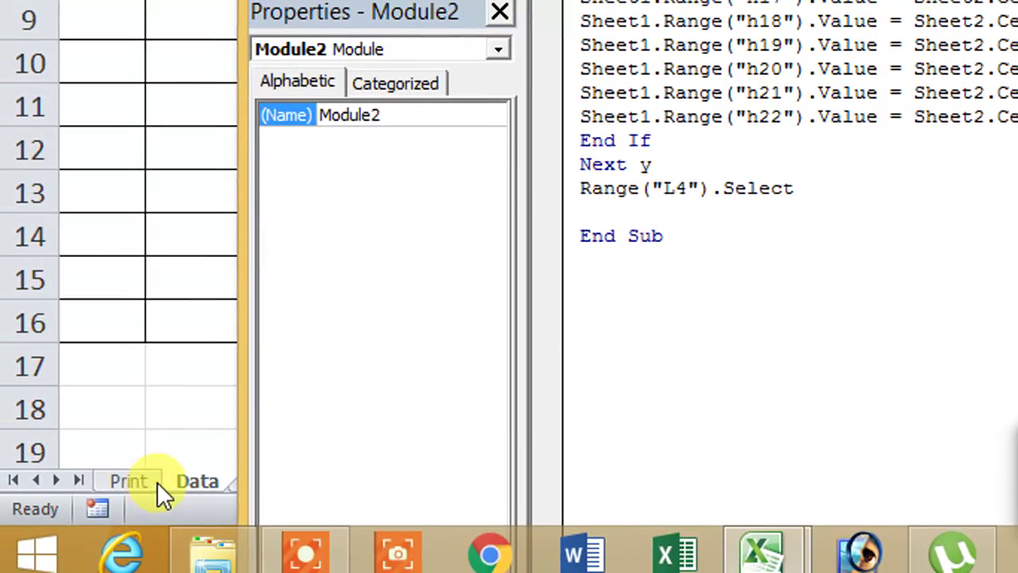
Step: Select search cell L4 on Excel's Print sheet, then return to the VBA editor with Alt+F11
click(157, 481)
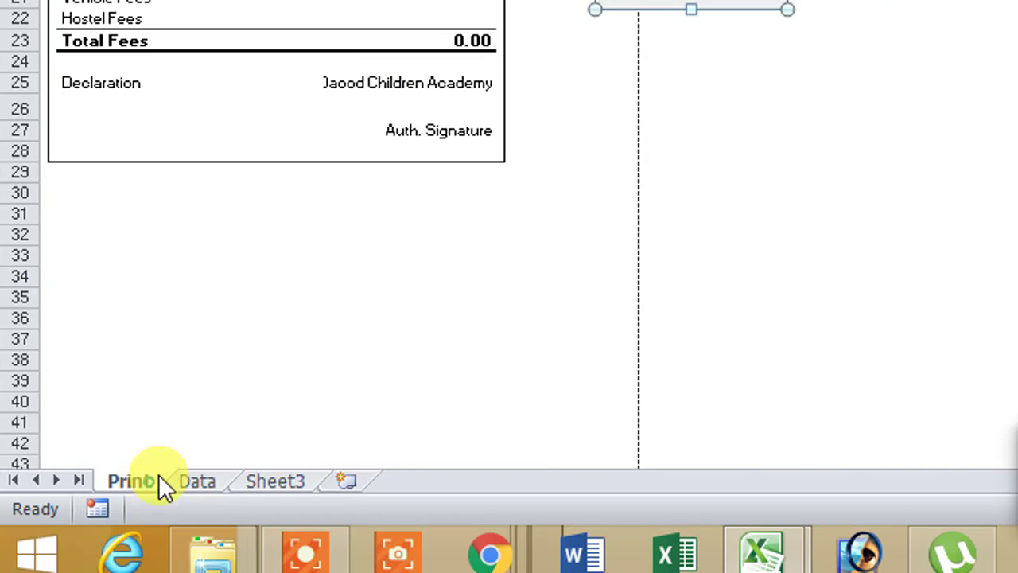
scroll(509, 318, up, 7)
click(698, 246)
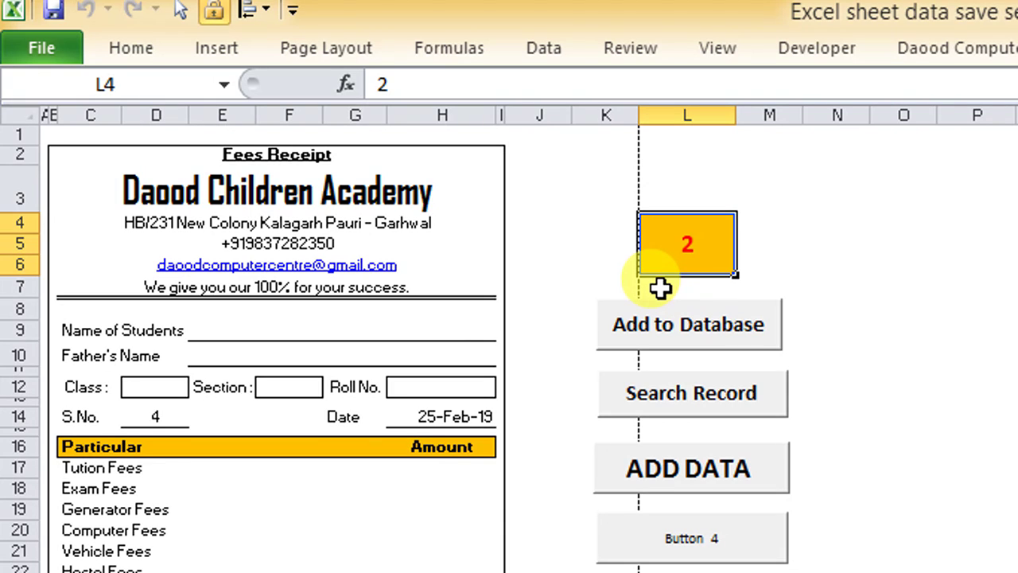
key(alt+F11)
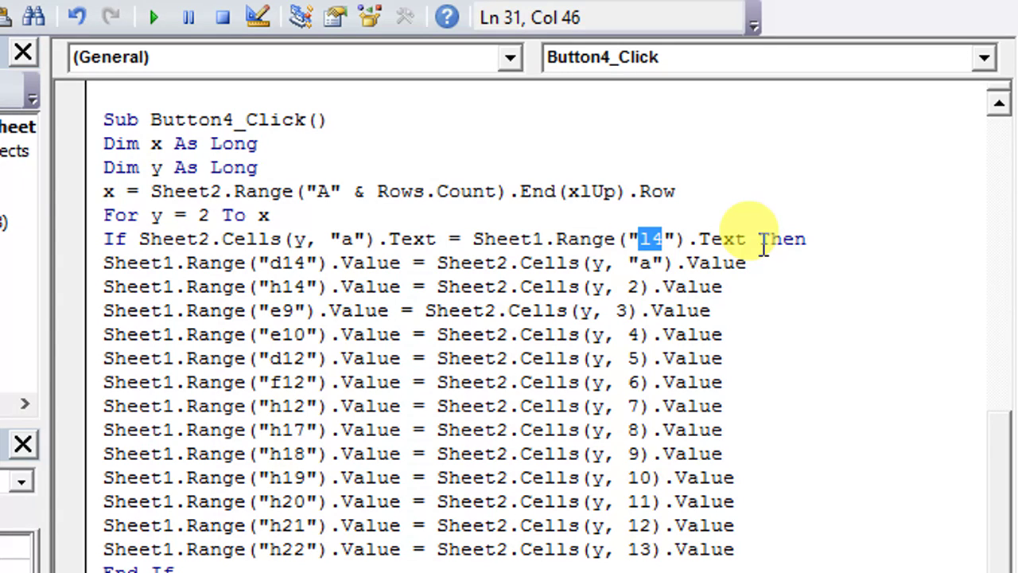
click(827, 243)
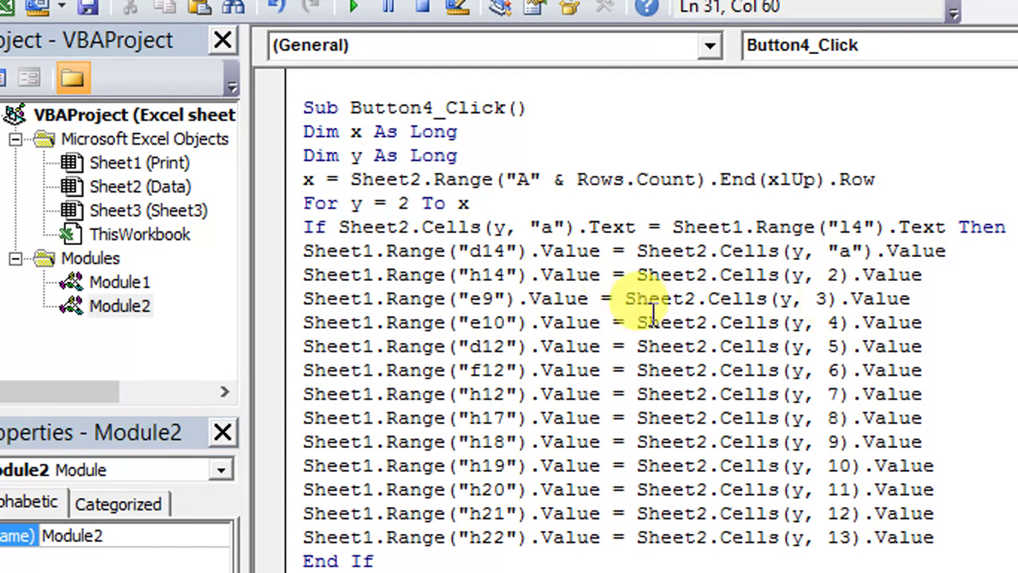
Step: Select the e9, e10 and d12 through h22 assignment lines to explain them
click(284, 310)
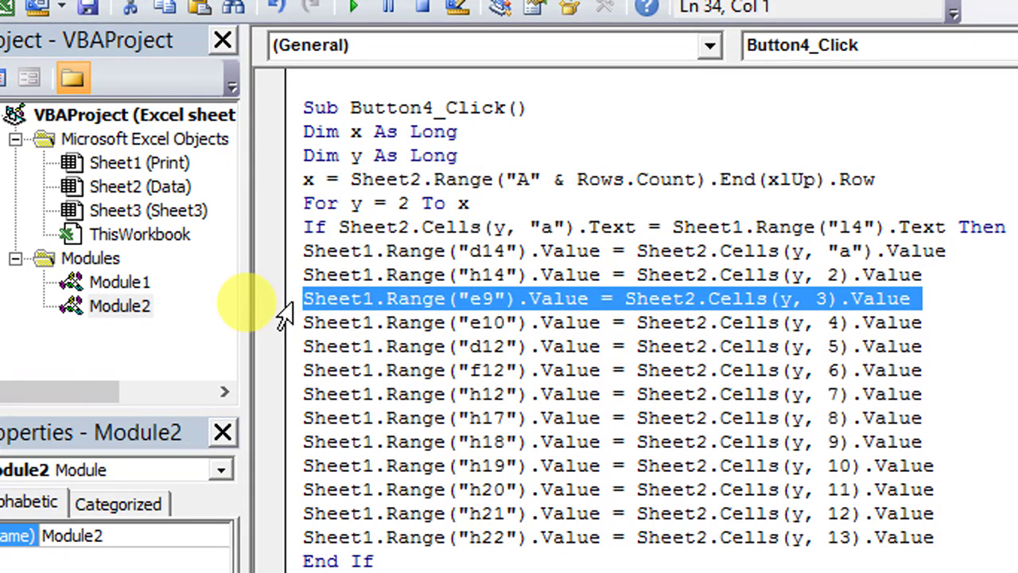
drag(284, 314, 284, 334)
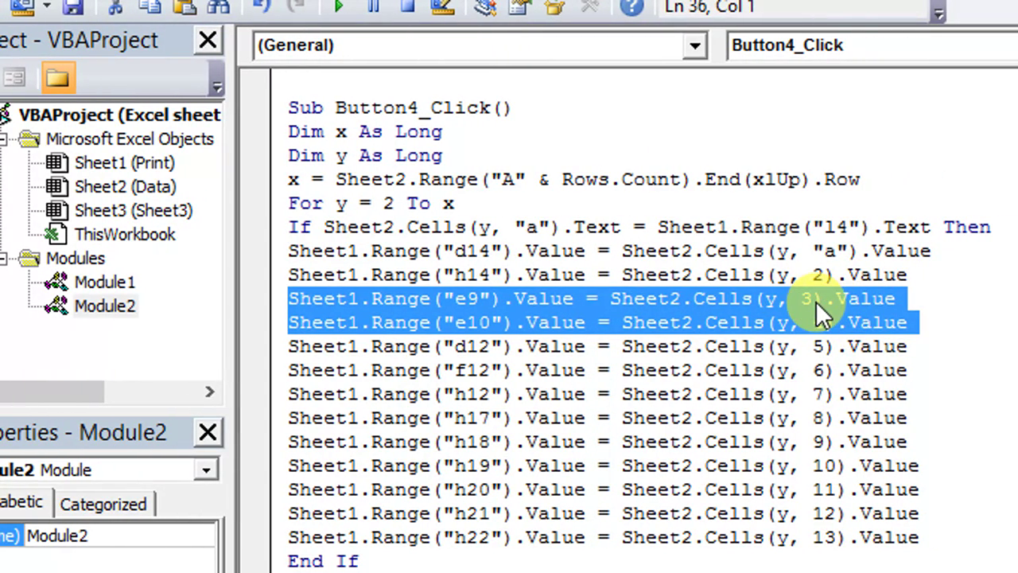
drag(268, 354, 260, 501)
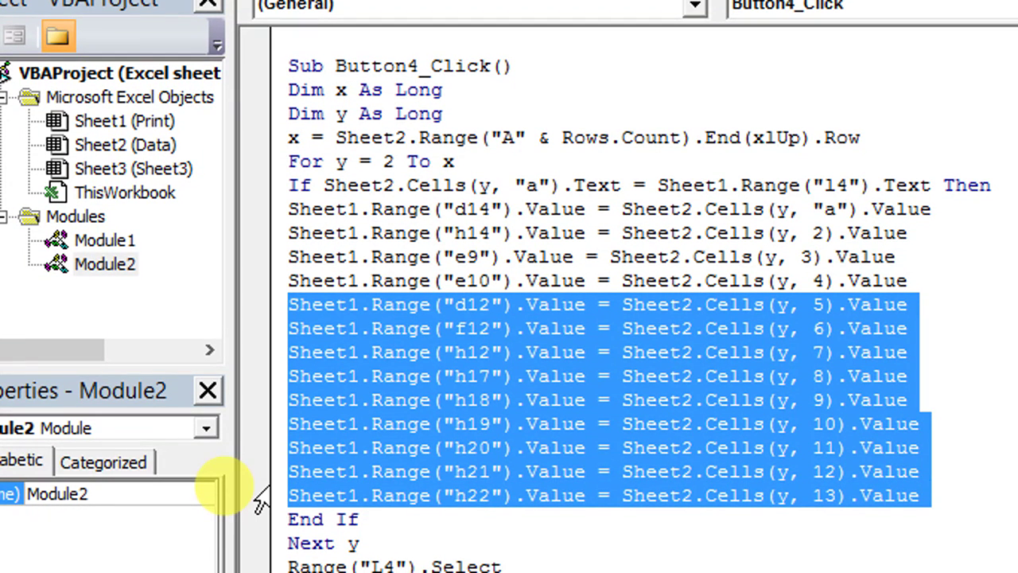
click(396, 209)
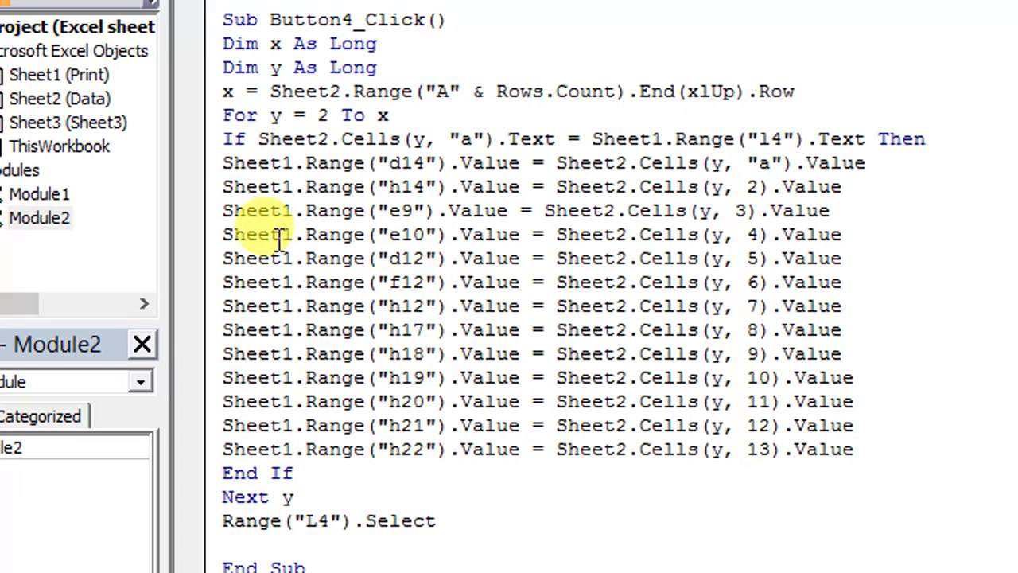
Step: Highlight the If/End If pair and the For y loop start, its value 2, and Next y
drag(221, 140, 252, 140)
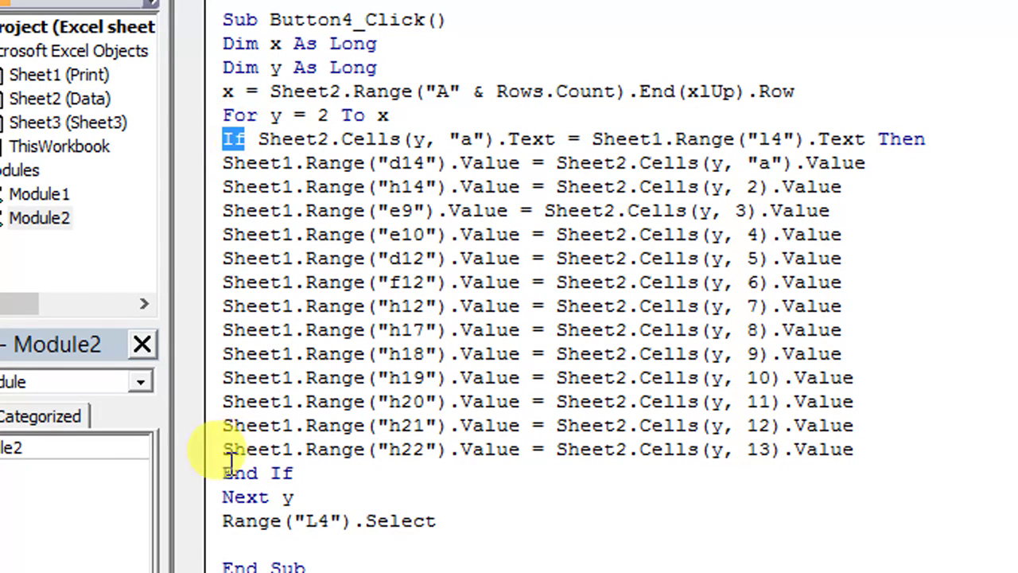
drag(223, 473, 292, 472)
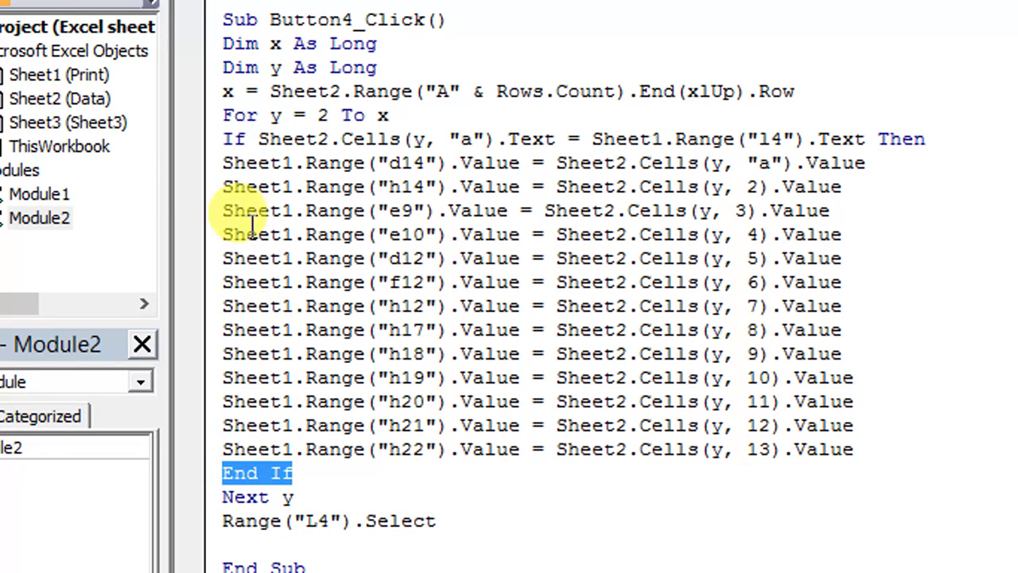
click(224, 116)
drag(224, 117, 285, 117)
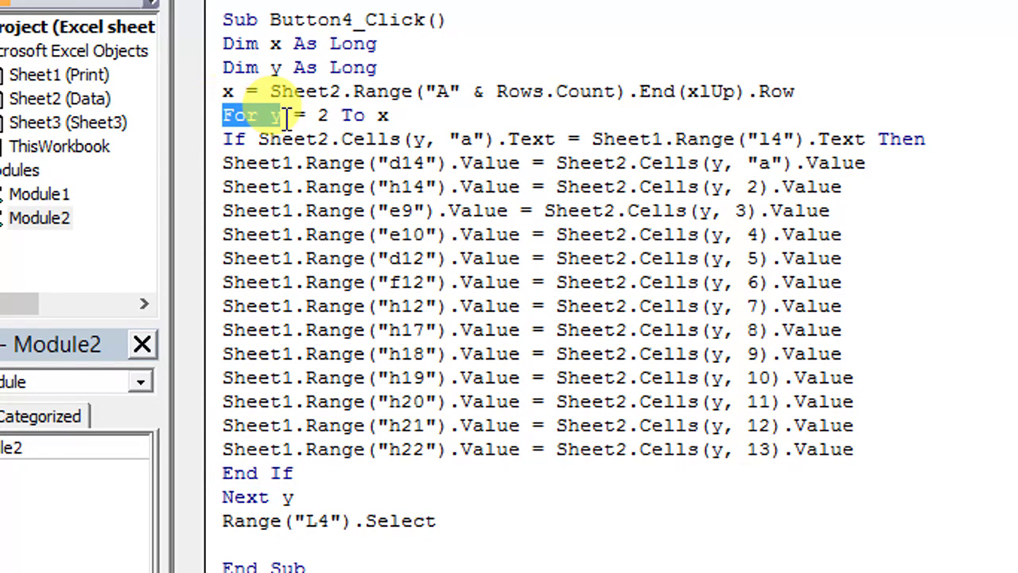
drag(224, 496, 294, 496)
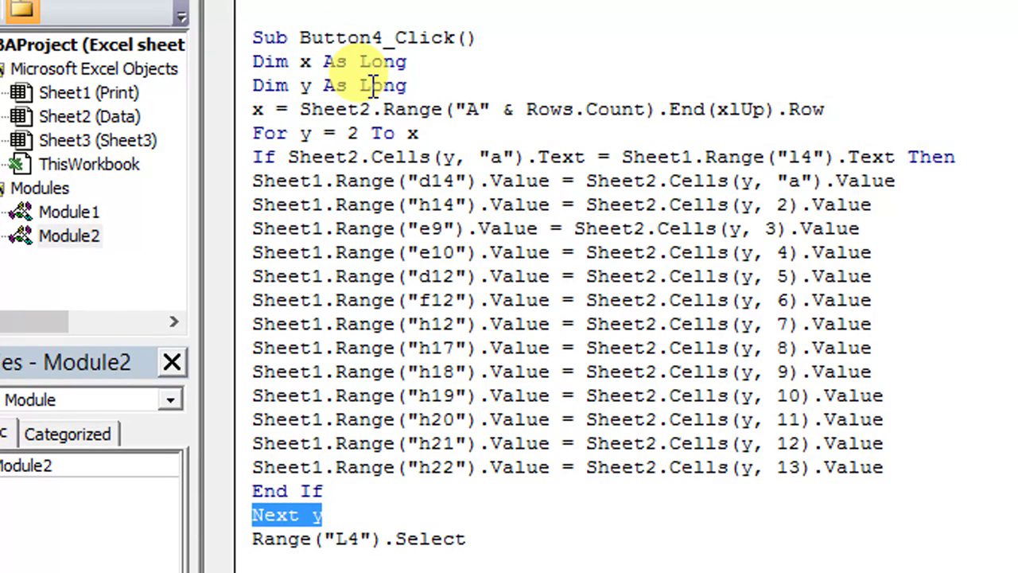
double_click(353, 133)
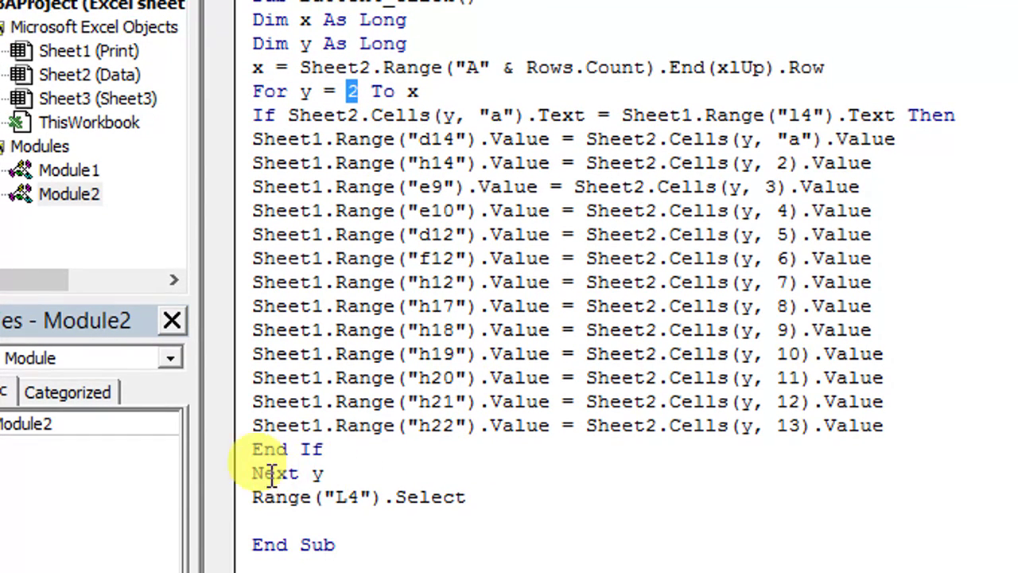
drag(252, 472, 335, 472)
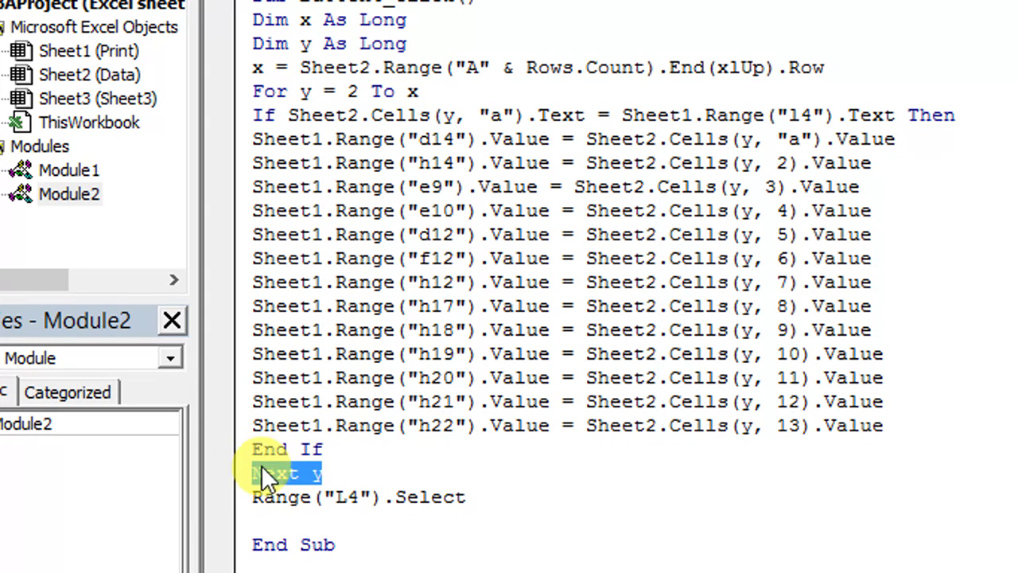
Step: Point out the d14, e9 and e10 assignment lines, then delete the blank line before End Sub
click(244, 140)
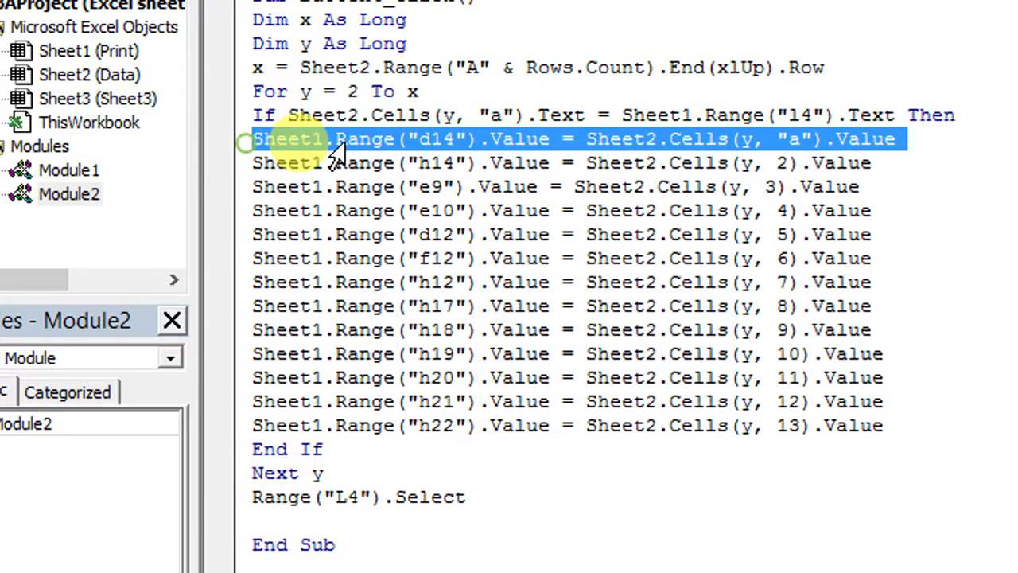
click(251, 163)
click(235, 164)
click(233, 188)
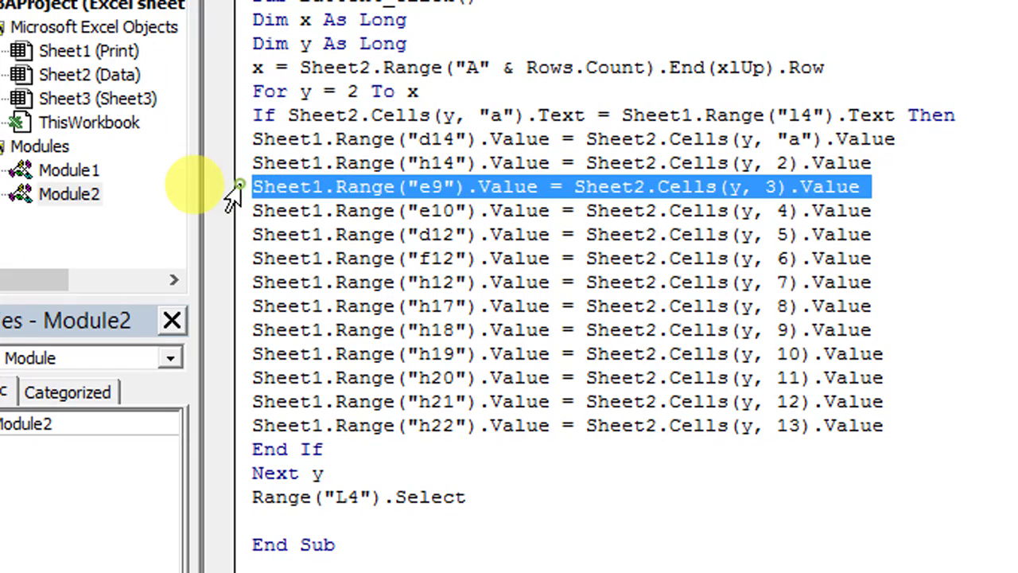
click(232, 212)
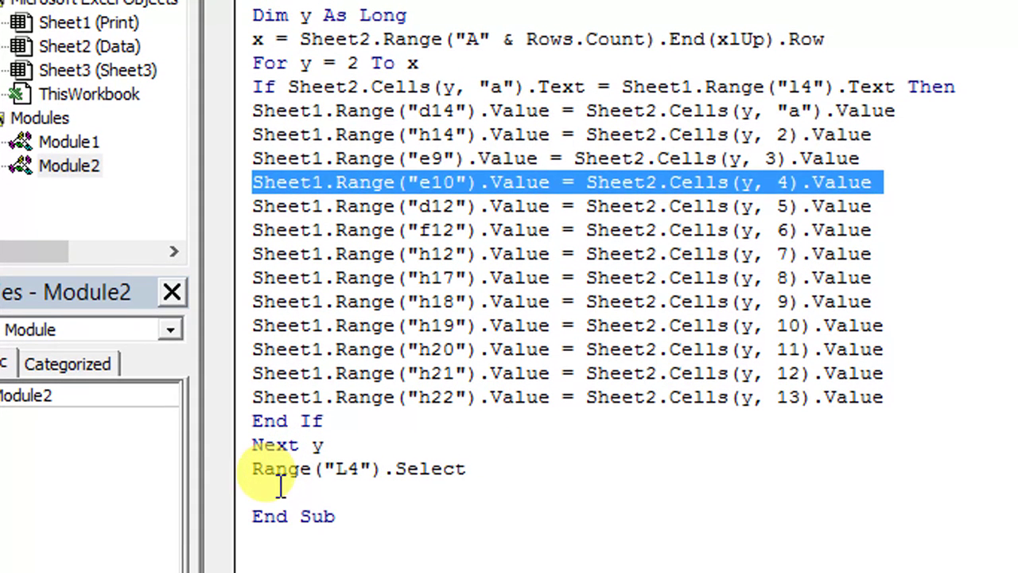
click(280, 487)
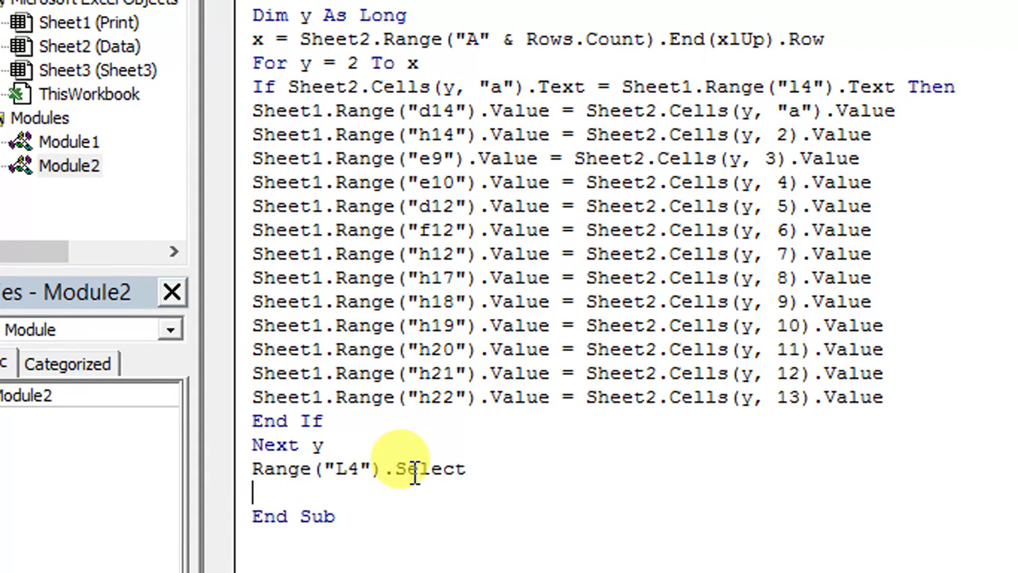
key(Delete)
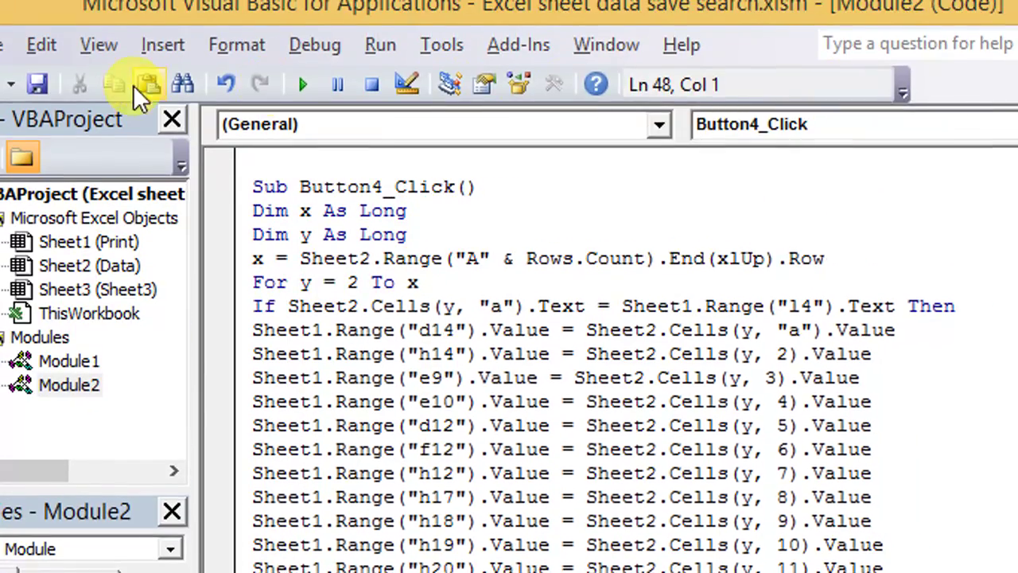
Step: Fill the receipt with record 2, then select the Data sheet's S.No. cells A6:A10
click(191, 96)
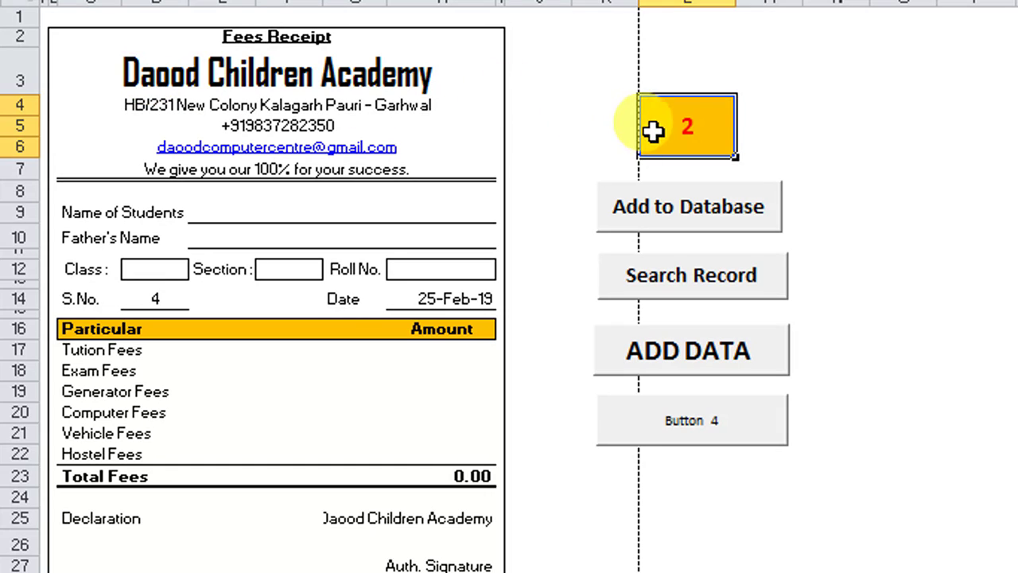
click(696, 437)
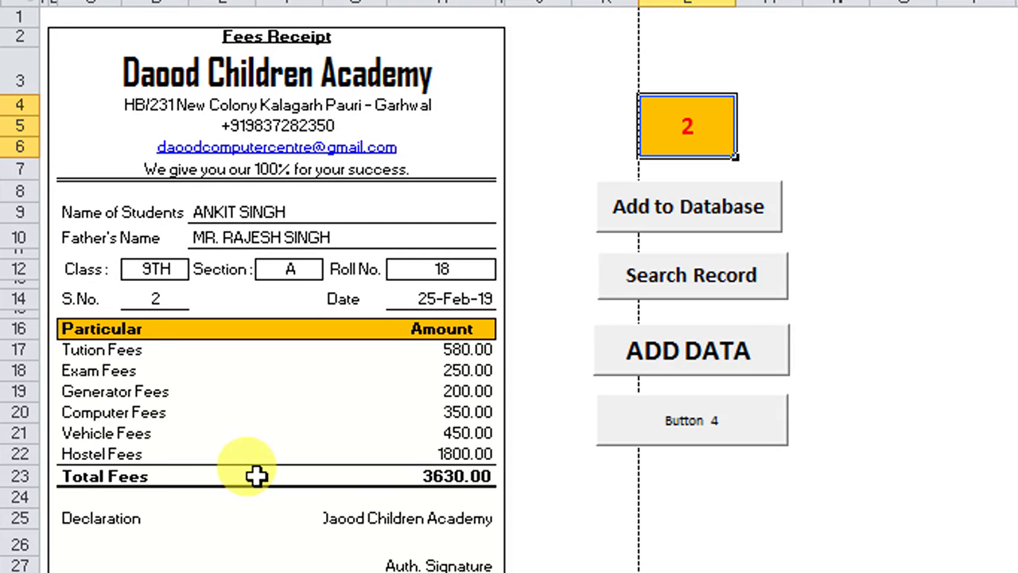
click(193, 482)
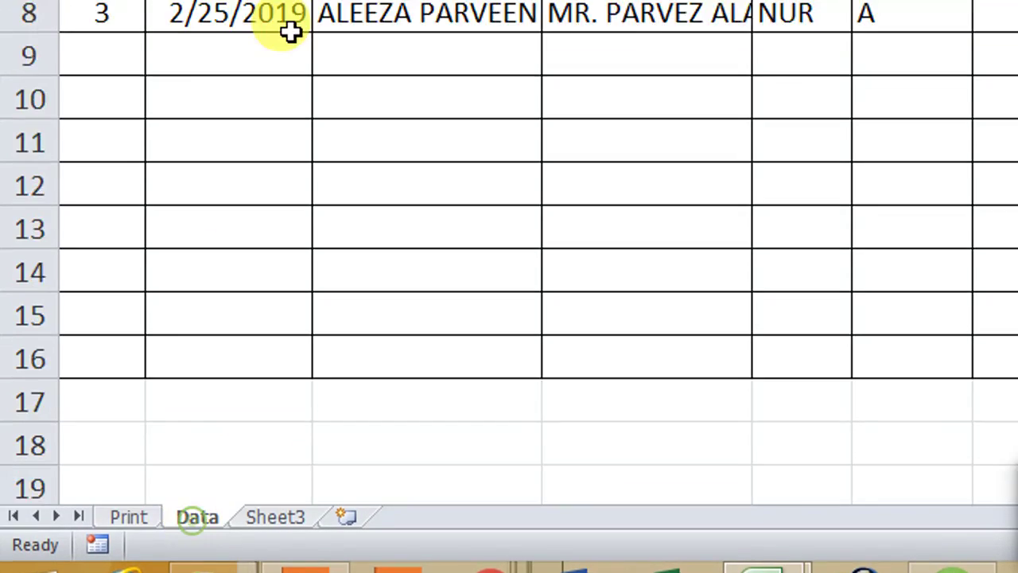
drag(112, 141, 115, 306)
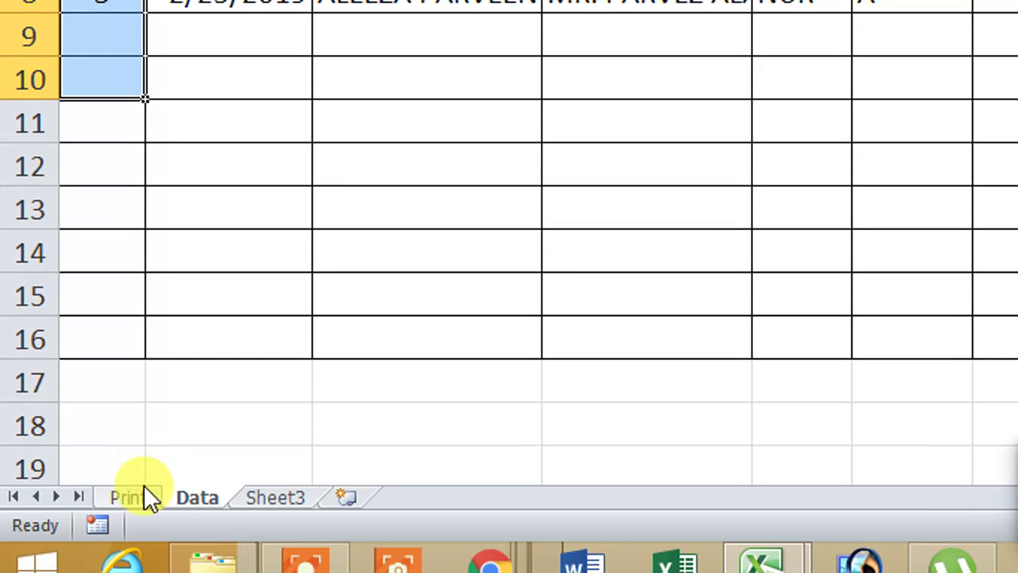
Step: Switch between the Print and Data sheets and fill the receipt with the searched record
click(144, 486)
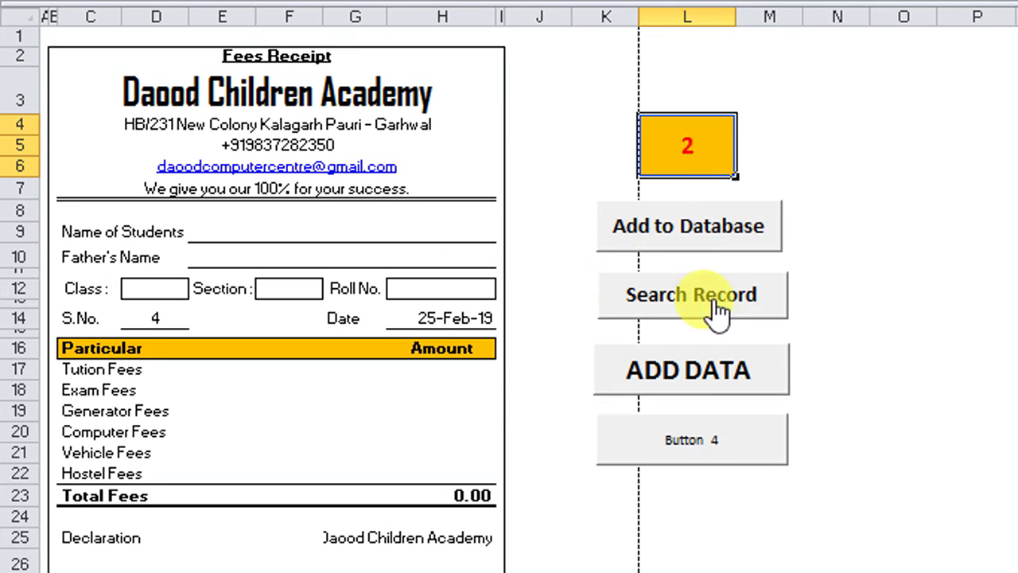
scroll(422, 488, down, 1)
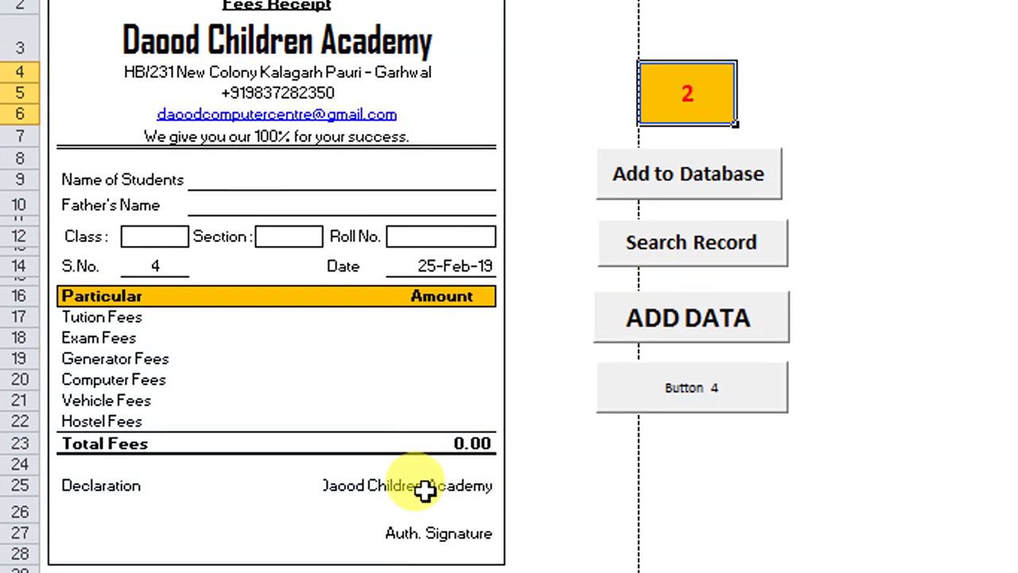
scroll(373, 543, down, 2)
scroll(213, 497, down, 4)
click(205, 488)
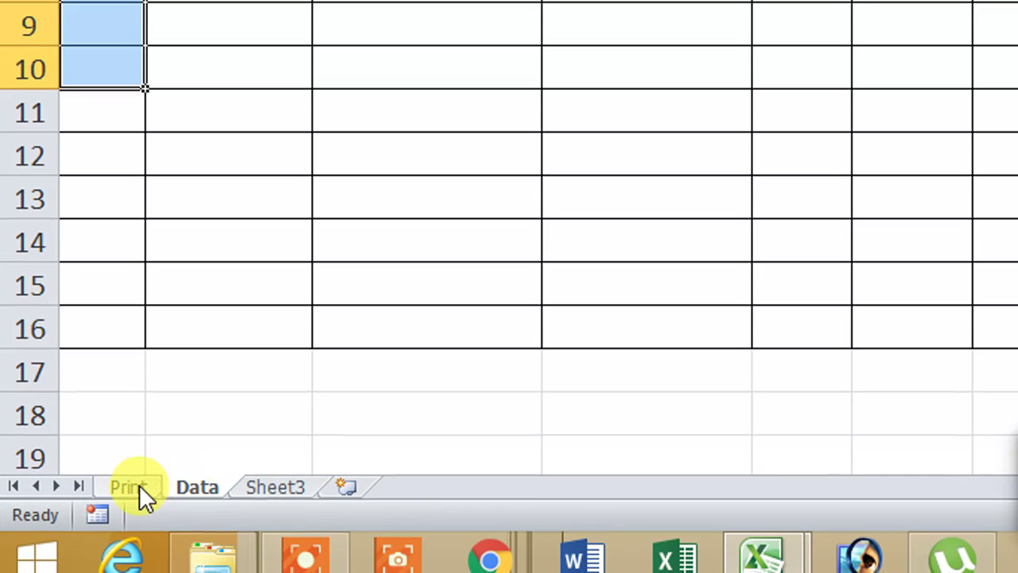
click(132, 486)
scroll(268, 57, up, 5)
scroll(244, 207, up, 1)
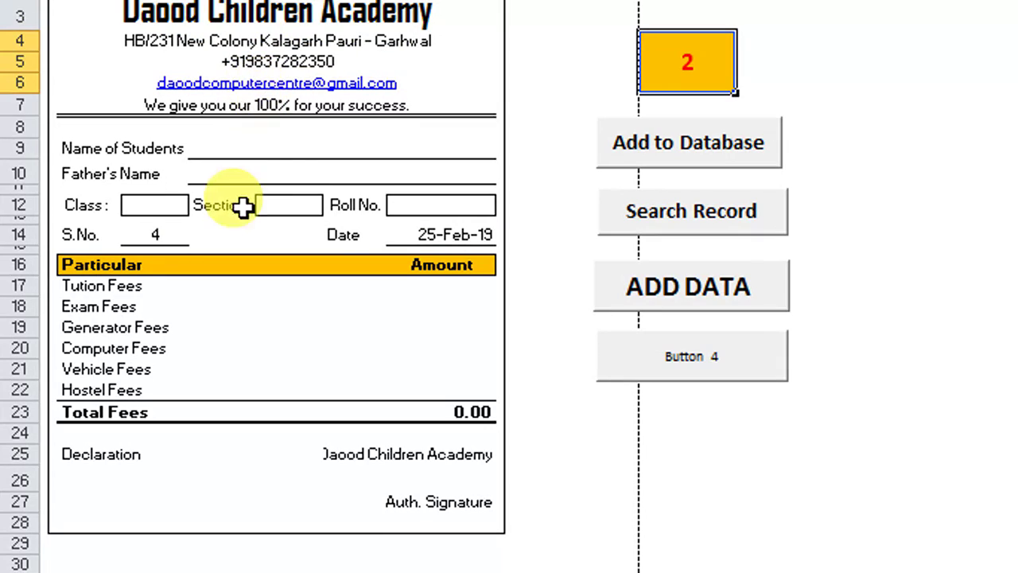
scroll(314, 80, up, 1)
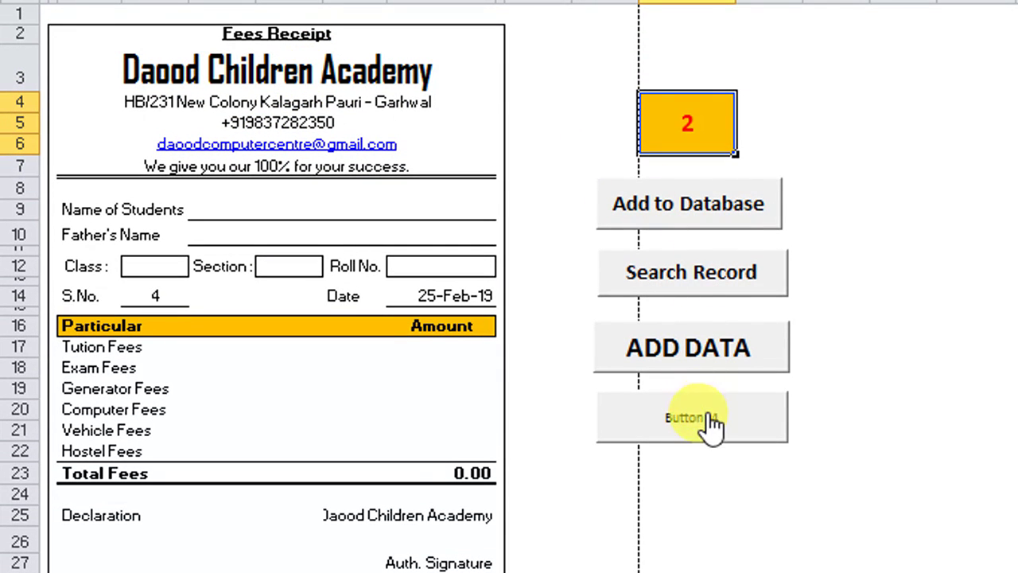
click(706, 418)
scroll(318, 382, down, 6)
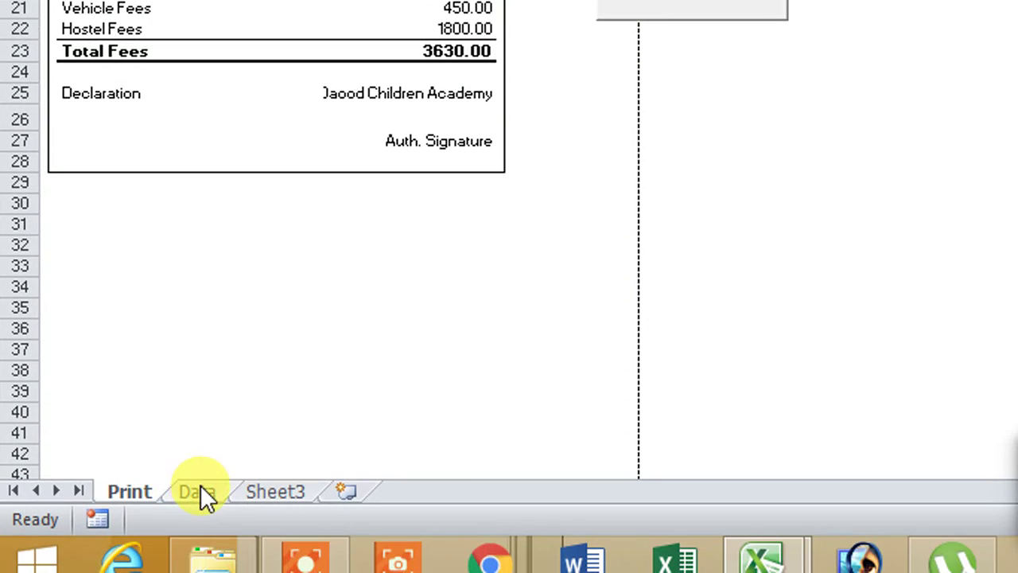
Step: Re-activate the Print sheet and confirm empty fields, date 25-Feb-19 in H14 and S.No. 4 in D14
click(199, 486)
click(147, 487)
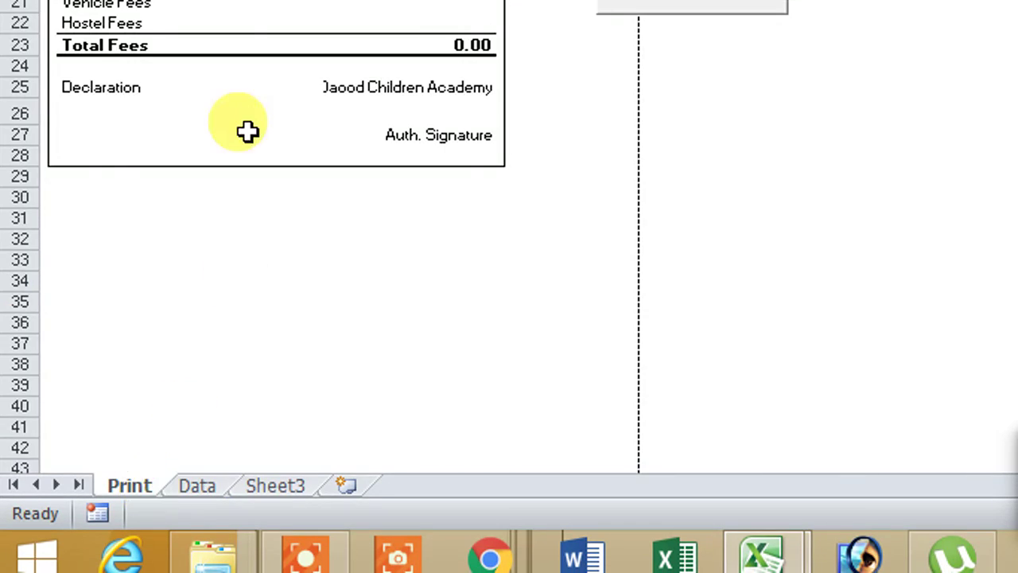
scroll(262, 111, up, 6)
scroll(273, 85, up, 1)
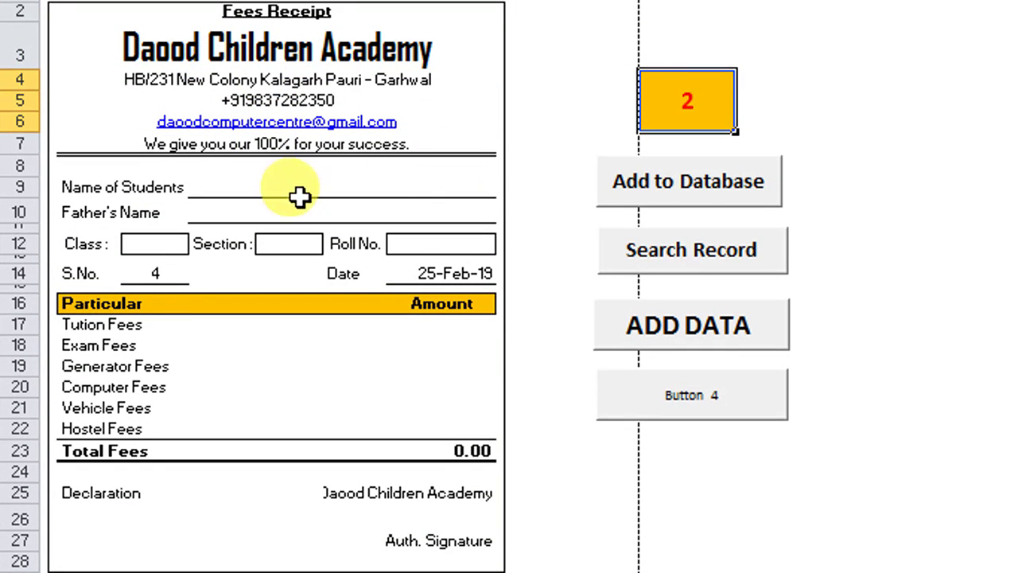
click(223, 189)
click(221, 210)
click(171, 243)
click(272, 245)
click(425, 242)
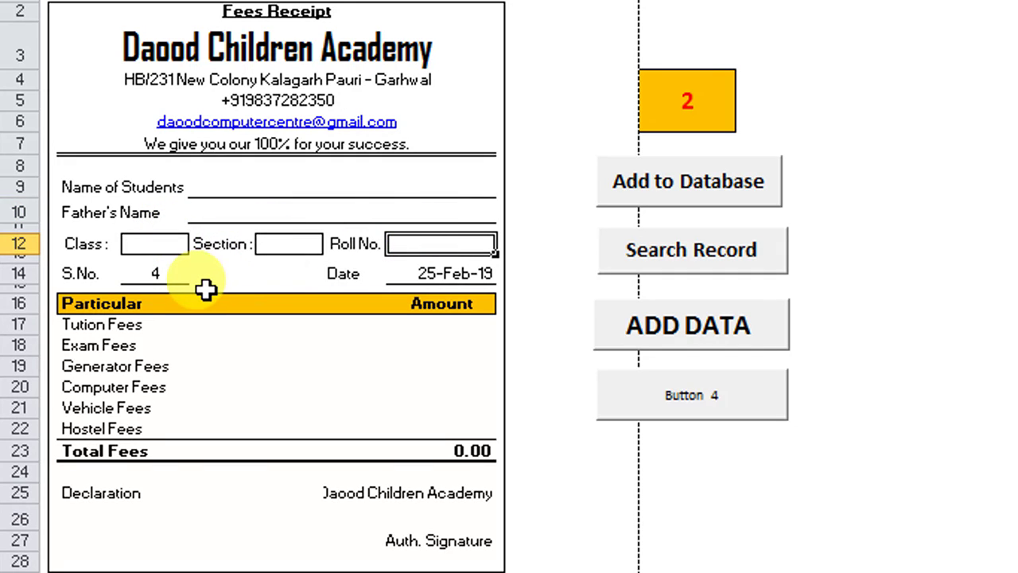
click(430, 273)
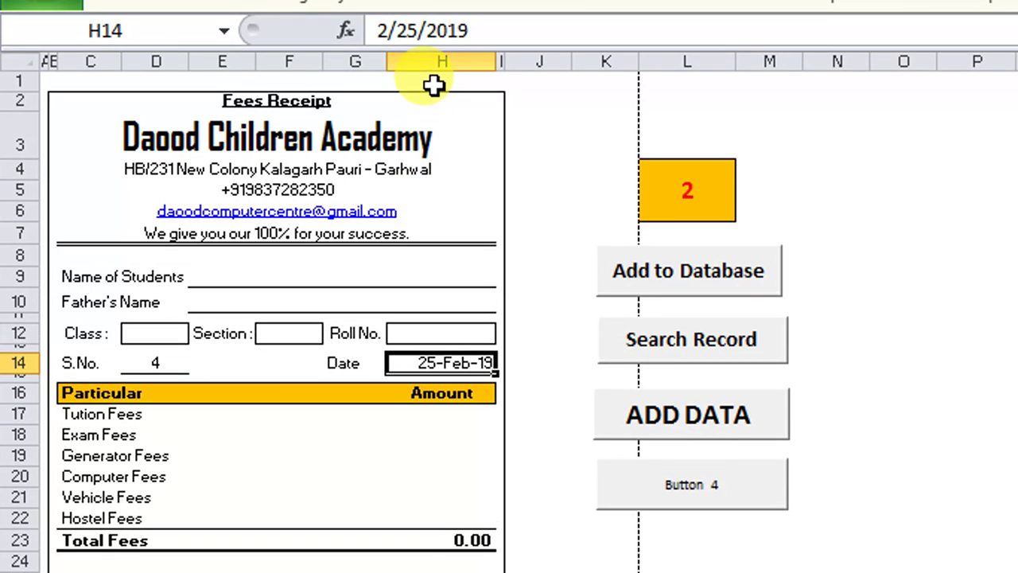
click(169, 360)
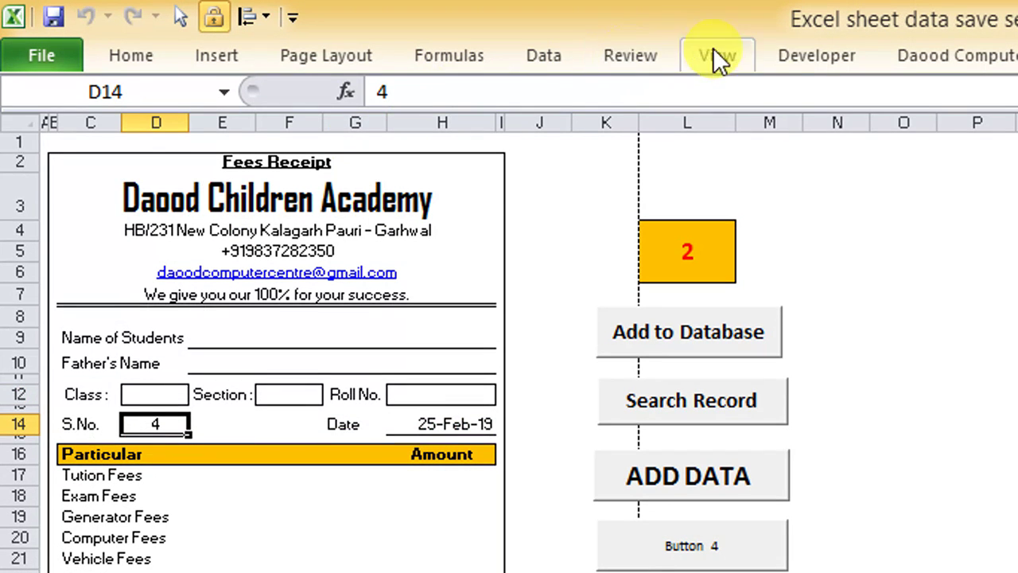
Step: Open the Data sheet's code module from the Developer tab and choose Worksheet as the code object
click(781, 52)
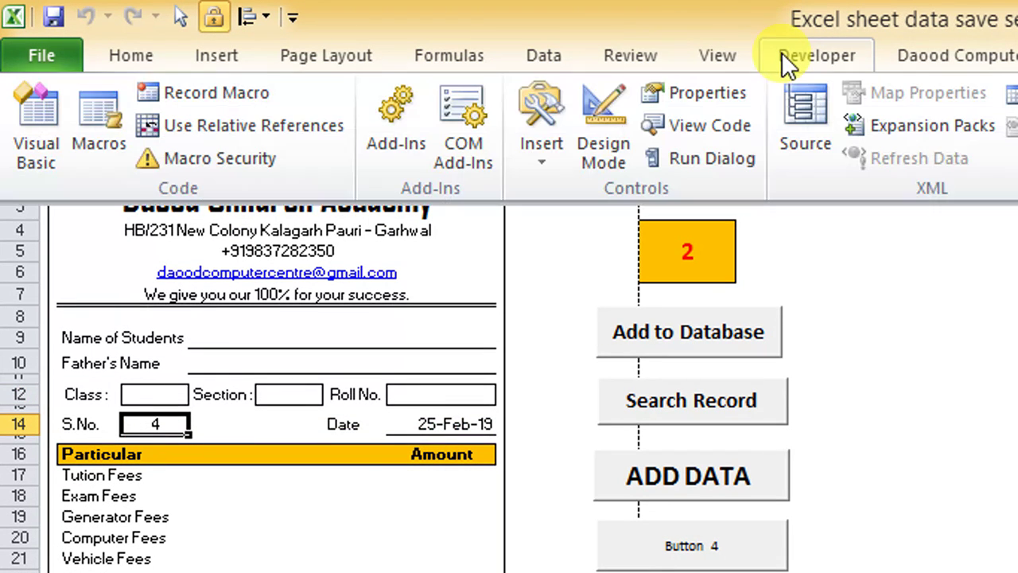
click(37, 130)
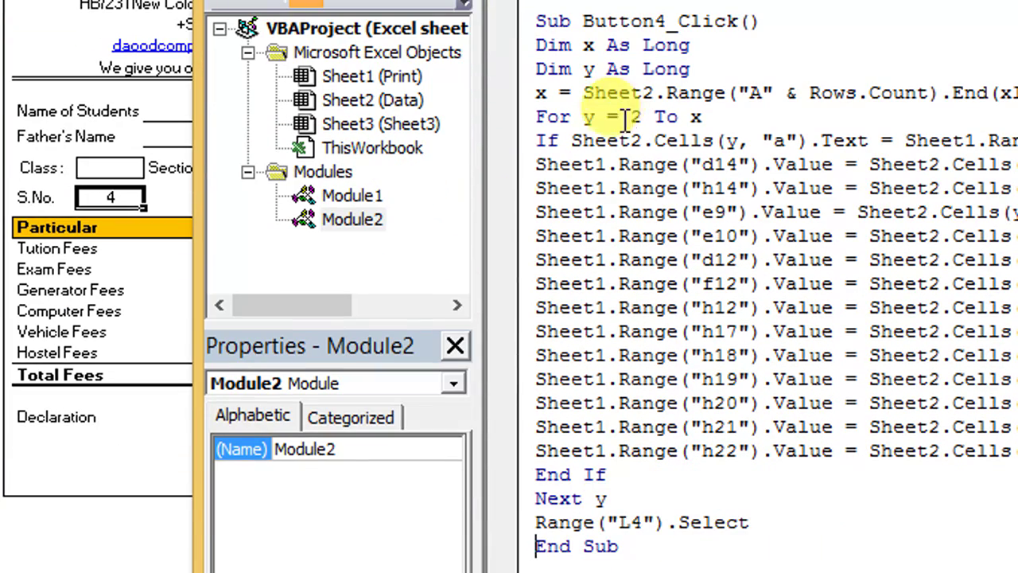
click(247, 173)
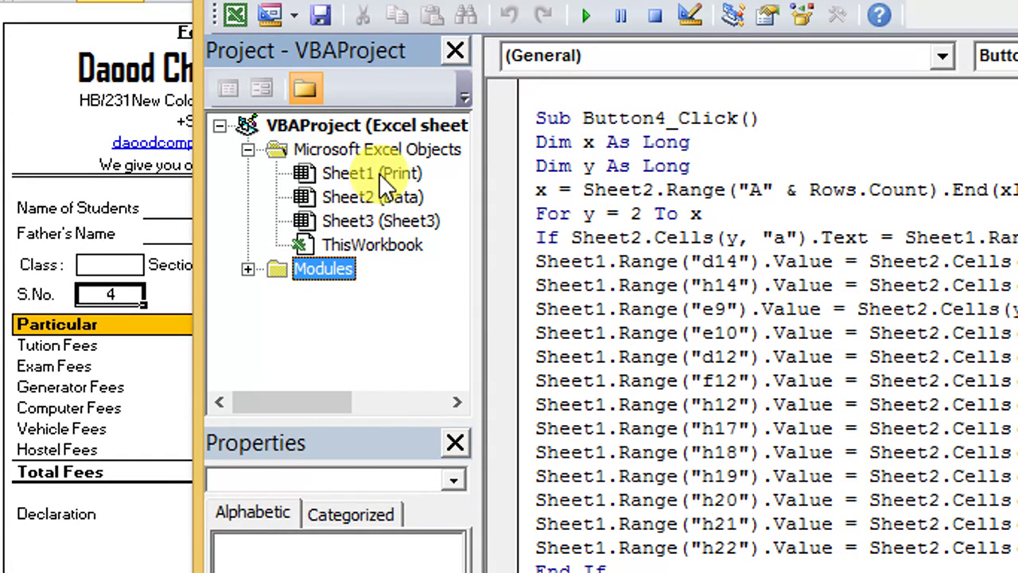
click(378, 172)
double_click(379, 172)
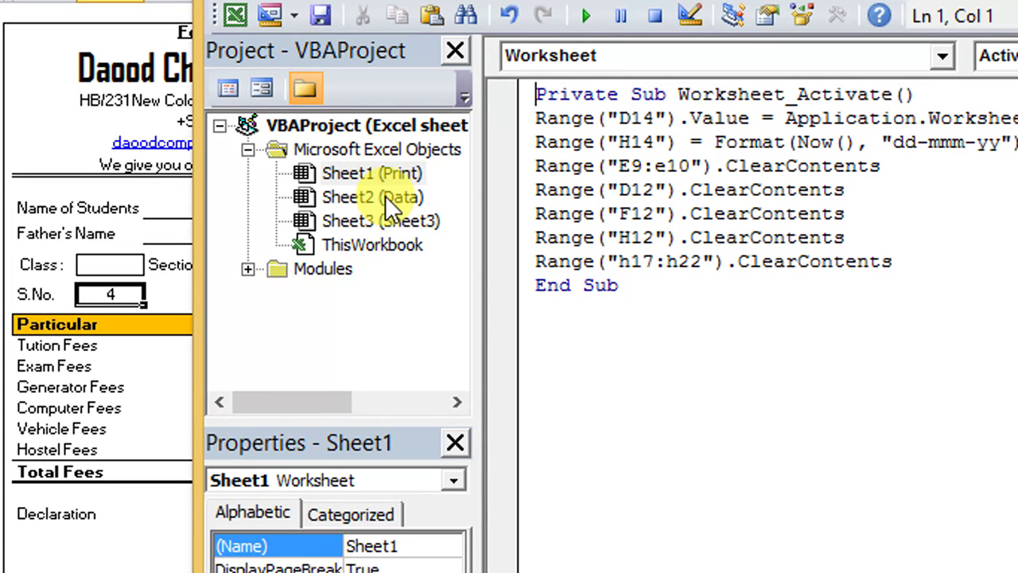
double_click(385, 195)
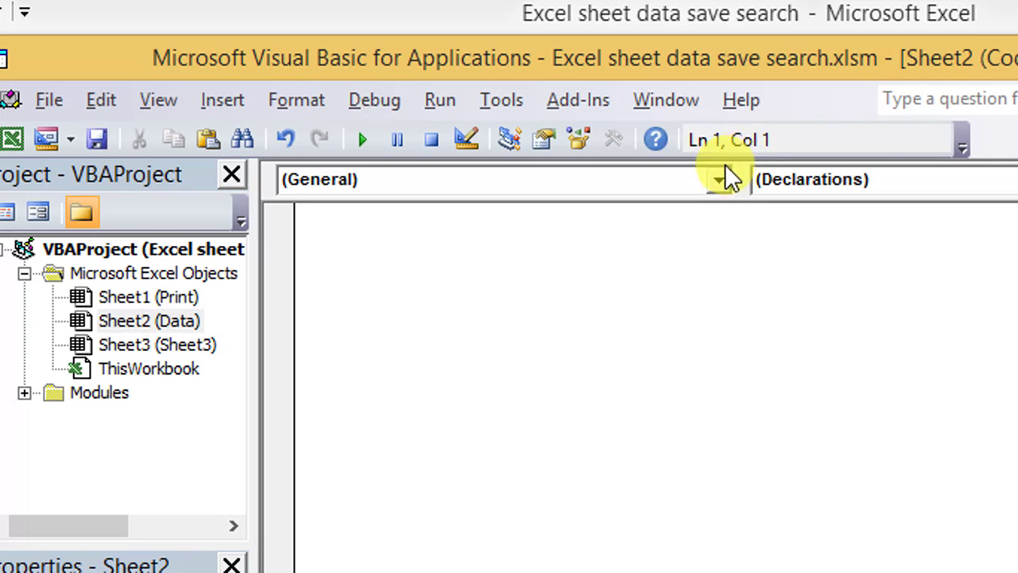
click(719, 179)
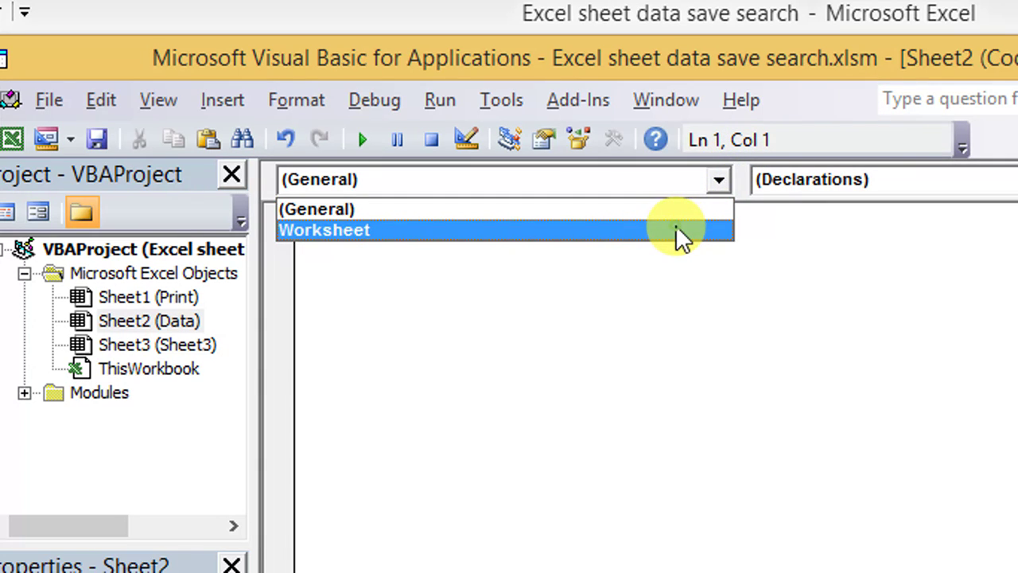
click(682, 230)
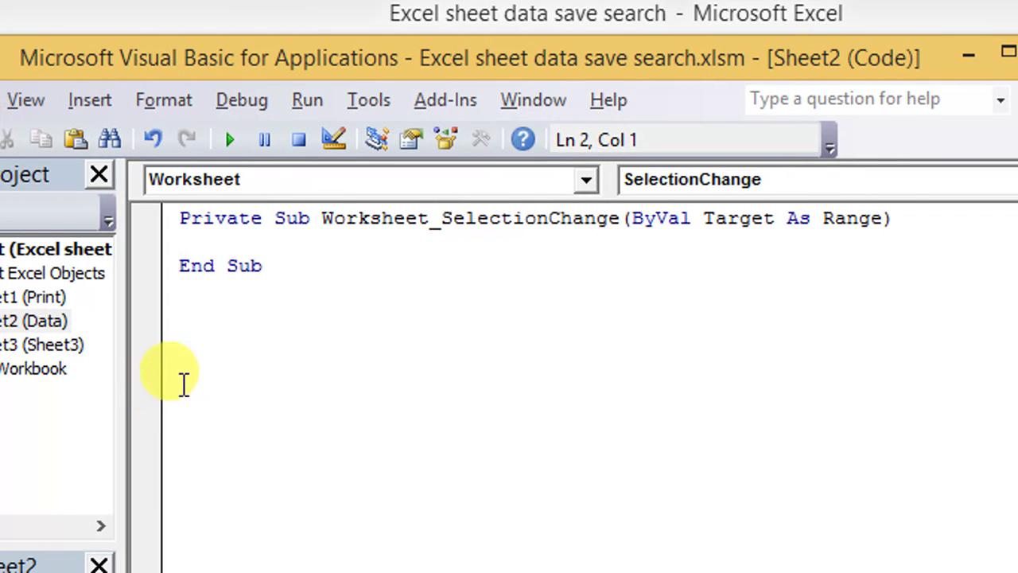
Step: Add a Worksheet_Activate macro with MsgBox "HELLO & WELCOME TO DAOOD COMPUTER CENTRE"
click(726, 182)
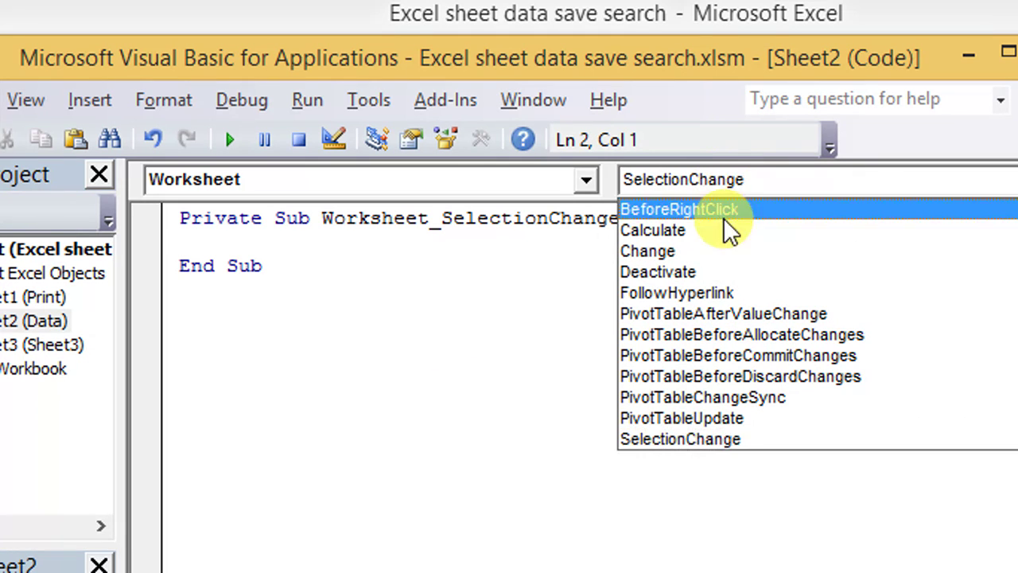
click(675, 209)
text(MSGBOX)
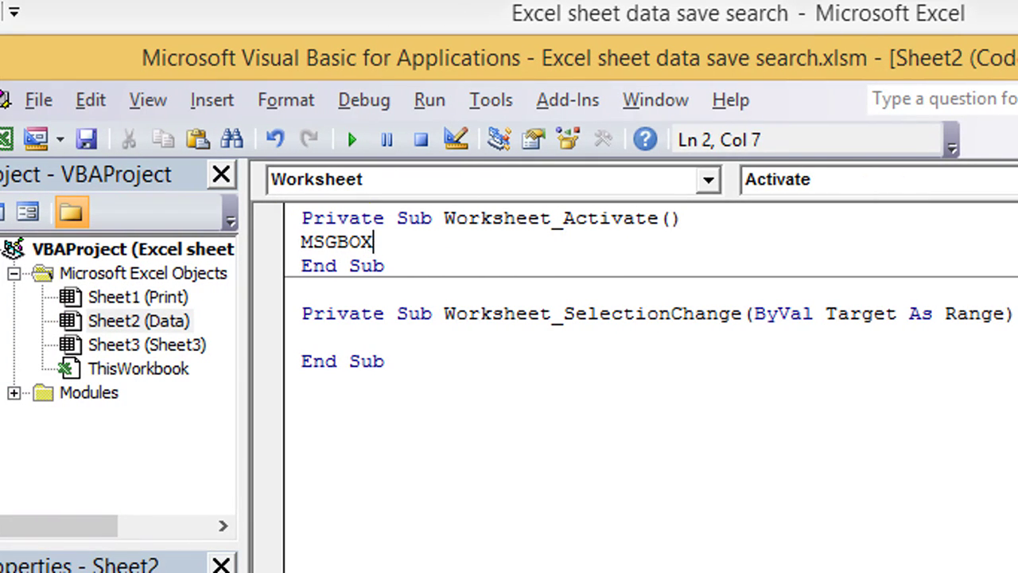
text(")
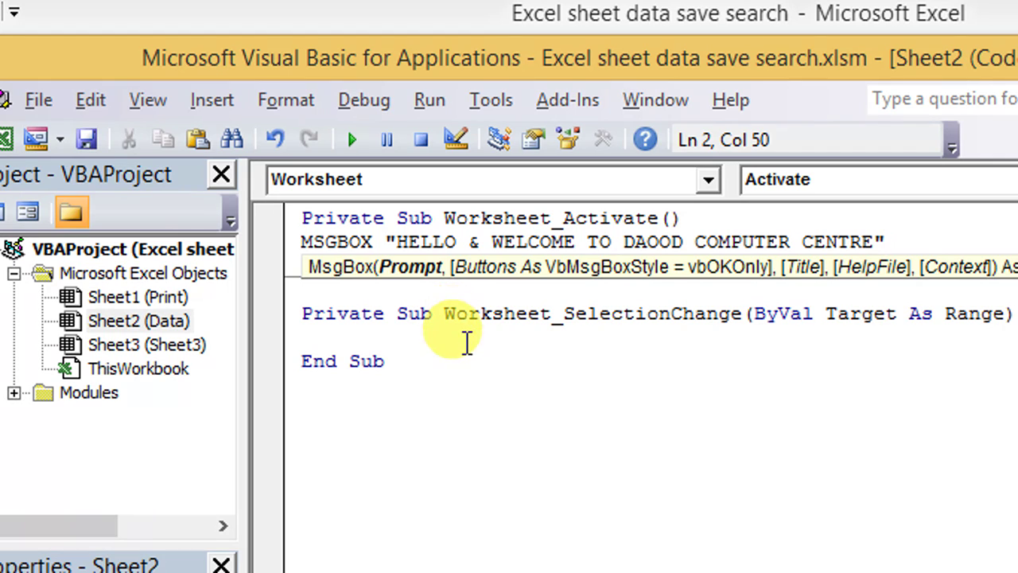
click(466, 342)
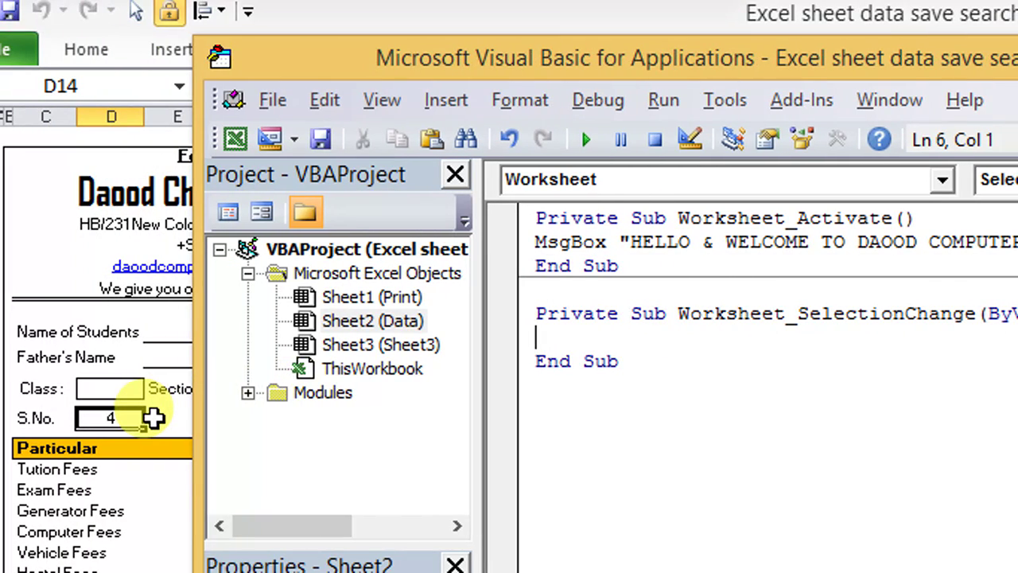
click(152, 416)
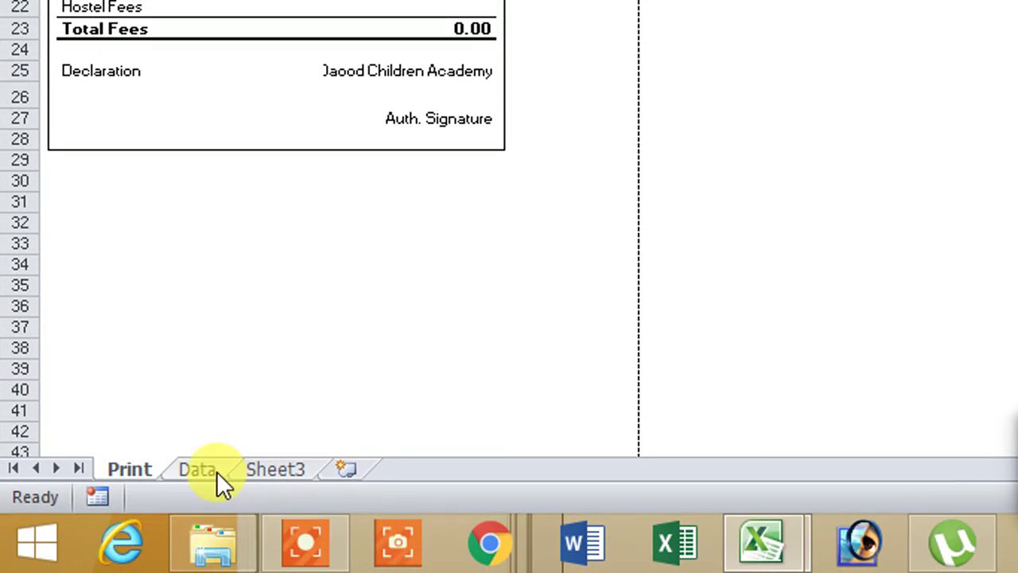
Step: Open the Data sheet to trigger the welcome message, dismiss it, and return to the VBA editor
click(208, 470)
click(531, 78)
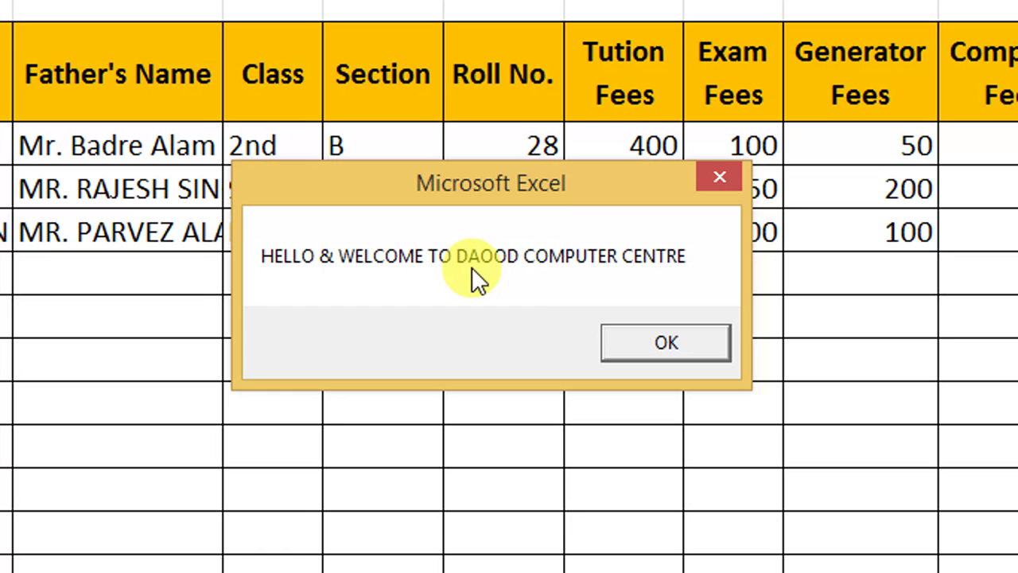
click(670, 343)
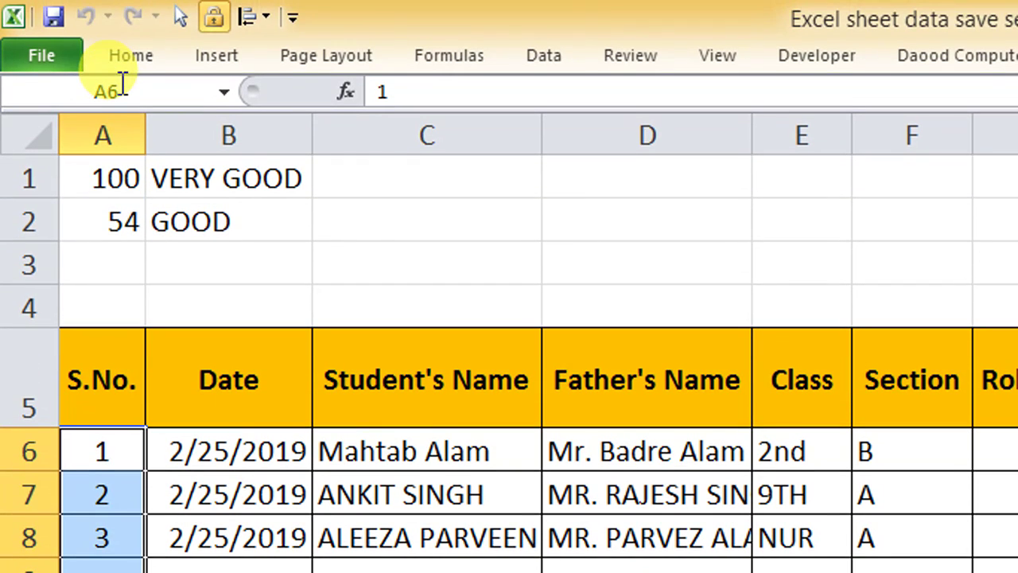
key(alt+F11)
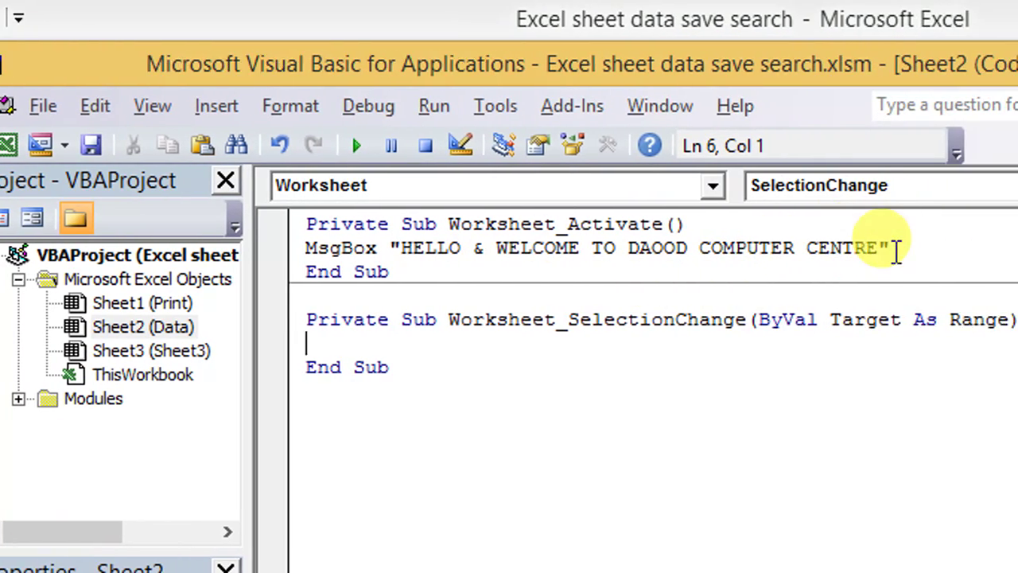
Step: Delete the welcome MsgBox line and remove all code from the Data sheet's module
click(865, 249)
drag(865, 249, 279, 249)
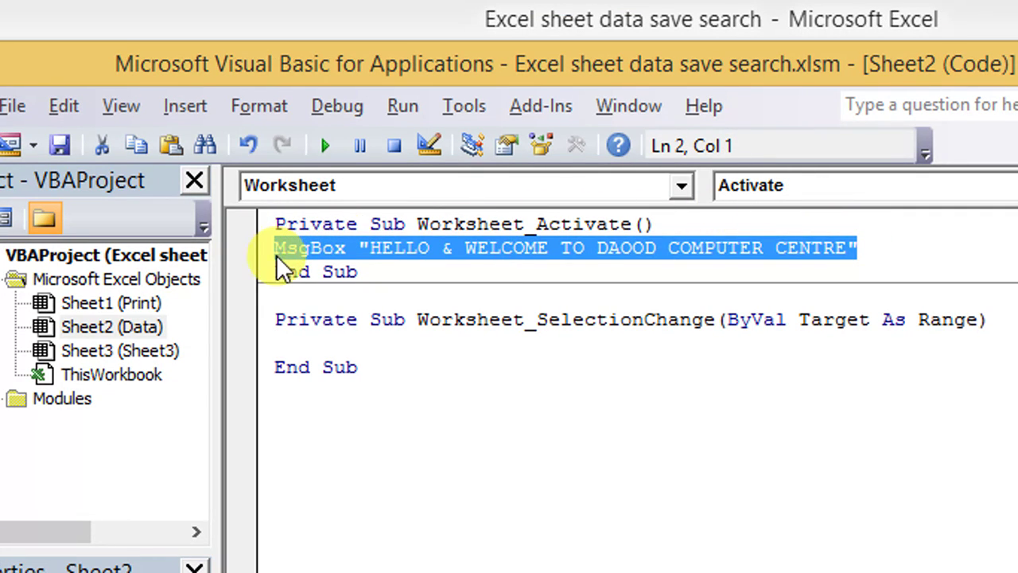
key(Delete)
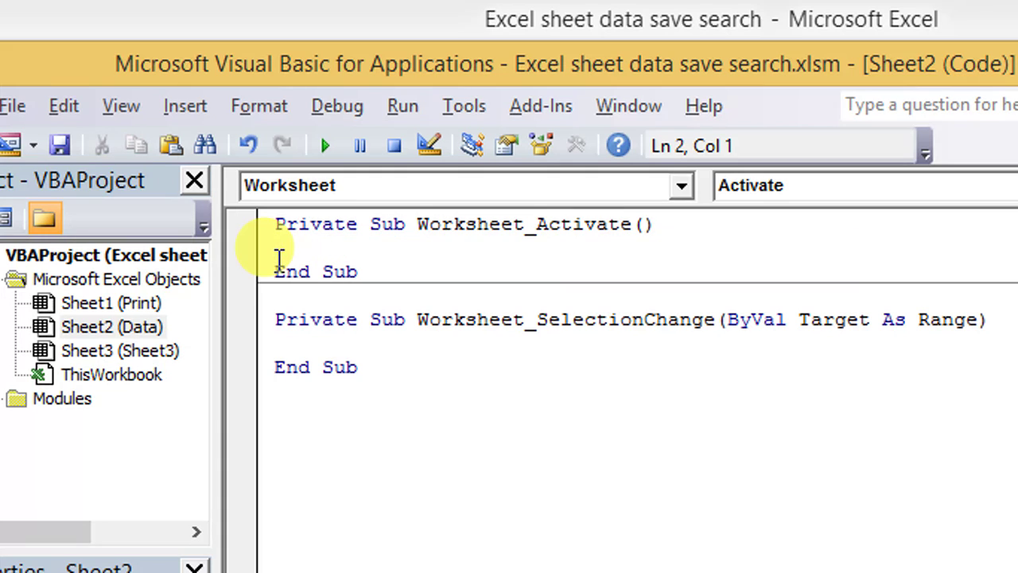
drag(373, 380, 248, 239)
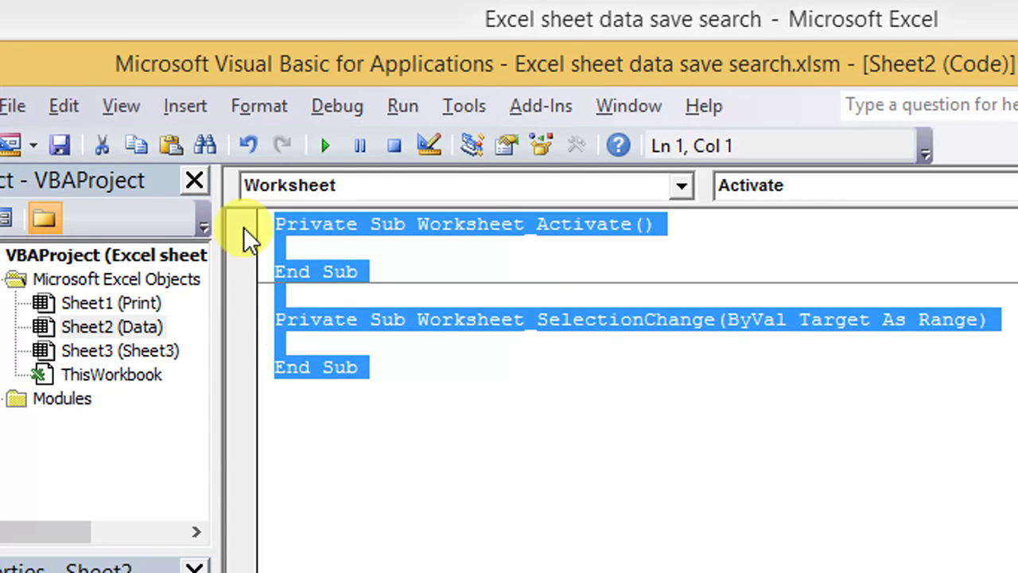
key(Delete)
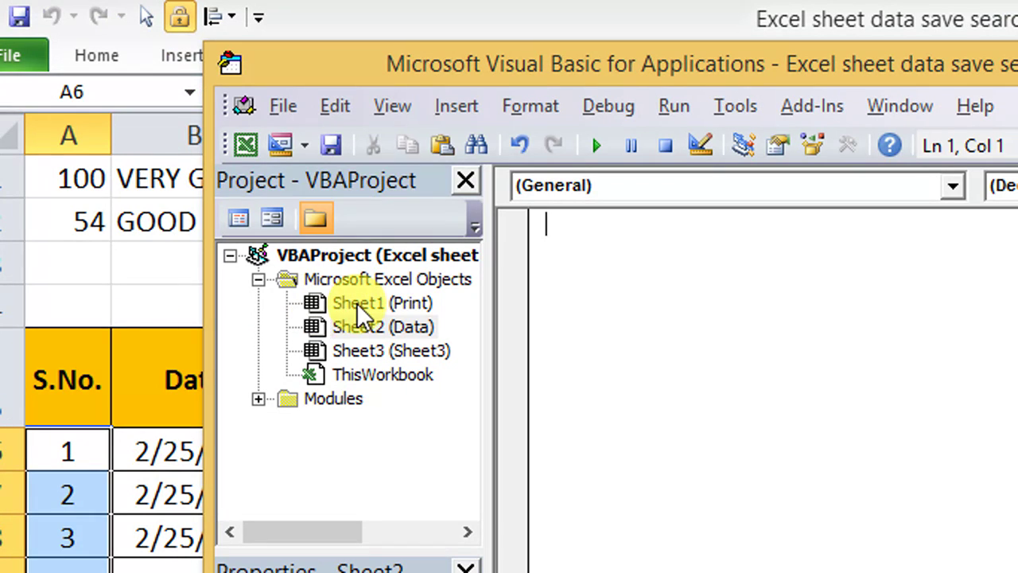
Step: Show the Print sheet's code, check its D14 S.No. cell in the workbook, and return to the editor
click(359, 303)
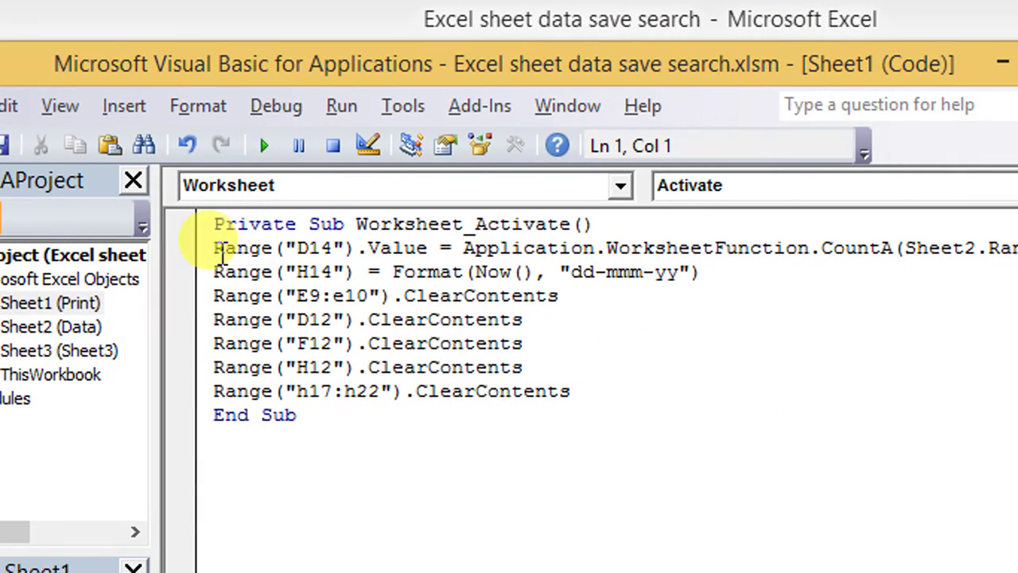
click(225, 248)
drag(296, 248, 333, 248)
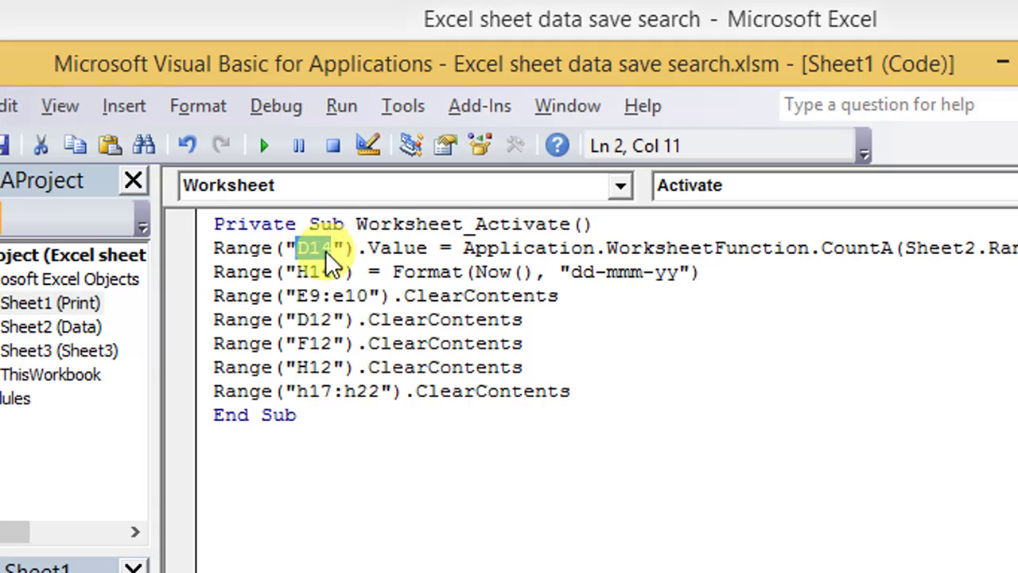
click(152, 482)
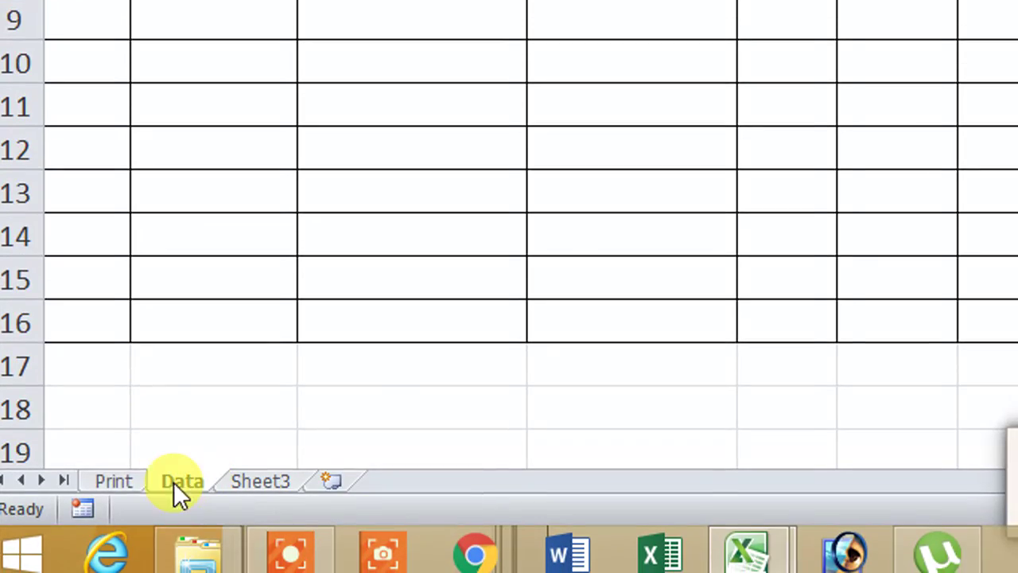
click(143, 485)
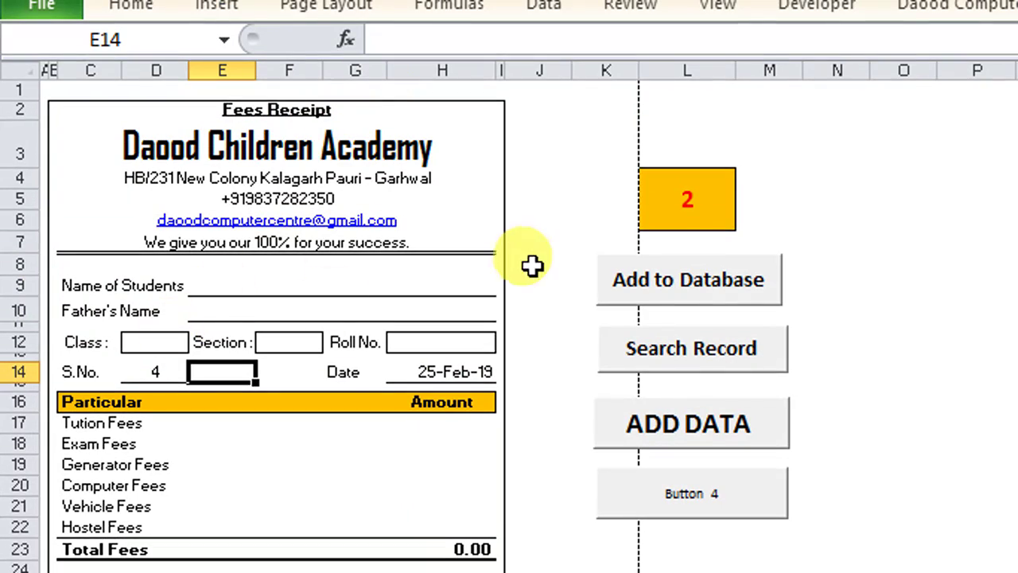
click(168, 372)
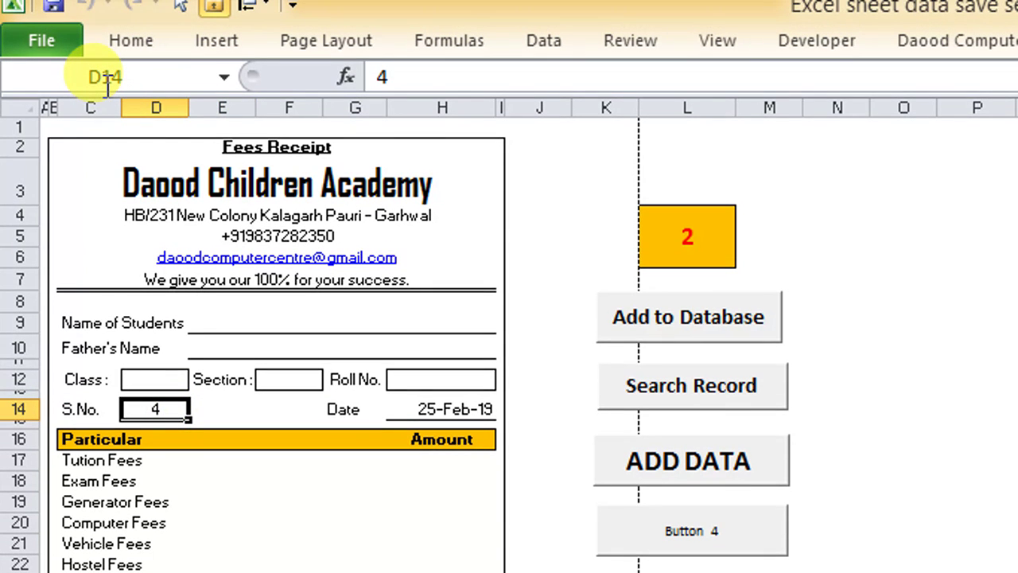
key(alt+F11)
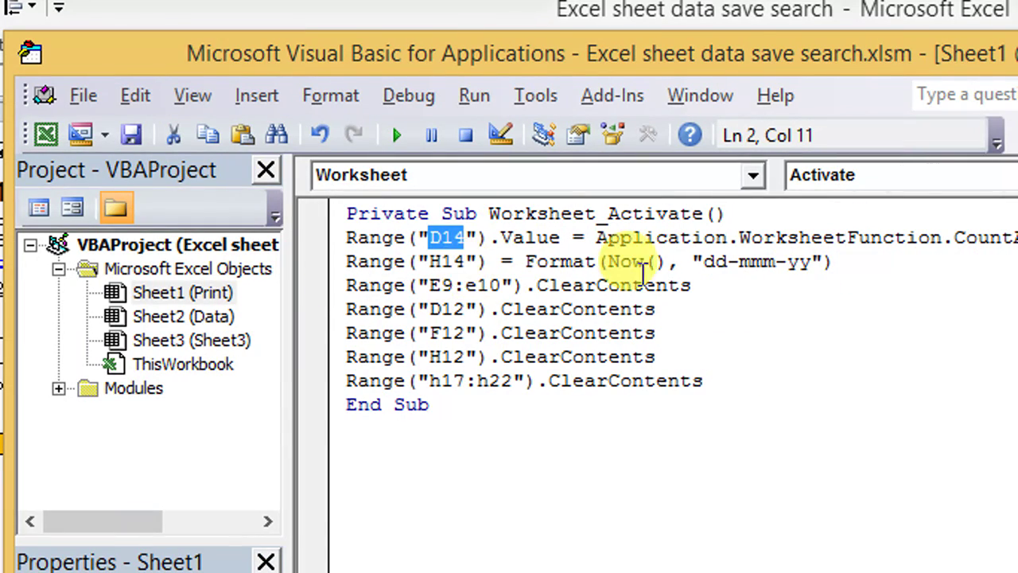
drag(596, 237, 725, 238)
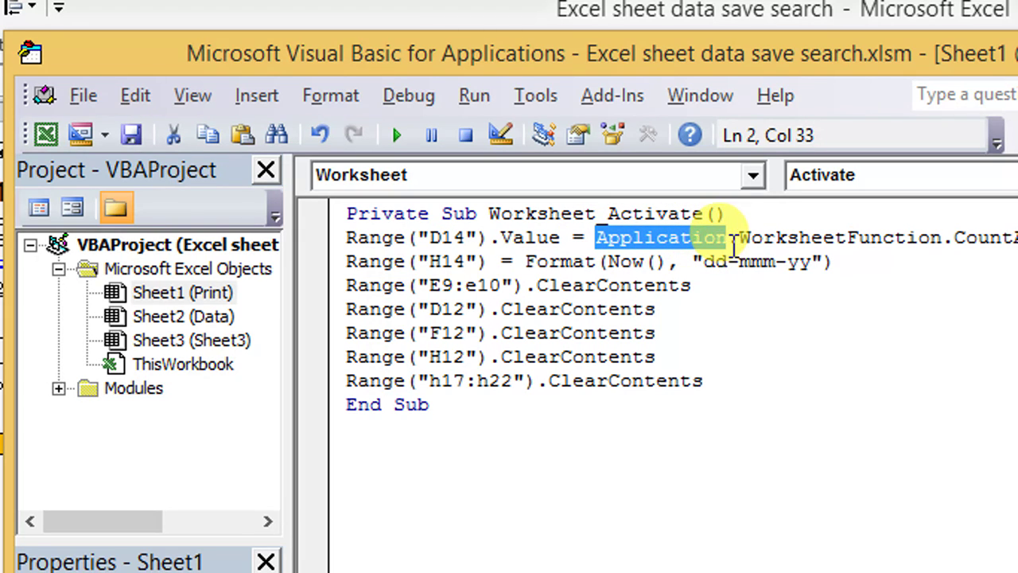
click(739, 241)
drag(761, 238, 928, 239)
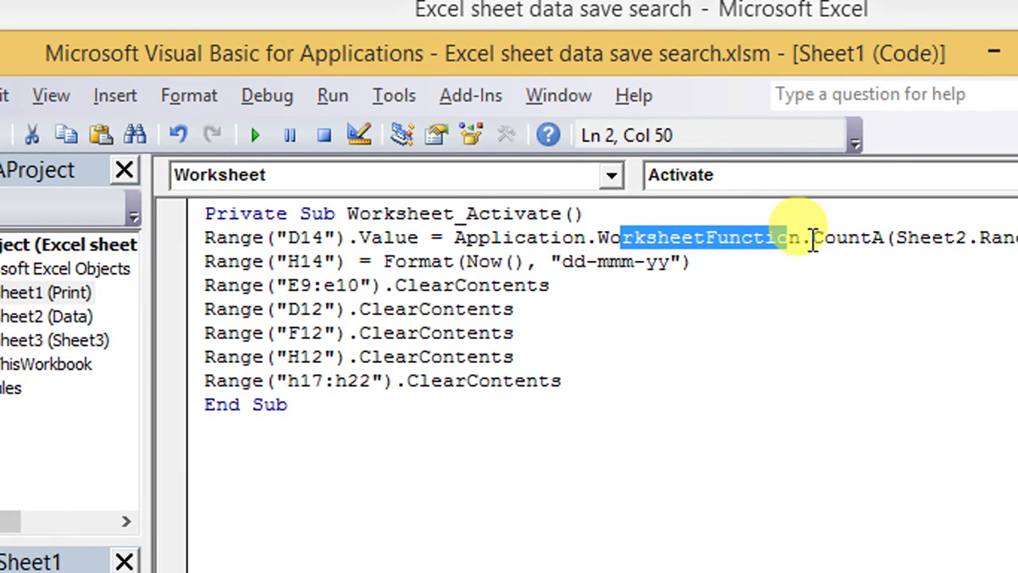
click(811, 238)
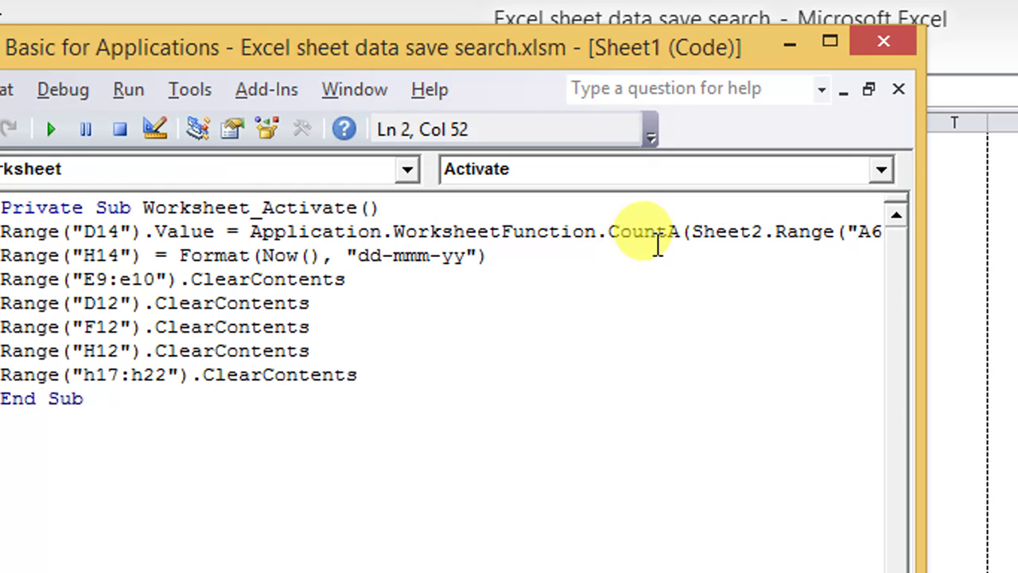
drag(877, 318, 861, 314)
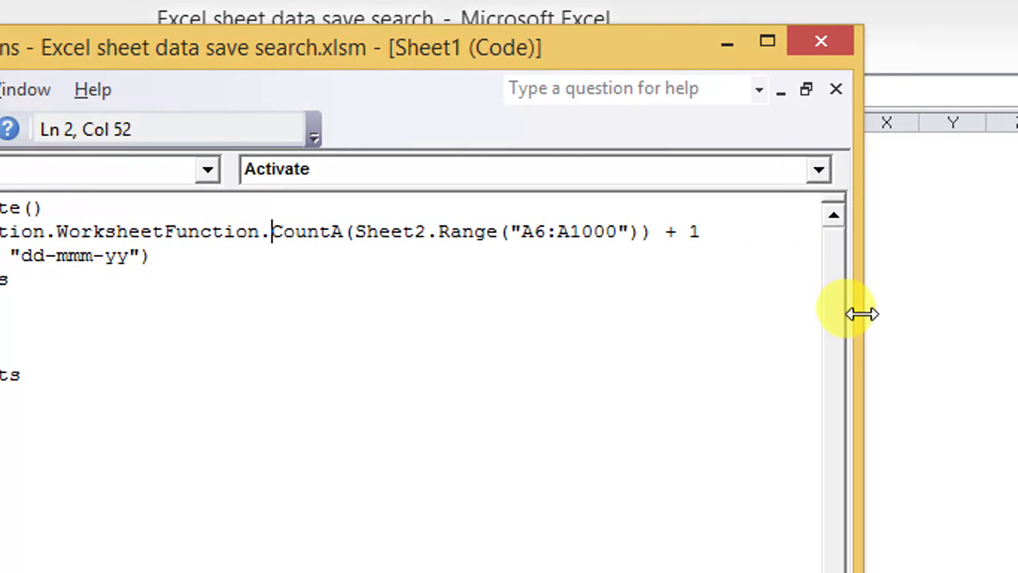
drag(354, 232, 612, 237)
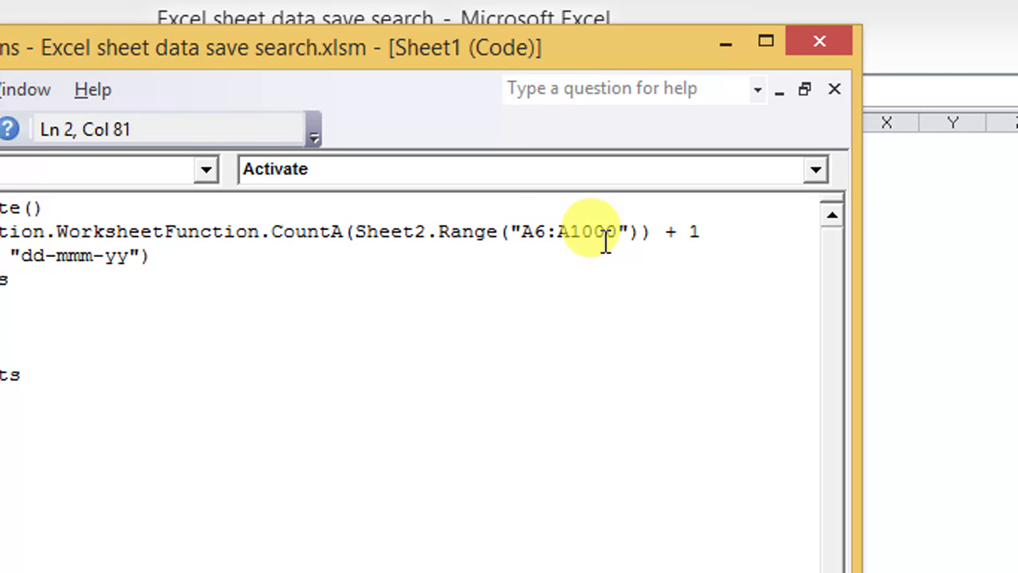
drag(442, 231, 640, 232)
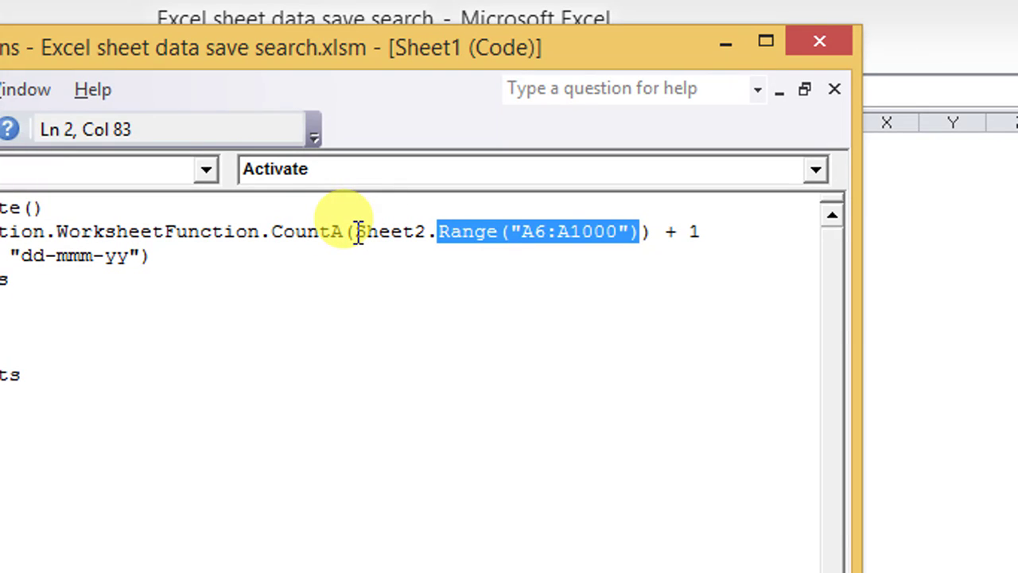
double_click(670, 233)
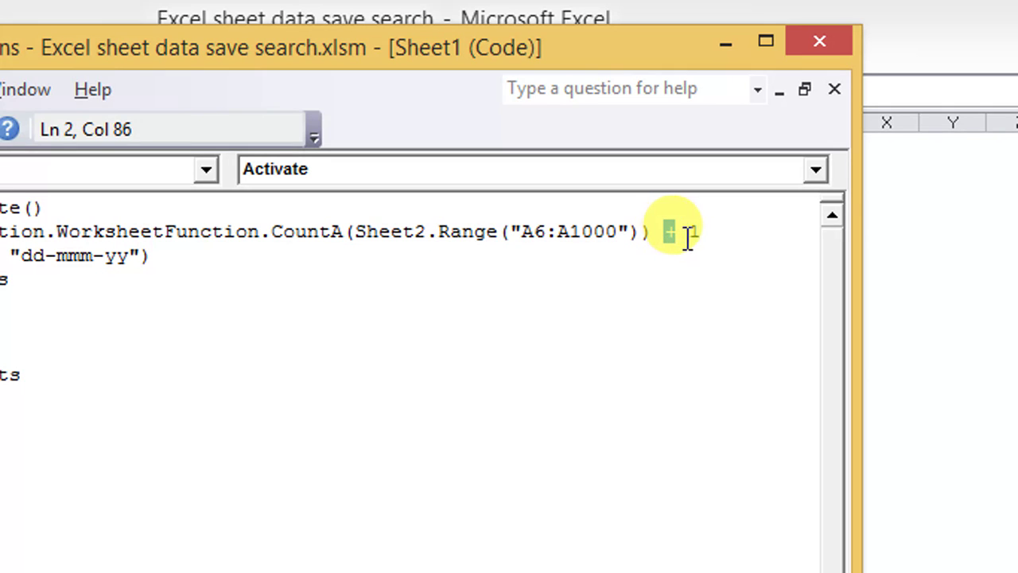
double_click(691, 235)
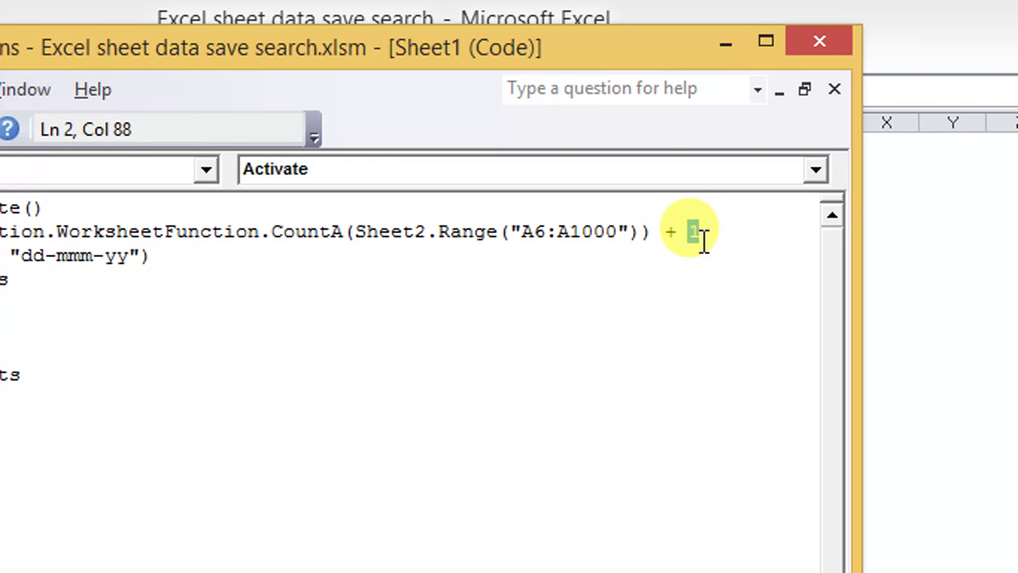
drag(700, 233, 119, 232)
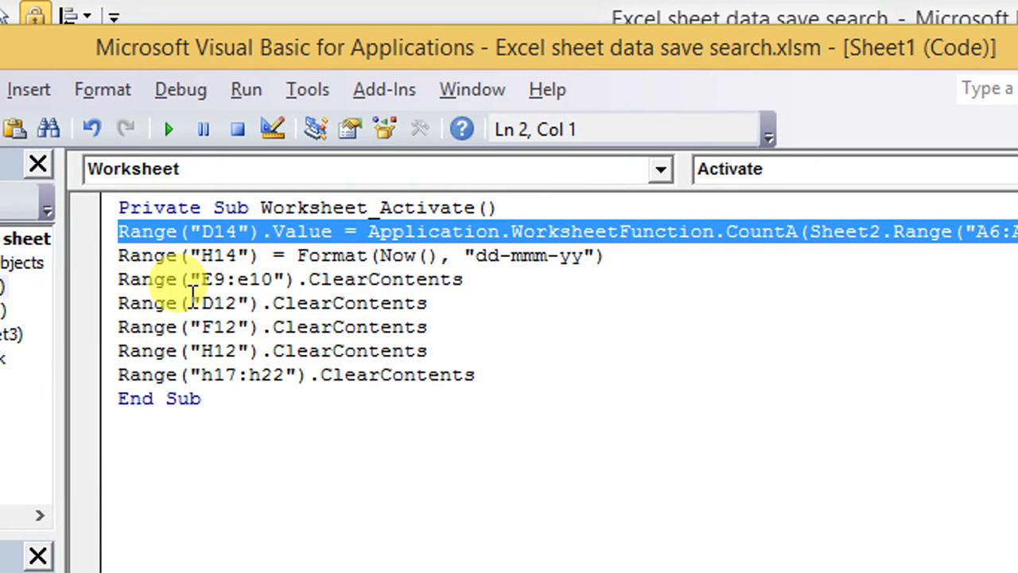
Step: Add a blank line before the E9:e10 line, then highlight the date line's Range("H14"), Format and Now()
click(117, 279)
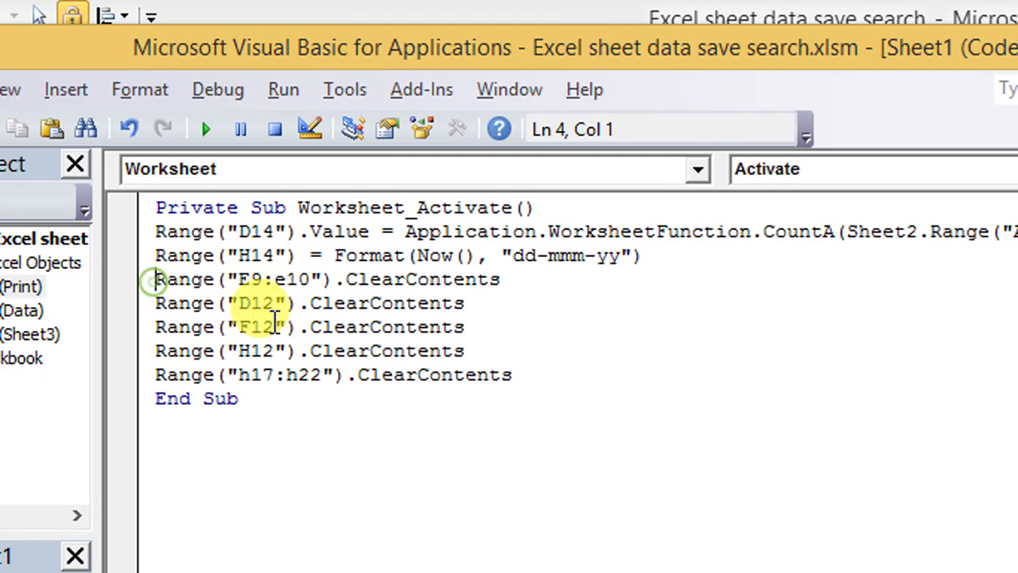
key(Return)
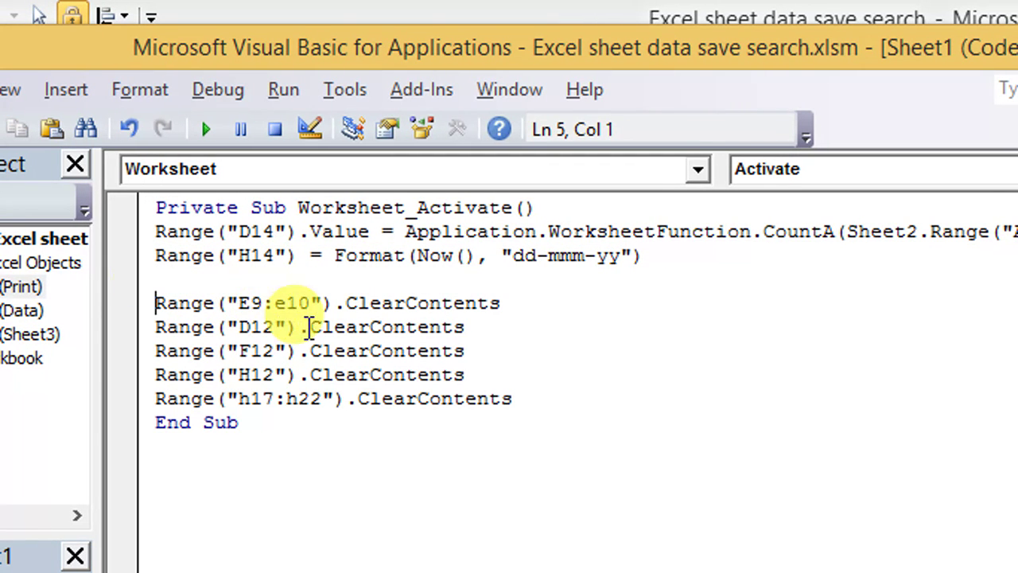
mouse_move(155, 255)
mouse_down()
mouse_move(472, 257)
mouse_move(334, 257)
mouse_up()
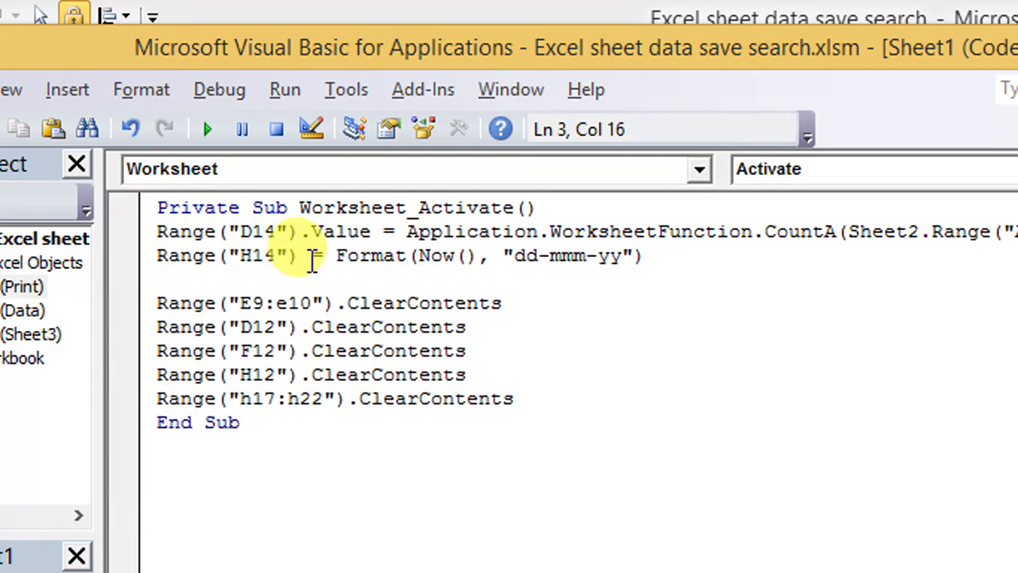
drag(335, 256, 406, 260)
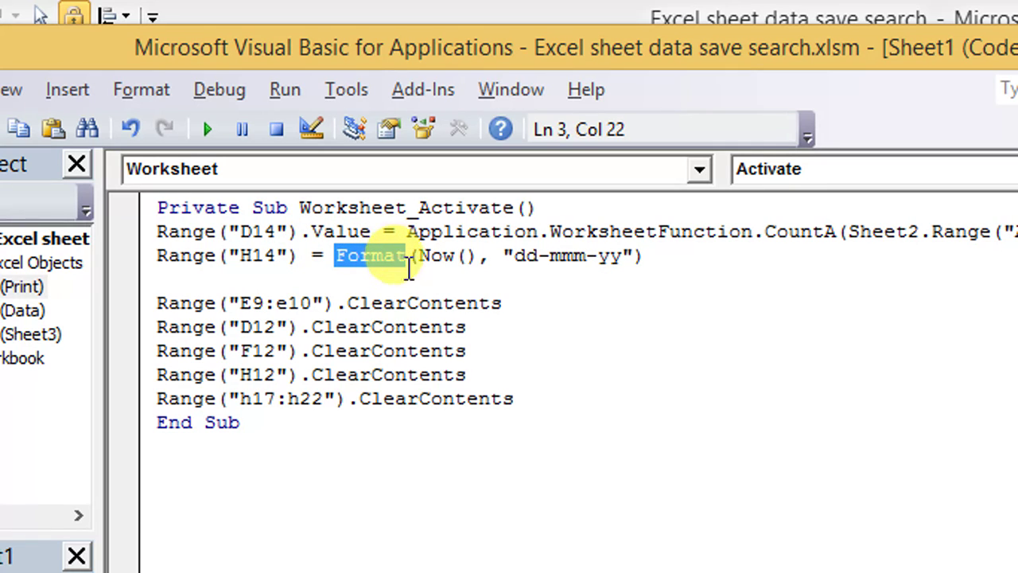
drag(417, 255, 477, 255)
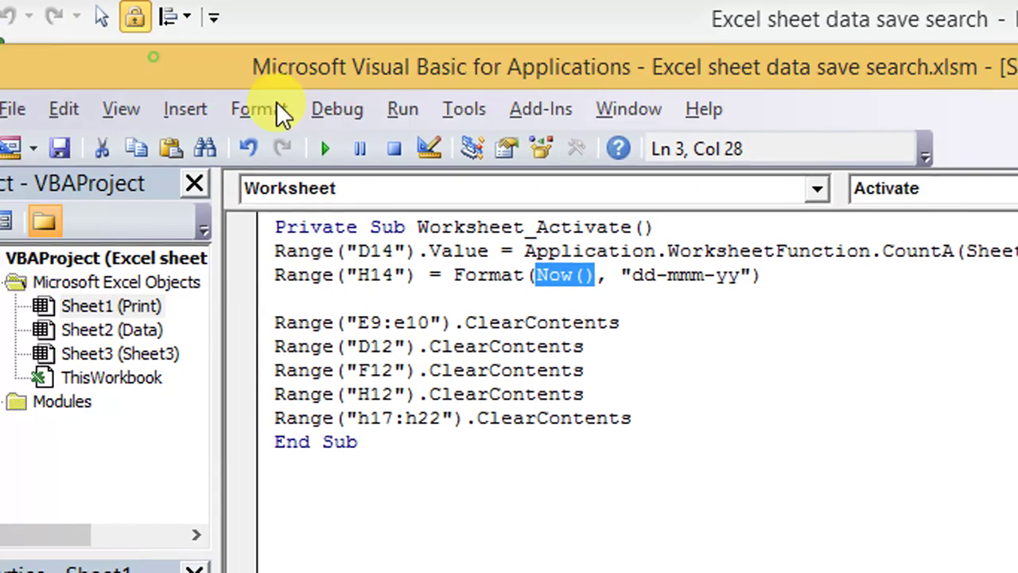
Step: Enter =NOW() in a widened column P cell and confirm it shows 2/25/2019 12:09
drag(556, 47, 544, 283)
click(607, 183)
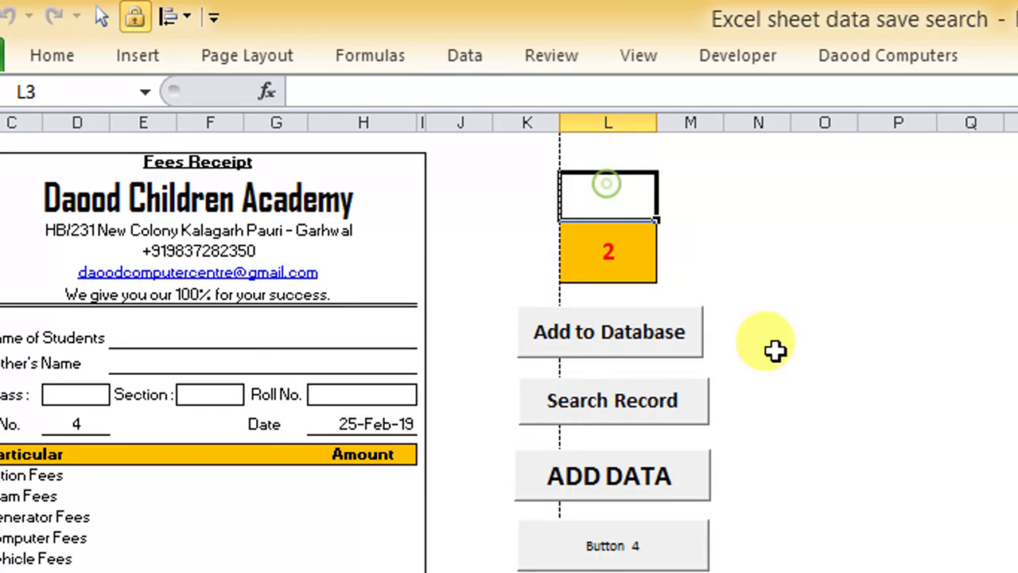
click(676, 237)
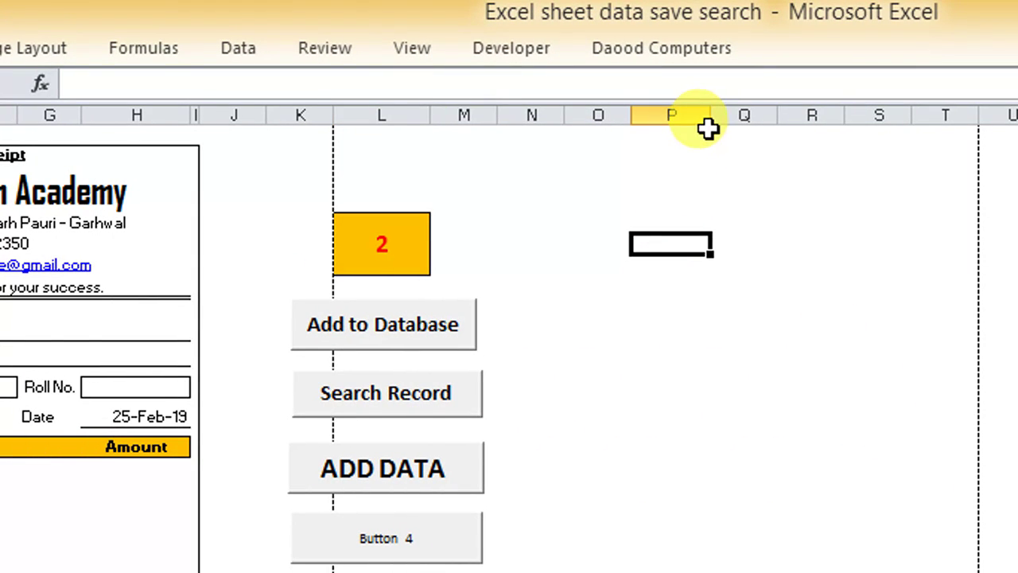
drag(711, 117, 863, 120)
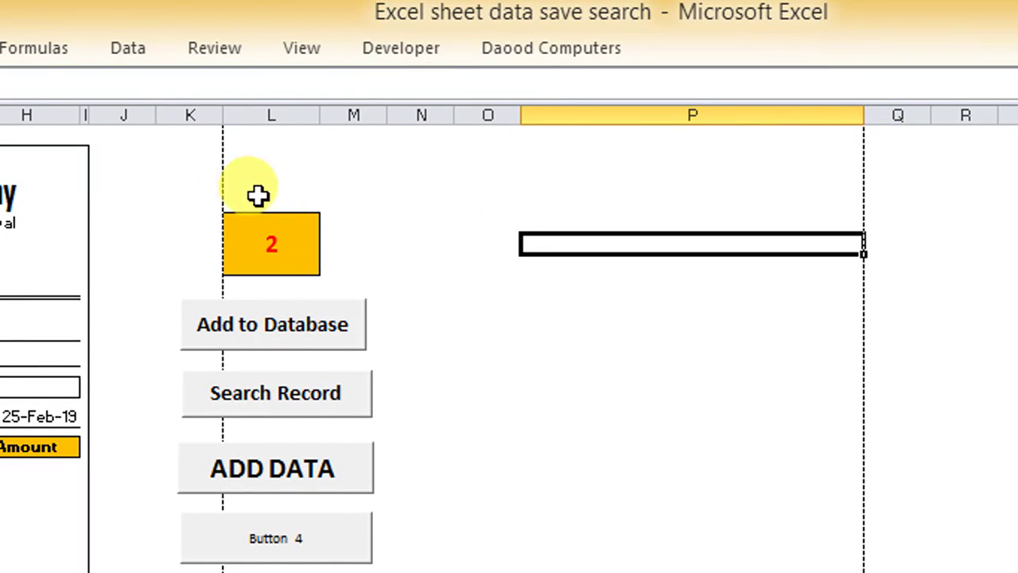
text(=)
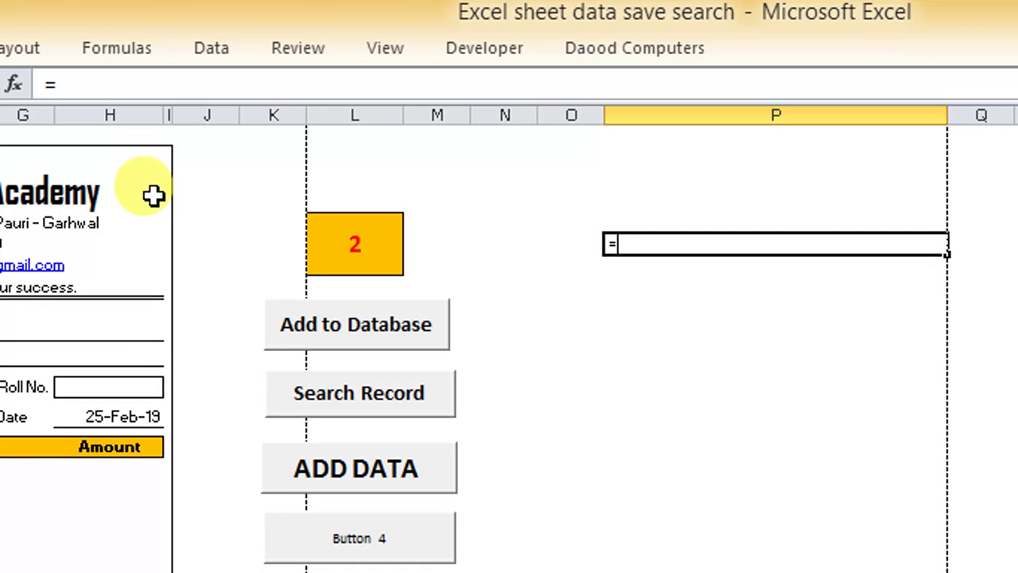
text(NOW())
key(Return)
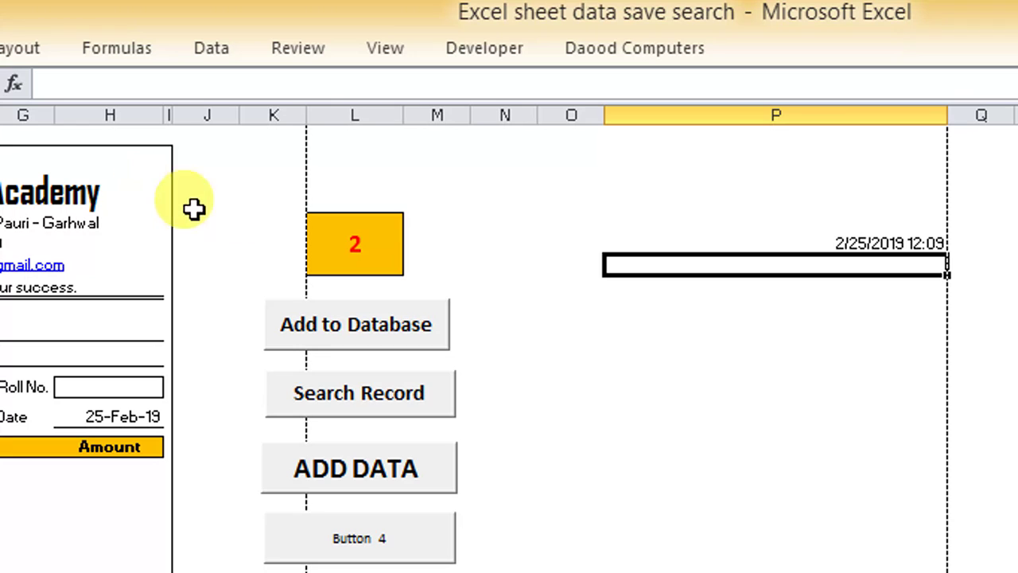
click(798, 231)
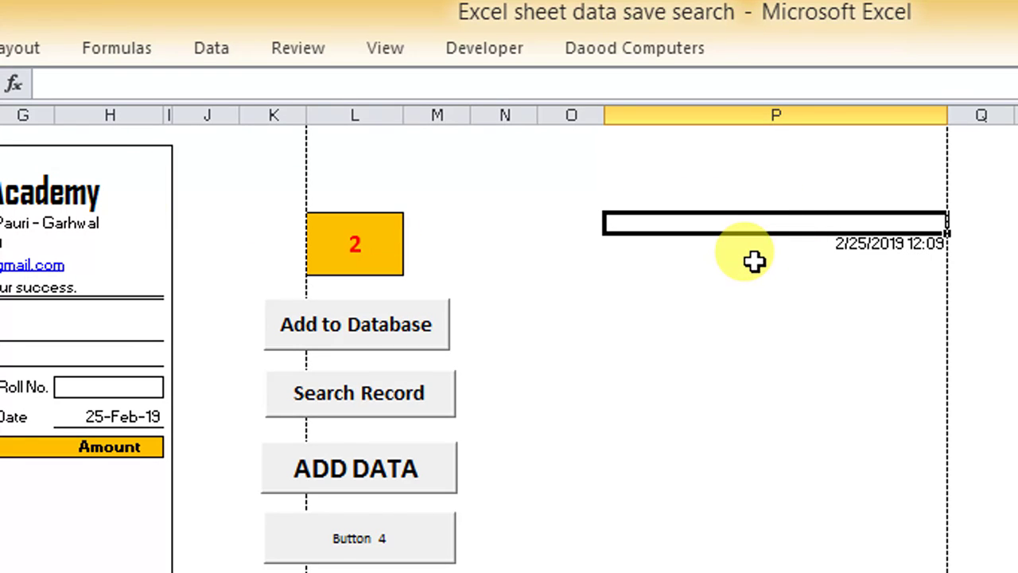
click(764, 244)
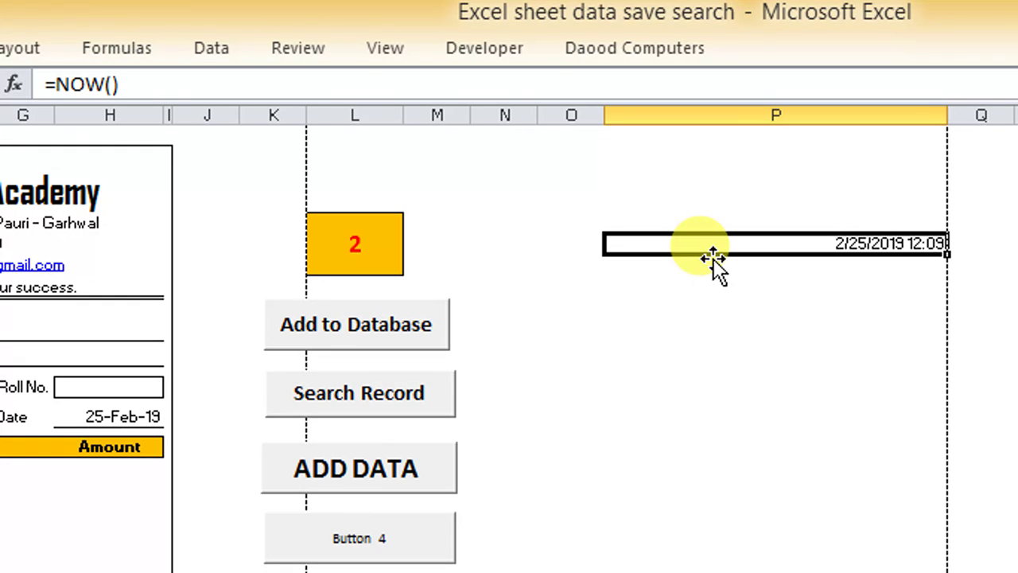
key(alt+F11)
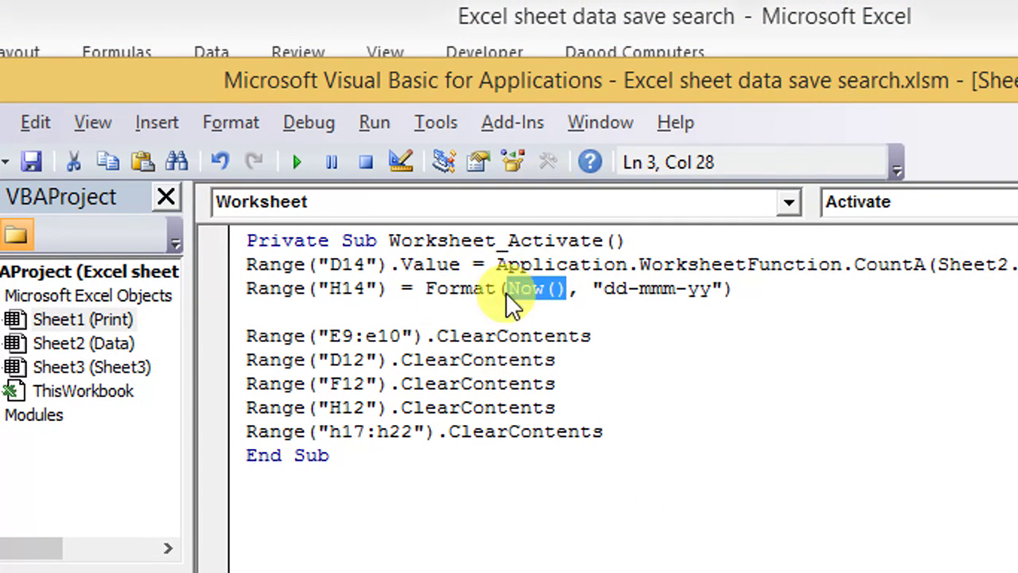
drag(425, 289, 566, 289)
drag(427, 288, 506, 288)
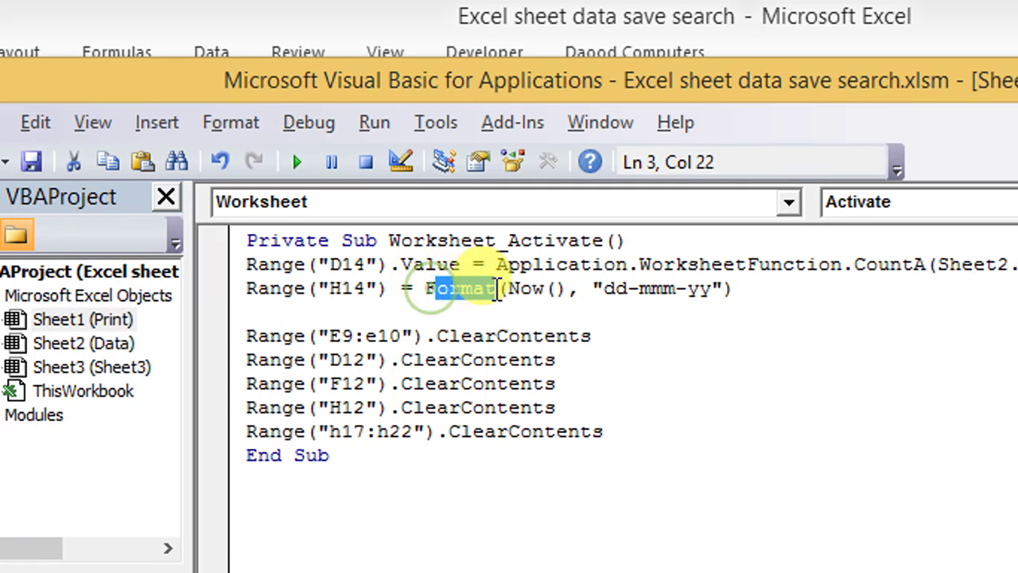
click(566, 291)
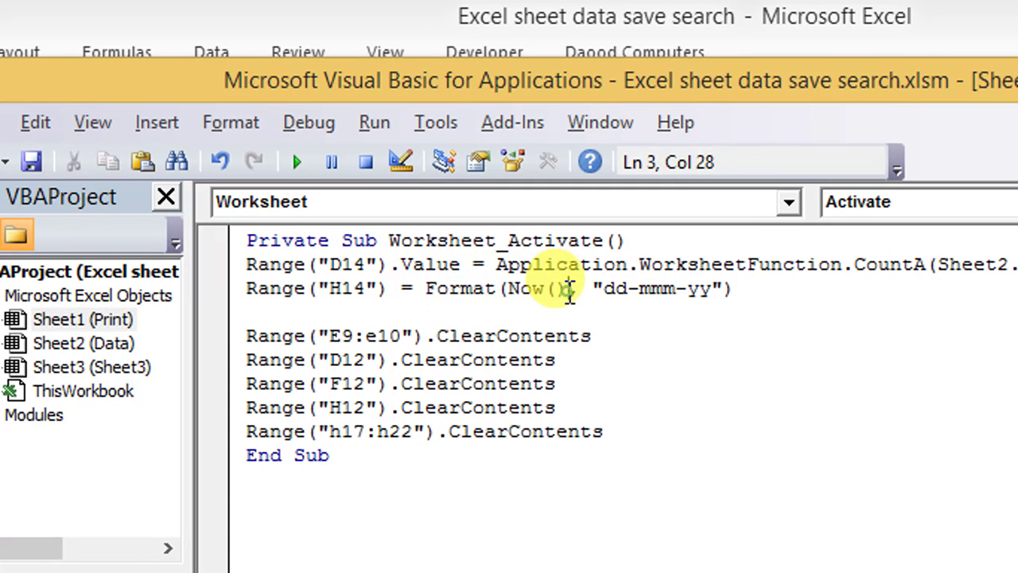
click(627, 291)
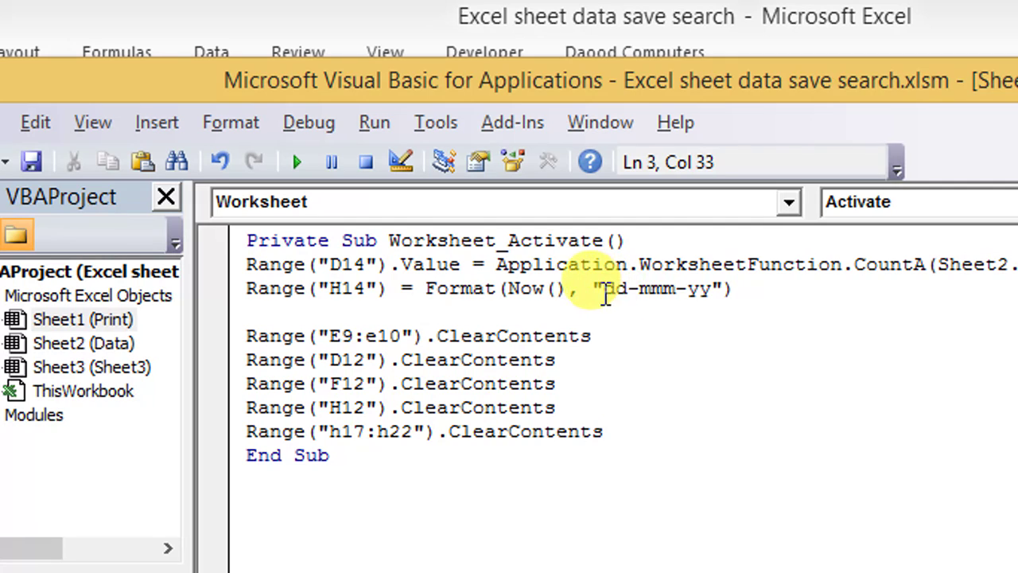
drag(598, 290, 674, 294)
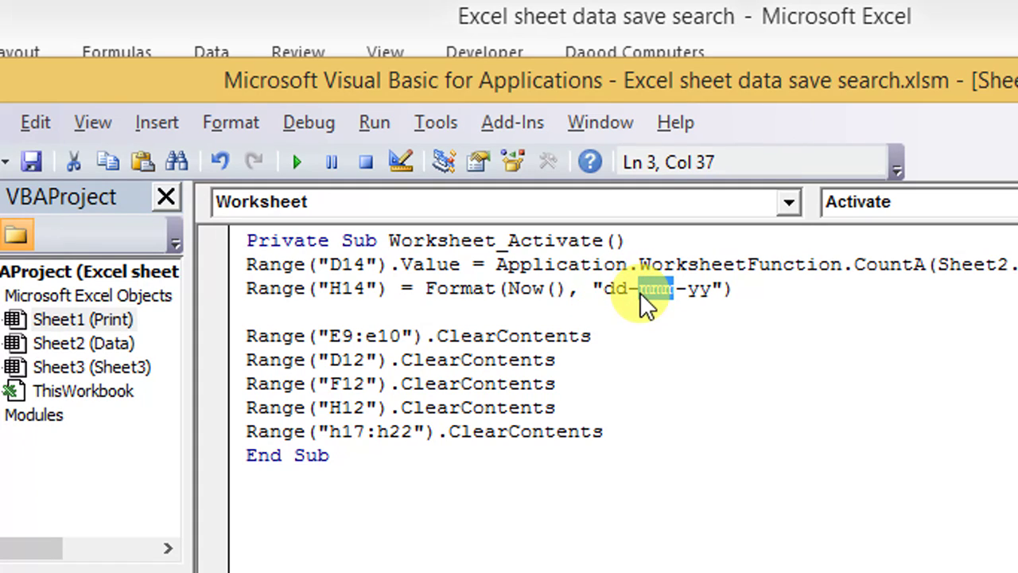
click(648, 294)
click(670, 293)
drag(672, 294, 677, 293)
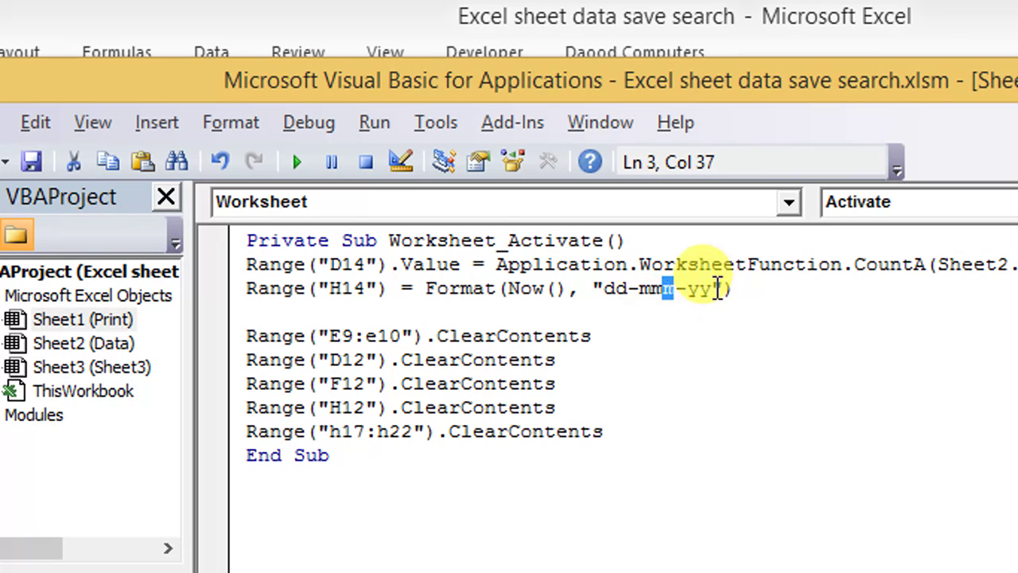
double_click(704, 288)
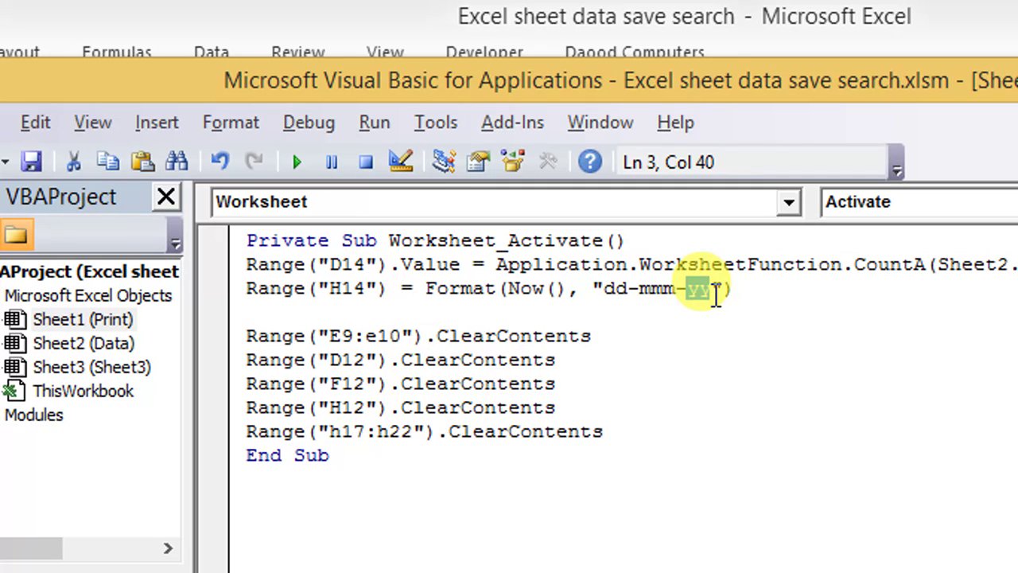
click(741, 291)
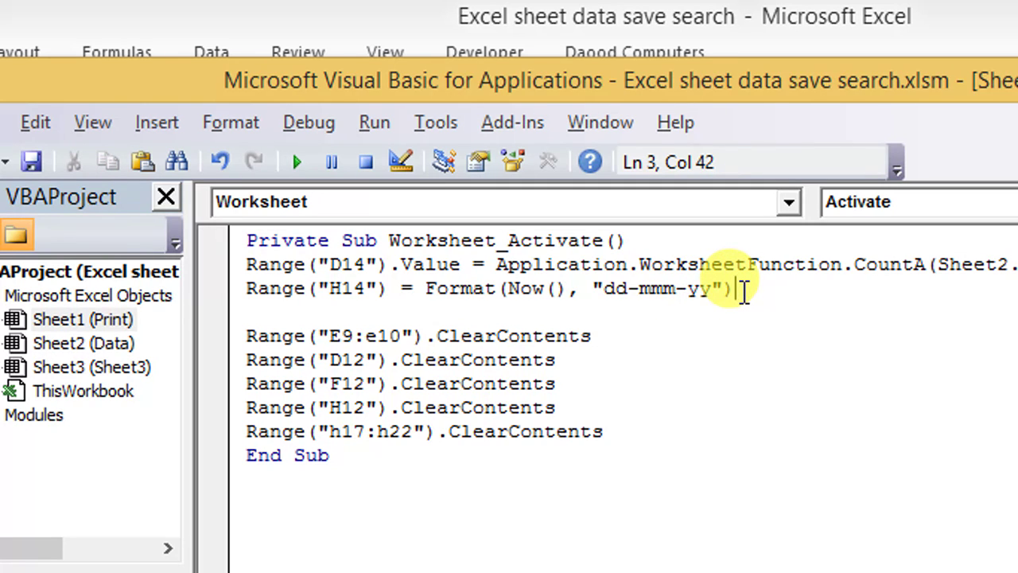
drag(247, 291, 733, 291)
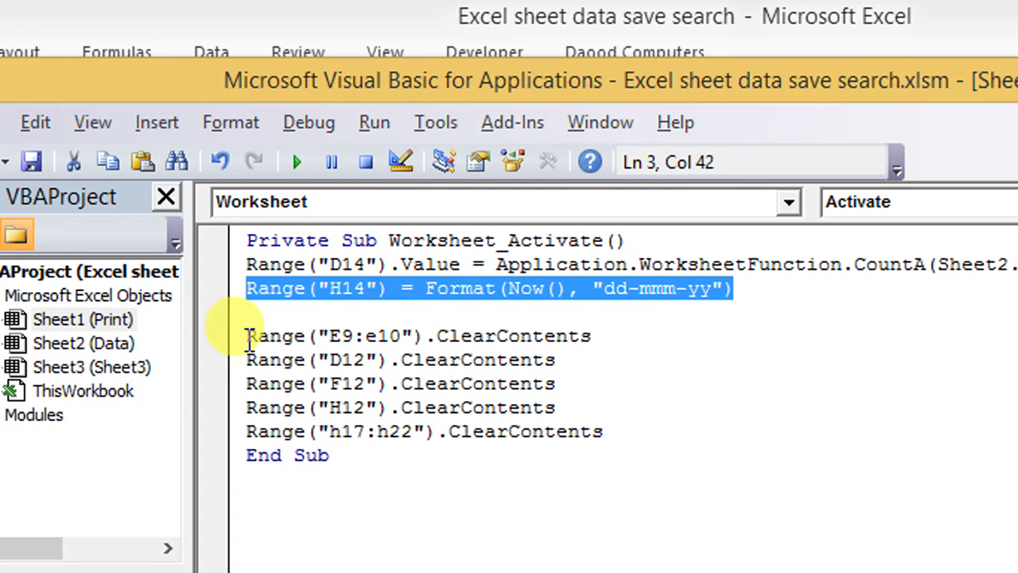
Step: Highlight the ClearContents lines for E9:e10, F12, H12 and h17:h22, then bring the workbook forward
drag(328, 336, 400, 335)
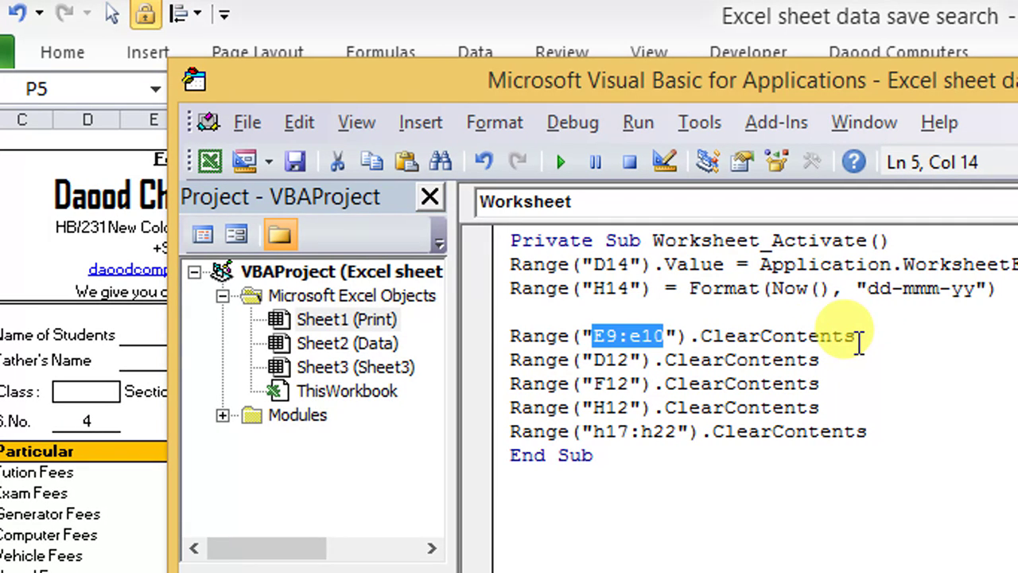
mouse_move(866, 339)
mouse_down()
mouse_move(516, 334)
mouse_move(556, 359)
mouse_move(819, 359)
mouse_up()
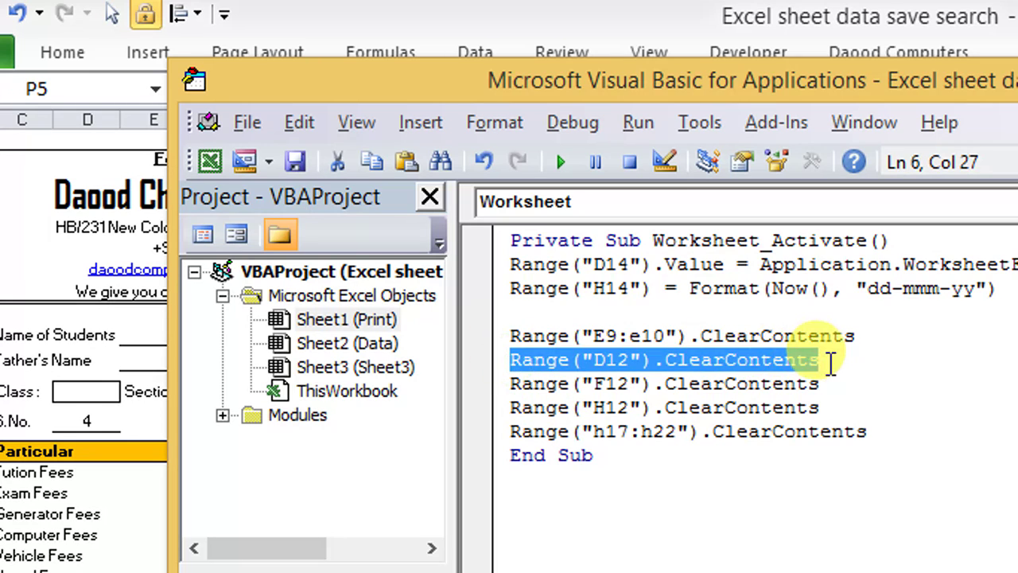
drag(515, 383, 821, 385)
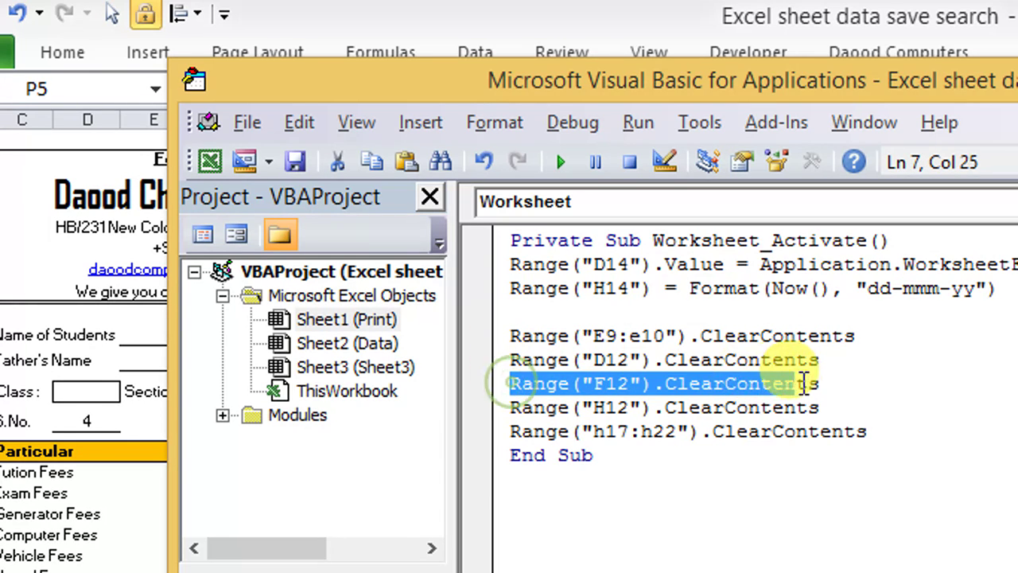
click(509, 407)
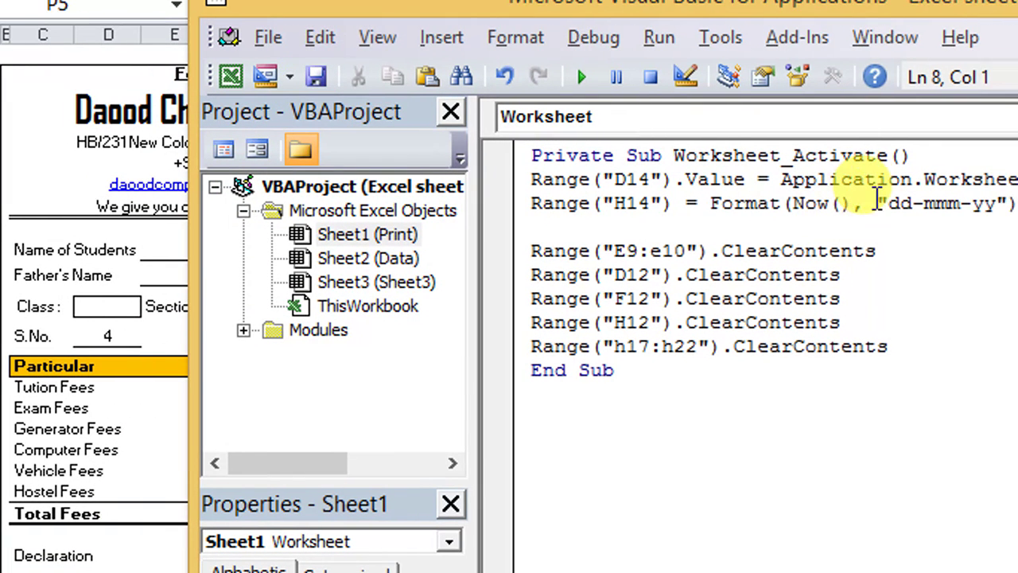
click(625, 322)
click(732, 325)
drag(601, 348, 684, 350)
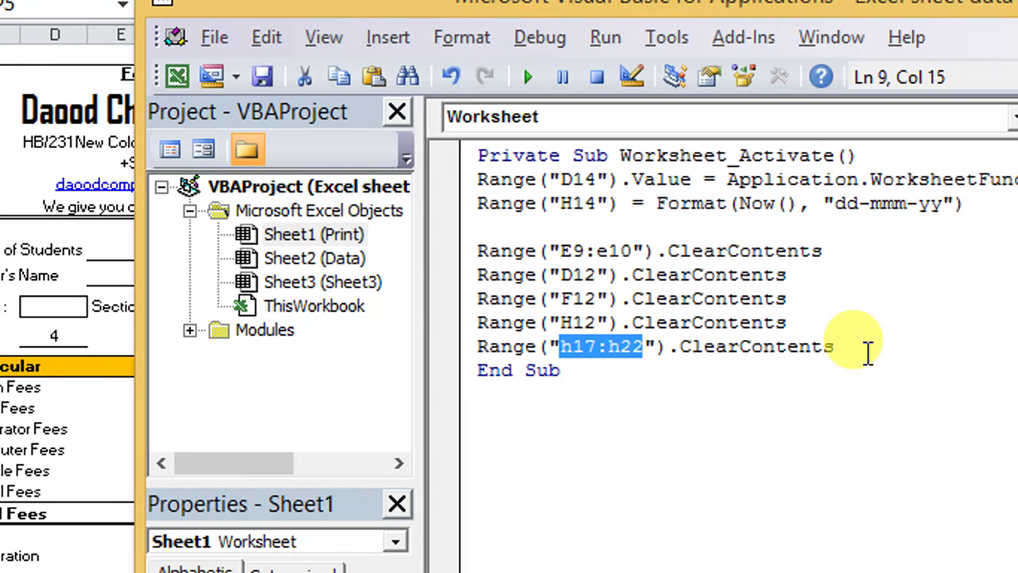
click(863, 350)
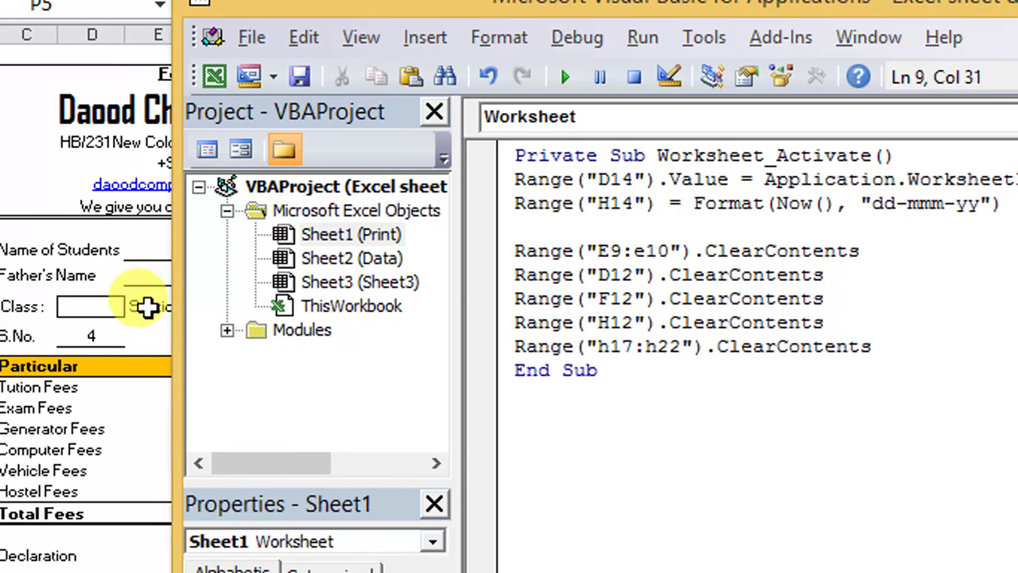
click(68, 336)
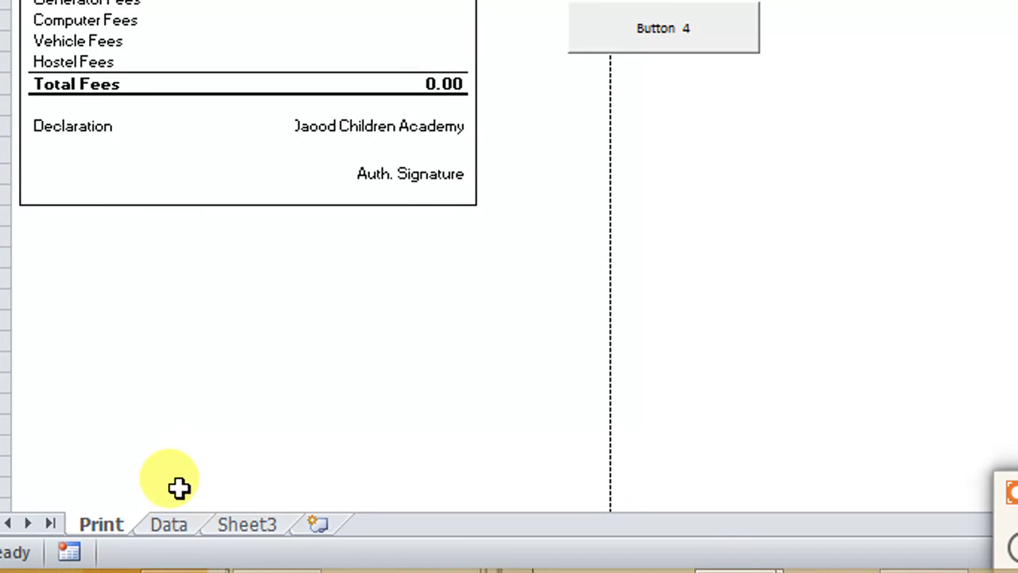
Step: Clear the Print sheet's Date and S.No., then switch to Data and back to refill 4 and 25-Feb-19
click(169, 528)
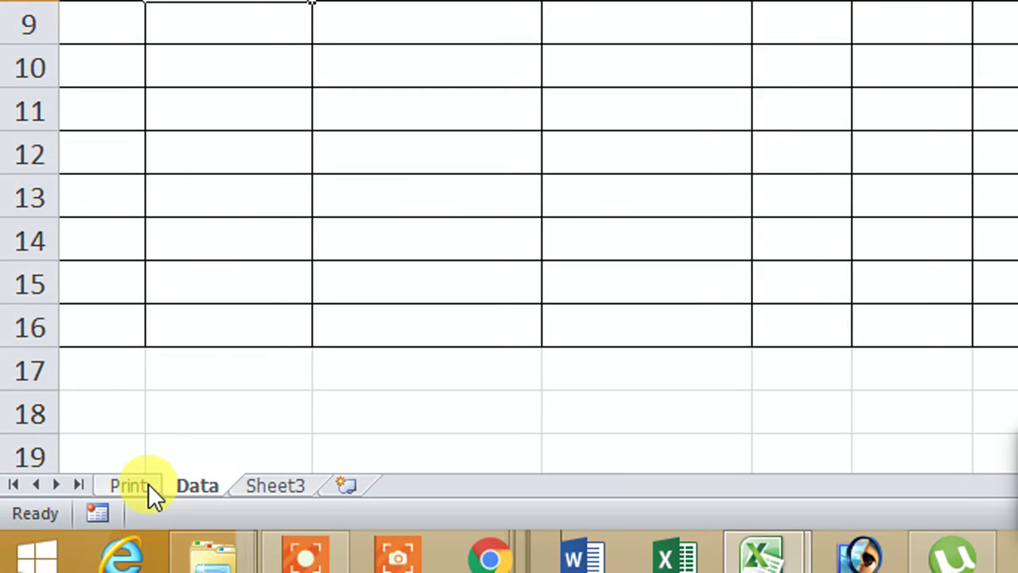
click(112, 486)
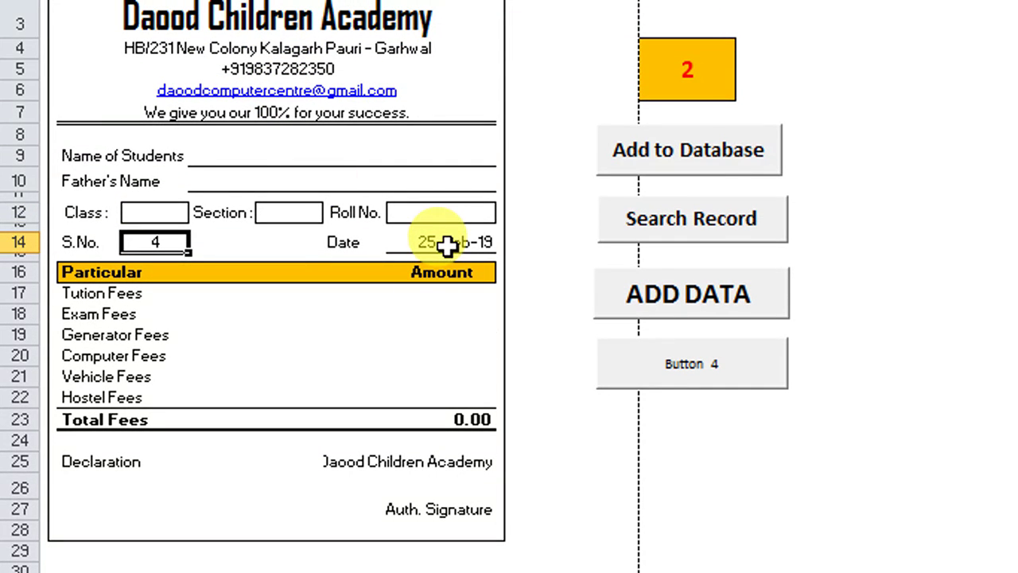
click(447, 244)
key(Delete)
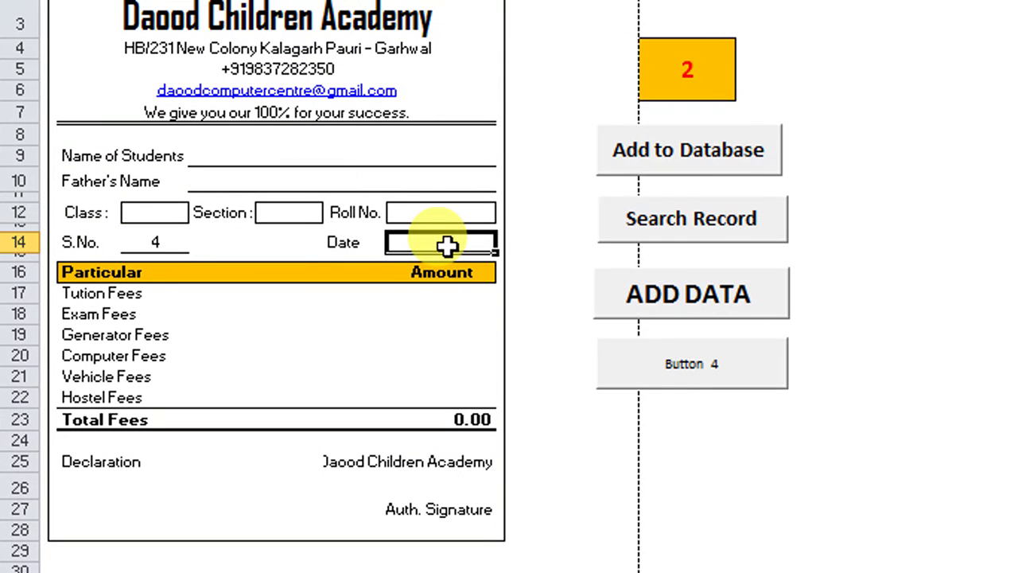
click(181, 245)
key(Delete)
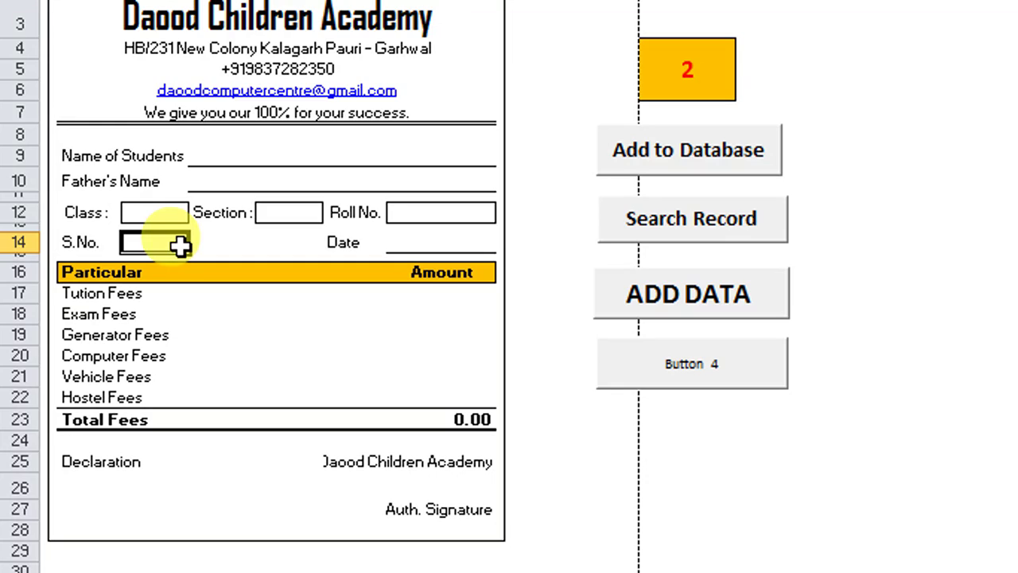
click(192, 486)
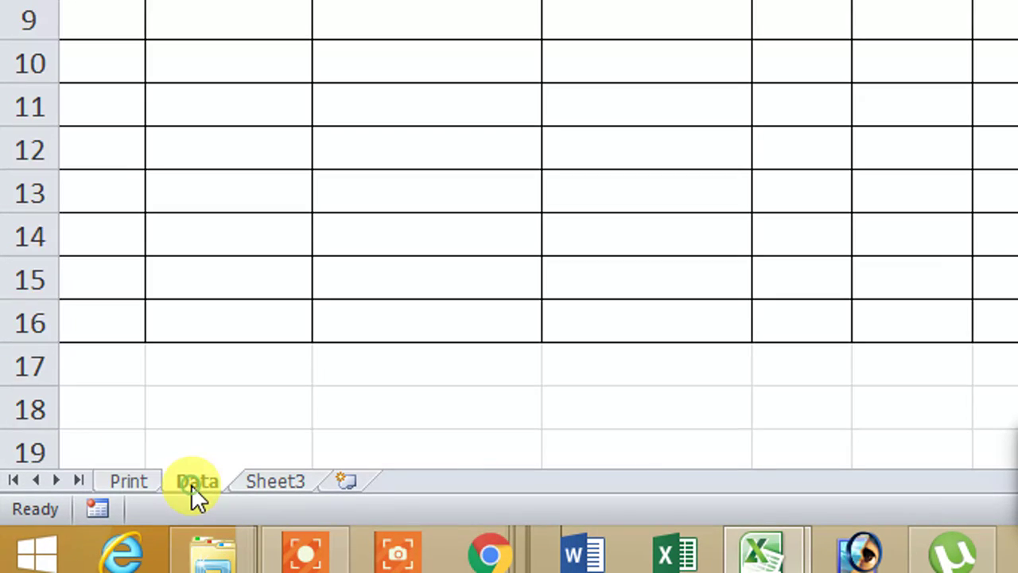
click(129, 481)
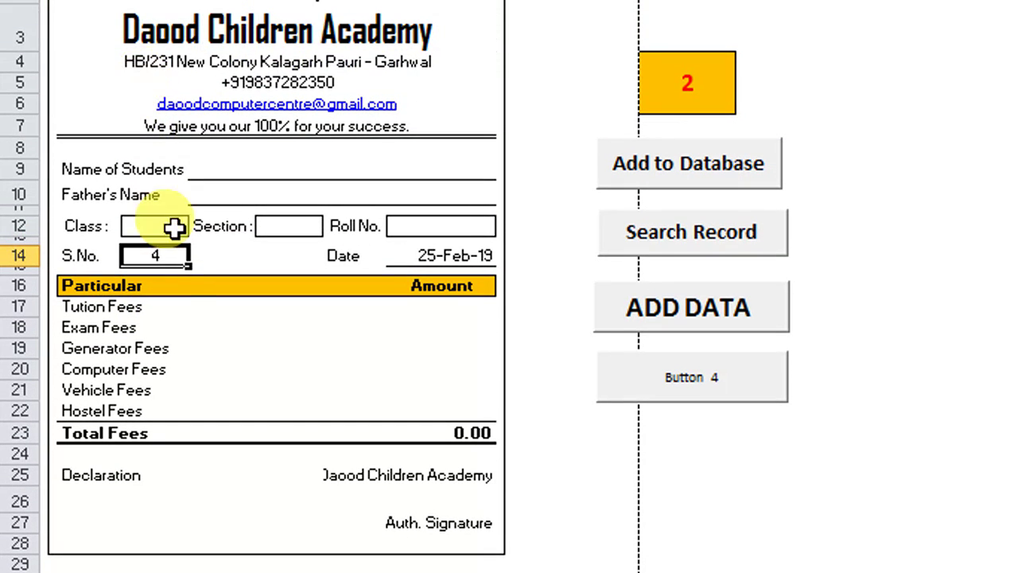